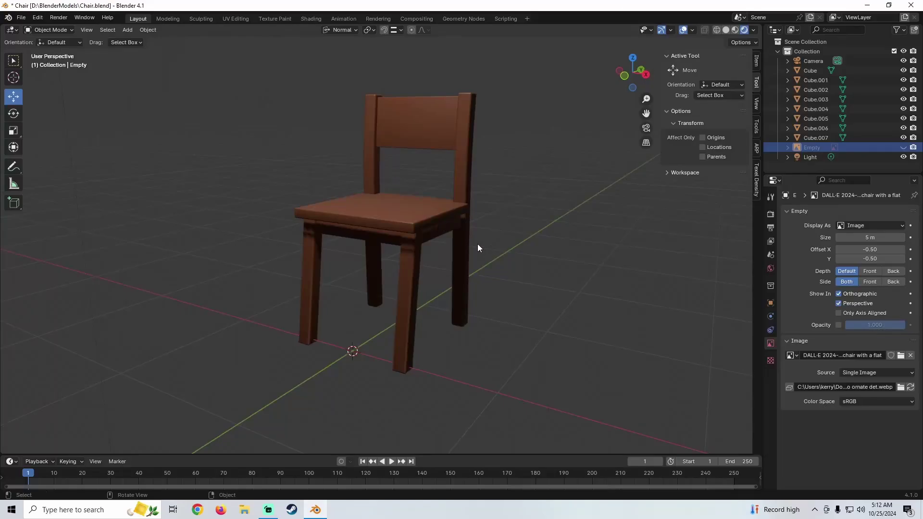
Reveal the hidden reference image to compare it with the finished chair model, and hide it again.
{"action": "middle_click_drag", "start_coordinate": [393, 233], "coordinate": [432, 245]}
{"action": "middle_click_drag", "start_coordinate": [457, 182], "coordinate": [441, 242]}
{"action": "key", "text": "alt+h"}
{"action": "scroll", "coordinate": [354, 102], "scroll_direction": "up", "scroll_amount": 6}
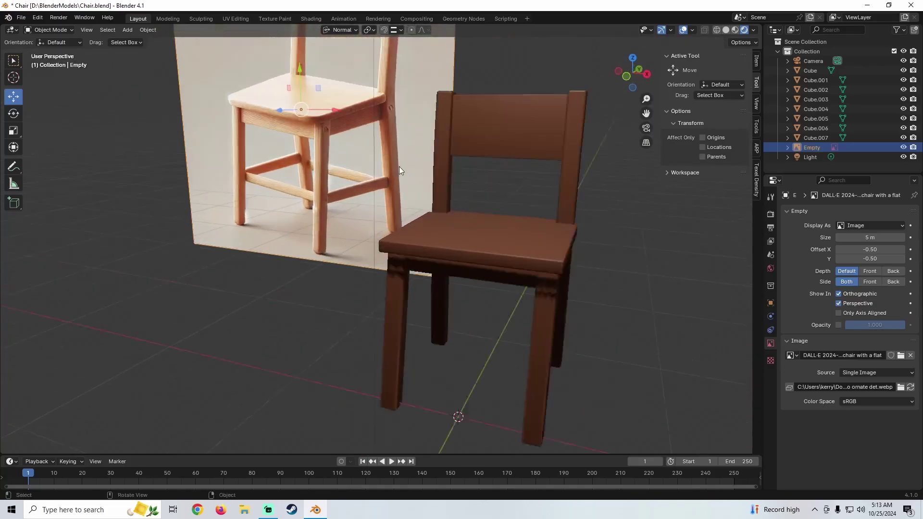
{"action": "key", "text": "h"}
Render the finished chair to review it, and return to the scene.
{"action": "middle_click_drag", "start_coordinate": [433, 217], "coordinate": [330, 157]}
{"action": "key", "text": "F12"}
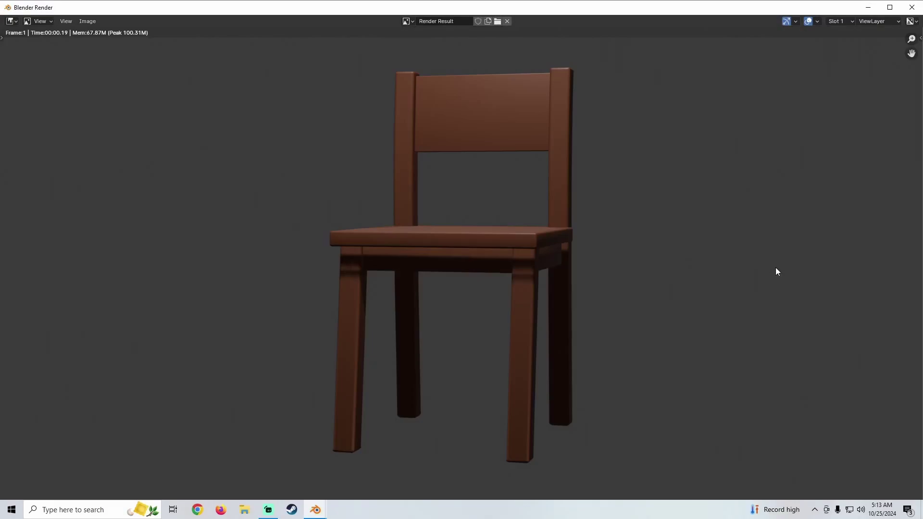
{"action": "key", "text": "Escape"}
{"action": "key", "text": "alt+h"}
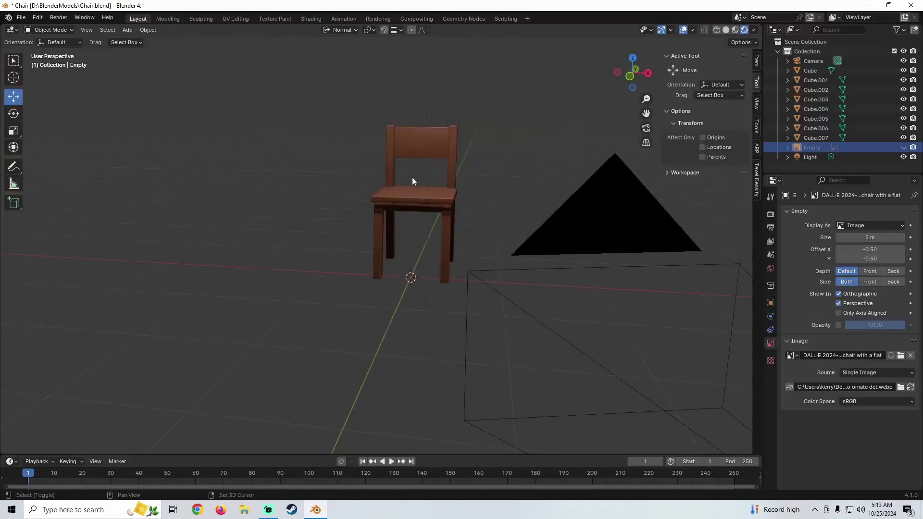
{"action": "middle_click_drag", "start_coordinate": [411, 177], "coordinate": [414, 219]}
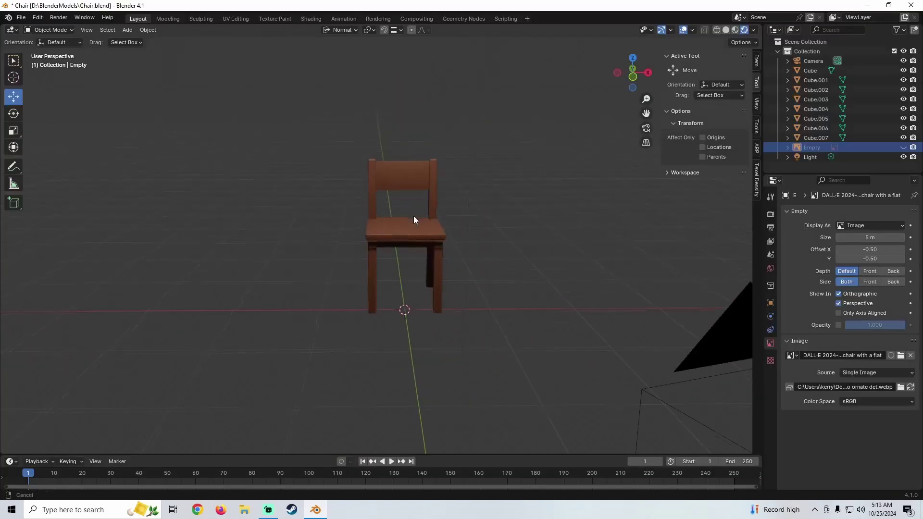
Create a new General file in place of the open chair file.
{"action": "left_click", "coordinate": [20, 17]}
{"action": "mouse_move", "coordinate": [36, 29]}
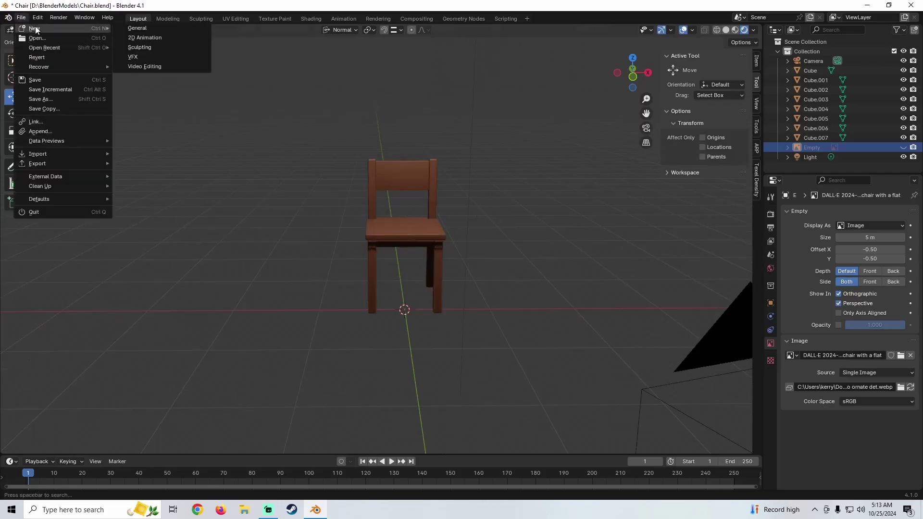
{"action": "left_click", "coordinate": [123, 29]}
{"action": "left_click", "coordinate": [424, 273]}
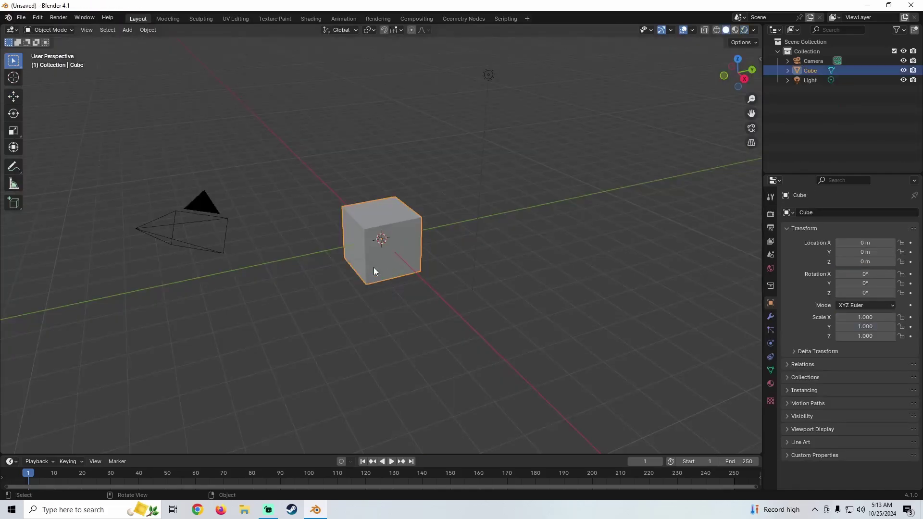
Import the simple wooden chair WEBP image from the Downloads folder as a reference beside the cube, at about X -4.98 m and Z 1.77 m.
{"action": "middle_click_drag", "start_coordinate": [374, 268], "coordinate": [437, 219]}
{"action": "scroll", "coordinate": [364, 206], "scroll_direction": "down", "scroll_amount": 3}
{"action": "mouse_move", "coordinate": [365, 206]}
{"action": "middle_mouse_down"}
{"action": "mouse_move", "coordinate": [382, 203]}
{"action": "mouse_move", "coordinate": [364, 198]}
{"action": "mouse_move", "coordinate": [369, 210]}
{"action": "middle_mouse_up"}
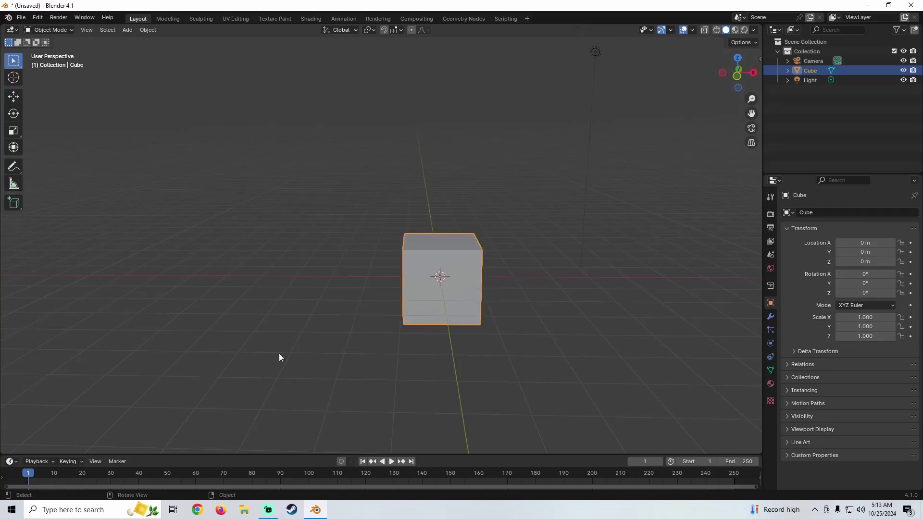
{"action": "key", "text": "super+e"}
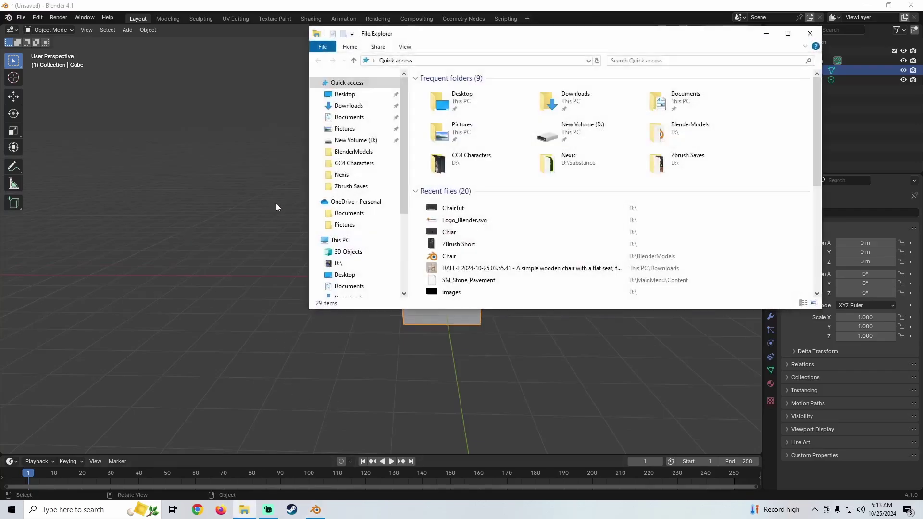
{"action": "left_click", "coordinate": [352, 106]}
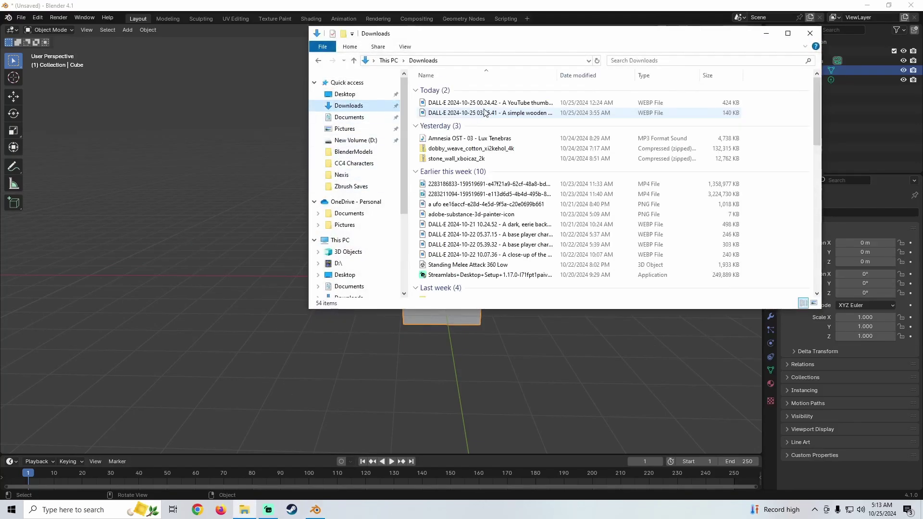
{"action": "left_click", "coordinate": [480, 103]}
{"action": "left_click_drag", "start_coordinate": [480, 112], "coordinate": [259, 213]}
{"action": "left_click", "coordinate": [332, 323]}
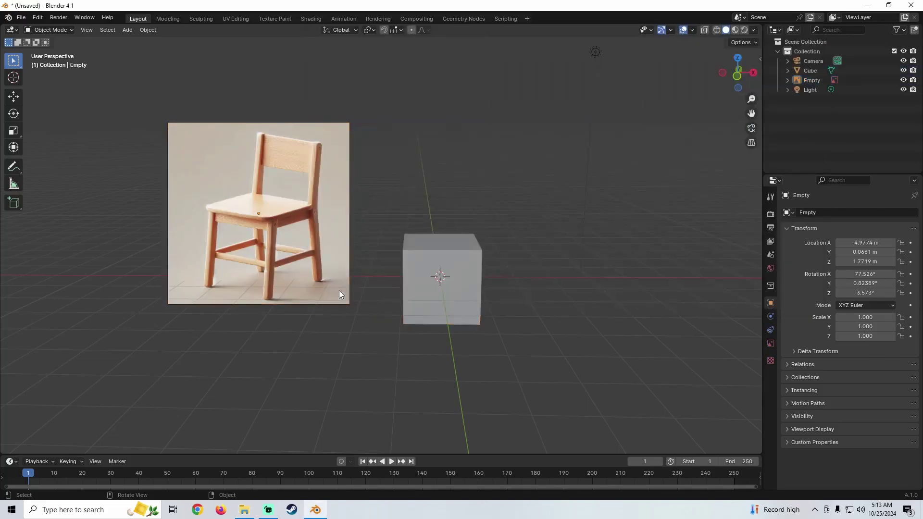
Move the chair reference image back to about Y 3.58 m and scale it down to about 0.504.
{"action": "middle_click_drag", "start_coordinate": [358, 268], "coordinate": [301, 277]}
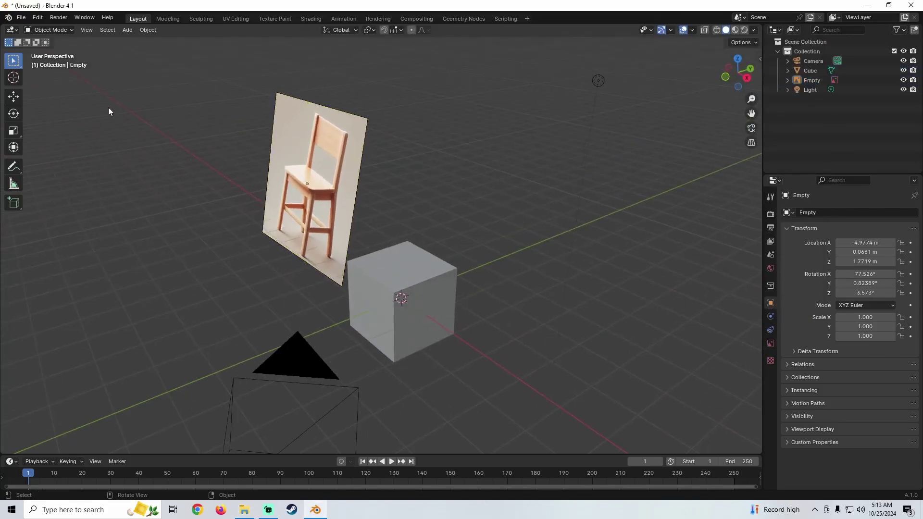
{"action": "left_click", "coordinate": [13, 97]}
{"action": "left_click", "coordinate": [337, 202]}
{"action": "left_click_drag", "start_coordinate": [339, 179], "coordinate": [423, 161]}
{"action": "middle_click_drag", "start_coordinate": [423, 161], "coordinate": [504, 165]}
{"action": "key", "text": "s"}
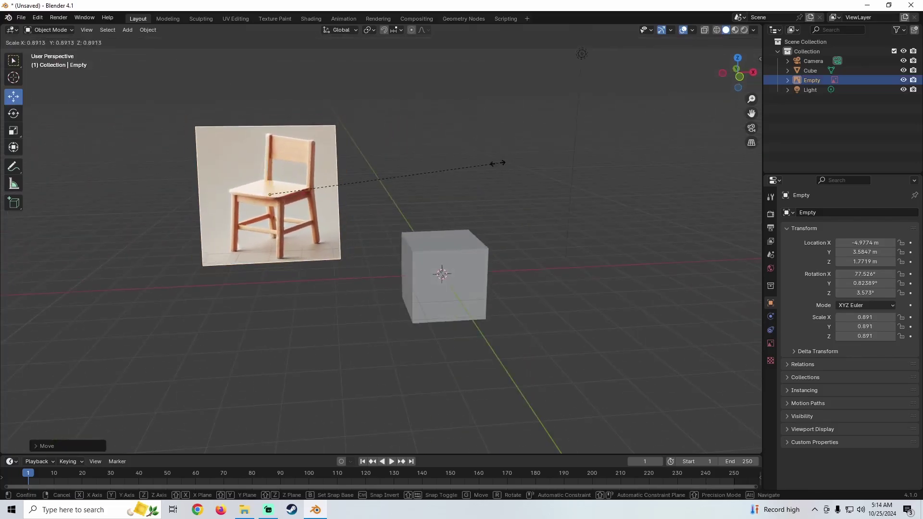
{"action": "left_click", "coordinate": [387, 188]}
Reposition the reference image closer to the cube, at about Y 1.79 m and Z 1.99 m.
{"action": "middle_click_drag", "start_coordinate": [317, 208], "coordinate": [469, 208]}
{"action": "scroll", "coordinate": [327, 225], "scroll_direction": "up", "scroll_amount": 1}
{"action": "scroll", "coordinate": [376, 202], "scroll_direction": "up", "scroll_amount": 3}
{"action": "middle_click_drag", "start_coordinate": [346, 200], "coordinate": [381, 140], "text": "shift"}
{"action": "scroll", "coordinate": [393, 246], "scroll_direction": "down", "scroll_amount": 2}
{"action": "left_click_drag", "start_coordinate": [399, 116], "coordinate": [421, 153]}
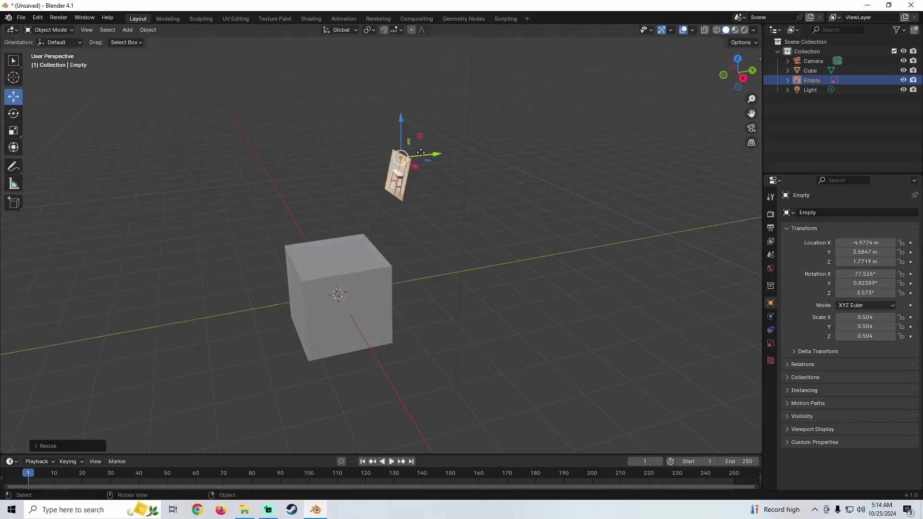
{"action": "left_click_drag", "start_coordinate": [401, 118], "coordinate": [401, 106]}
{"action": "left_click_drag", "start_coordinate": [435, 141], "coordinate": [377, 163]}
Scale the reference image up to about 1.159 and raise it to about Z 3.14 m.
{"action": "middle_click_drag", "start_coordinate": [377, 164], "coordinate": [391, 189]}
{"action": "key", "text": "s"}
{"action": "left_click", "coordinate": [578, 150]}
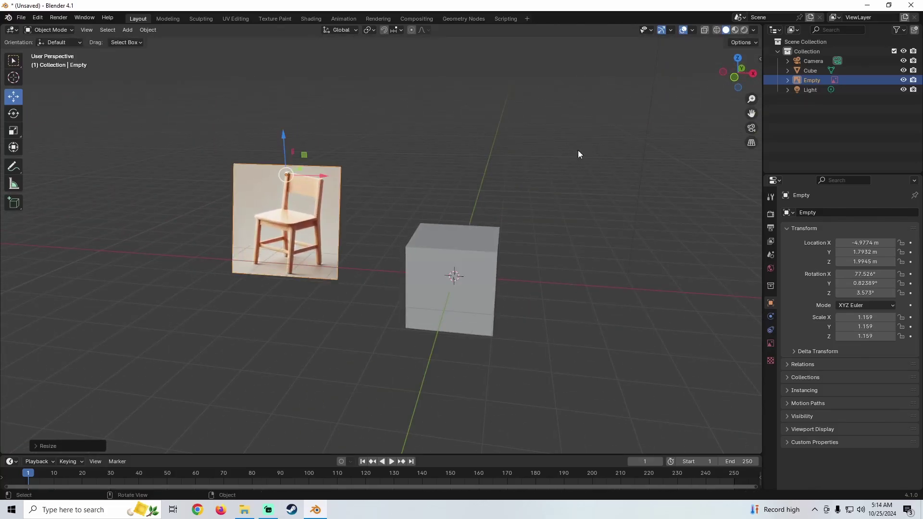
{"action": "left_click_drag", "start_coordinate": [284, 140], "coordinate": [289, 75]}
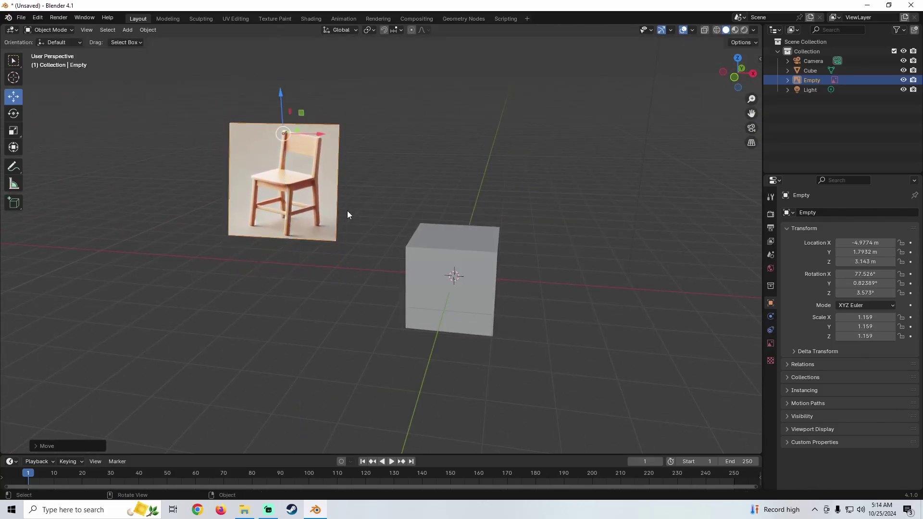
Select the cube and examine it together with the chair reference from different angles and distances.
{"action": "middle_click_drag", "start_coordinate": [347, 211], "coordinate": [379, 221]}
{"action": "left_click", "coordinate": [402, 210]}
{"action": "scroll", "coordinate": [364, 228], "scroll_direction": "up", "scroll_amount": 4}
{"action": "scroll", "coordinate": [369, 212], "scroll_direction": "down", "scroll_amount": 4}
{"action": "middle_click_drag", "start_coordinate": [214, 194], "coordinate": [366, 190], "text": "shift"}
{"action": "scroll", "coordinate": [450, 250], "scroll_direction": "up", "scroll_amount": 5}
{"action": "scroll", "coordinate": [433, 206], "scroll_direction": "down", "scroll_amount": 5}
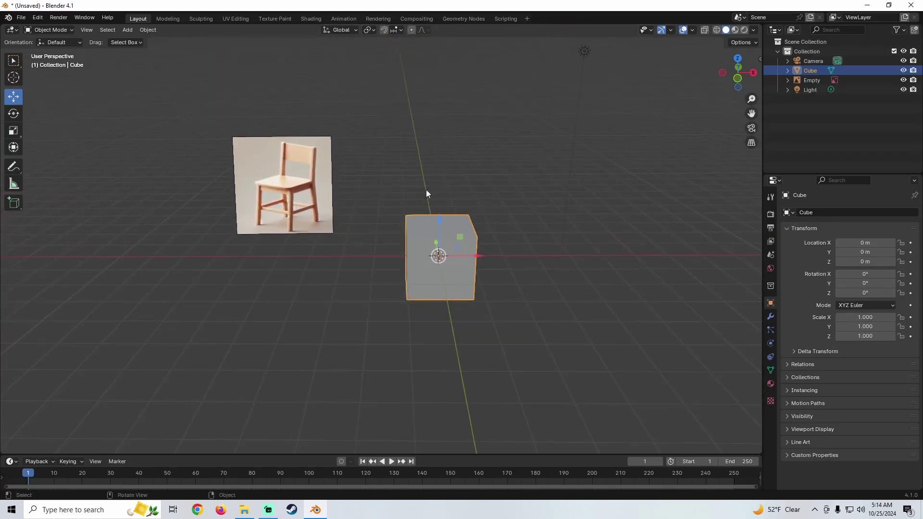
{"action": "middle_click_drag", "start_coordinate": [427, 193], "coordinate": [451, 175]}
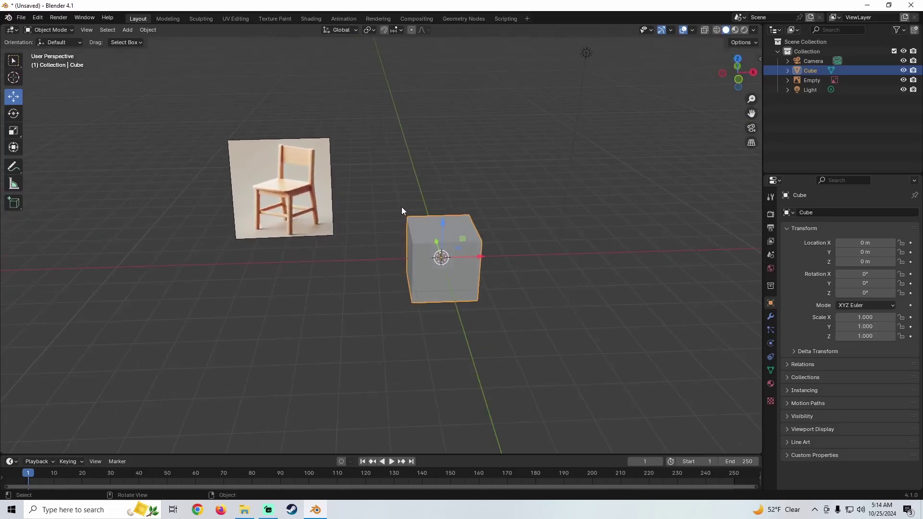
{"action": "middle_click_drag", "start_coordinate": [405, 183], "coordinate": [318, 255]}
{"action": "scroll", "coordinate": [315, 253], "scroll_direction": "up", "scroll_amount": 3}
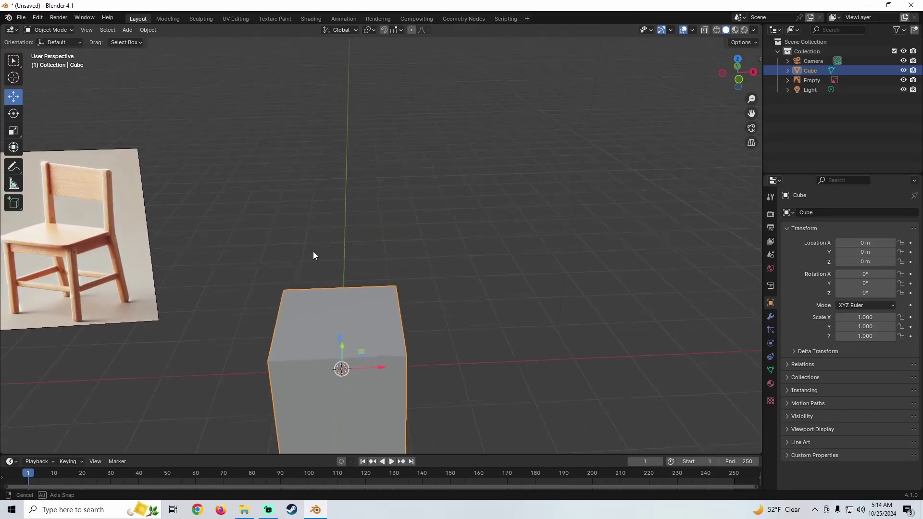
{"action": "scroll", "coordinate": [313, 244], "scroll_direction": "down", "scroll_amount": 5}
{"action": "scroll", "coordinate": [337, 245], "scroll_direction": "up", "scroll_amount": 5}
{"action": "scroll", "coordinate": [356, 244], "scroll_direction": "down", "scroll_amount": 4}
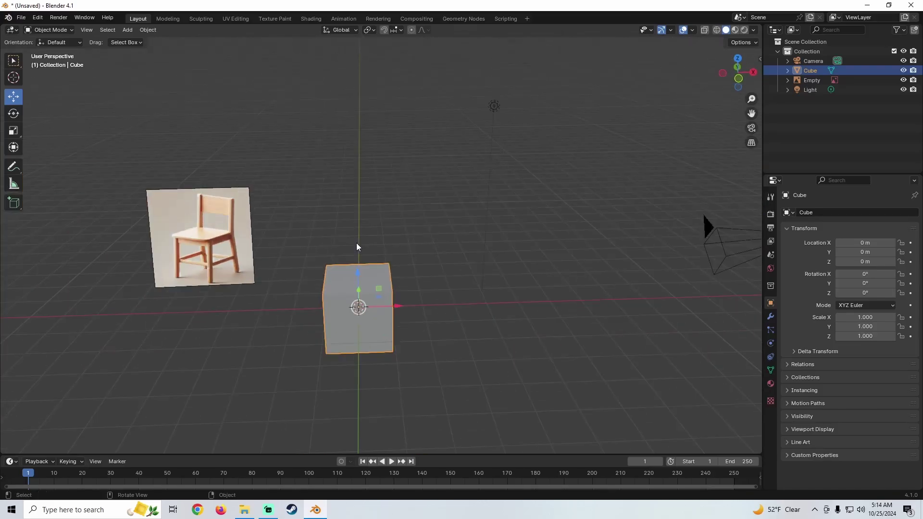
{"action": "scroll", "coordinate": [356, 244], "scroll_direction": "up", "scroll_amount": 5}
{"action": "scroll", "coordinate": [356, 244], "scroll_direction": "down", "scroll_amount": 6}
{"action": "middle_click_drag", "start_coordinate": [354, 243], "coordinate": [380, 208], "text": "shift"}
Examine the cube in the front, right, top and bottom orthographic views, ending on the front view.
{"action": "key", "text": "KP_1"}
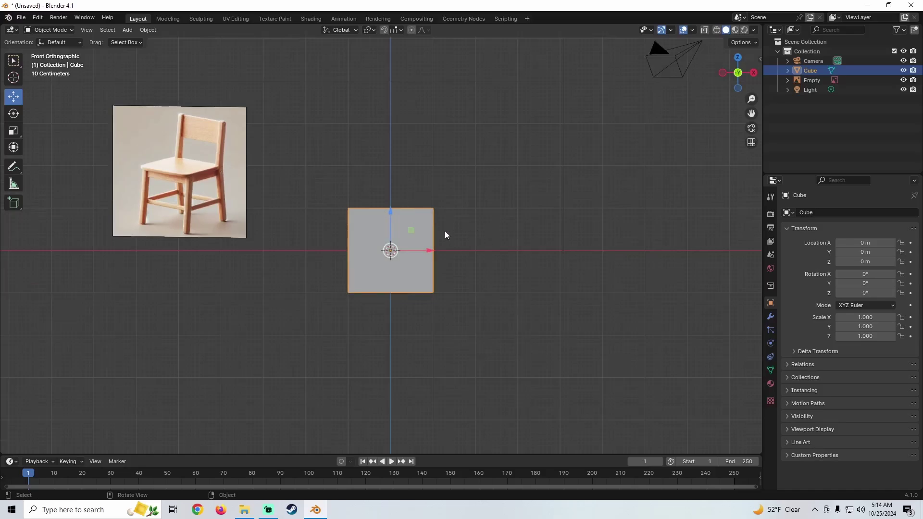
{"action": "key", "text": "KP_3"}
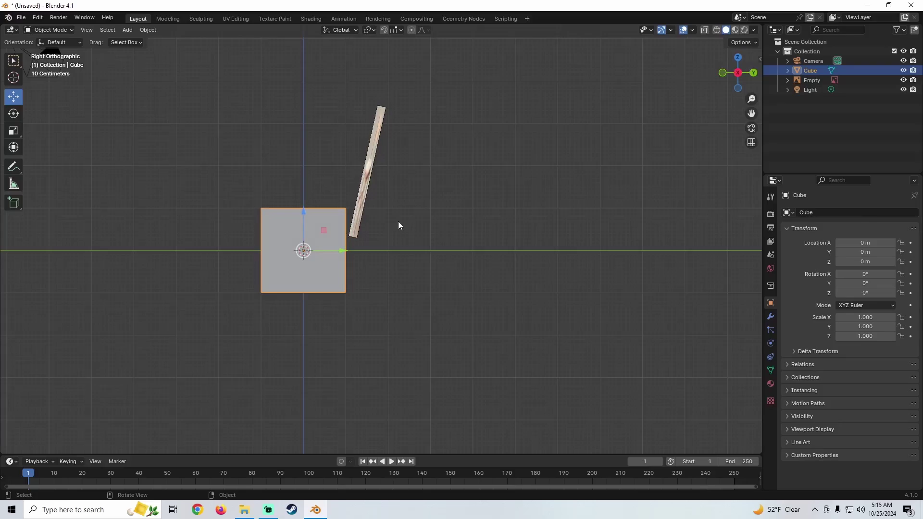
{"action": "key", "text": "KP_4"}
{"action": "key", "text": "KP_5"}
{"action": "key", "text": "KP_6"}
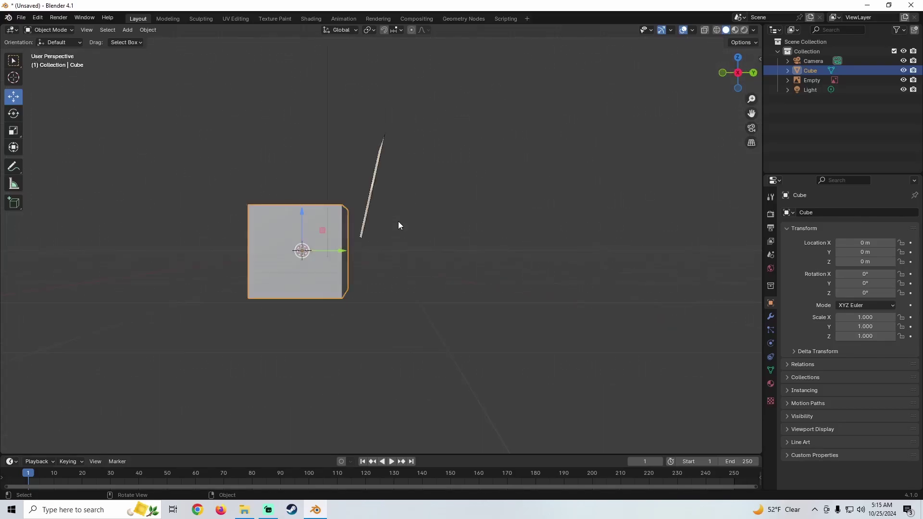
{"action": "key", "text": "KP_7"}
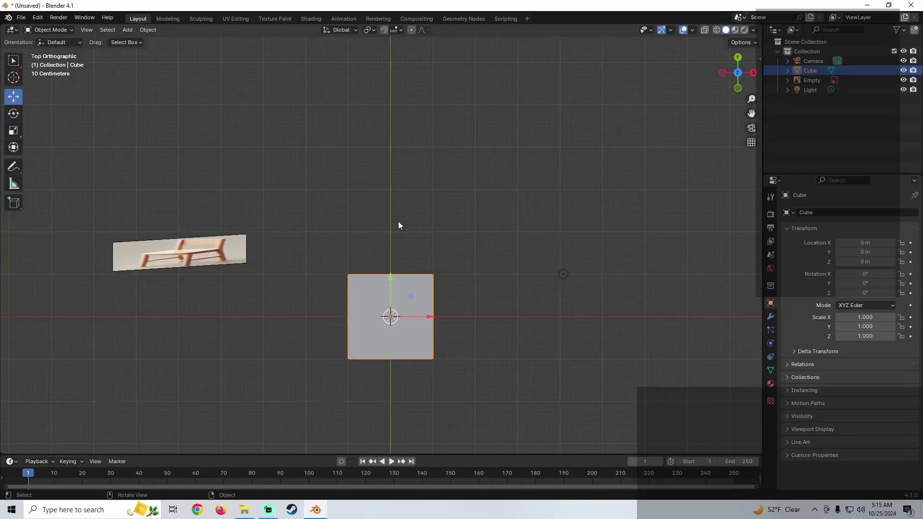
{"action": "key", "text": "Up"}
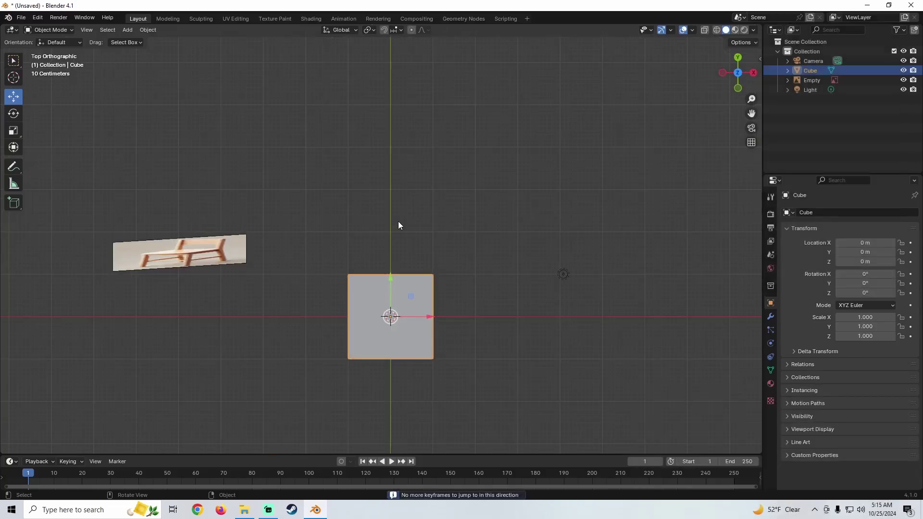
{"action": "key", "text": "KP_1"}
{"action": "key", "text": "KP_3"}
{"action": "key", "text": "KP_7"}
{"action": "key", "text": "ctrl+KP_7"}
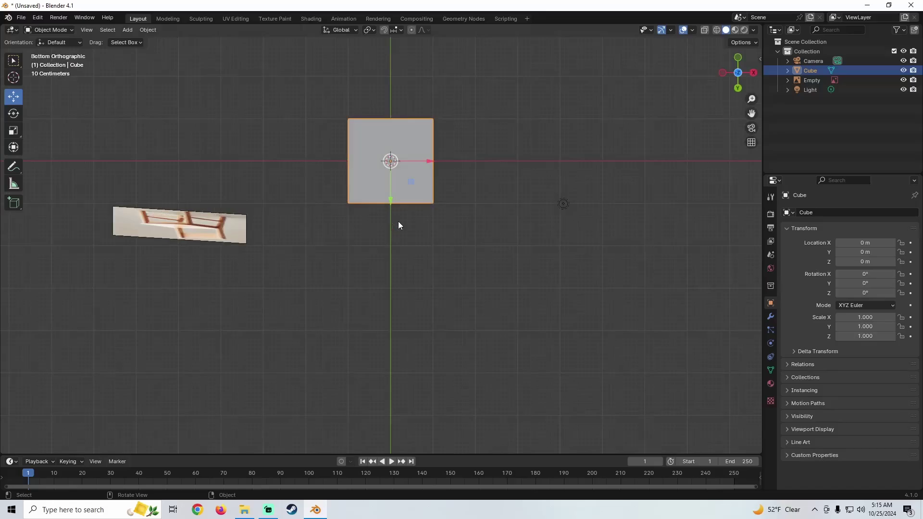
{"action": "key", "text": "KP_1"}
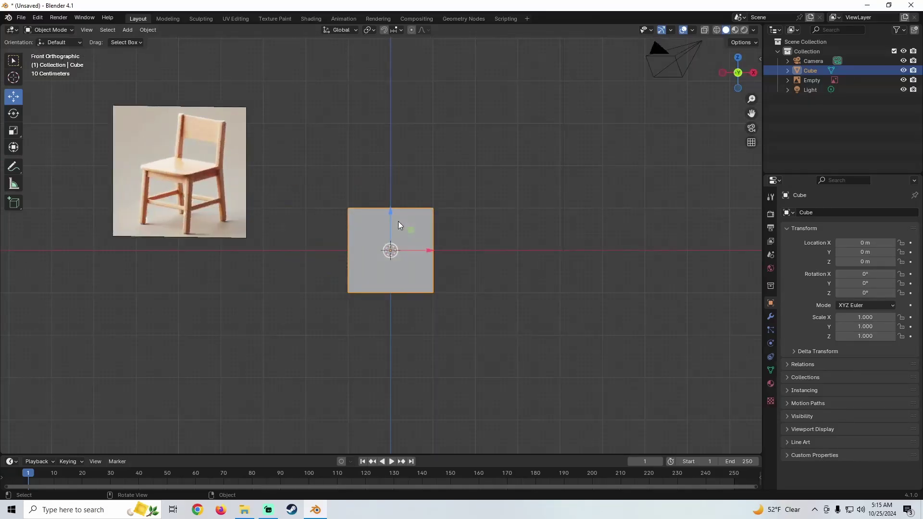
Scale the cube down uniformly to about 0.131 in a perspective view.
{"action": "middle_click_drag", "start_coordinate": [398, 225], "coordinate": [437, 208]}
{"action": "scroll", "coordinate": [386, 234], "scroll_direction": "up", "scroll_amount": 1}
{"action": "scroll", "coordinate": [382, 247], "scroll_direction": "up", "scroll_amount": 1}
{"action": "scroll", "coordinate": [396, 312], "scroll_direction": "up", "scroll_amount": 3}
{"action": "middle_click_drag", "start_coordinate": [343, 229], "coordinate": [422, 244]}
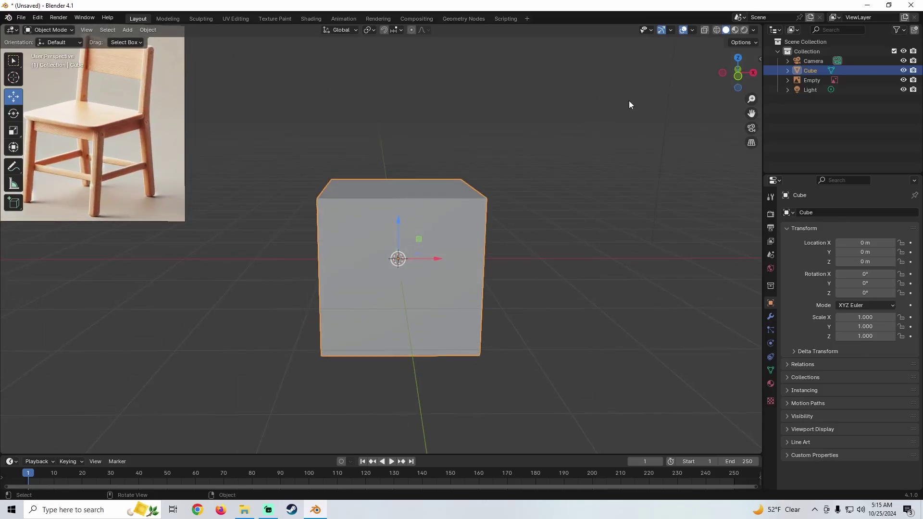
{"action": "key", "text": "s"}
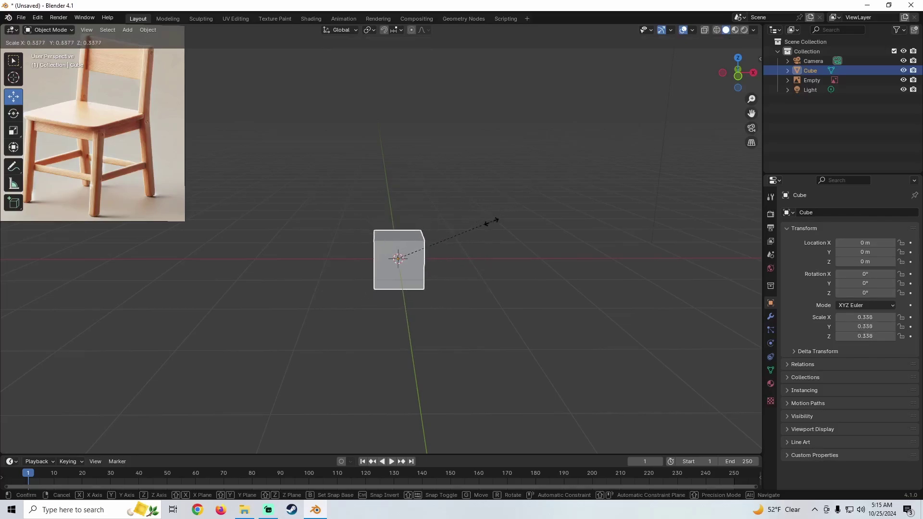
{"action": "left_click", "coordinate": [437, 260]}
Add a Mirror modifier to the scaled-down cube.
{"action": "scroll", "coordinate": [422, 250], "scroll_direction": "up", "scroll_amount": 3}
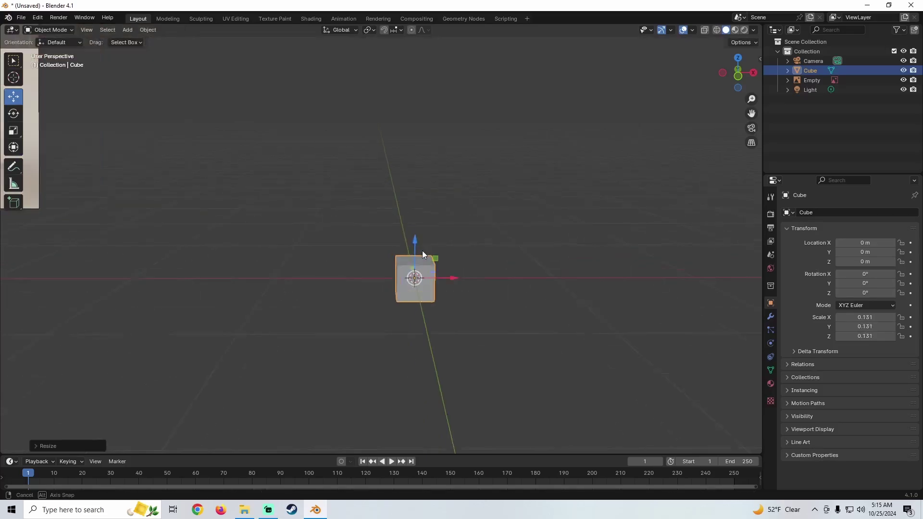
{"action": "middle_click_drag", "start_coordinate": [422, 250], "coordinate": [436, 222]}
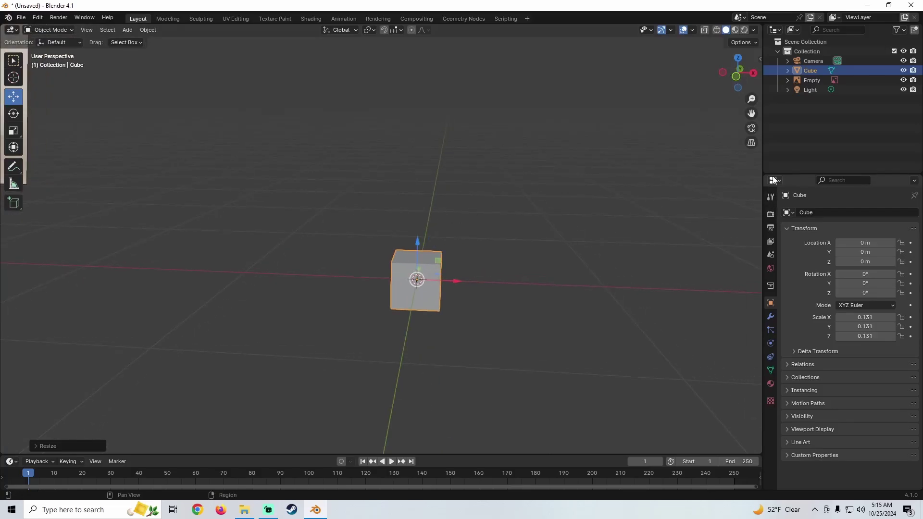
{"action": "left_click", "coordinate": [770, 318]}
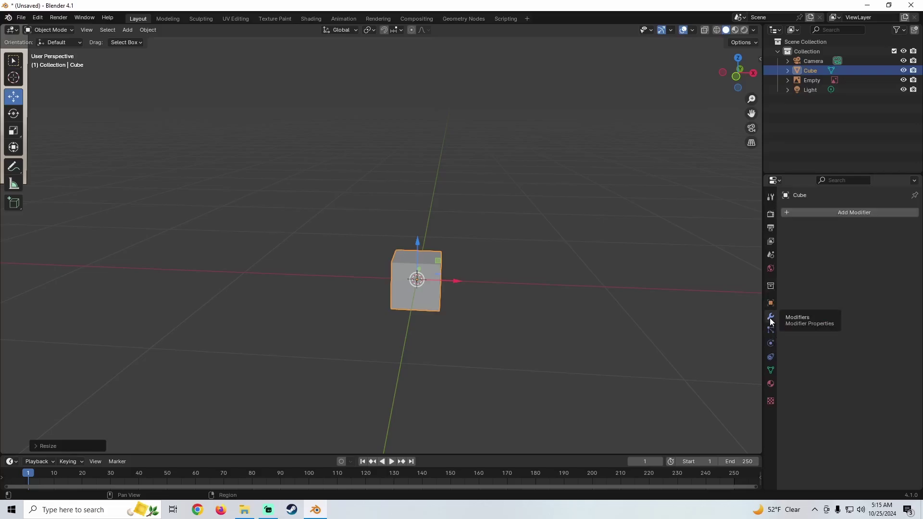
{"action": "left_click", "coordinate": [837, 212]}
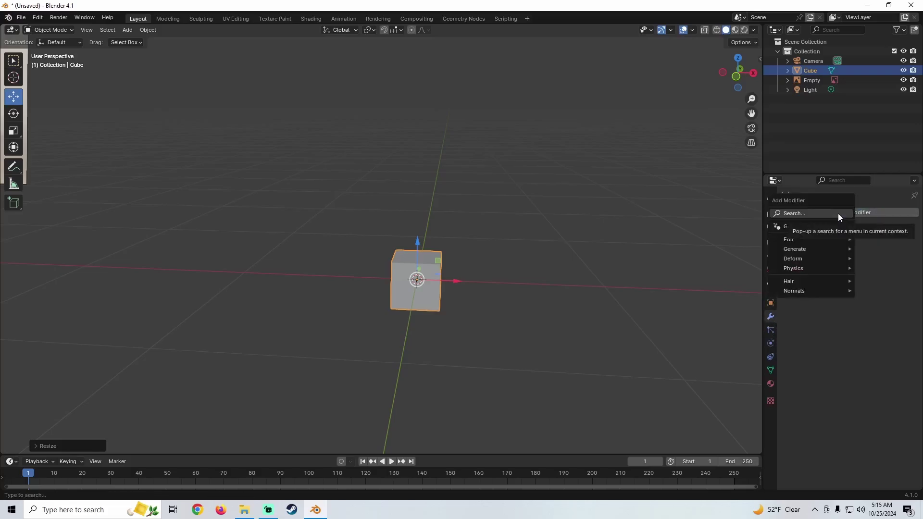
{"action": "mouse_move", "coordinate": [789, 251]}
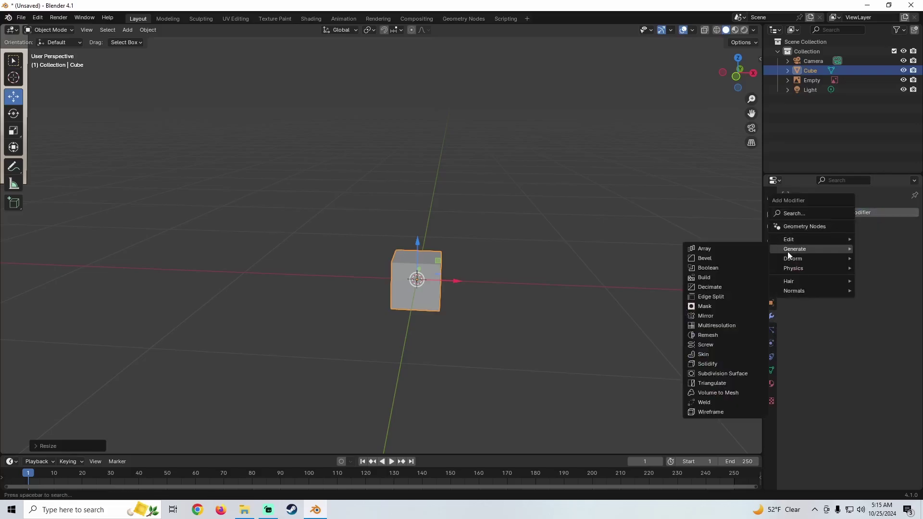
{"action": "left_click", "coordinate": [706, 314]}
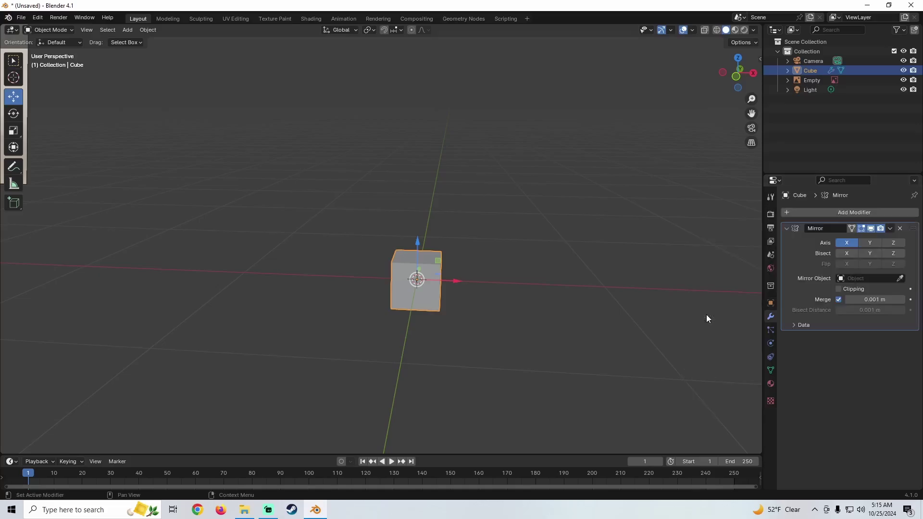
{"action": "middle_click_drag", "start_coordinate": [500, 236], "coordinate": [329, 151]}
{"action": "scroll", "coordinate": [416, 230], "scroll_direction": "up", "scroll_amount": 3}
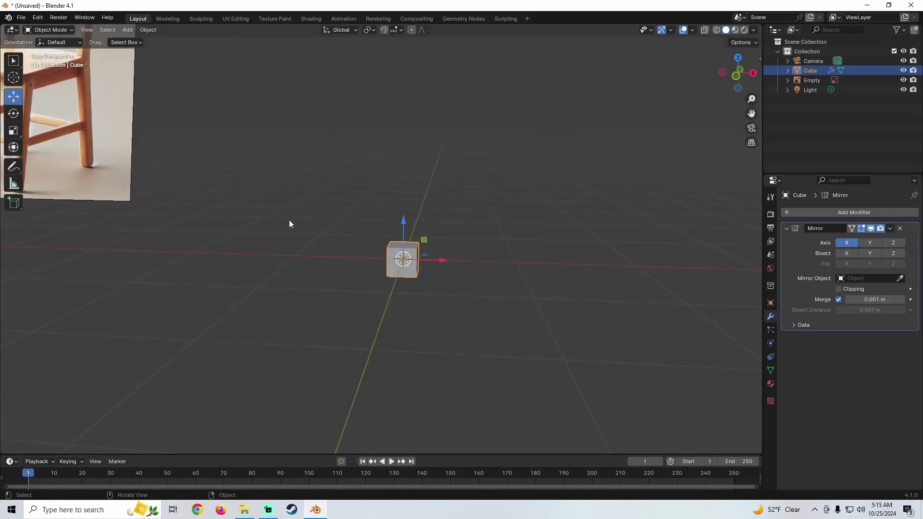
Put the cube into Edit Mode with its whole mesh selected, and activate the Move tool.
{"action": "scroll", "coordinate": [391, 252], "scroll_direction": "down", "scroll_amount": 3}
{"action": "scroll", "coordinate": [428, 226], "scroll_direction": "up", "scroll_amount": 3}
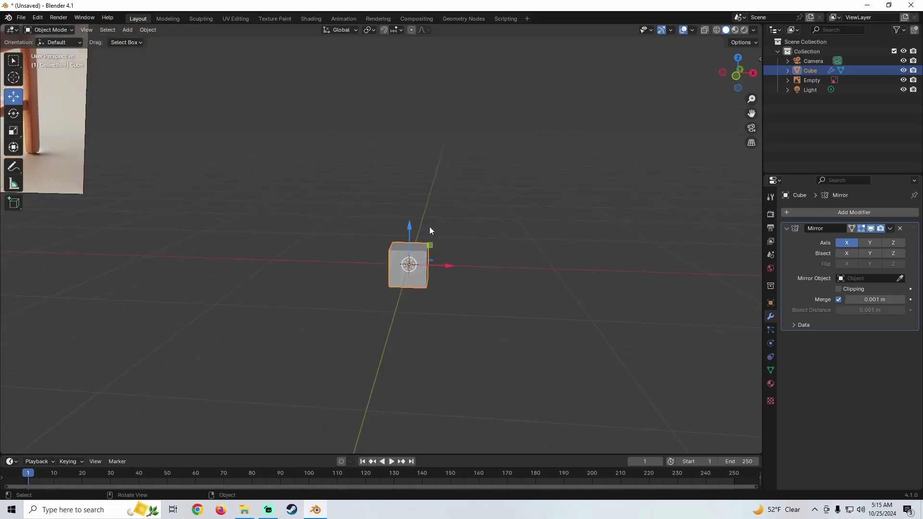
{"action": "middle_click_drag", "start_coordinate": [429, 227], "coordinate": [453, 248]}
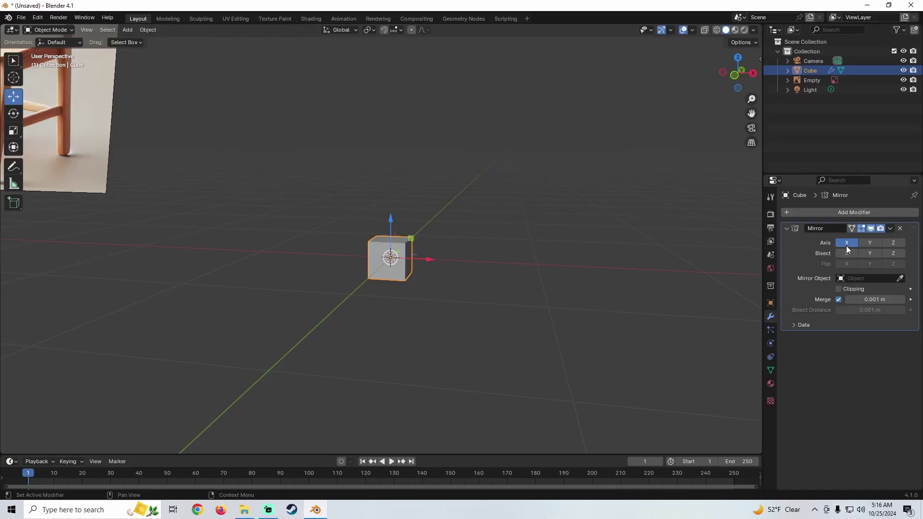
{"action": "middle_click_drag", "start_coordinate": [332, 303], "coordinate": [433, 264]}
{"action": "key", "text": "Tab"}
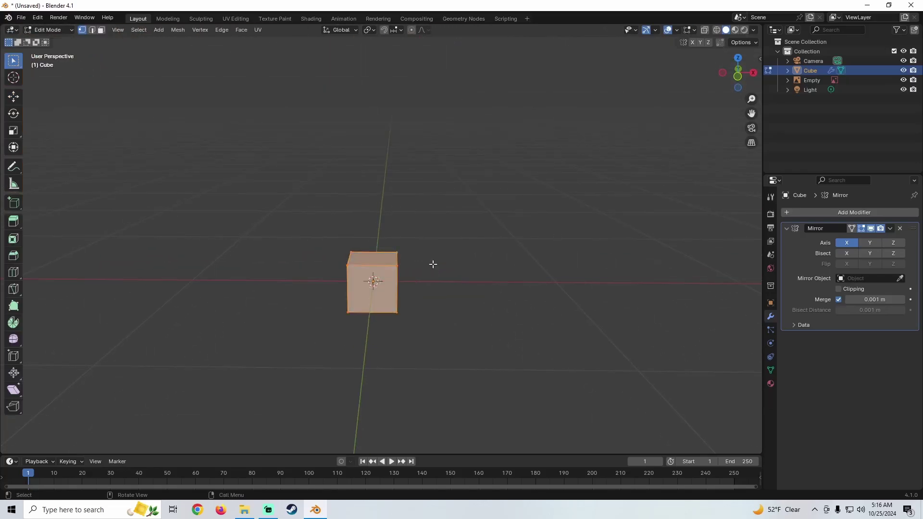
{"action": "key", "text": "Tab"}
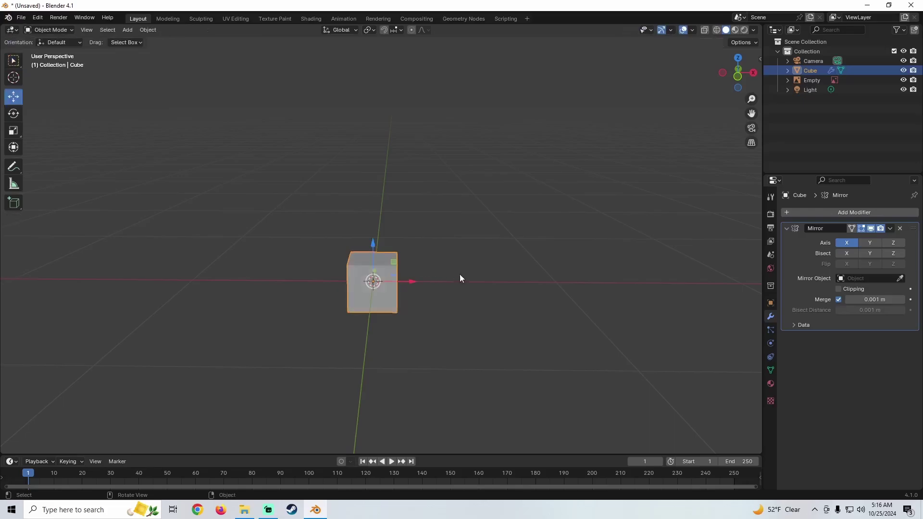
{"action": "left_click", "coordinate": [46, 29]}
{"action": "left_click", "coordinate": [40, 54]}
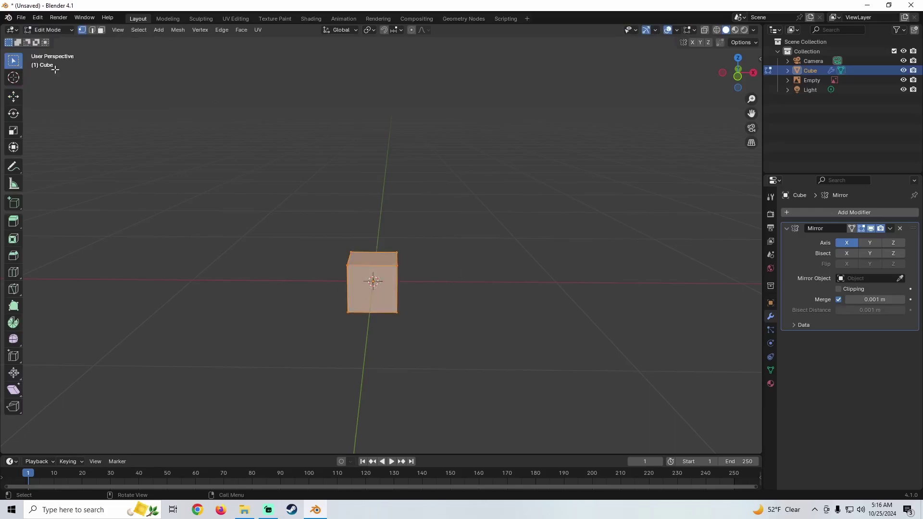
{"action": "scroll", "coordinate": [459, 270], "scroll_direction": "down", "scroll_amount": 2}
{"action": "middle_click_drag", "start_coordinate": [426, 242], "coordinate": [463, 219], "text": "shift"}
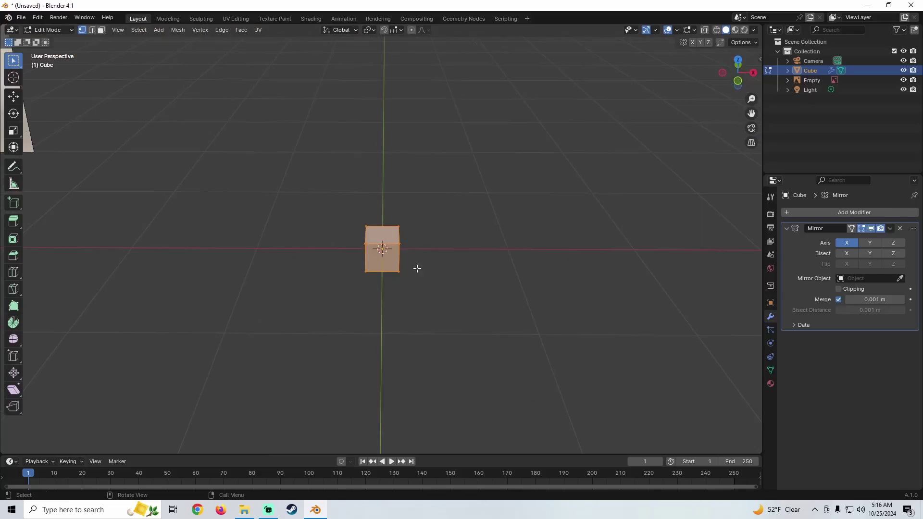
{"action": "middle_click_drag", "start_coordinate": [399, 253], "coordinate": [399, 248]}
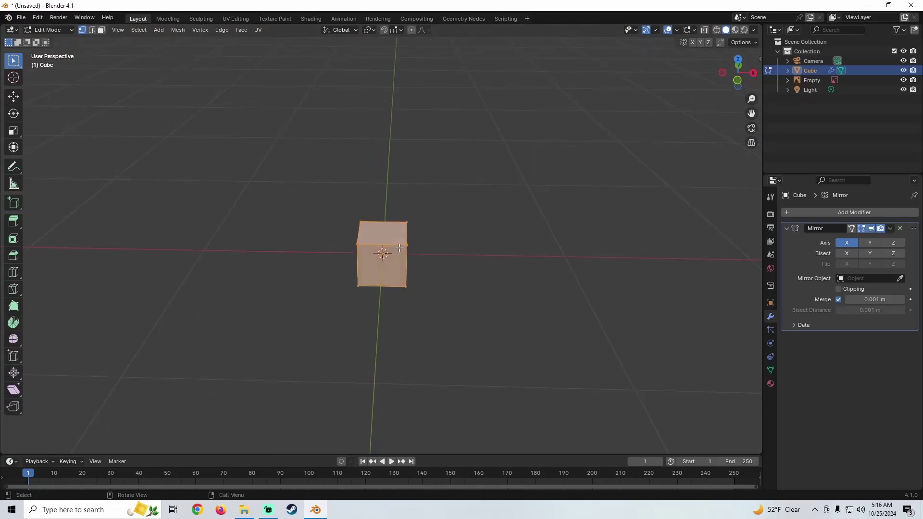
{"action": "left_click", "coordinate": [15, 100]}
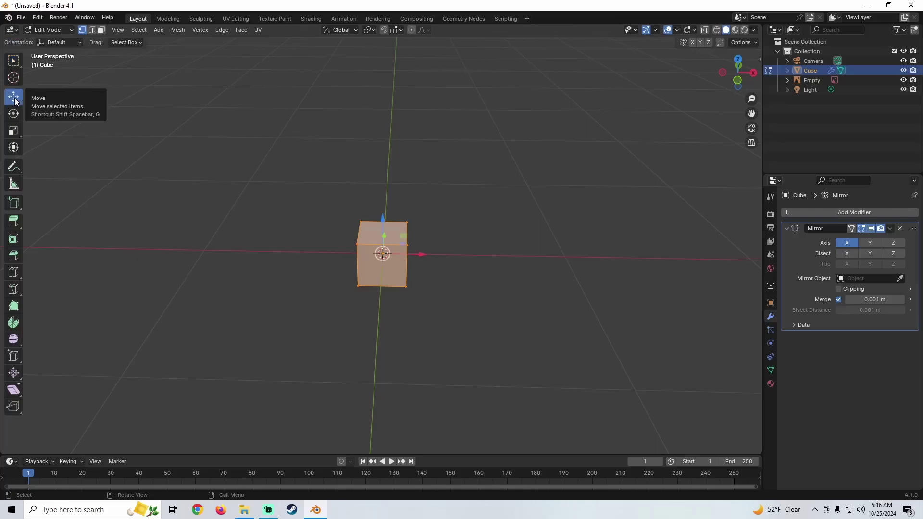
Try moving the cube's mesh along the Y axis, and undo the move.
{"action": "mouse_move", "coordinate": [414, 257]}
{"action": "middle_mouse_down"}
{"action": "mouse_move", "coordinate": [351, 235]}
{"action": "mouse_move", "coordinate": [418, 242]}
{"action": "middle_mouse_up"}
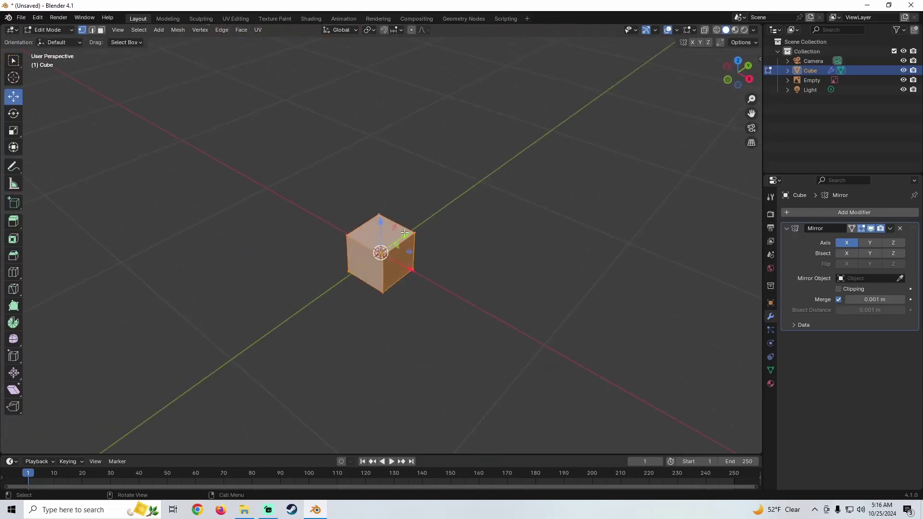
{"action": "left_click_drag", "start_coordinate": [405, 232], "coordinate": [485, 178]}
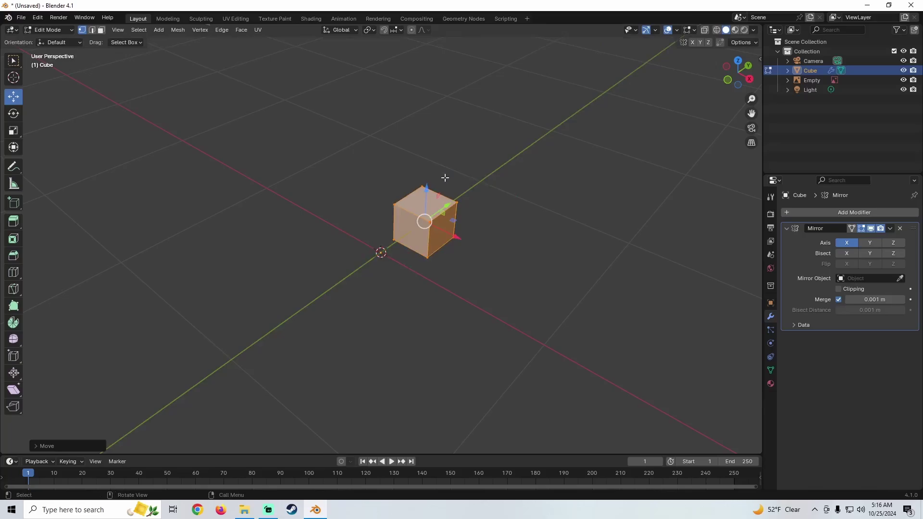
{"action": "key", "text": "ctrl+z"}
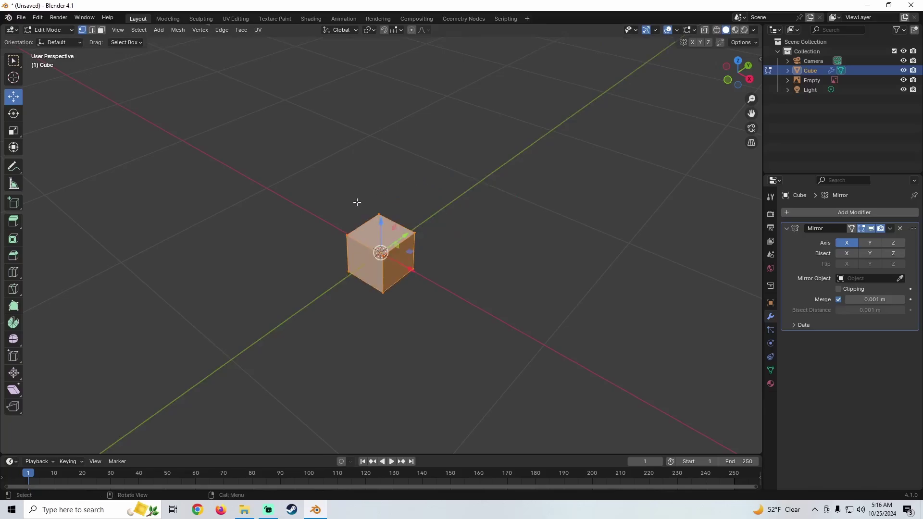
Move the mesh along the X axis away from the origin, adjusting the gap to its mirrored copy.
{"action": "middle_click_drag", "start_coordinate": [357, 201], "coordinate": [422, 229]}
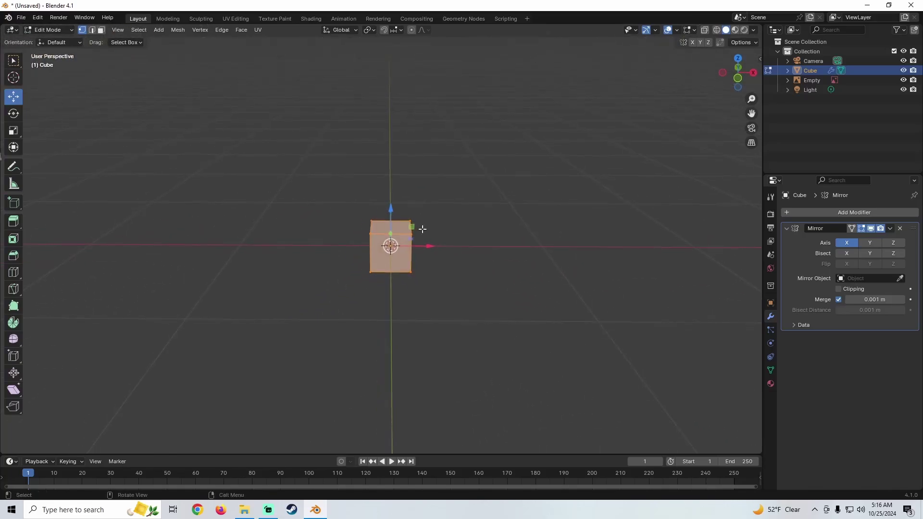
{"action": "left_click_drag", "start_coordinate": [421, 246], "coordinate": [525, 224]}
{"action": "scroll", "coordinate": [433, 226], "scroll_direction": "down", "scroll_amount": 2}
{"action": "middle_click_drag", "start_coordinate": [428, 226], "coordinate": [484, 232]}
{"action": "scroll", "coordinate": [485, 232], "scroll_direction": "up", "scroll_amount": 2}
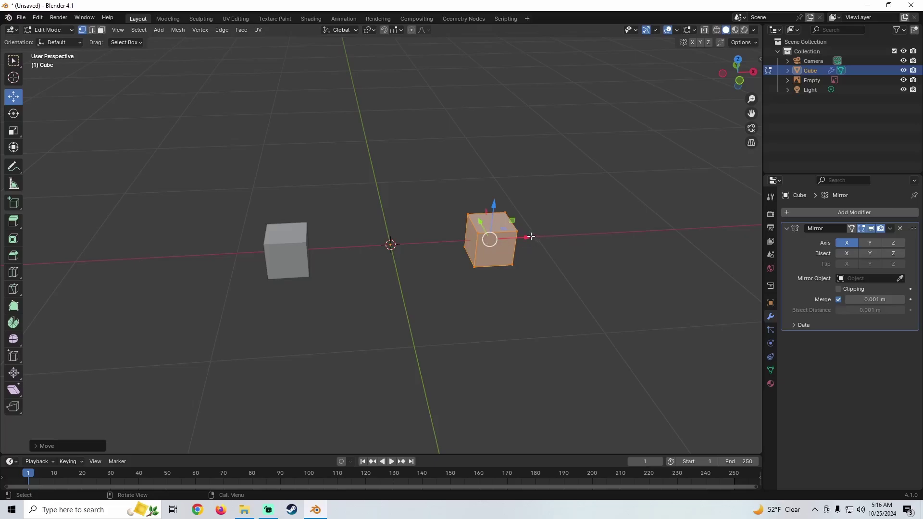
{"action": "left_click_drag", "start_coordinate": [531, 237], "coordinate": [573, 201]}
{"action": "scroll", "coordinate": [485, 221], "scroll_direction": "down", "scroll_amount": 1}
{"action": "middle_click_drag", "start_coordinate": [484, 222], "coordinate": [469, 244]}
{"action": "scroll", "coordinate": [467, 208], "scroll_direction": "down", "scroll_amount": 4}
{"action": "left_click_drag", "start_coordinate": [485, 242], "coordinate": [459, 241]}
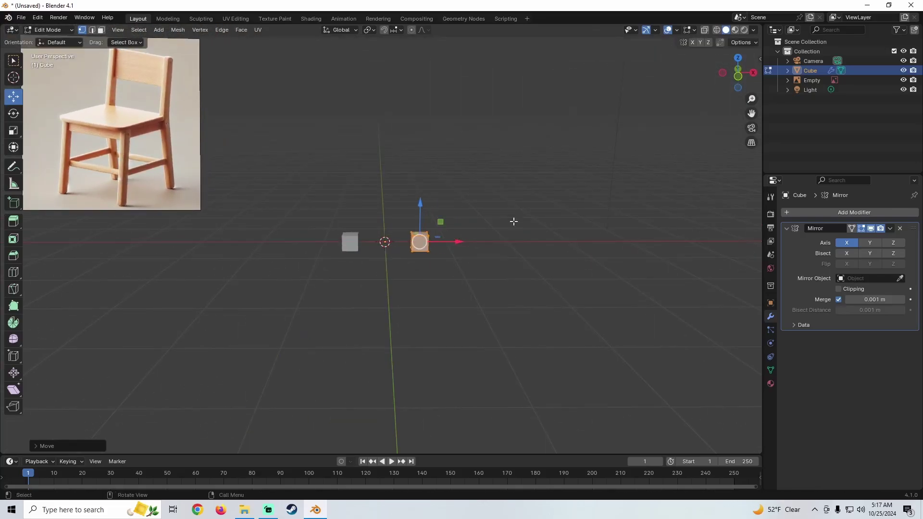
Scale the mesh down uniformly to about 0.7 and move it slightly farther out along the X axis.
{"action": "key", "text": "s"}
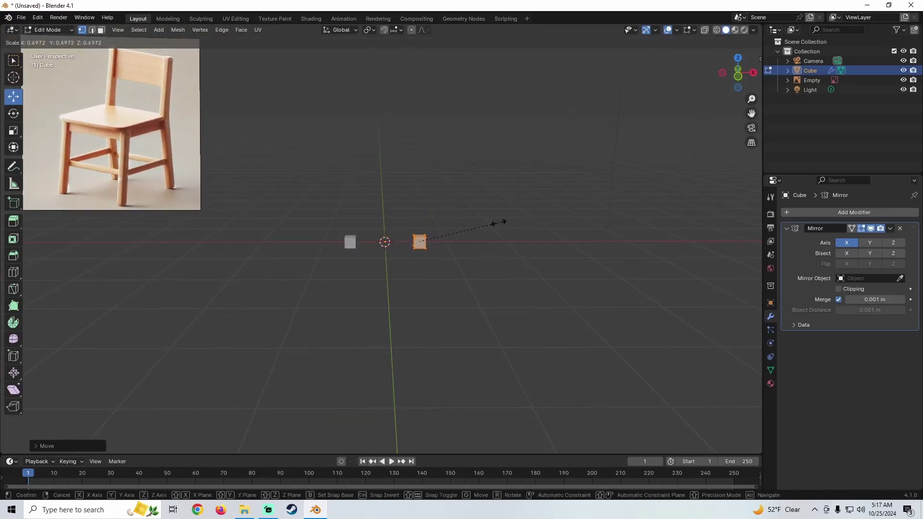
{"action": "left_click", "coordinate": [484, 225]}
{"action": "scroll", "coordinate": [474, 240], "scroll_direction": "up", "scroll_amount": 4}
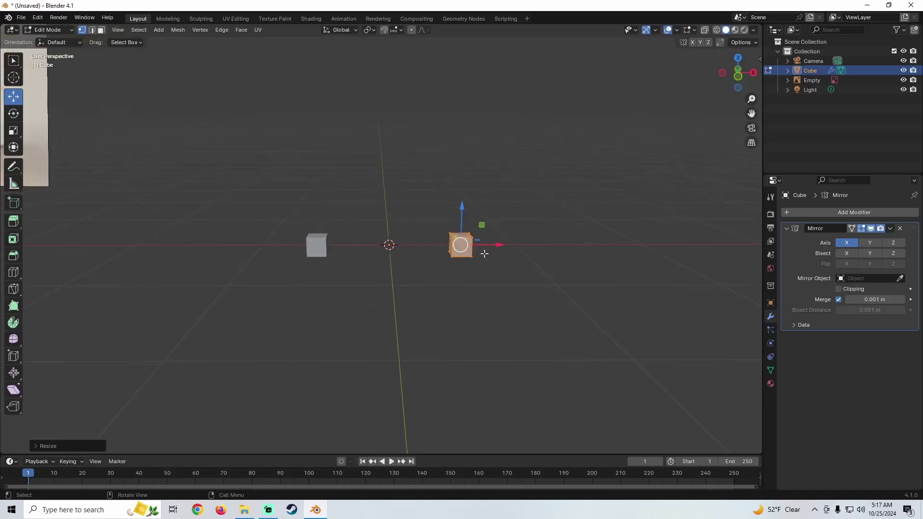
{"action": "left_click_drag", "start_coordinate": [495, 247], "coordinate": [510, 243]}
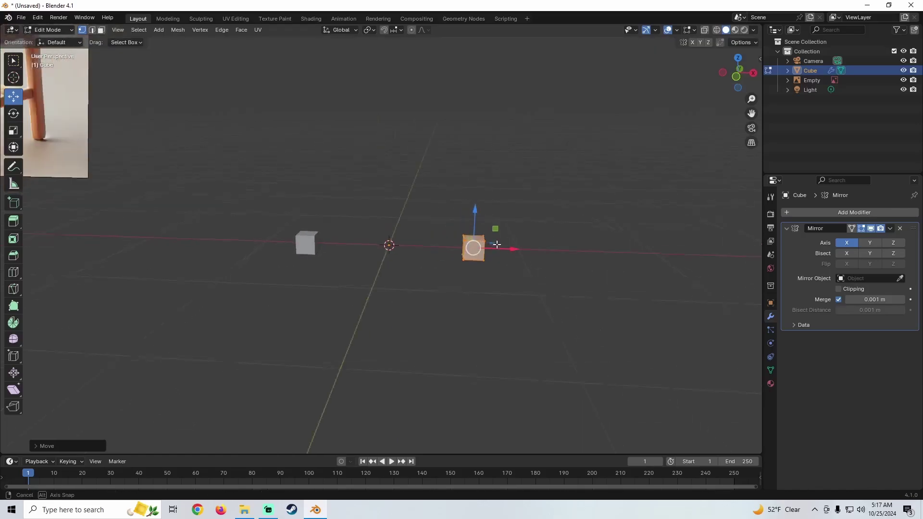
{"action": "middle_click_drag", "start_coordinate": [511, 243], "coordinate": [561, 256]}
Return to Object Mode and compare the two mirrored blocks with the legs of the reference chair.
{"action": "key", "text": "Tab"}
{"action": "scroll", "coordinate": [471, 249], "scroll_direction": "up", "scroll_amount": 2}
{"action": "scroll", "coordinate": [391, 259], "scroll_direction": "down", "scroll_amount": 5}
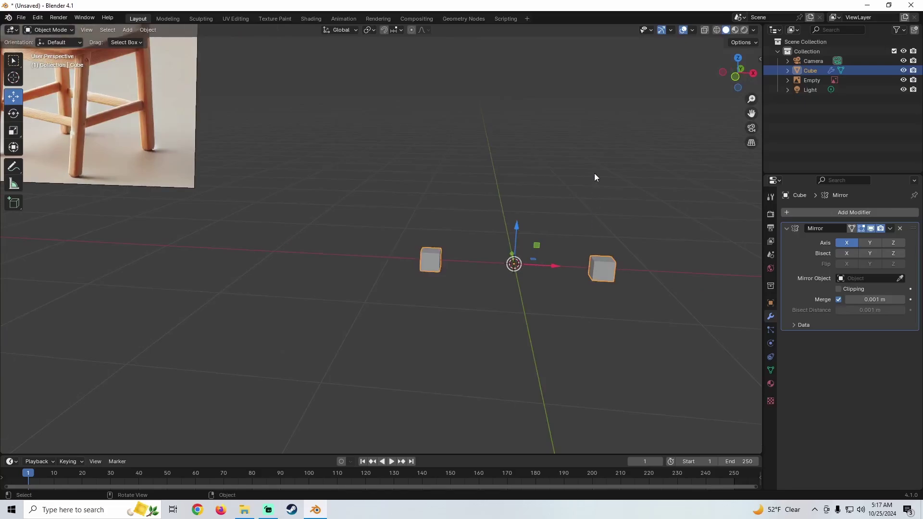
{"action": "middle_click_drag", "start_coordinate": [507, 152], "coordinate": [220, 217]}
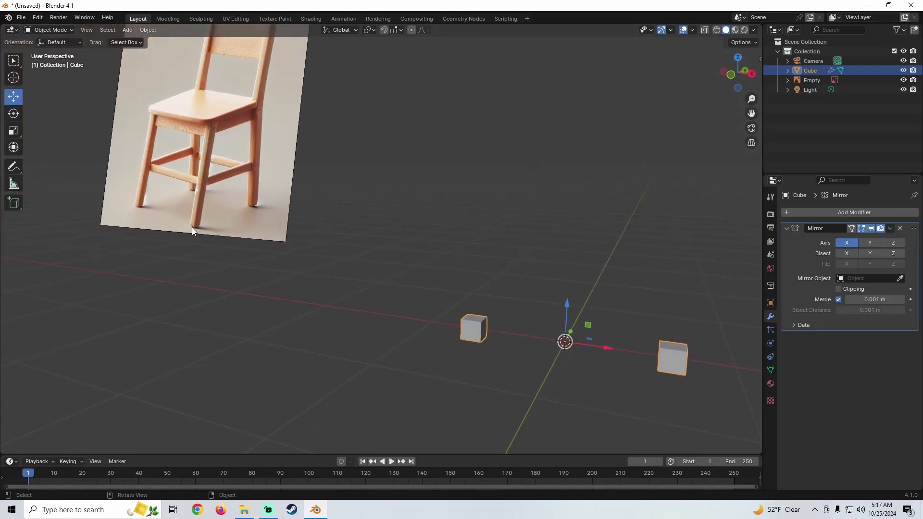
{"action": "middle_click_drag", "start_coordinate": [523, 258], "coordinate": [515, 256], "text": "shift"}
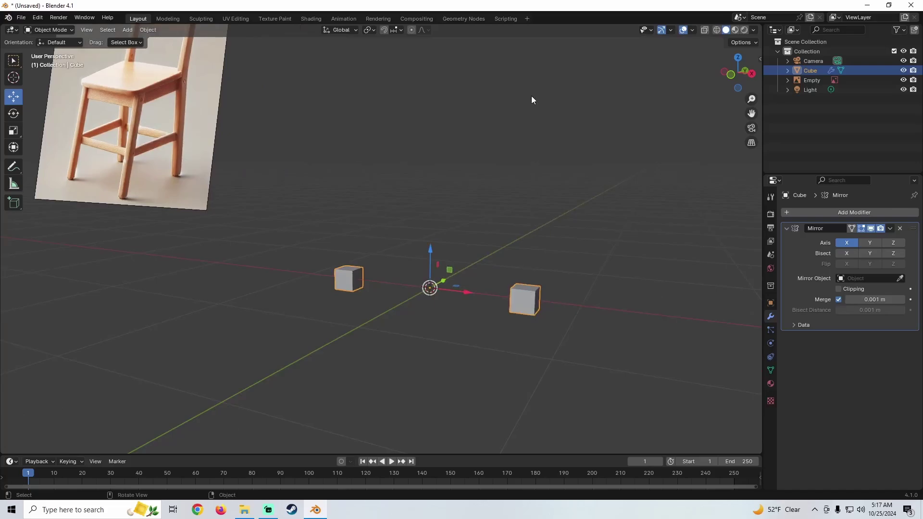
{"action": "middle_click_drag", "start_coordinate": [534, 292], "coordinate": [421, 251], "text": "shift"}
Return to Edit Mode with face selection and select only the top face of the original block.
{"action": "key", "text": "Tab"}
{"action": "scroll", "coordinate": [382, 233], "scroll_direction": "up", "scroll_amount": 4}
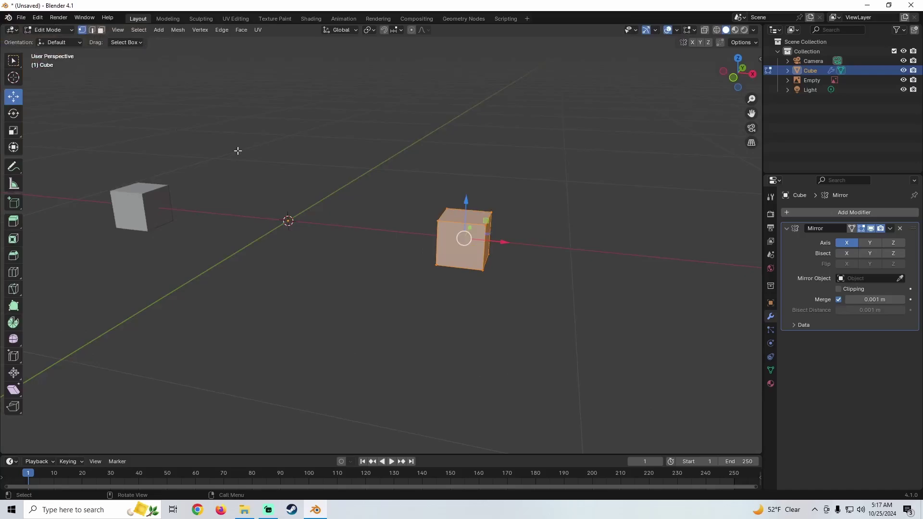
{"action": "left_click", "coordinate": [101, 29]}
{"action": "left_click", "coordinate": [82, 30]}
{"action": "key", "text": "KP_Decimal"}
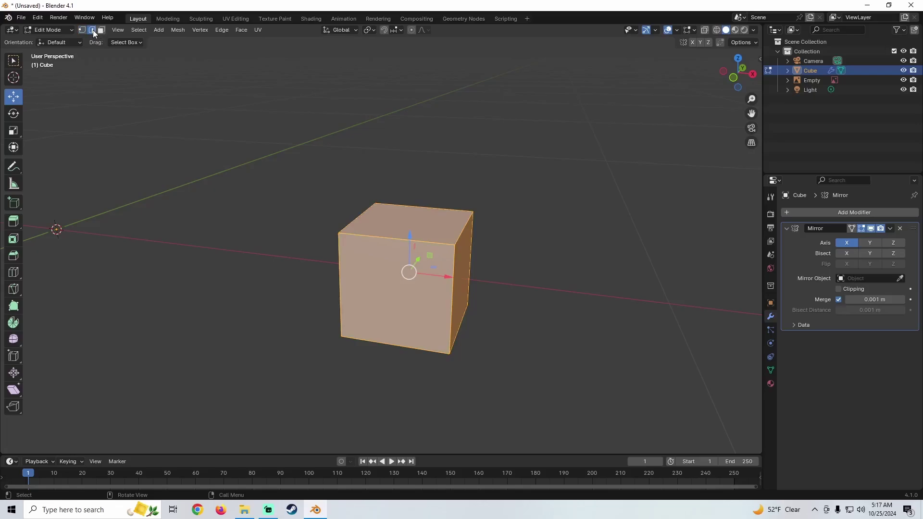
{"action": "middle_click_drag", "start_coordinate": [344, 164], "coordinate": [337, 220]}
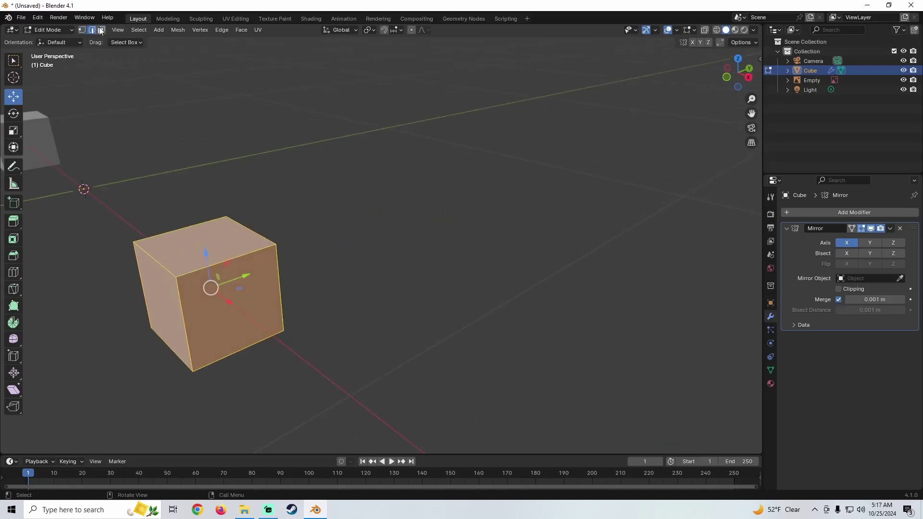
{"action": "middle_click_drag", "start_coordinate": [236, 240], "coordinate": [324, 228], "text": "shift"}
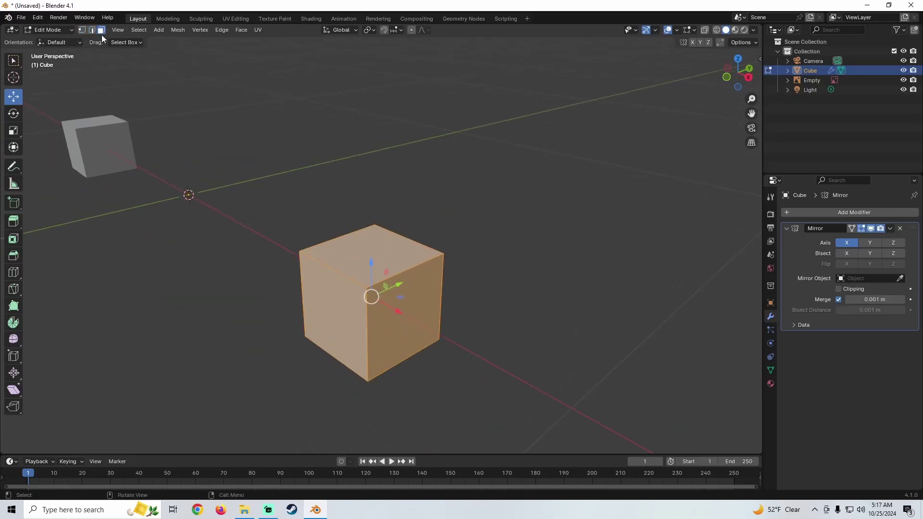
{"action": "left_click", "coordinate": [369, 246]}
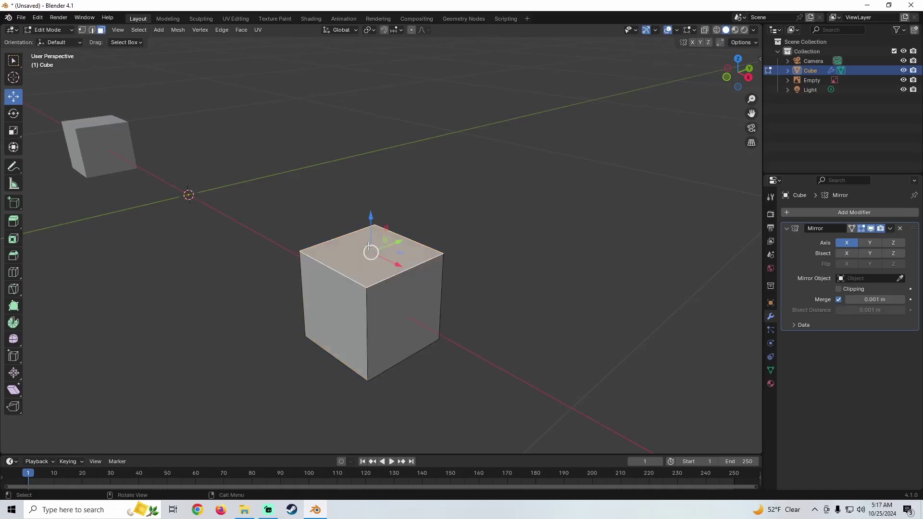
Try stretching the block by moving its top face up along the Z axis, and undo it.
{"action": "middle_click_drag", "start_coordinate": [367, 247], "coordinate": [343, 242]}
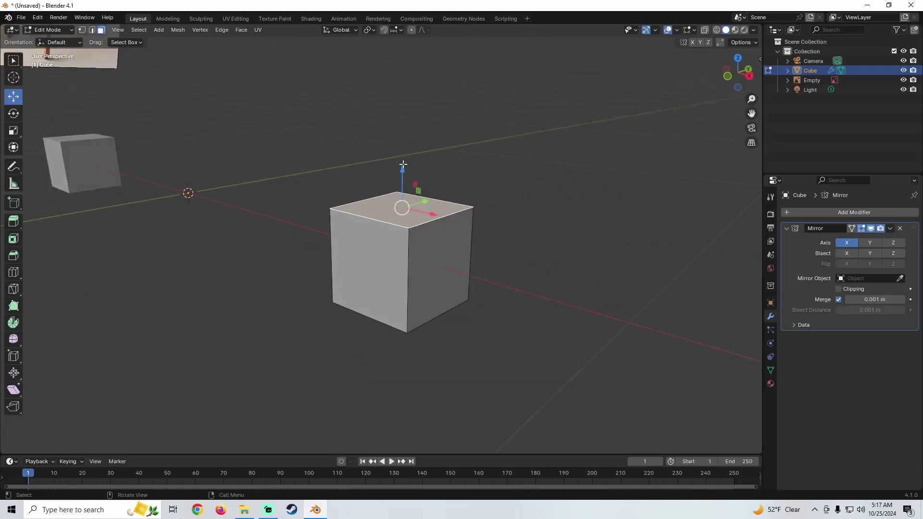
{"action": "left_click_drag", "start_coordinate": [403, 165], "coordinate": [428, 71]}
{"action": "key", "text": "ctrl+z"}
Try extruding the block's top face upward several times, undoing the extrusions each time.
{"action": "key", "text": "e"}
{"action": "left_click", "coordinate": [502, 106]}
{"action": "key", "text": "ctrl+z"}
{"action": "key", "text": "e"}
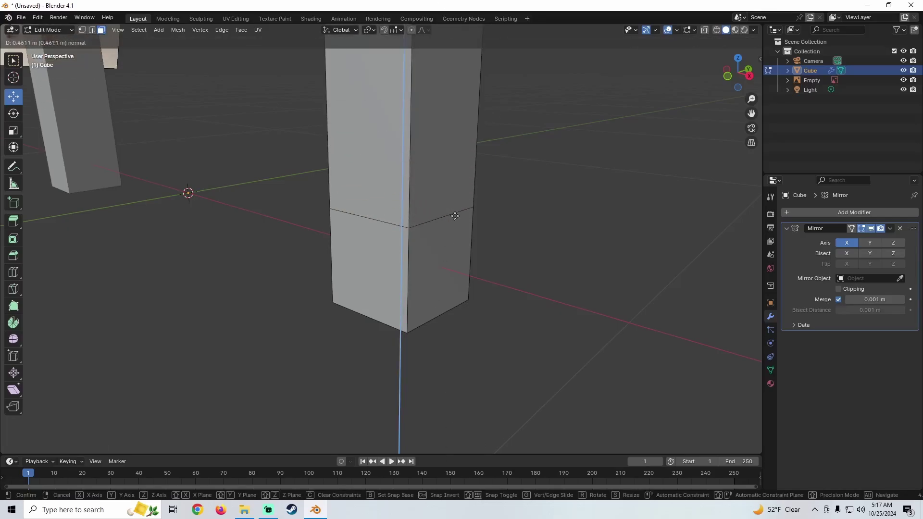
{"action": "left_click", "coordinate": [445, 85]}
{"action": "key", "text": "e"}
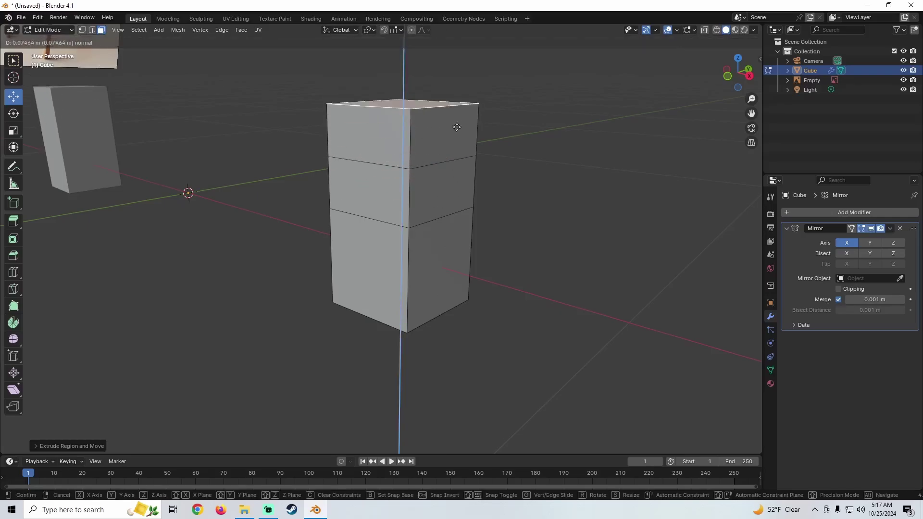
{"action": "key", "text": "Escape"}
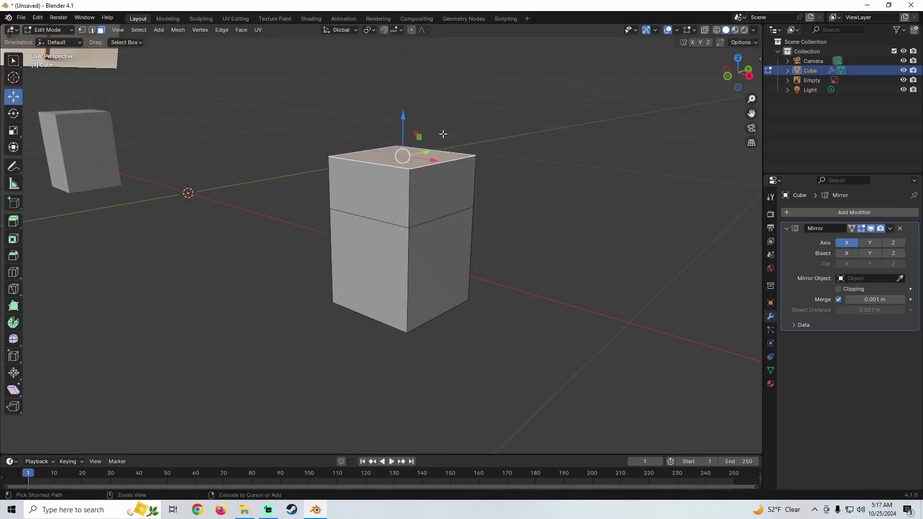
{"action": "key", "text": "ctrl+z"}
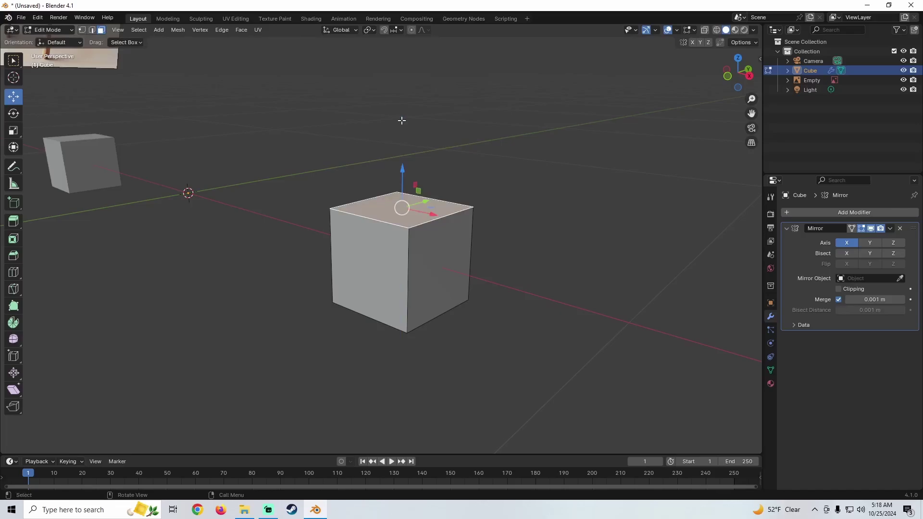
Try extruding the top face in place and lifting it along the Z axis, and undo the lift.
{"action": "key", "text": "e"}
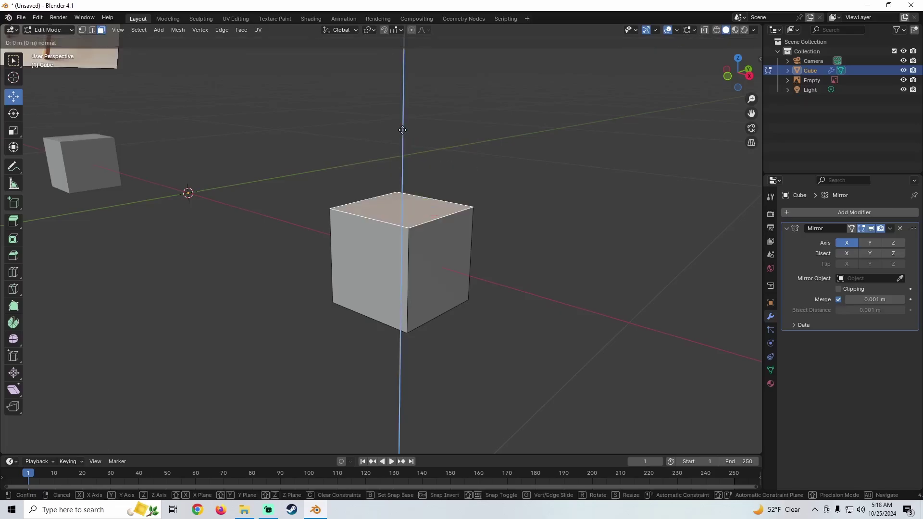
{"action": "left_click", "coordinate": [403, 130]}
{"action": "left_click_drag", "start_coordinate": [405, 179], "coordinate": [415, 100]}
{"action": "key", "text": "ctrl+z"}
Try extruding the block's top face in place and raising the new face along the Z axis.
{"action": "scroll", "coordinate": [448, 169], "scroll_direction": "down", "scroll_amount": 6}
{"action": "middle_click_drag", "start_coordinate": [448, 170], "coordinate": [447, 220]}
{"action": "scroll", "coordinate": [483, 213], "scroll_direction": "up", "scroll_amount": 6}
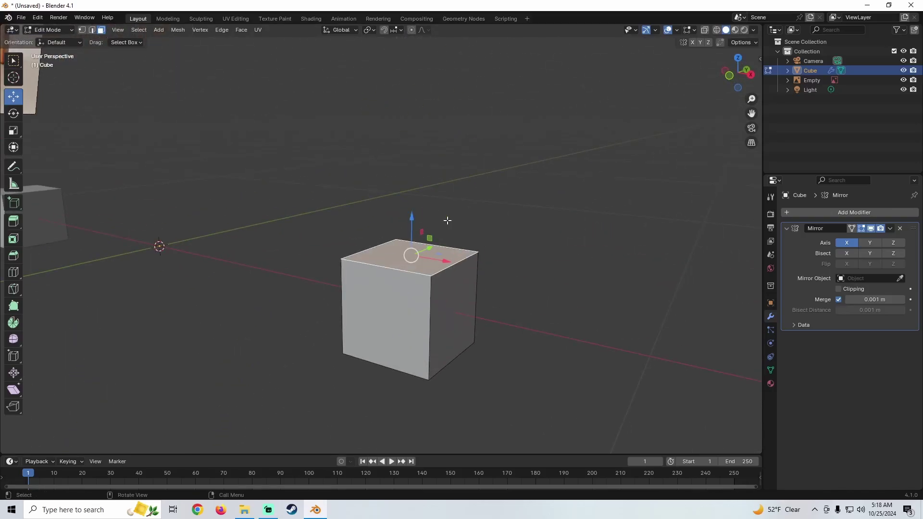
{"action": "key", "text": "g"}
{"action": "key", "text": "z"}
{"action": "left_click", "coordinate": [447, 221]}
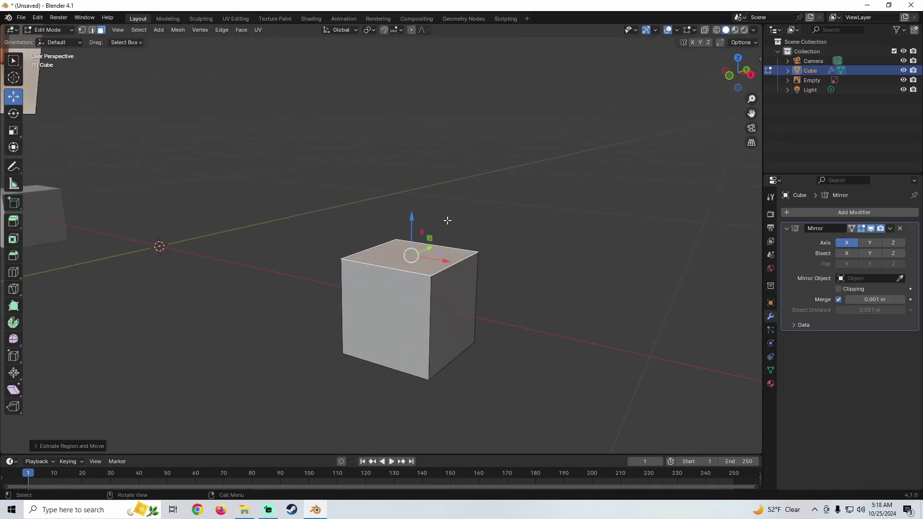
{"action": "key", "text": "g"}
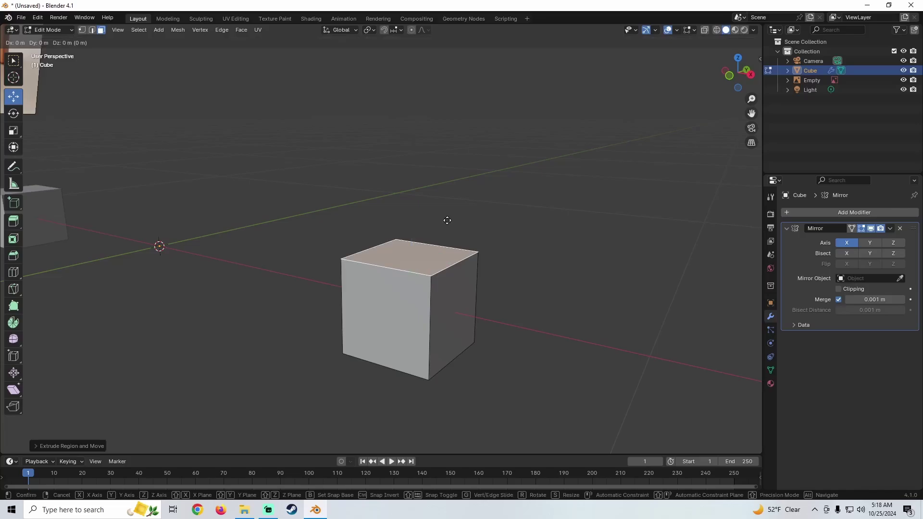
{"action": "key", "text": "z"}
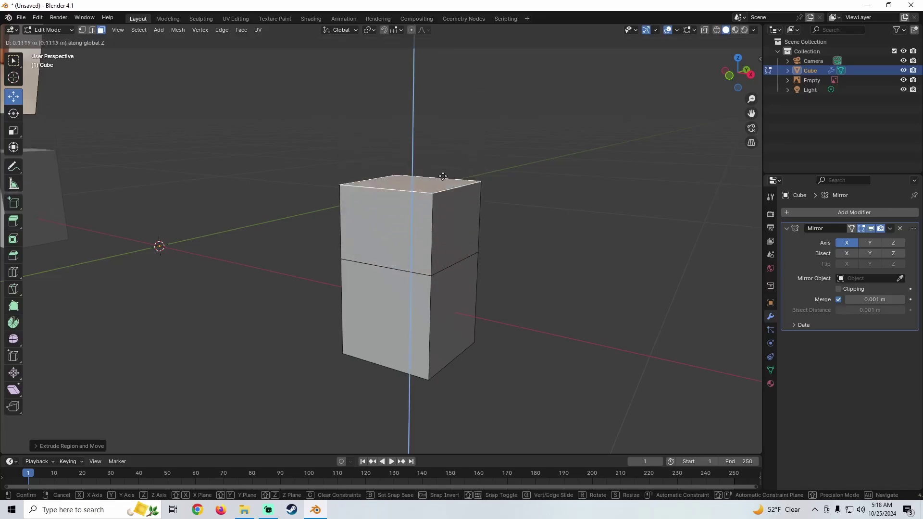
{"action": "left_click", "coordinate": [443, 115]}
Try sliding the raised top face along the X and Y axes, and undo the moves together with the extrusion.
{"action": "middle_click_drag", "start_coordinate": [515, 195], "coordinate": [502, 190]}
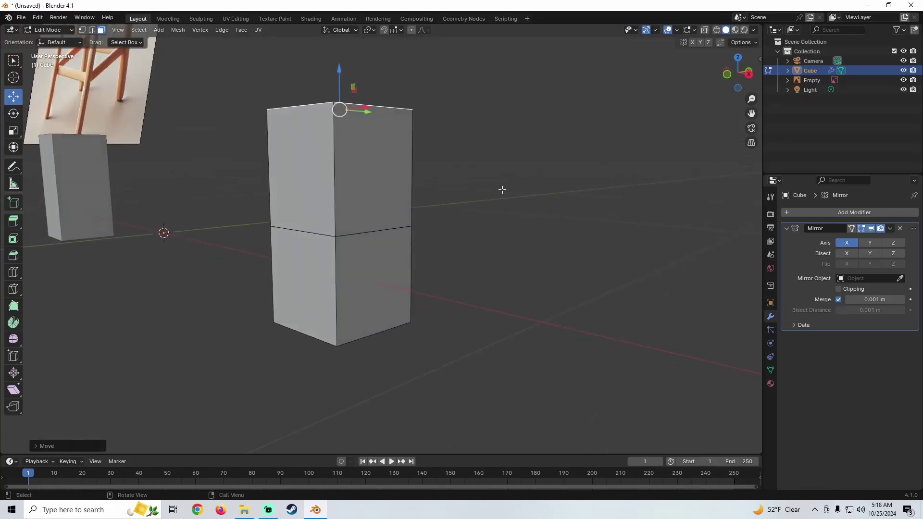
{"action": "key", "text": "g"}
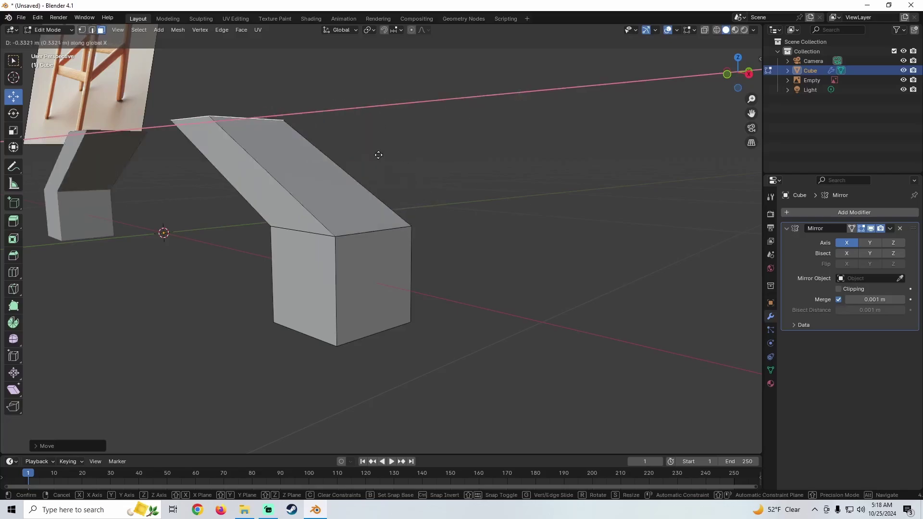
{"action": "left_click", "coordinate": [505, 190]}
{"action": "key", "text": "g"}
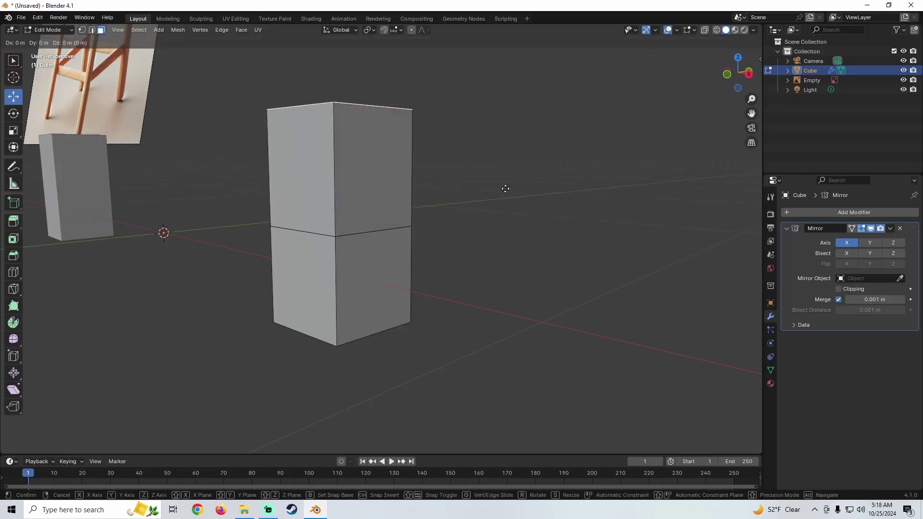
{"action": "key", "text": "y"}
{"action": "left_click", "coordinate": [495, 185]}
{"action": "key", "text": "ctrl+z"}
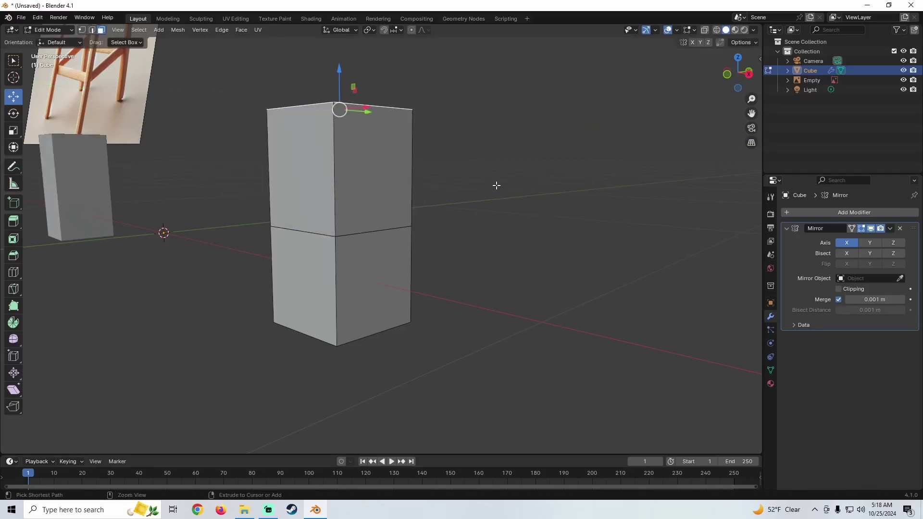
{"action": "key", "text": "ctrl+z"}
{"action": "key", "text": "ctrl+z"}
Try pulling the block's top face upward with the Move tool, and undo it.
{"action": "scroll", "coordinate": [476, 198], "scroll_direction": "down", "scroll_amount": 3}
{"action": "middle_click_drag", "start_coordinate": [392, 215], "coordinate": [485, 228]}
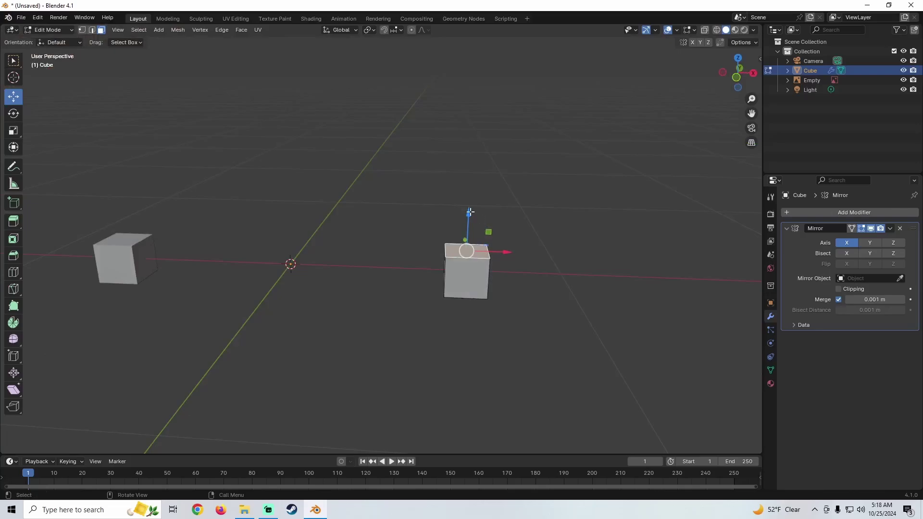
{"action": "left_click_drag", "start_coordinate": [470, 212], "coordinate": [471, 185]}
{"action": "right_click", "coordinate": [476, 154]}
{"action": "key", "text": "ctrl+z"}
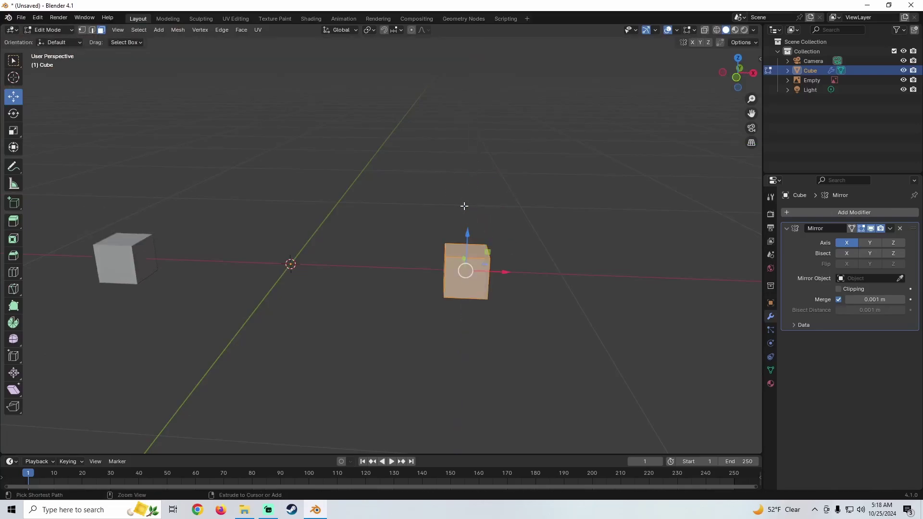
Raise the block's top face along the Z axis in several moves to stretch it into a tall leg.
{"action": "left_click_drag", "start_coordinate": [467, 241], "coordinate": [471, 50]}
{"action": "middle_click_drag", "start_coordinate": [471, 50], "coordinate": [413, 175]}
{"action": "middle_click_drag", "start_coordinate": [413, 175], "coordinate": [432, 228], "text": "shift"}
{"action": "scroll", "coordinate": [445, 212], "scroll_direction": "up", "scroll_amount": 2}
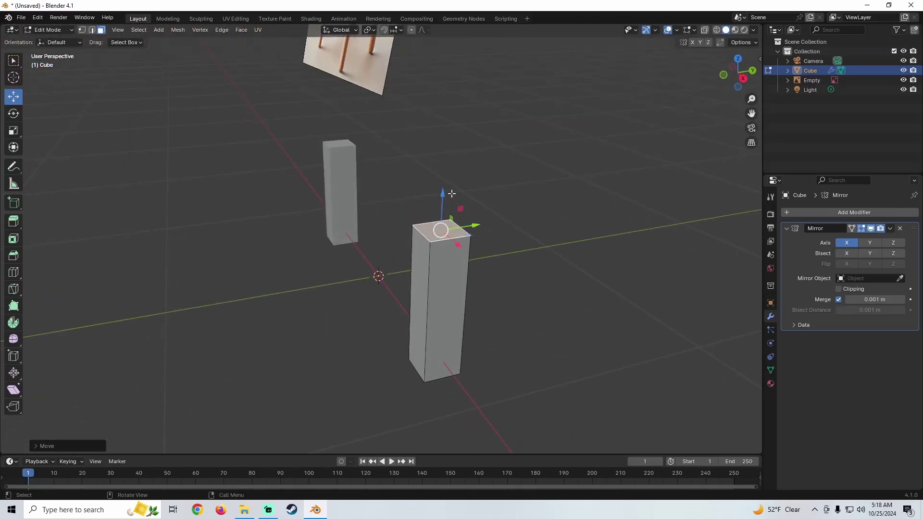
{"action": "left_click_drag", "start_coordinate": [444, 193], "coordinate": [457, 38]}
{"action": "scroll", "coordinate": [464, 165], "scroll_direction": "down", "scroll_amount": 5}
{"action": "middle_click_drag", "start_coordinate": [463, 164], "coordinate": [385, 139]}
{"action": "left_click_drag", "start_coordinate": [387, 130], "coordinate": [389, 101]}
{"action": "middle_click_drag", "start_coordinate": [414, 150], "coordinate": [431, 179]}
{"action": "scroll", "coordinate": [447, 187], "scroll_direction": "up", "scroll_amount": 3}
Shift the leg's top face along the Y axis so the leg leans like the one in the reference image.
{"action": "middle_click_drag", "start_coordinate": [500, 202], "coordinate": [423, 201]}
{"action": "left_click_drag", "start_coordinate": [423, 197], "coordinate": [460, 201]}
{"action": "middle_click_drag", "start_coordinate": [460, 201], "coordinate": [510, 224]}
{"action": "middle_click_drag", "start_coordinate": [438, 225], "coordinate": [460, 238]}
{"action": "scroll", "coordinate": [466, 240], "scroll_direction": "up", "scroll_amount": 3}
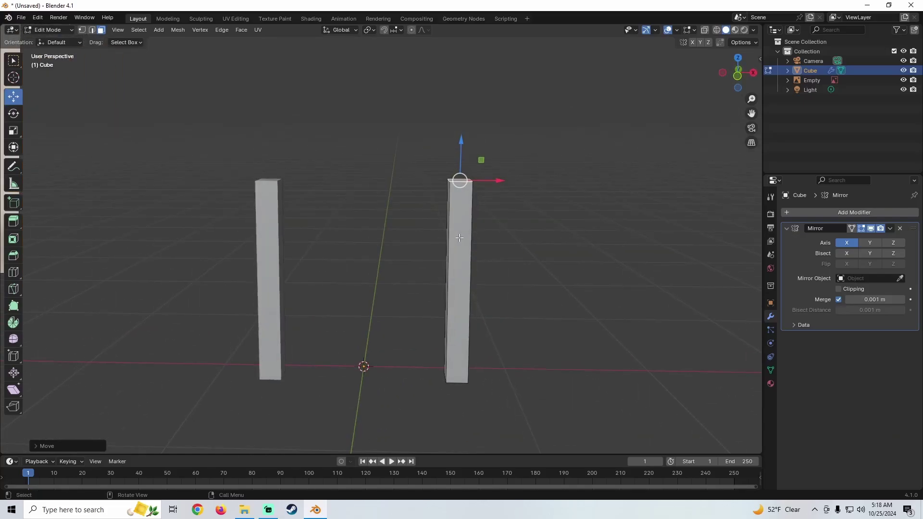
Select the entire leg mesh and move it along the X axis, closer to its mirrored copy.
{"action": "key", "text": "a"}
{"action": "middle_click_drag", "start_coordinate": [519, 233], "coordinate": [399, 220]}
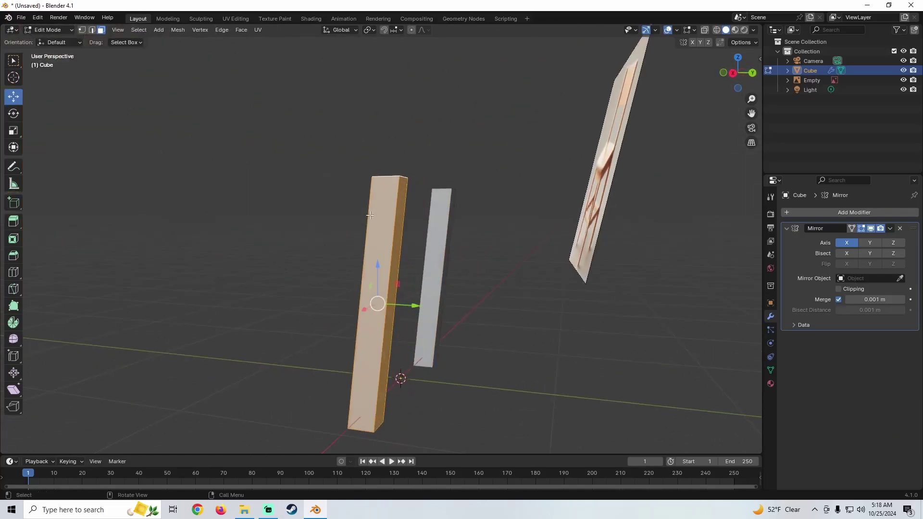
{"action": "middle_click_drag", "start_coordinate": [389, 259], "coordinate": [515, 285]}
{"action": "left_click_drag", "start_coordinate": [507, 291], "coordinate": [495, 264]}
{"action": "scroll", "coordinate": [504, 265], "scroll_direction": "down", "scroll_amount": 3}
{"action": "middle_click_drag", "start_coordinate": [505, 266], "coordinate": [417, 281]}
Select the leg's top face, lower it along the Z axis to shorten the leg, and fine-tune its lean and height.
{"action": "scroll", "coordinate": [446, 266], "scroll_direction": "up", "scroll_amount": 2}
{"action": "left_click", "coordinate": [425, 213]}
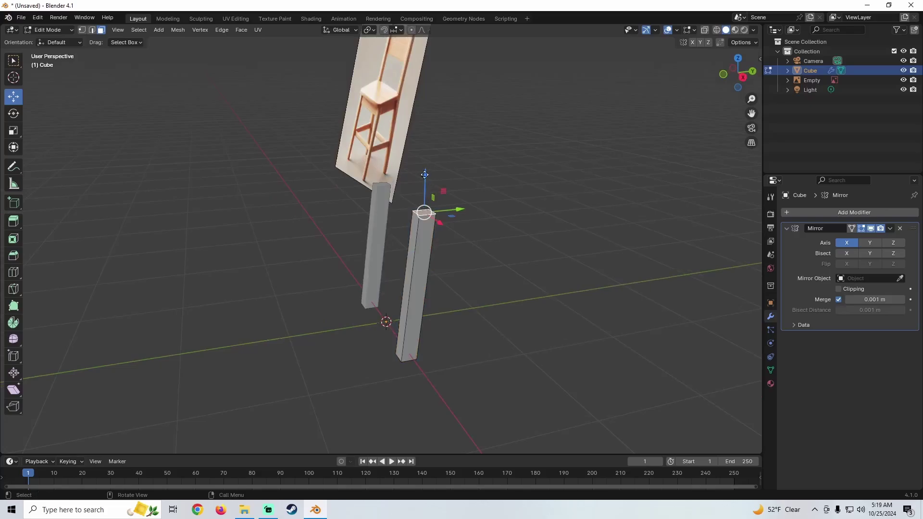
{"action": "left_click_drag", "start_coordinate": [425, 175], "coordinate": [427, 204]}
{"action": "middle_click_drag", "start_coordinate": [502, 247], "coordinate": [454, 226]}
{"action": "left_click_drag", "start_coordinate": [449, 228], "coordinate": [447, 229]}
{"action": "middle_click_drag", "start_coordinate": [447, 229], "coordinate": [535, 225]}
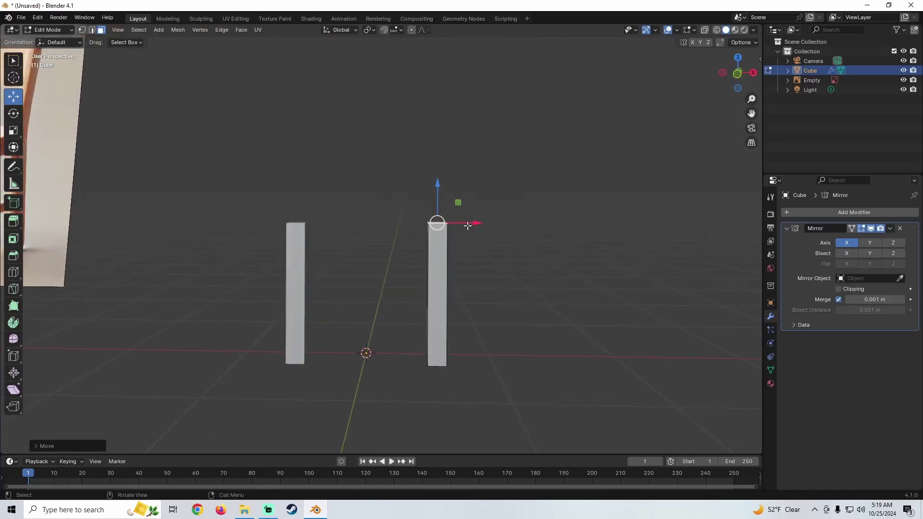
{"action": "scroll", "coordinate": [468, 226], "scroll_direction": "down", "scroll_amount": 3}
{"action": "left_click_drag", "start_coordinate": [417, 191], "coordinate": [418, 186]}
Nudge the whole leg mesh slightly inward along the X axis, then return to Object Mode and deselect the object.
{"action": "key", "text": "a"}
{"action": "left_click_drag", "start_coordinate": [451, 273], "coordinate": [447, 266]}
{"action": "middle_click_drag", "start_coordinate": [511, 244], "coordinate": [380, 255]}
{"action": "key", "text": "Tab"}
{"action": "left_click", "coordinate": [514, 235]}
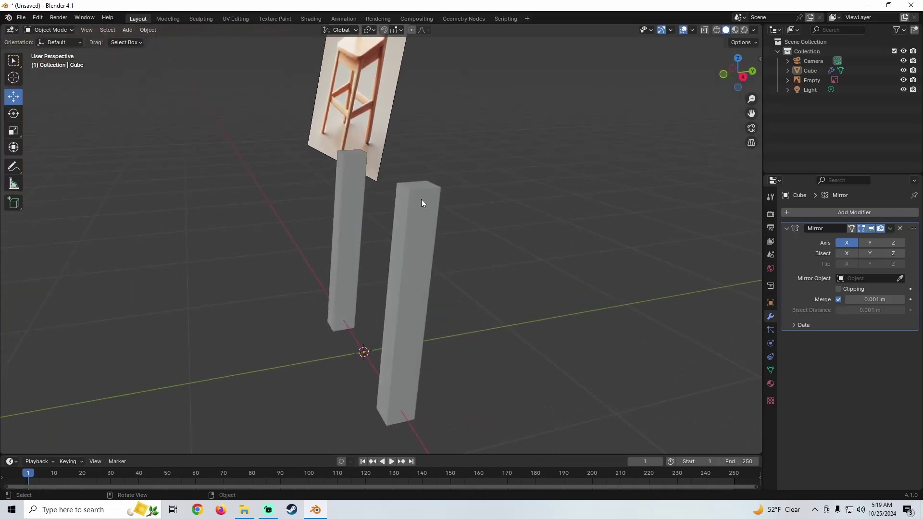
Select the leg object and enter Edit Mode with edge selection, viewing the leg from below.
{"action": "middle_click_drag", "start_coordinate": [421, 199], "coordinate": [386, 184]}
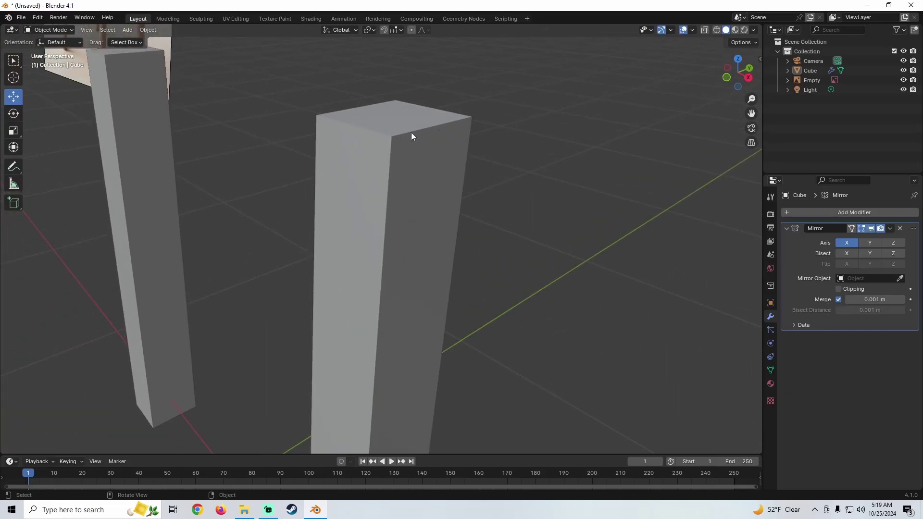
{"action": "middle_click_drag", "start_coordinate": [346, 129], "coordinate": [425, 210]}
{"action": "left_click", "coordinate": [371, 200]}
{"action": "key", "text": "Tab"}
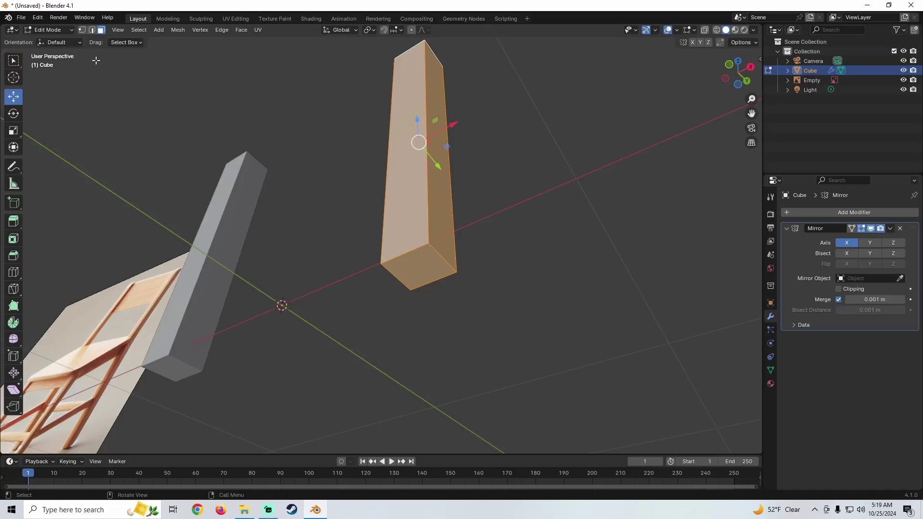
{"action": "left_click", "coordinate": [92, 30]}
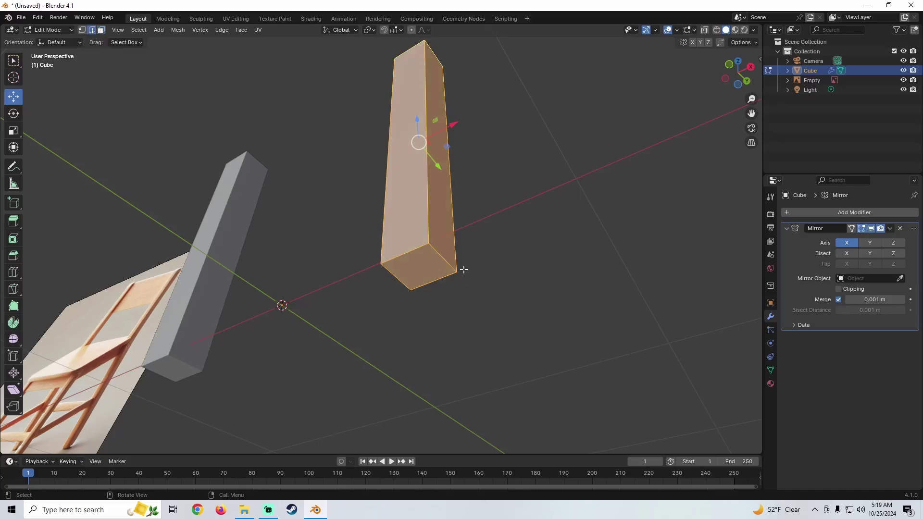
Select all four edges around the bottom of the original leg.
{"action": "scroll", "coordinate": [418, 268], "scroll_direction": "up", "scroll_amount": 5}
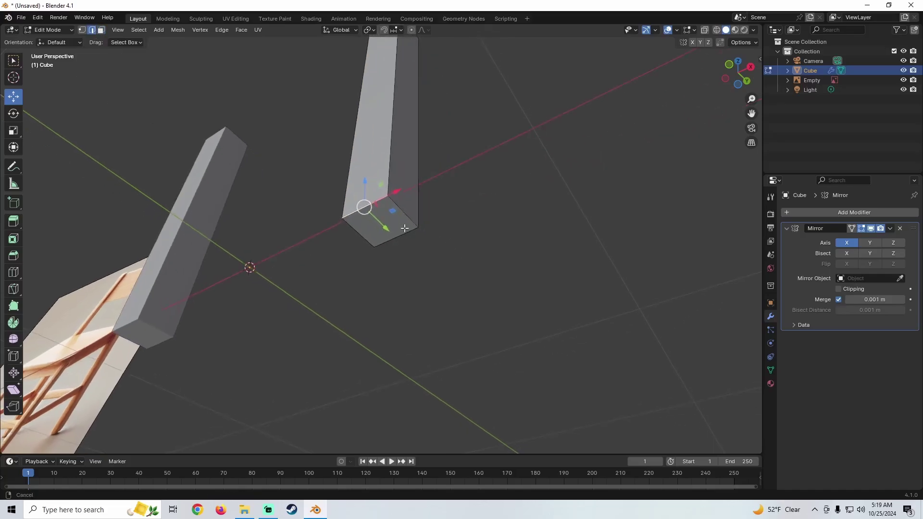
{"action": "left_click", "coordinate": [353, 217]}
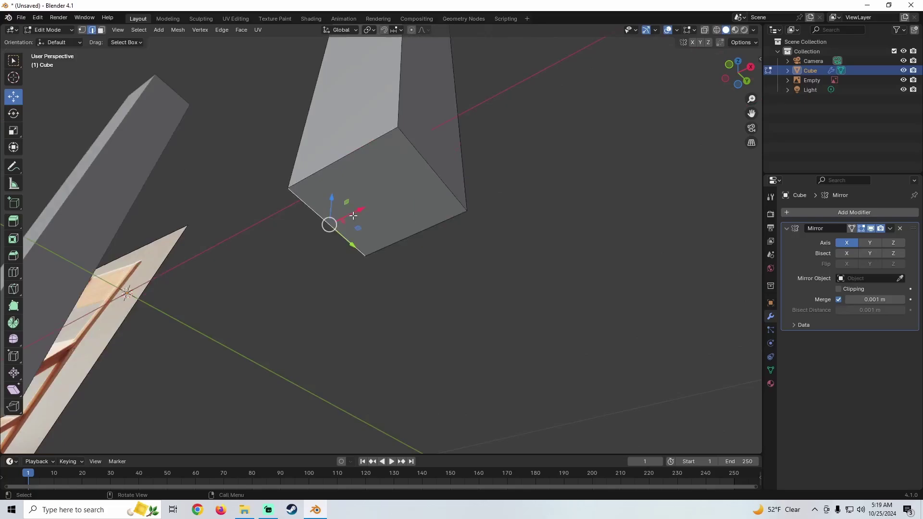
{"action": "left_click", "coordinate": [374, 156]}
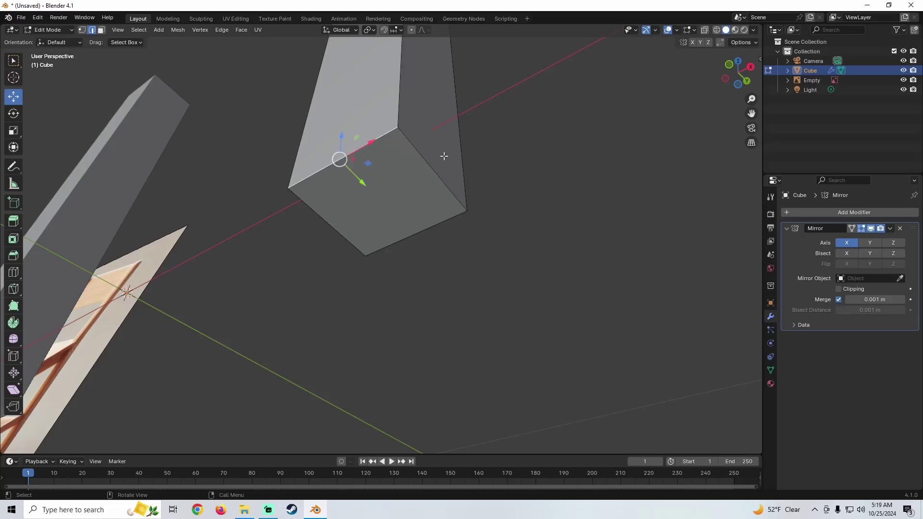
{"action": "left_click", "coordinate": [418, 153], "text": "shift"}
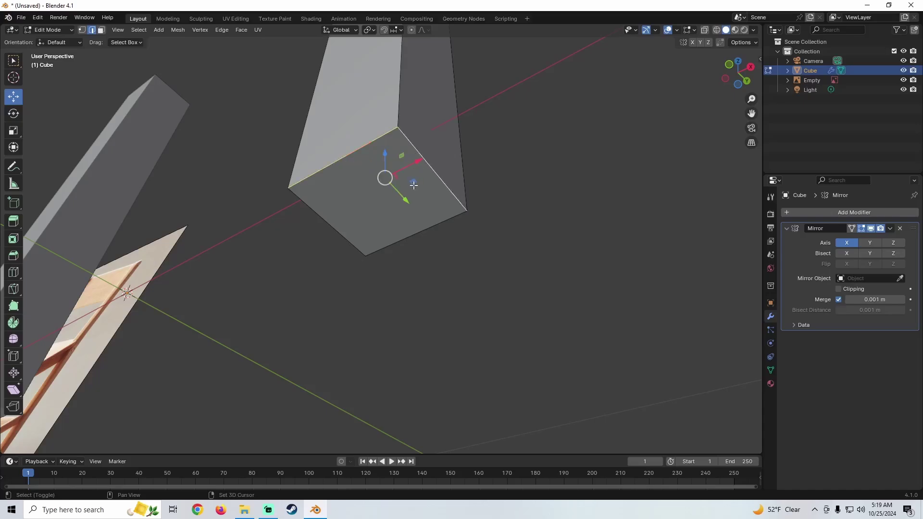
{"action": "left_click", "coordinate": [397, 235], "text": "shift"}
{"action": "left_click", "coordinate": [337, 218], "text": "shift"}
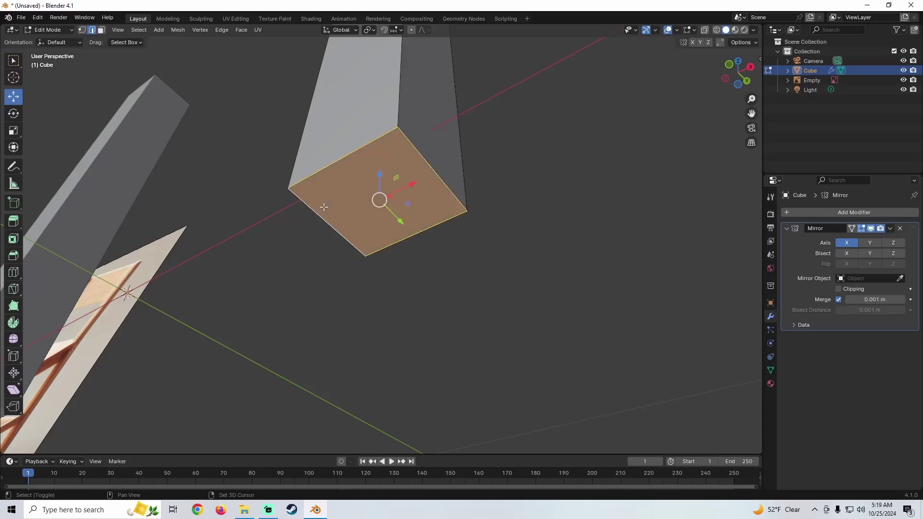
Bevel the selected bottom edges with a width of about 0.175 m and 3 segments.
{"action": "middle_click_drag", "start_coordinate": [337, 218], "coordinate": [448, 257]}
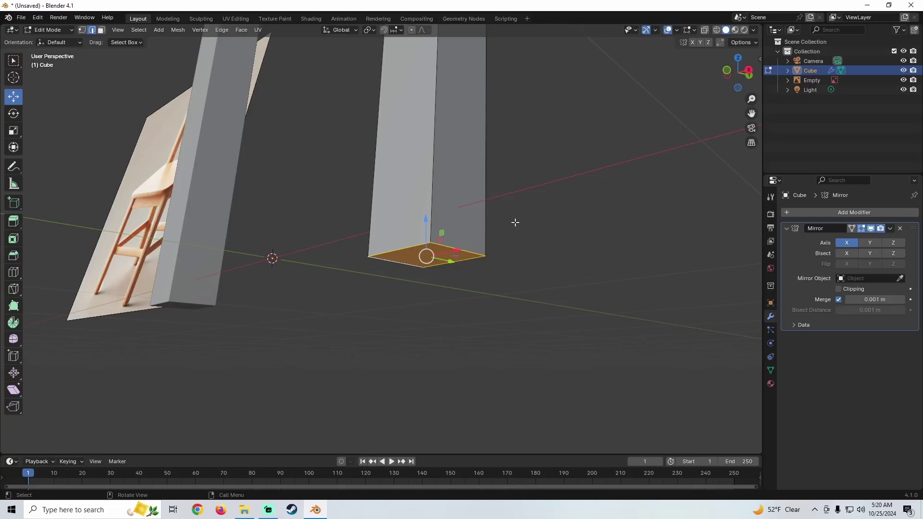
{"action": "key", "text": "ctrl+b"}
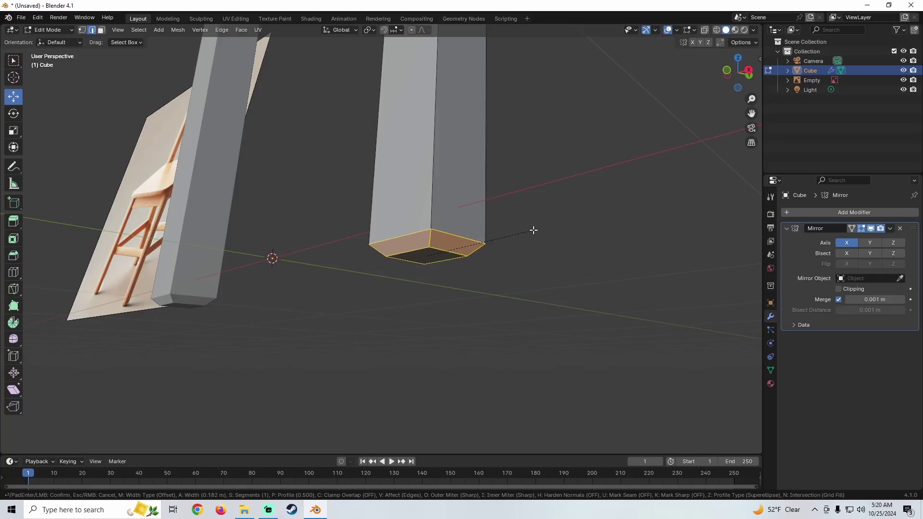
{"action": "scroll", "coordinate": [534, 230], "scroll_direction": "up", "scroll_amount": 2}
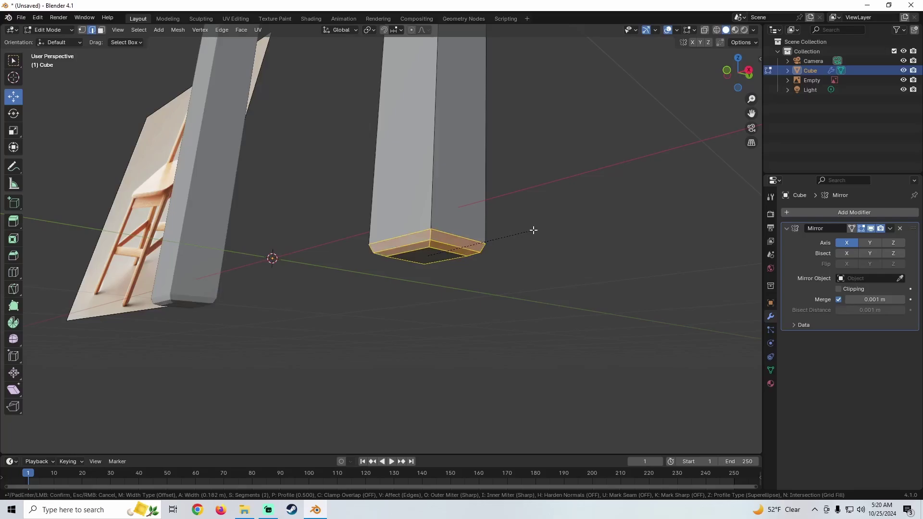
{"action": "scroll", "coordinate": [533, 230], "scroll_direction": "up", "scroll_amount": 1}
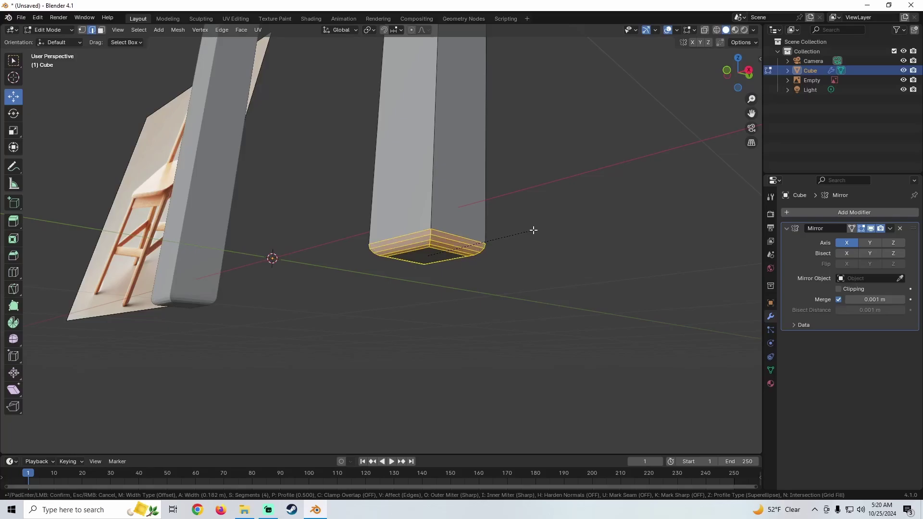
{"action": "scroll", "coordinate": [533, 230], "scroll_direction": "up", "scroll_amount": 2}
{"action": "scroll", "coordinate": [533, 231], "scroll_direction": "down", "scroll_amount": 5}
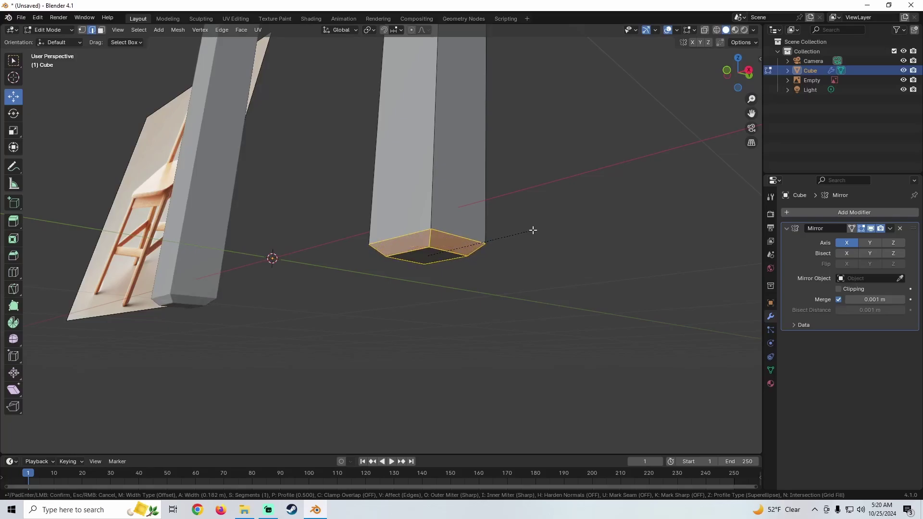
{"action": "scroll", "coordinate": [533, 230], "scroll_direction": "up", "scroll_amount": 2}
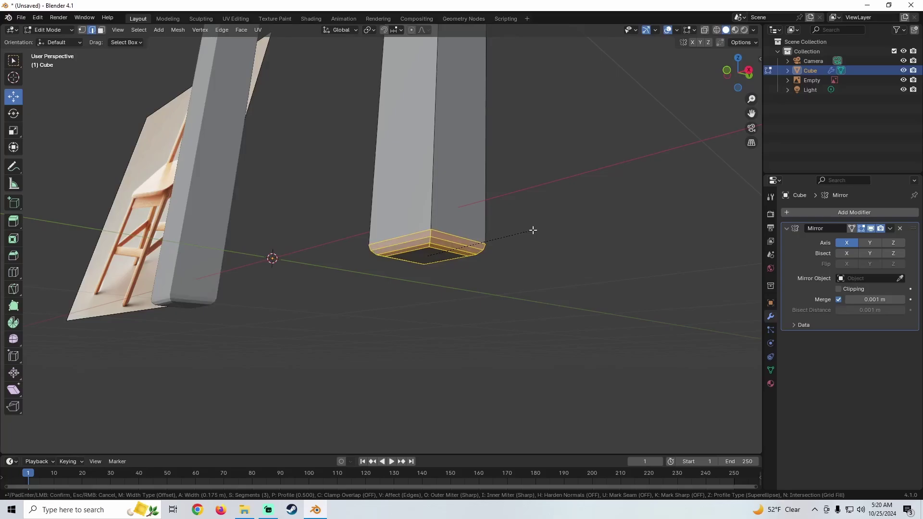
{"action": "left_click", "coordinate": [533, 231]}
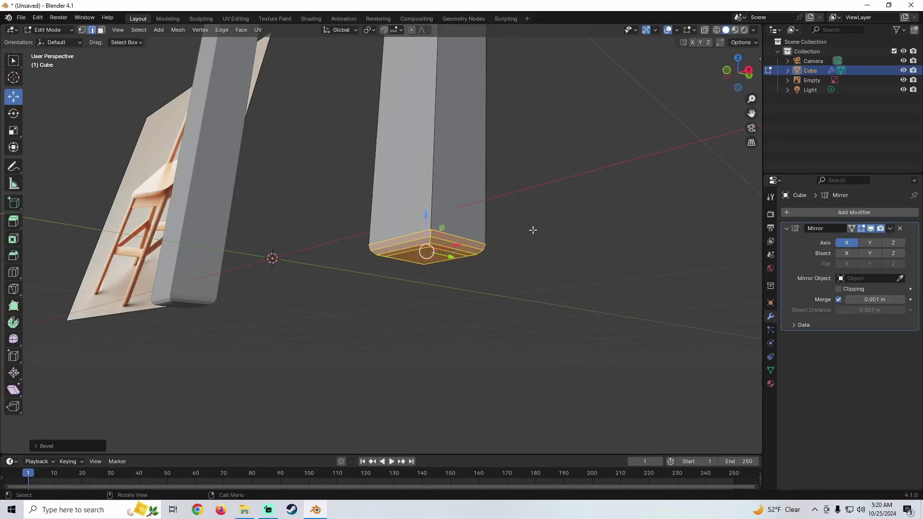
Return to Object Mode and apply Shade Smooth to the leg object.
{"action": "middle_click_drag", "start_coordinate": [531, 228], "coordinate": [411, 165]}
{"action": "key", "text": "Tab"}
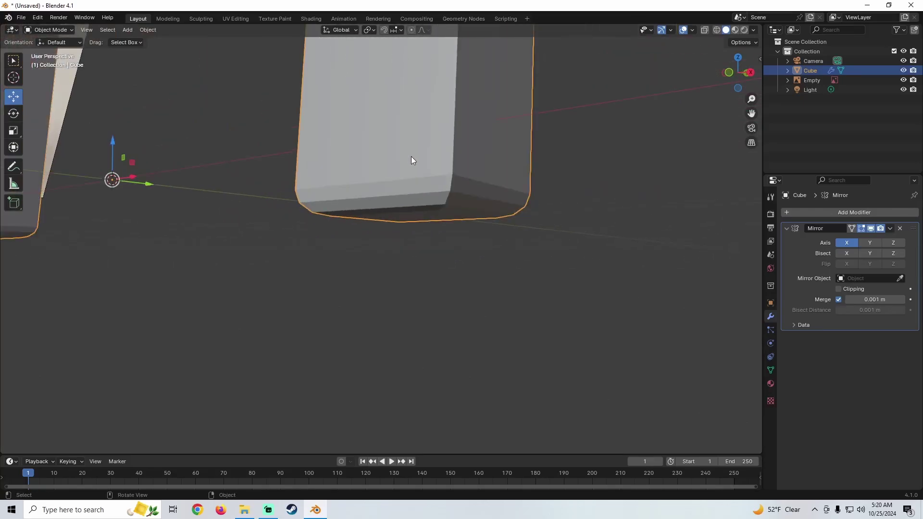
{"action": "scroll", "coordinate": [385, 106], "scroll_direction": "down", "scroll_amount": 4}
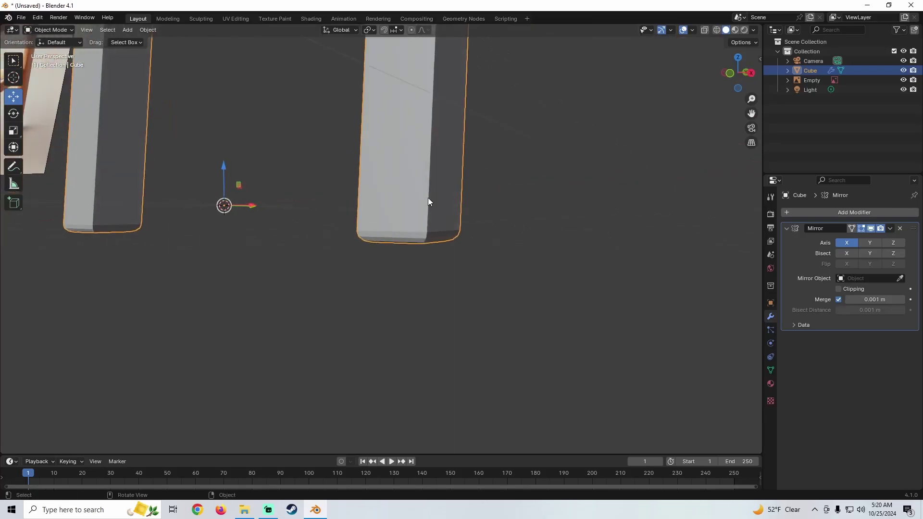
{"action": "left_click", "coordinate": [43, 31]}
{"action": "left_click", "coordinate": [56, 39]}
{"action": "left_click", "coordinate": [54, 29]}
{"action": "left_click", "coordinate": [59, 40]}
{"action": "right_click", "coordinate": [385, 157]}
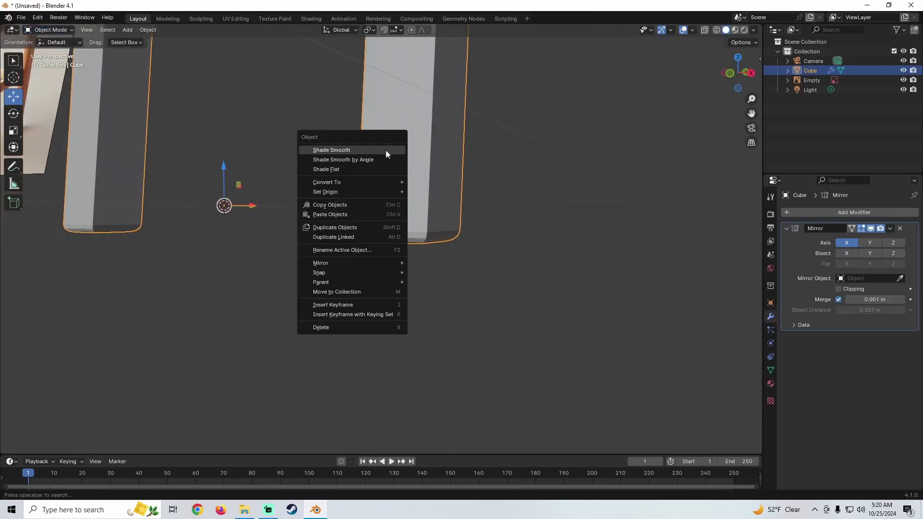
{"action": "left_click", "coordinate": [386, 151]}
Try Shade Smooth by Angle on the leg object and check the shading around its beveled bottom.
{"action": "mouse_move", "coordinate": [391, 171]}
{"action": "middle_mouse_down"}
{"action": "mouse_move", "coordinate": [402, 202]}
{"action": "mouse_move", "coordinate": [399, 159]}
{"action": "middle_mouse_up"}
{"action": "right_click", "coordinate": [398, 159]}
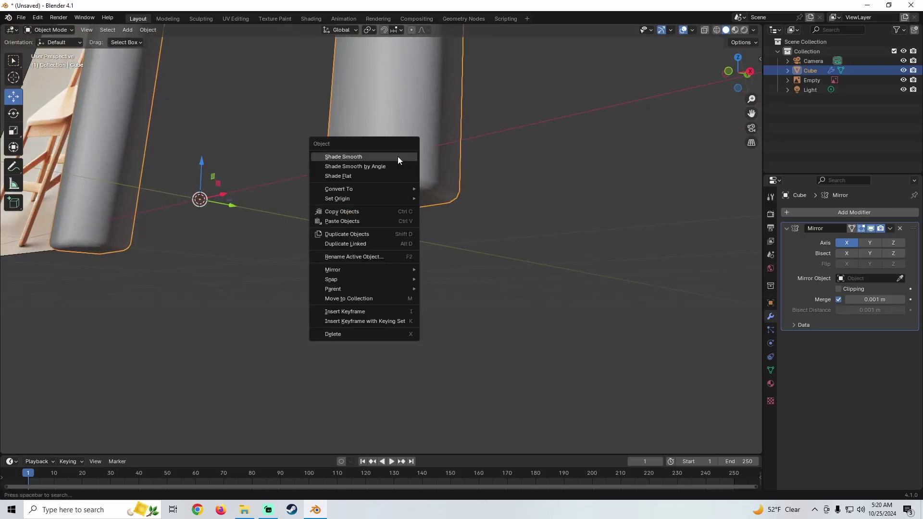
{"action": "left_click", "coordinate": [379, 168]}
{"action": "middle_click_drag", "start_coordinate": [383, 199], "coordinate": [360, 154]}
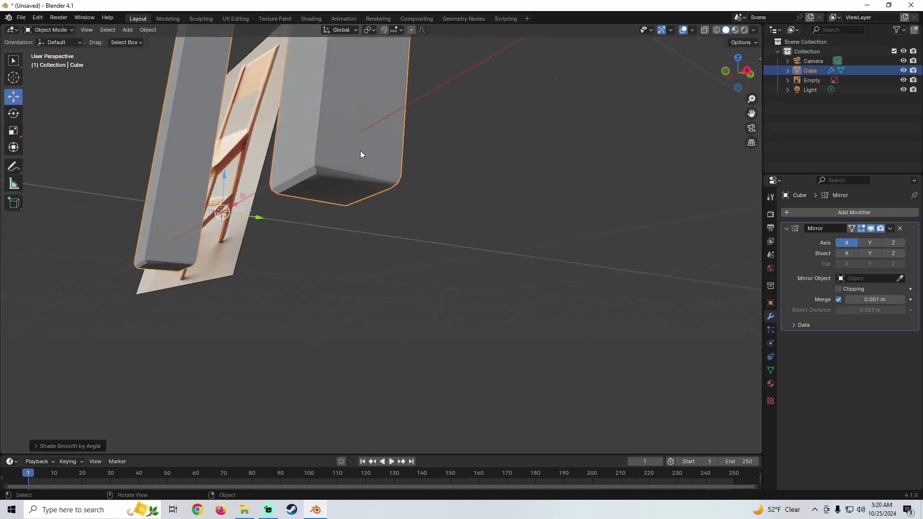
{"action": "right_click", "coordinate": [360, 154]}
{"action": "left_click", "coordinate": [351, 160]}
{"action": "mouse_move", "coordinate": [364, 206]}
{"action": "middle_mouse_down"}
{"action": "mouse_move", "coordinate": [323, 160]}
{"action": "mouse_move", "coordinate": [374, 191]}
{"action": "mouse_move", "coordinate": [369, 200]}
{"action": "middle_mouse_up"}
{"action": "right_click", "coordinate": [322, 155]}
{"action": "left_click", "coordinate": [317, 136]}
Undo the leg's shading changes and the earlier bevel, returning to the selected bottom edges in Edit Mode.
{"action": "key", "text": "ctrl+z"}
{"action": "key", "text": "ctrl+z"}
{"action": "key", "text": "ctrl+z"}
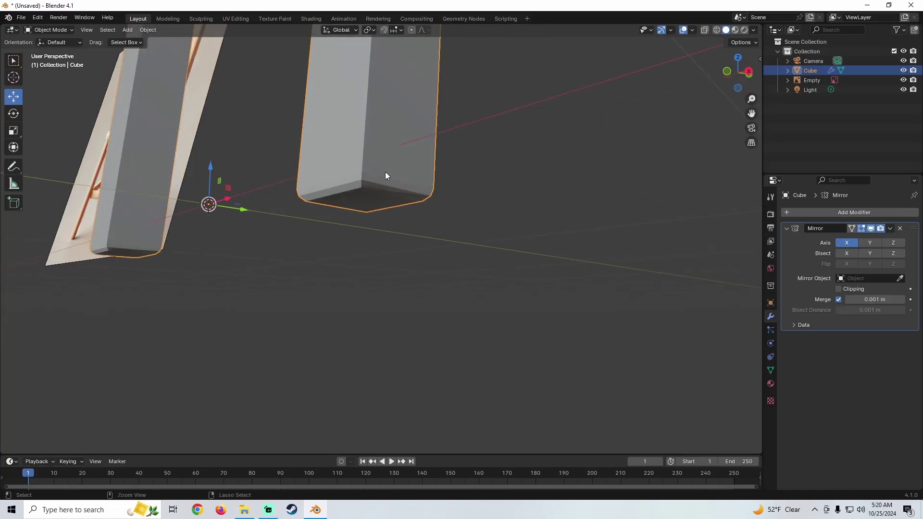
{"action": "middle_click_drag", "start_coordinate": [376, 169], "coordinate": [339, 126]}
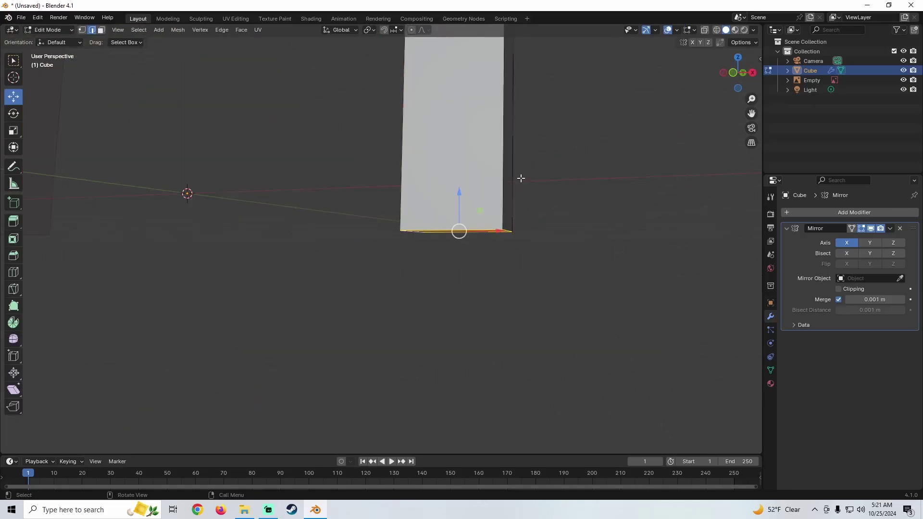
Bevel the selected bottom edges of the leg by about 0.24 m with 3 segments and return to Object Mode.
{"action": "key", "text": "ctrl+b"}
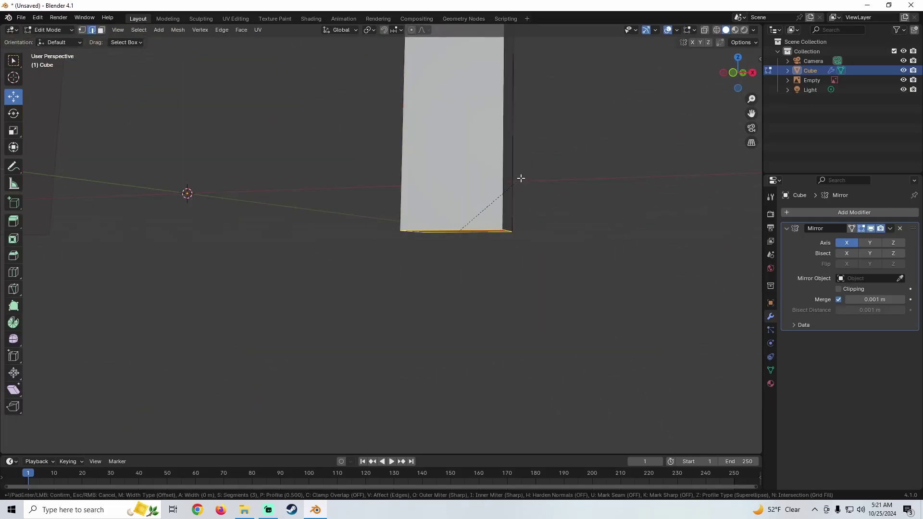
{"action": "scroll", "coordinate": [522, 170], "scroll_direction": "up", "scroll_amount": 2}
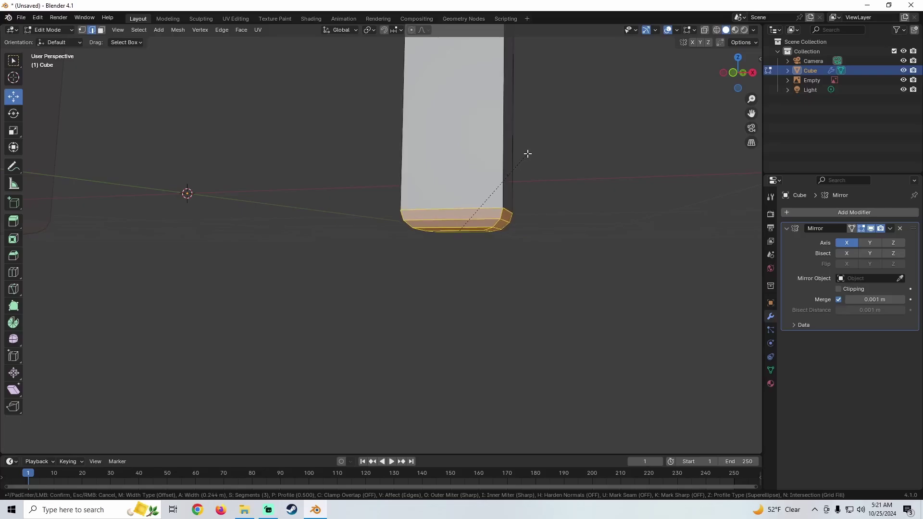
{"action": "left_click", "coordinate": [526, 153]}
{"action": "mouse_move", "coordinate": [524, 223]}
{"action": "middle_mouse_down"}
{"action": "mouse_move", "coordinate": [496, 202]}
{"action": "mouse_move", "coordinate": [519, 221]}
{"action": "middle_mouse_up"}
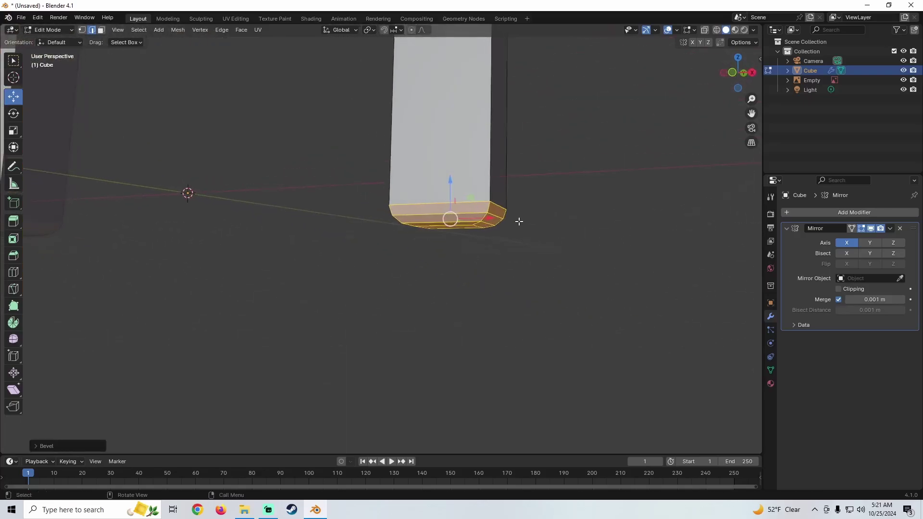
{"action": "key", "text": "Tab"}
Try Shade Smooth on the re-beveled leg object, and undo it.
{"action": "scroll", "coordinate": [429, 204], "scroll_direction": "down", "scroll_amount": 2}
{"action": "right_click", "coordinate": [429, 203]}
{"action": "left_click", "coordinate": [428, 194]}
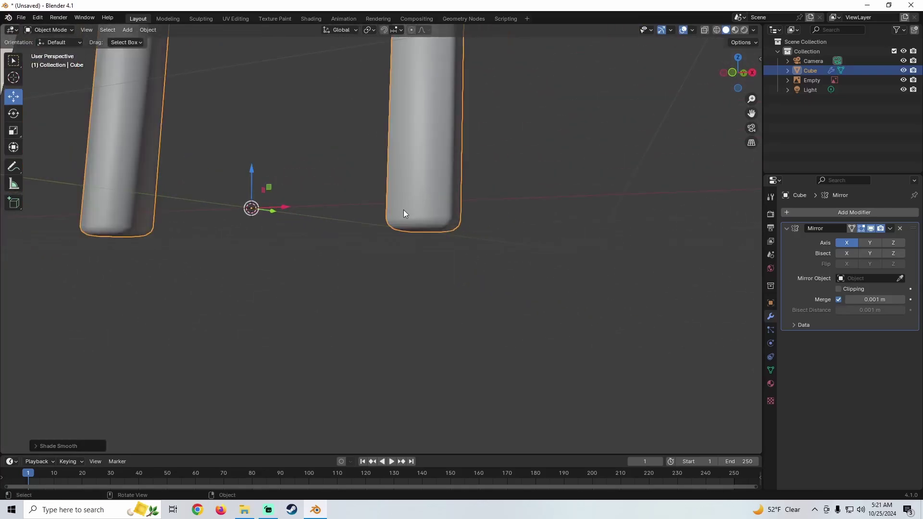
{"action": "key", "text": "ctrl+z"}
Apply Shade Smooth by Angle to the re-beveled leg object.
{"action": "right_click", "coordinate": [434, 205]}
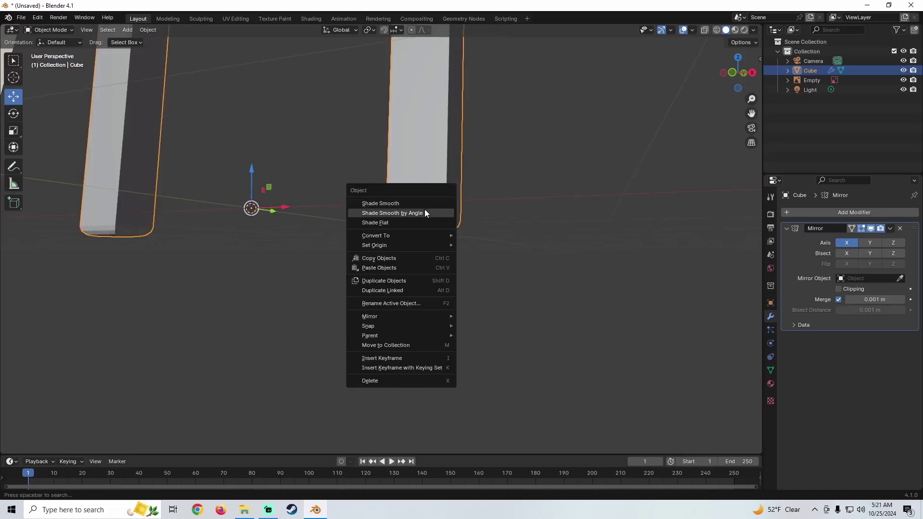
{"action": "left_click", "coordinate": [423, 213]}
{"action": "middle_click_drag", "start_coordinate": [479, 218], "coordinate": [417, 220]}
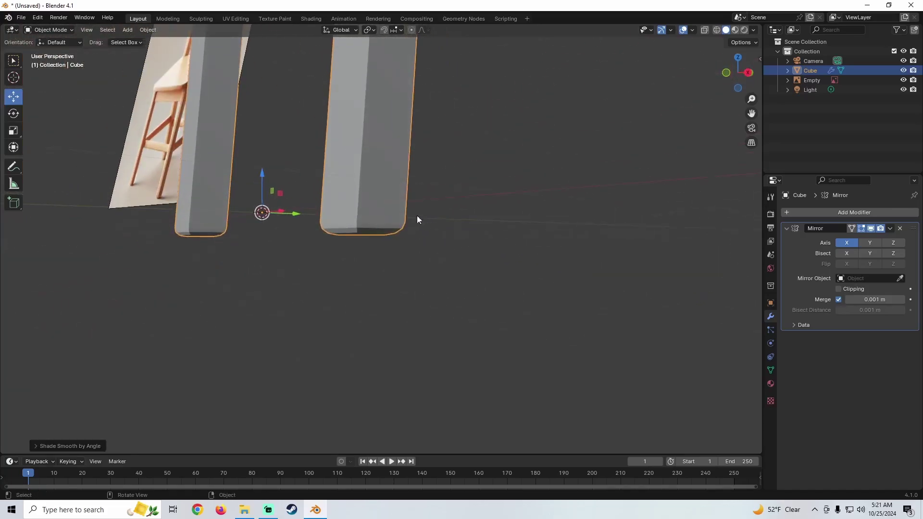
{"action": "middle_click_drag", "start_coordinate": [355, 189], "coordinate": [344, 211]}
In Edit Mode, select the long vertical edges at all four corners of the original leg, including their continuation through the bottom bevel.
{"action": "key", "text": "Tab"}
{"action": "left_click", "coordinate": [389, 182], "text": "alt"}
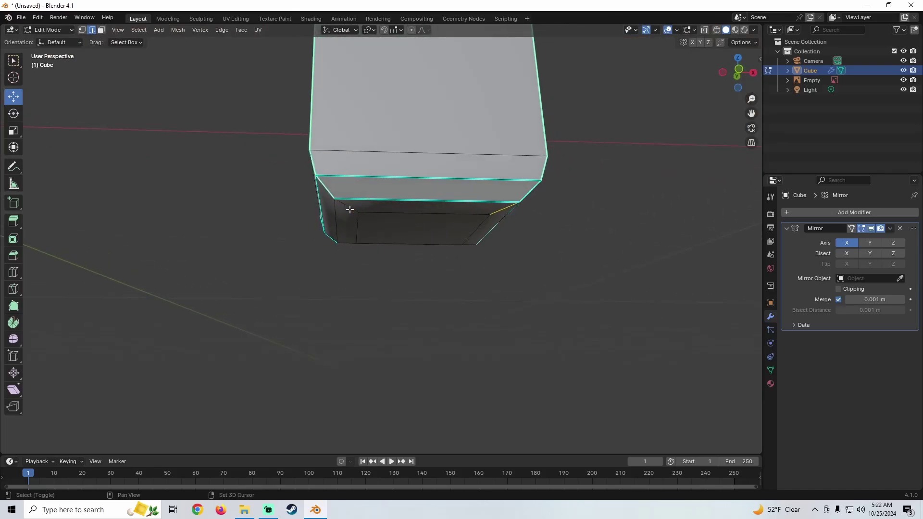
{"action": "middle_click_drag", "start_coordinate": [502, 212], "coordinate": [365, 210]}
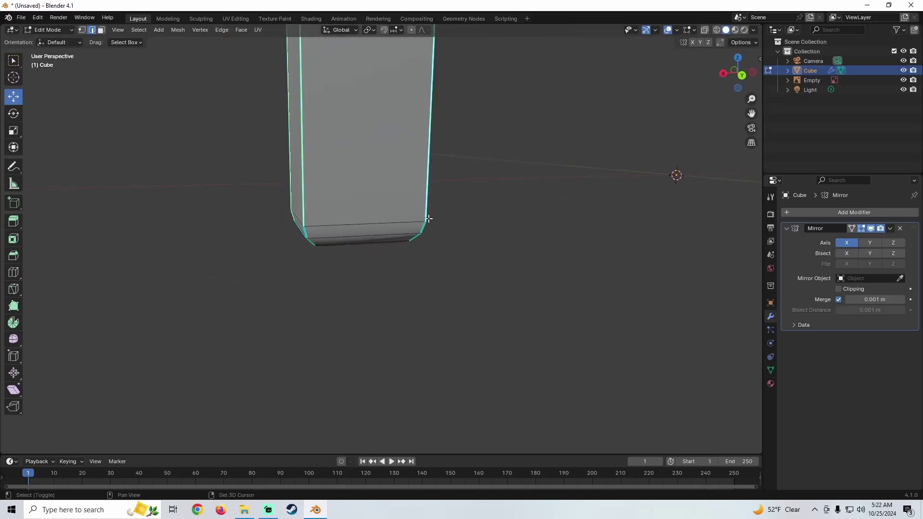
{"action": "middle_click_drag", "start_coordinate": [429, 219], "coordinate": [334, 208]}
{"action": "middle_click_drag", "start_coordinate": [344, 152], "coordinate": [492, 265]}
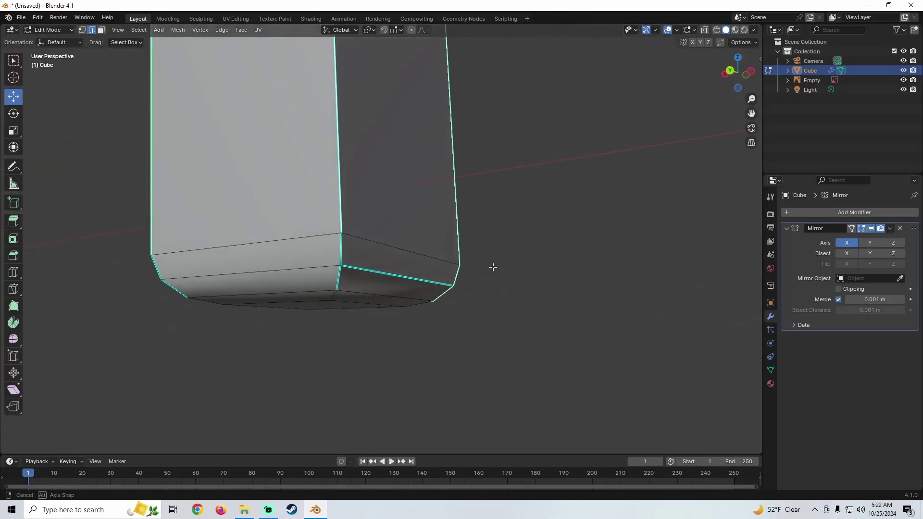
{"action": "middle_click_drag", "start_coordinate": [290, 271], "coordinate": [369, 236]}
{"action": "middle_click_drag", "start_coordinate": [473, 316], "coordinate": [402, 246]}
{"action": "left_click", "coordinate": [426, 246], "text": "alt"}
{"action": "left_click", "coordinate": [403, 243], "text": "alt"}
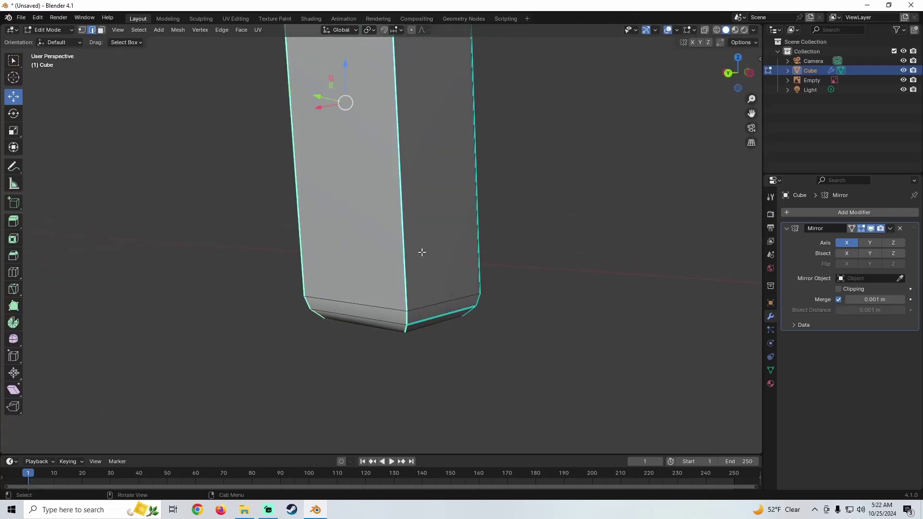
{"action": "middle_click_drag", "start_coordinate": [344, 267], "coordinate": [391, 260]}
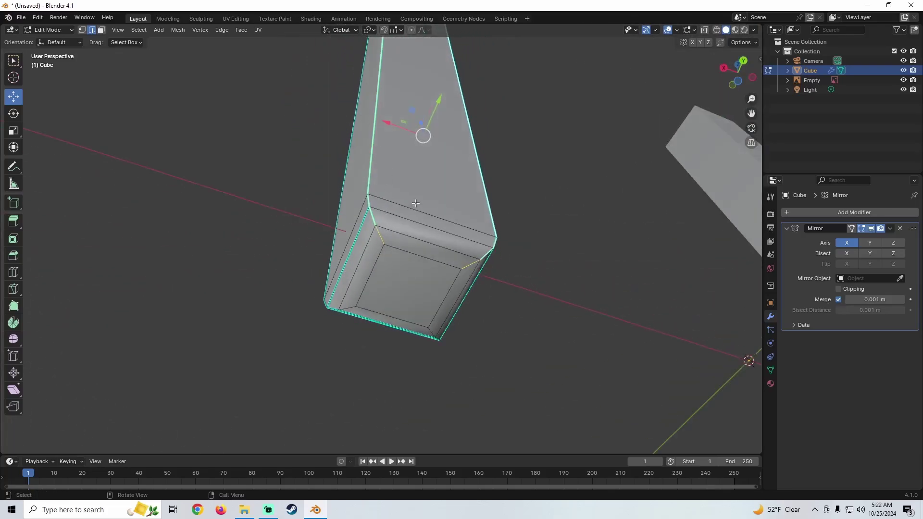
{"action": "middle_click_drag", "start_coordinate": [415, 203], "coordinate": [416, 272]}
{"action": "left_click", "coordinate": [408, 245], "text": "alt+shift"}
Bevel the selected vertical corner edges of the leg by about 0.2 m with 3 segments.
{"action": "scroll", "coordinate": [412, 251], "scroll_direction": "down", "scroll_amount": 6}
{"action": "scroll", "coordinate": [382, 138], "scroll_direction": "down", "scroll_amount": 3}
{"action": "middle_click_drag", "start_coordinate": [382, 138], "coordinate": [390, 224], "text": "shift"}
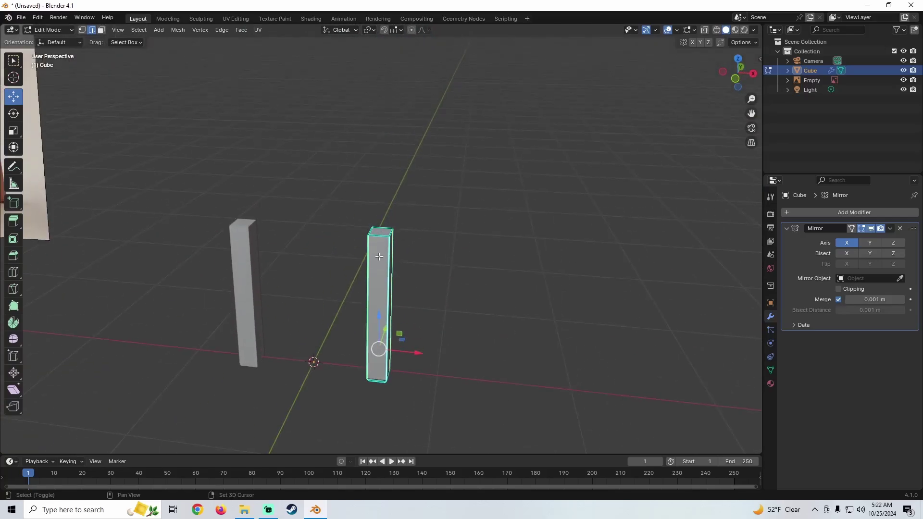
{"action": "scroll", "coordinate": [392, 224], "scroll_direction": "up", "scroll_amount": 7}
{"action": "middle_click_drag", "start_coordinate": [408, 278], "coordinate": [393, 225], "text": "shift"}
{"action": "middle_click_drag", "start_coordinate": [383, 336], "coordinate": [384, 241], "text": "shift"}
{"action": "scroll", "coordinate": [383, 241], "scroll_direction": "up", "scroll_amount": 3}
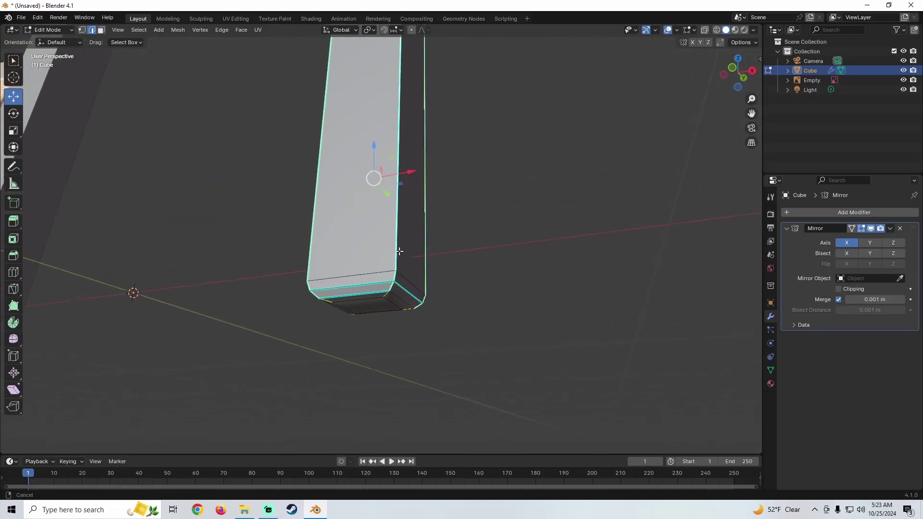
{"action": "key", "text": "ctrl+b"}
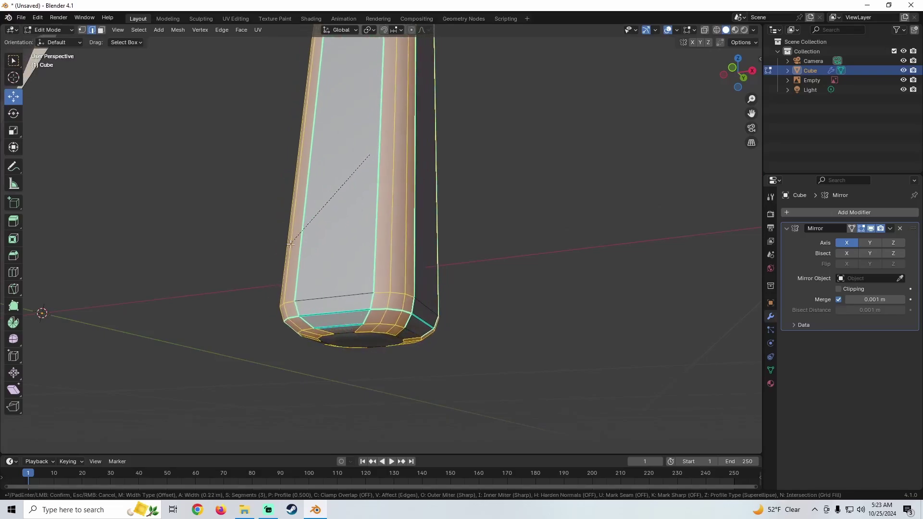
{"action": "left_click", "coordinate": [298, 236]}
Return to Object Mode and apply Shade Smooth by Angle to the leg with an angle of 21.7°.
{"action": "key", "text": "Tab"}
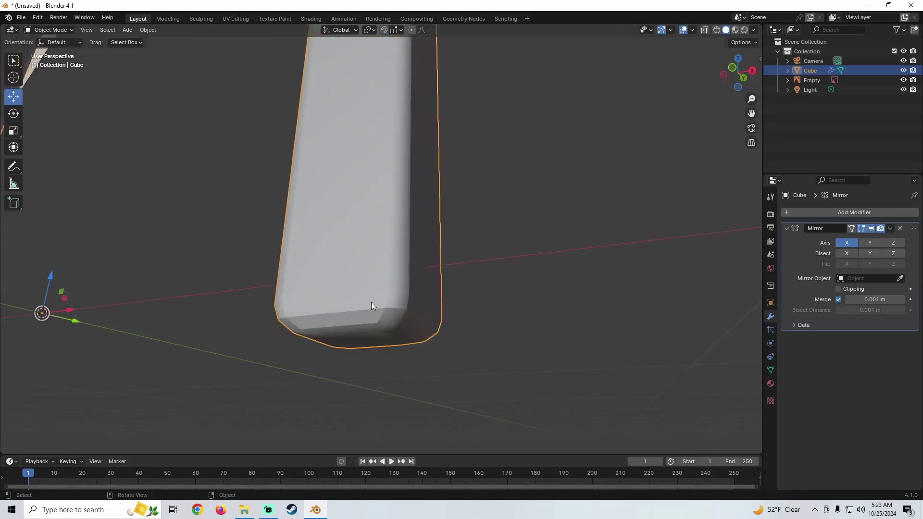
{"action": "middle_click_drag", "start_coordinate": [371, 301], "coordinate": [392, 267]}
{"action": "right_click", "coordinate": [392, 267]}
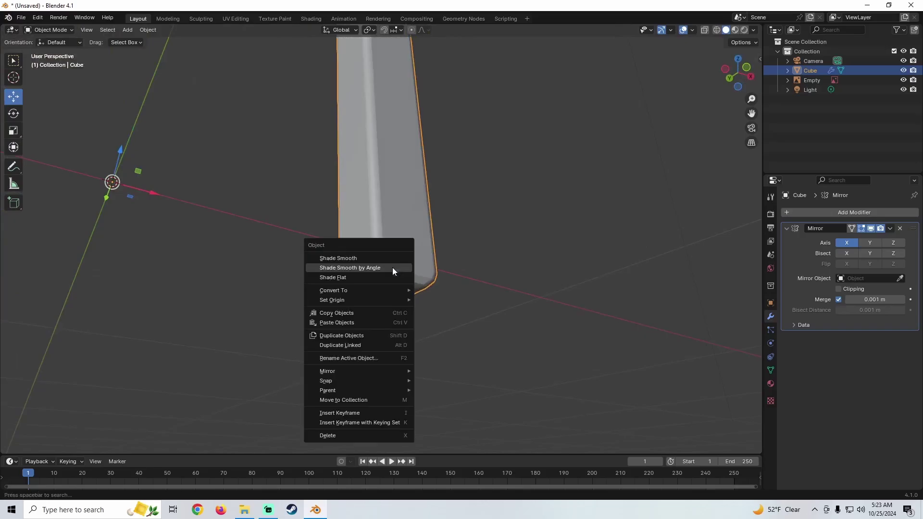
{"action": "left_click", "coordinate": [387, 268]}
{"action": "scroll", "coordinate": [371, 292], "scroll_direction": "up", "scroll_amount": 2}
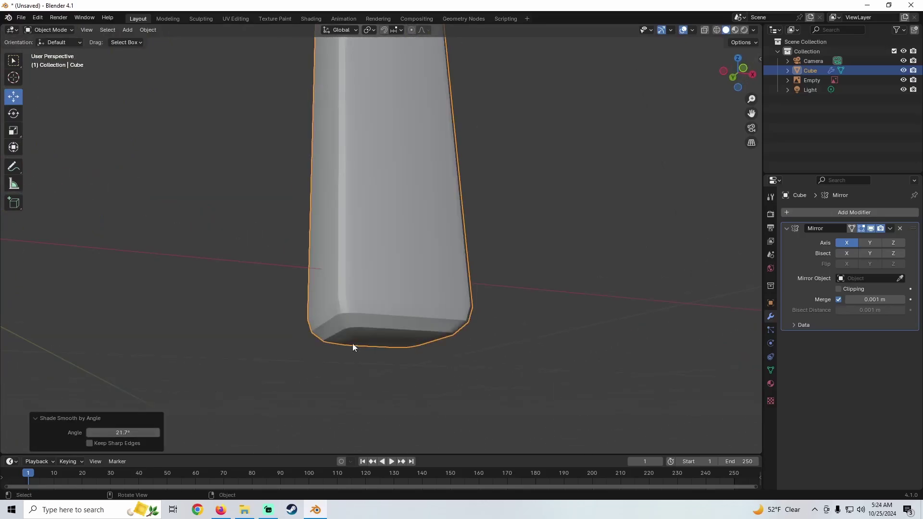
Try Shade Smooth by Angle on the leg at 21.7° with Keep Sharp Edges enabled.
{"action": "mouse_move", "coordinate": [353, 344]}
{"action": "middle_mouse_down"}
{"action": "mouse_move", "coordinate": [376, 293]}
{"action": "mouse_move", "coordinate": [391, 295]}
{"action": "mouse_move", "coordinate": [387, 325]}
{"action": "mouse_move", "coordinate": [405, 229]}
{"action": "mouse_move", "coordinate": [417, 288]}
{"action": "mouse_move", "coordinate": [438, 277]}
{"action": "mouse_move", "coordinate": [476, 282]}
{"action": "mouse_move", "coordinate": [425, 292]}
{"action": "middle_mouse_up"}
{"action": "right_click", "coordinate": [416, 248]}
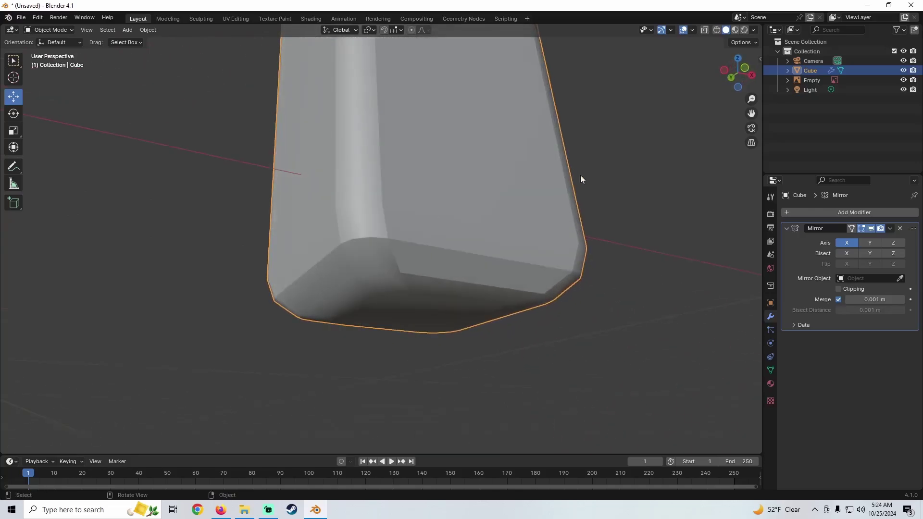
{"action": "right_click", "coordinate": [368, 196]}
{"action": "left_click", "coordinate": [369, 198]}
{"action": "mouse_move", "coordinate": [369, 199]}
{"action": "middle_mouse_down"}
{"action": "mouse_move", "coordinate": [395, 277]}
{"action": "mouse_move", "coordinate": [455, 272]}
{"action": "middle_mouse_up"}
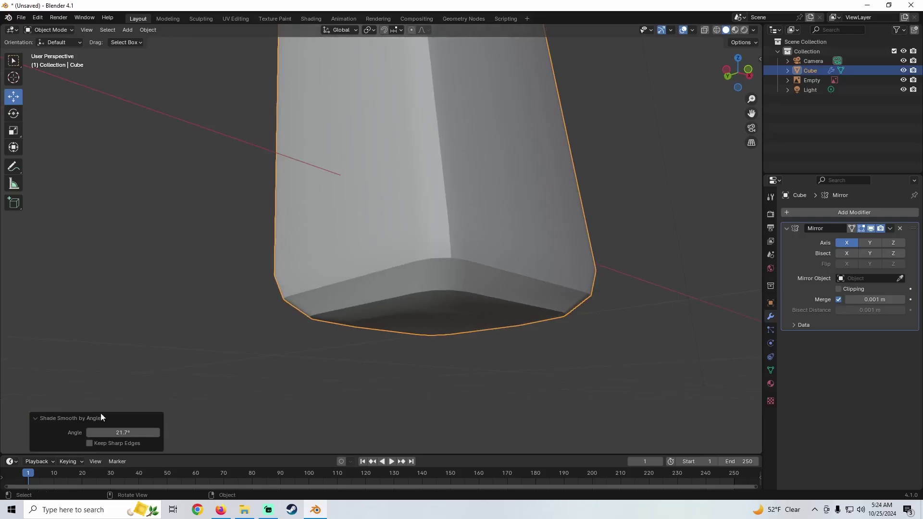
{"action": "left_click", "coordinate": [89, 443]}
{"action": "left_click", "coordinate": [404, 258]}
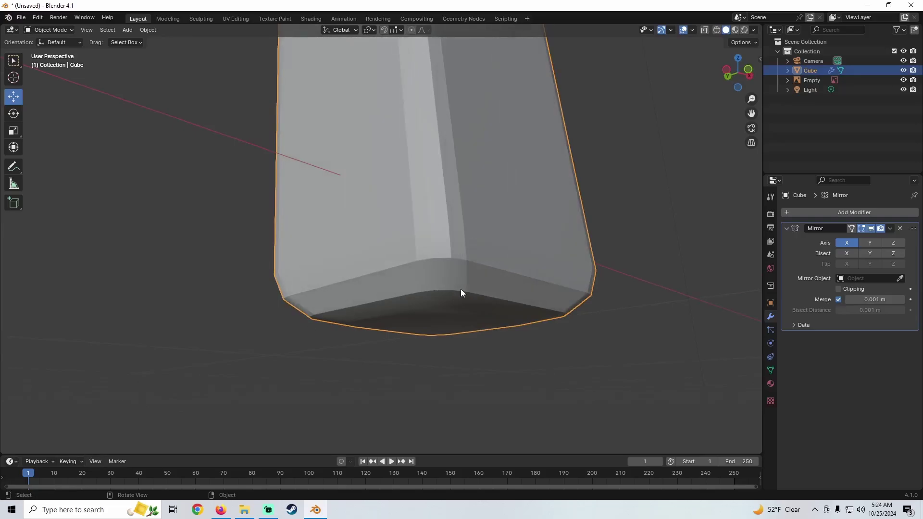
Reapply Shade Smooth by Angle to the leg with Keep Sharp Edges disabled and the angle set to 40.6°.
{"action": "middle_click_drag", "start_coordinate": [461, 291], "coordinate": [382, 216]}
{"action": "right_click", "coordinate": [382, 216]}
{"action": "left_click", "coordinate": [312, 215]}
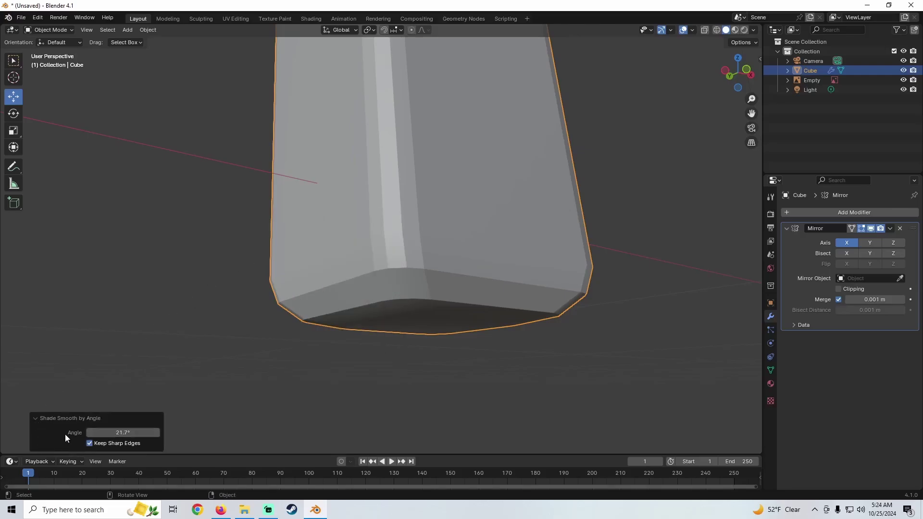
{"action": "left_click", "coordinate": [89, 442]}
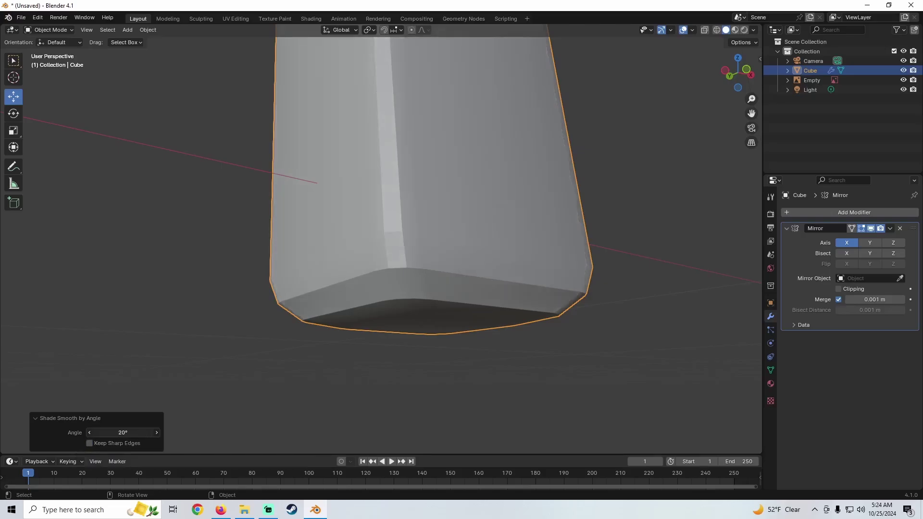
{"action": "left_click_drag", "start_coordinate": [123, 432], "coordinate": [192, 433]}
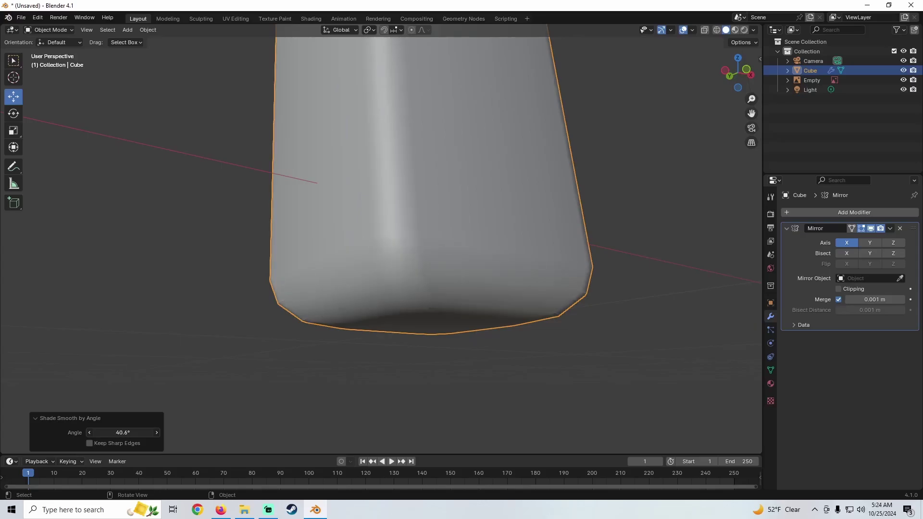
In Edit Mode, select the whole edge loop around the top face of the original leg.
{"action": "scroll", "coordinate": [521, 225], "scroll_direction": "down", "scroll_amount": 5}
{"action": "middle_click_drag", "start_coordinate": [486, 250], "coordinate": [427, 247]}
{"action": "scroll", "coordinate": [406, 168], "scroll_direction": "up", "scroll_amount": 4}
{"action": "middle_click_drag", "start_coordinate": [318, 302], "coordinate": [396, 262]}
{"action": "key", "text": "Tab"}
{"action": "scroll", "coordinate": [394, 264], "scroll_direction": "up", "scroll_amount": 4}
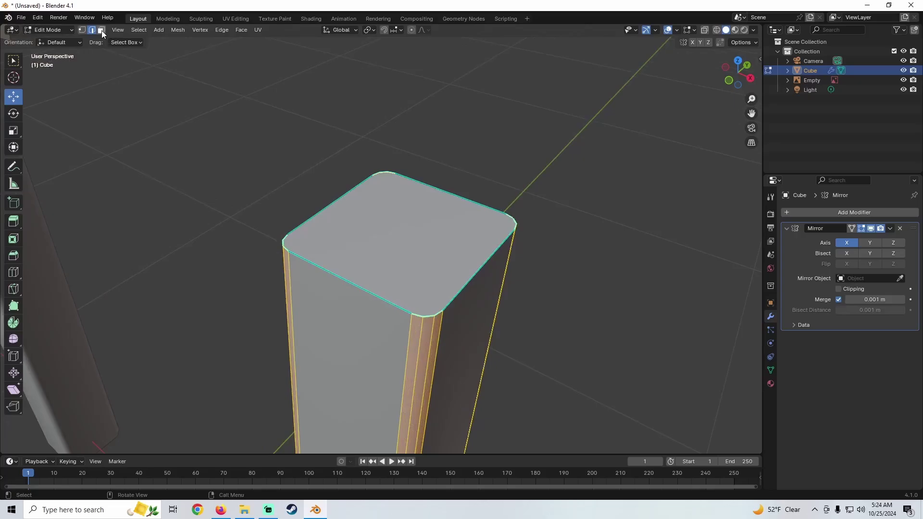
{"action": "left_click", "coordinate": [355, 266], "text": "alt"}
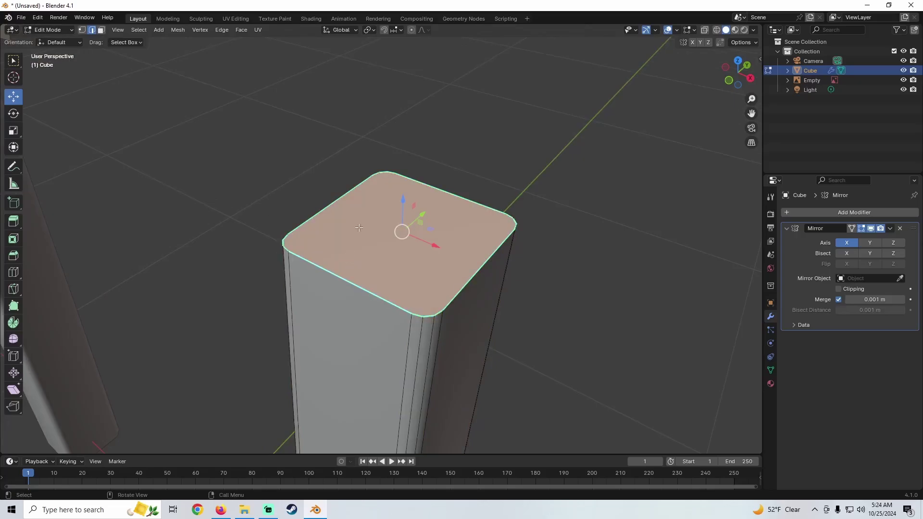
{"action": "scroll", "coordinate": [359, 228], "scroll_direction": "down", "scroll_amount": 4}
{"action": "scroll", "coordinate": [423, 237], "scroll_direction": "up", "scroll_amount": 4}
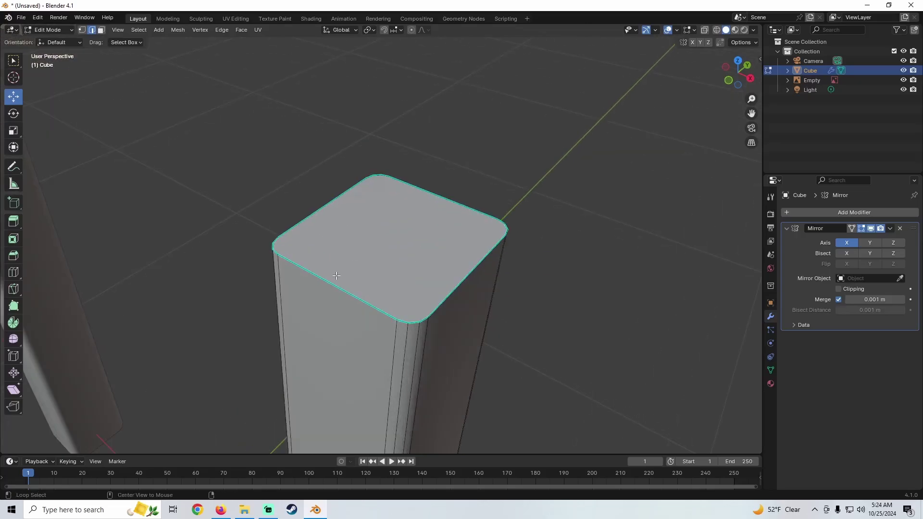
{"action": "left_click", "coordinate": [337, 276], "text": "alt"}
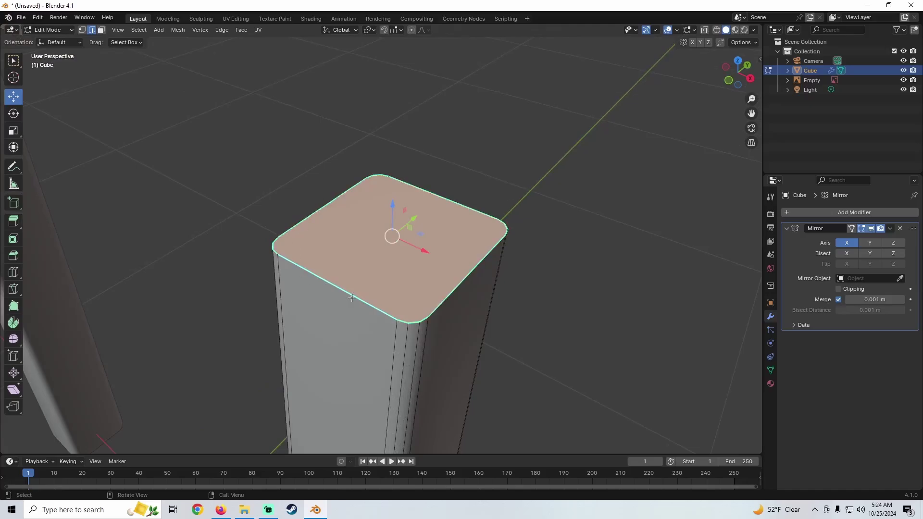
Bevel the selected top edges of the leg by about 0.09 m with 3 segments and return to Object Mode.
{"action": "middle_click_drag", "start_coordinate": [360, 176], "coordinate": [458, 251]}
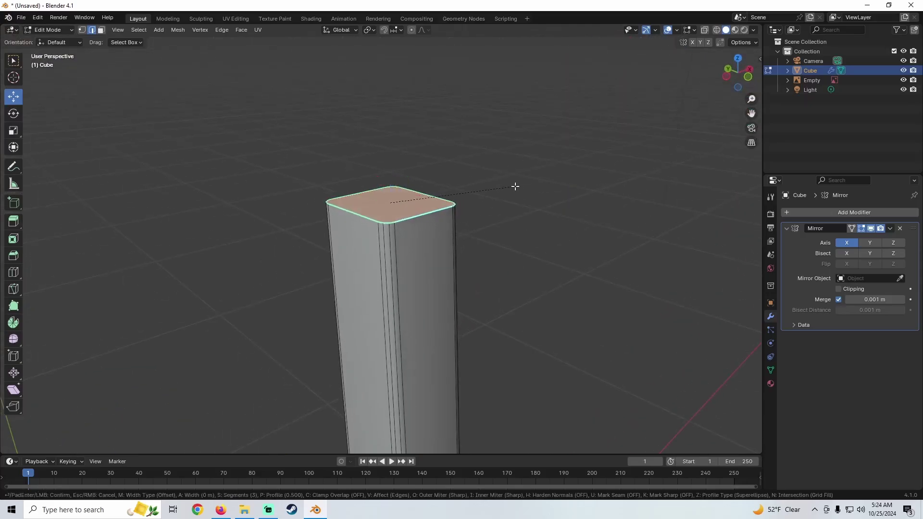
{"action": "key", "text": "ctrl+b"}
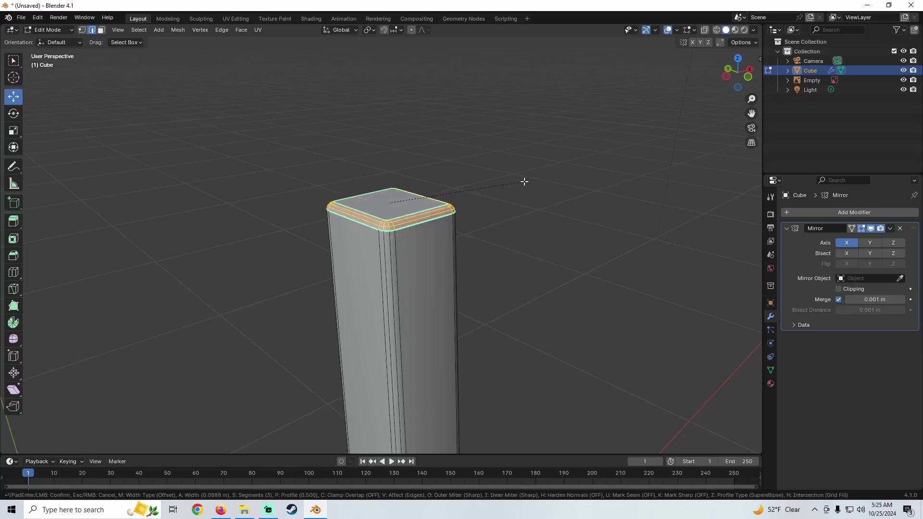
{"action": "left_click", "coordinate": [521, 182]}
{"action": "key", "text": "Tab"}
{"action": "middle_click_drag", "start_coordinate": [511, 254], "coordinate": [292, 219]}
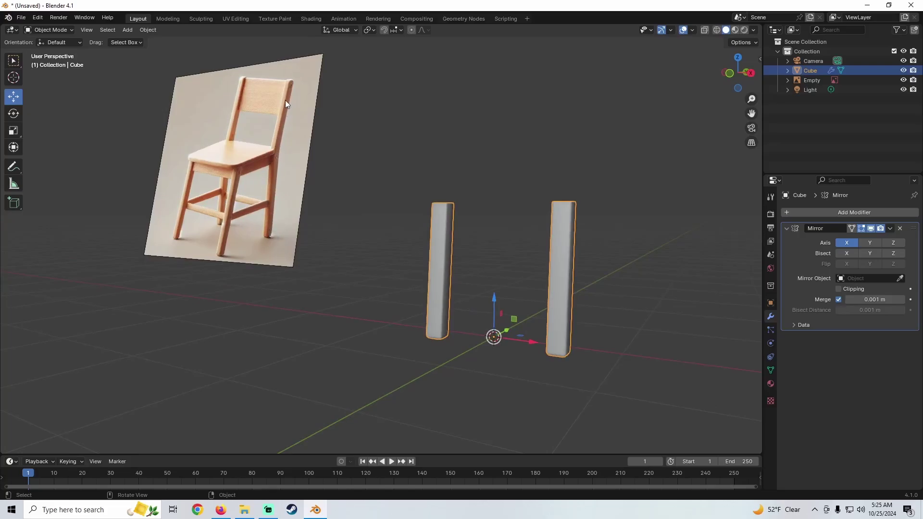
{"action": "middle_click_drag", "start_coordinate": [518, 197], "coordinate": [246, 164]}
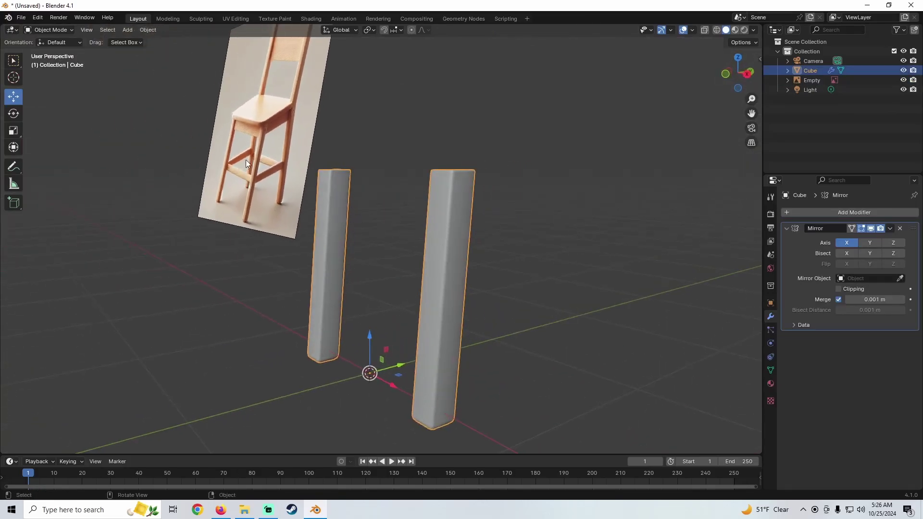
{"action": "middle_click_drag", "start_coordinate": [432, 279], "coordinate": [464, 182]}
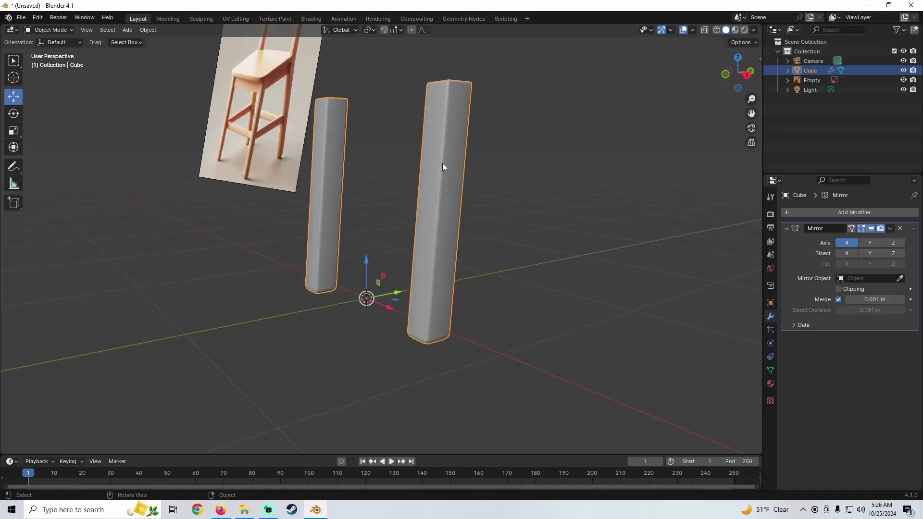
{"action": "middle_click_drag", "start_coordinate": [474, 275], "coordinate": [423, 270]}
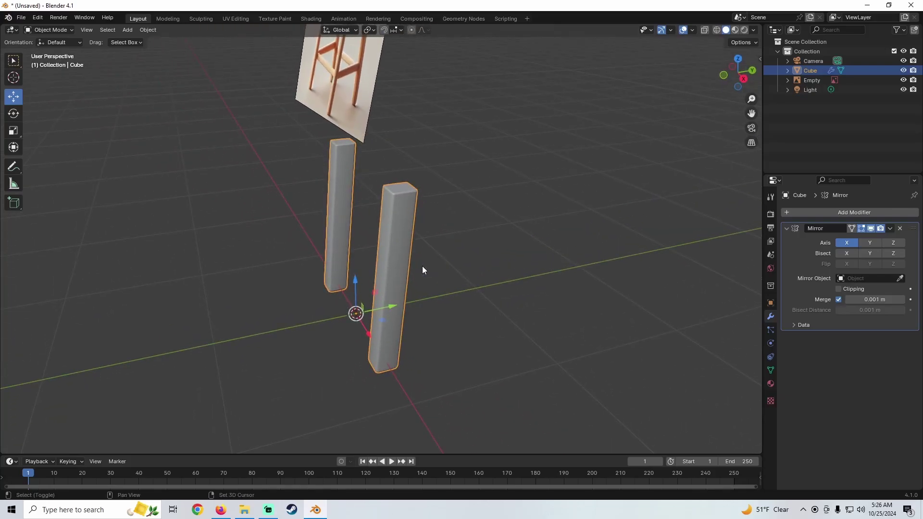
{"action": "key", "text": "shift+d"}
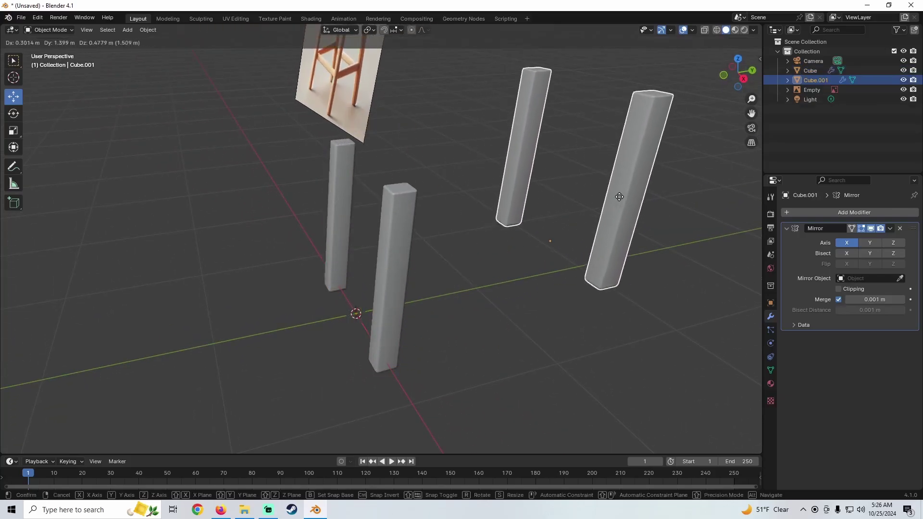
{"action": "left_click", "coordinate": [617, 197]}
{"action": "key", "text": "ctrl+z"}
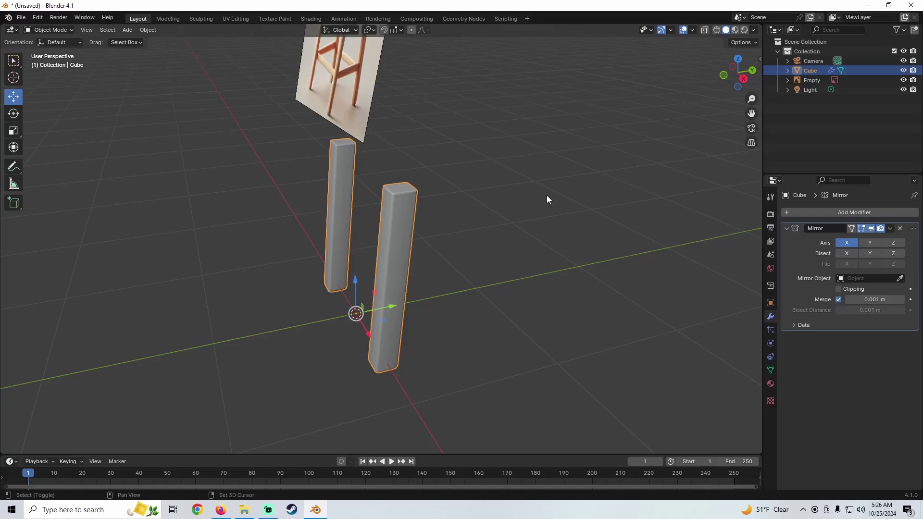
Duplicate the mirrored leg pair and move the copy backward along the Y axis to form the back legs.
{"action": "key", "text": "shift+d"}
{"action": "right_click", "coordinate": [547, 195]}
{"action": "middle_click_drag", "start_coordinate": [398, 167], "coordinate": [332, 248]}
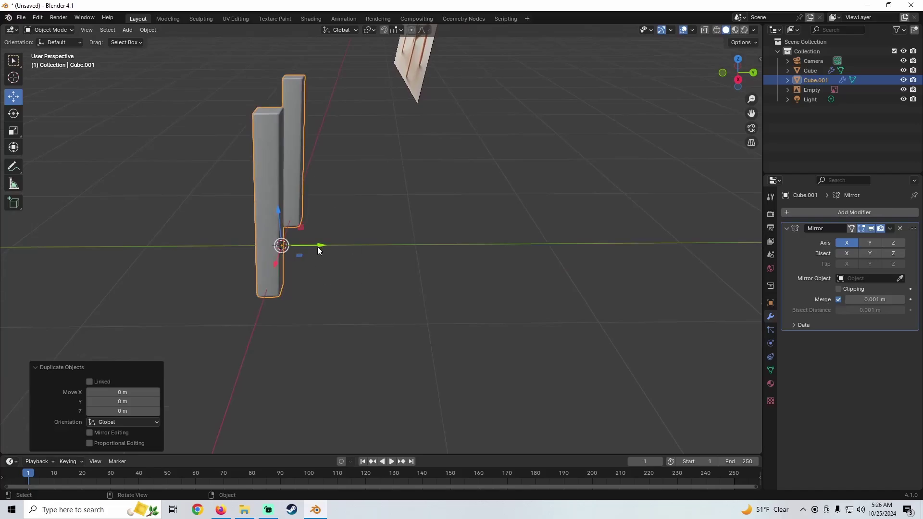
{"action": "left_click_drag", "start_coordinate": [316, 248], "coordinate": [472, 229]}
{"action": "scroll", "coordinate": [457, 212], "scroll_direction": "down", "scroll_amount": 3}
{"action": "middle_click_drag", "start_coordinate": [457, 211], "coordinate": [412, 233]}
In Edit Mode, move the back leg's top end along negative Y so the leg leans slightly toward the front legs.
{"action": "key", "text": "Tab"}
{"action": "scroll", "coordinate": [425, 258], "scroll_direction": "up", "scroll_amount": 2}
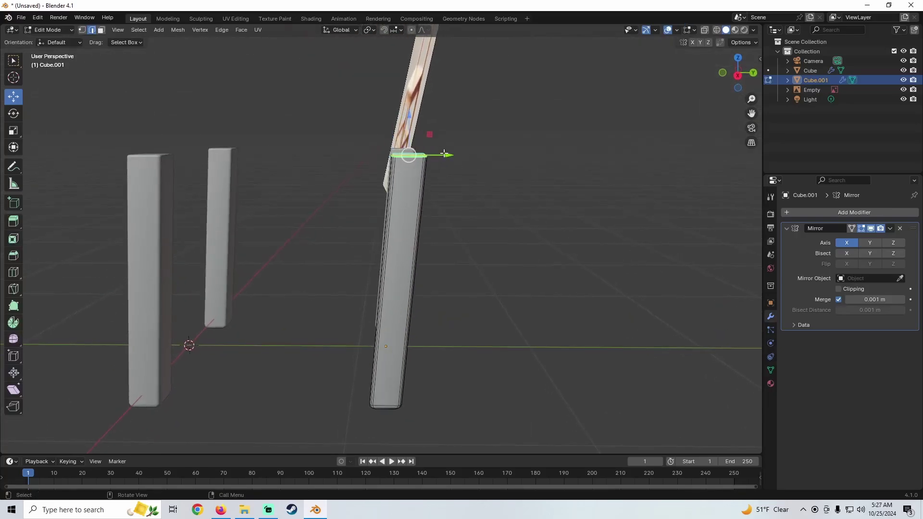
{"action": "left_click_drag", "start_coordinate": [444, 154], "coordinate": [436, 154]}
{"action": "middle_click_drag", "start_coordinate": [319, 171], "coordinate": [381, 178]}
{"action": "scroll", "coordinate": [381, 178], "scroll_direction": "down", "scroll_amount": 4}
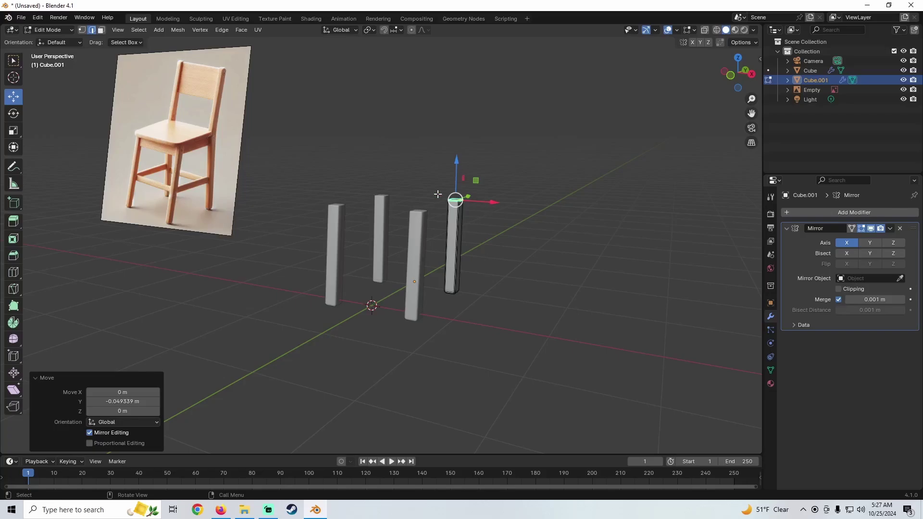
{"action": "middle_click_drag", "start_coordinate": [438, 194], "coordinate": [283, 130]}
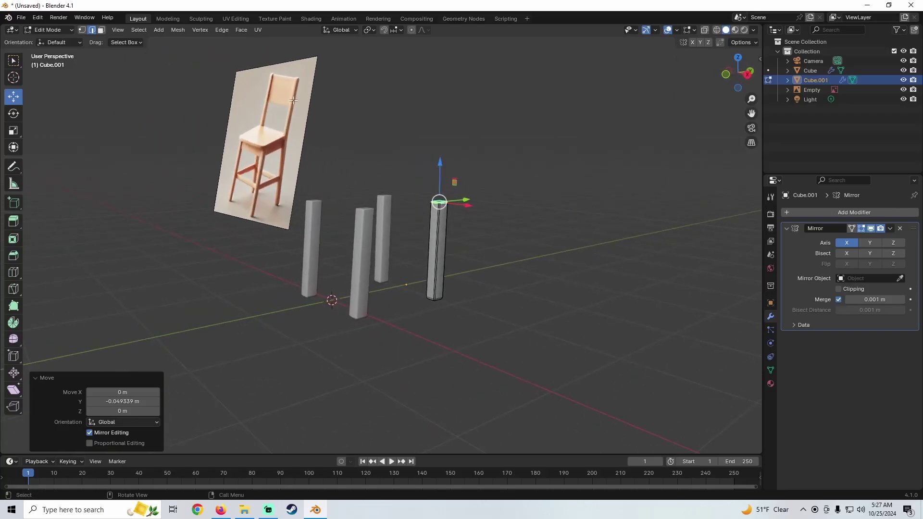
{"action": "middle_click_drag", "start_coordinate": [464, 197], "coordinate": [422, 202]}
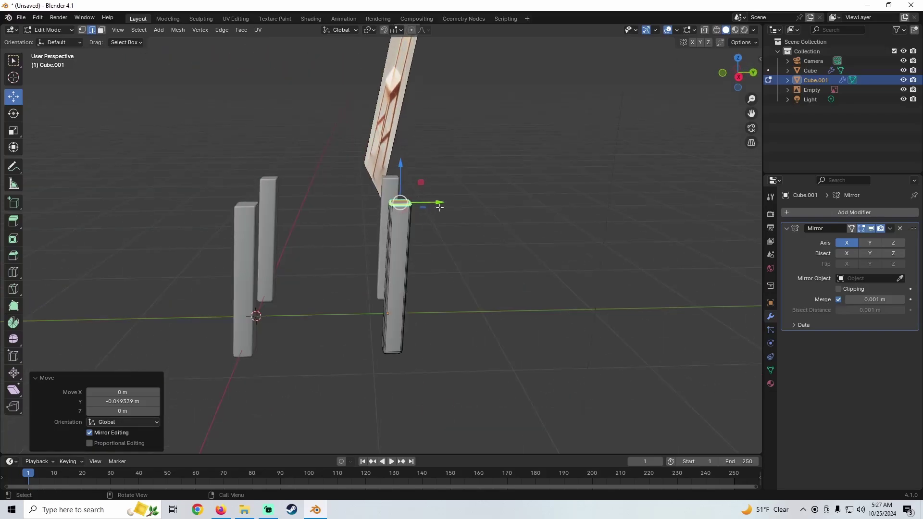
{"action": "left_click_drag", "start_coordinate": [423, 202], "coordinate": [421, 201]}
Extrude the back leg's top face upward by about 0.29 m and raise the extruded end further along Z.
{"action": "middle_click_drag", "start_coordinate": [336, 208], "coordinate": [274, 229]}
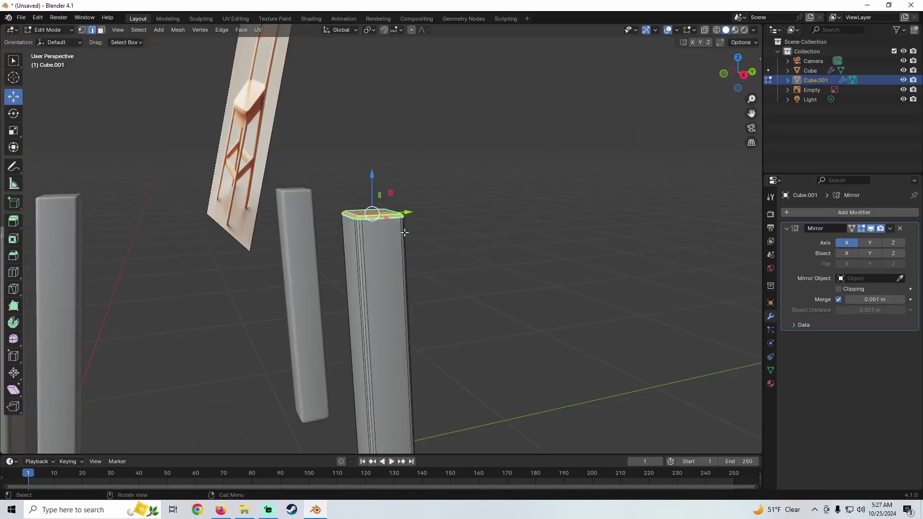
{"action": "middle_click_drag", "start_coordinate": [405, 232], "coordinate": [440, 235]}
{"action": "key", "text": "e"}
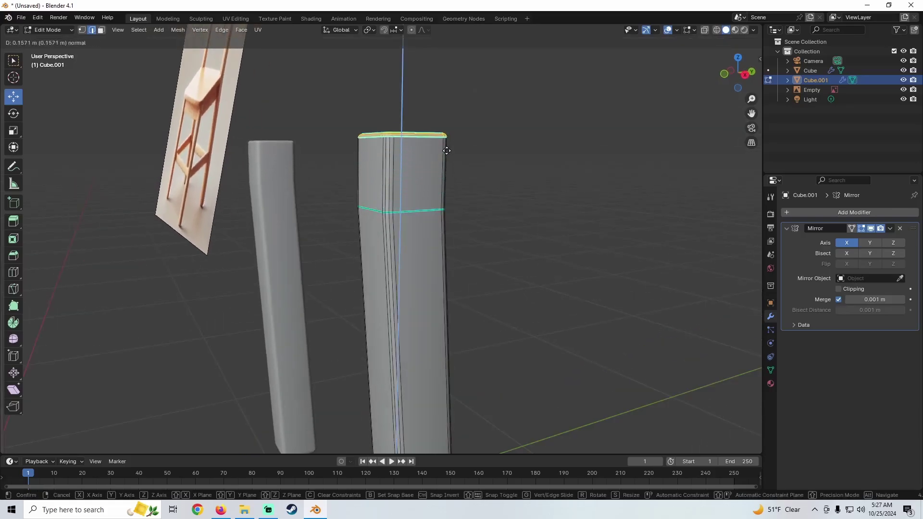
{"action": "left_click", "coordinate": [442, 96]}
{"action": "scroll", "coordinate": [476, 160], "scroll_direction": "down", "scroll_amount": 3}
{"action": "middle_click_drag", "start_coordinate": [476, 160], "coordinate": [396, 156]}
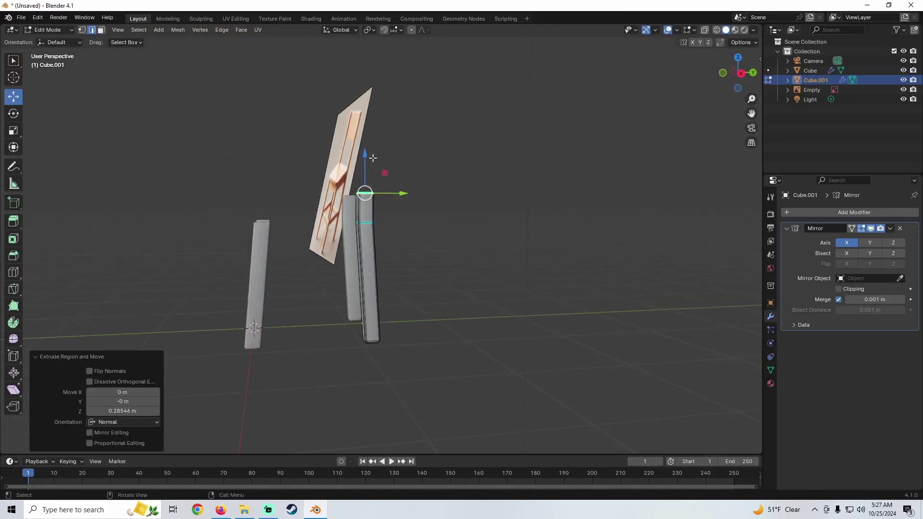
{"action": "left_click_drag", "start_coordinate": [365, 154], "coordinate": [364, 131]}
{"action": "left_click_drag", "start_coordinate": [364, 94], "coordinate": [365, 91]}
Tilt the backrest post by moving its top backward about 0.11 m along Y and raising it about 0.24 m, then fine-tune its position.
{"action": "middle_click_drag", "start_coordinate": [427, 160], "coordinate": [452, 210], "text": "shift"}
{"action": "left_click_drag", "start_coordinate": [446, 193], "coordinate": [456, 191]}
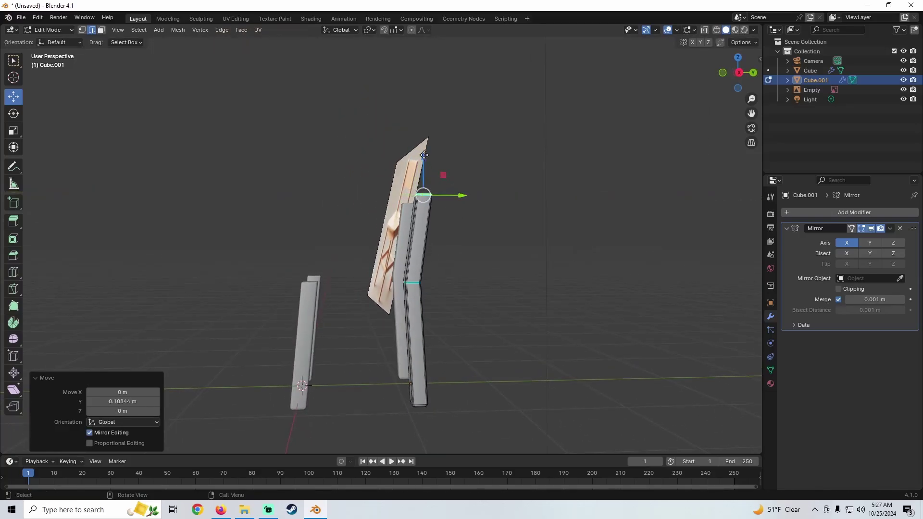
{"action": "left_click_drag", "start_coordinate": [424, 155], "coordinate": [424, 131]}
{"action": "middle_click_drag", "start_coordinate": [424, 134], "coordinate": [421, 219]}
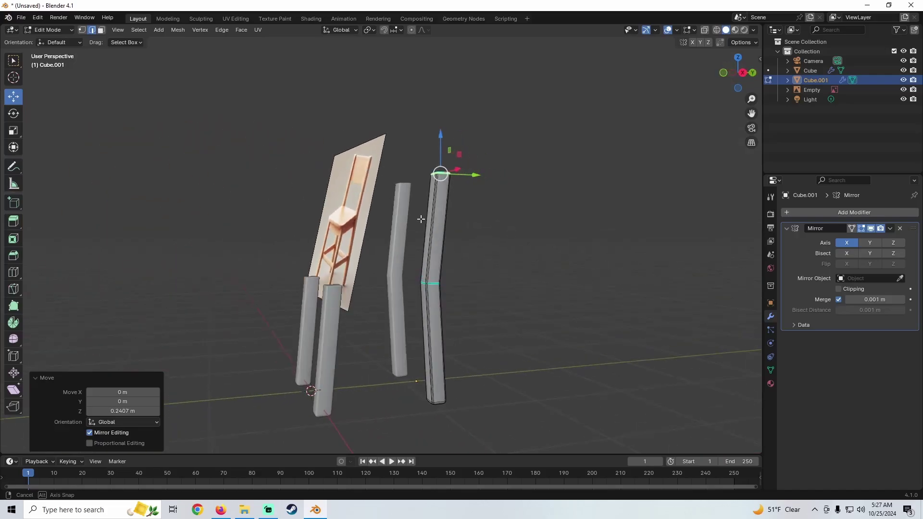
{"action": "left_click_drag", "start_coordinate": [476, 174], "coordinate": [441, 126]}
{"action": "middle_click_drag", "start_coordinate": [441, 127], "coordinate": [547, 235]}
{"action": "scroll", "coordinate": [402, 256], "scroll_direction": "up", "scroll_amount": 2}
{"action": "key", "text": "Tab"}
{"action": "middle_click_drag", "start_coordinate": [403, 229], "coordinate": [329, 248]}
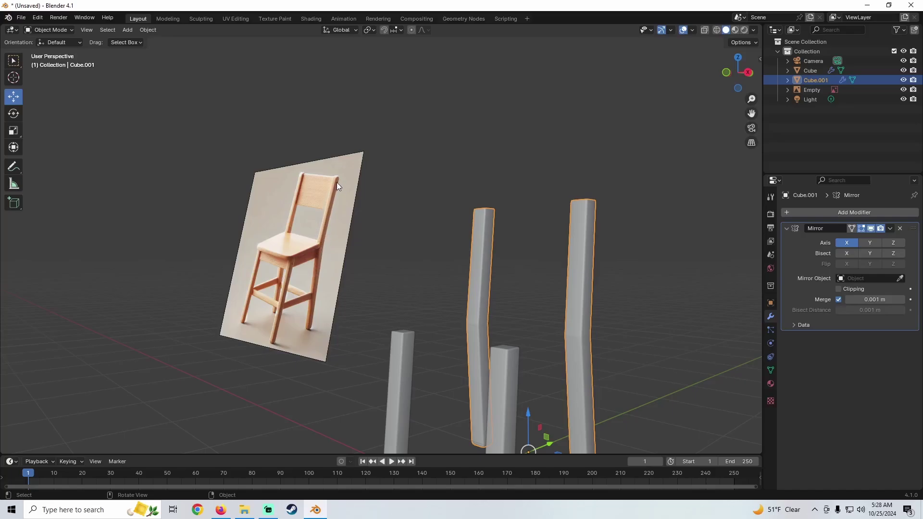
{"action": "middle_click_drag", "start_coordinate": [338, 183], "coordinate": [388, 222]}
{"action": "key", "text": "Tab"}
{"action": "key", "text": "ctrl+r"}
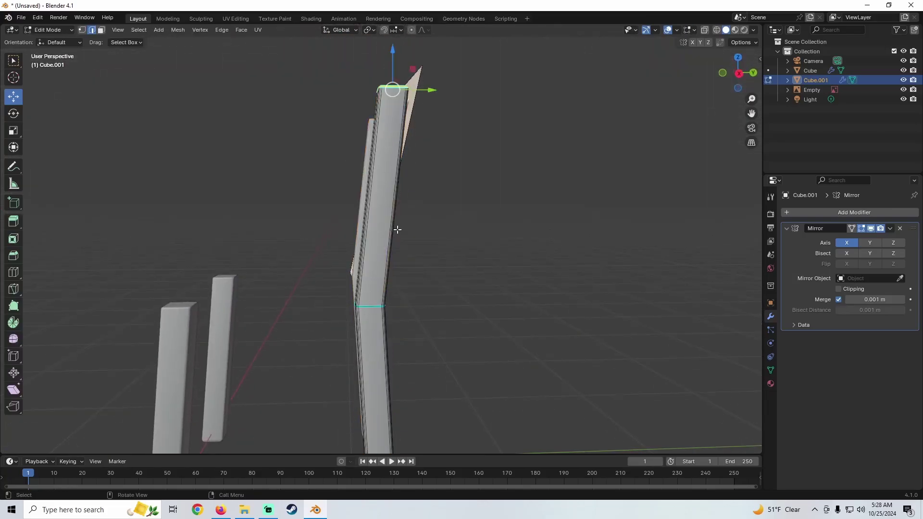
{"action": "mouse_move", "coordinate": [394, 217]}
{"action": "middle_mouse_down"}
{"action": "mouse_move", "coordinate": [313, 221]}
{"action": "mouse_move", "coordinate": [388, 220]}
{"action": "middle_mouse_up"}
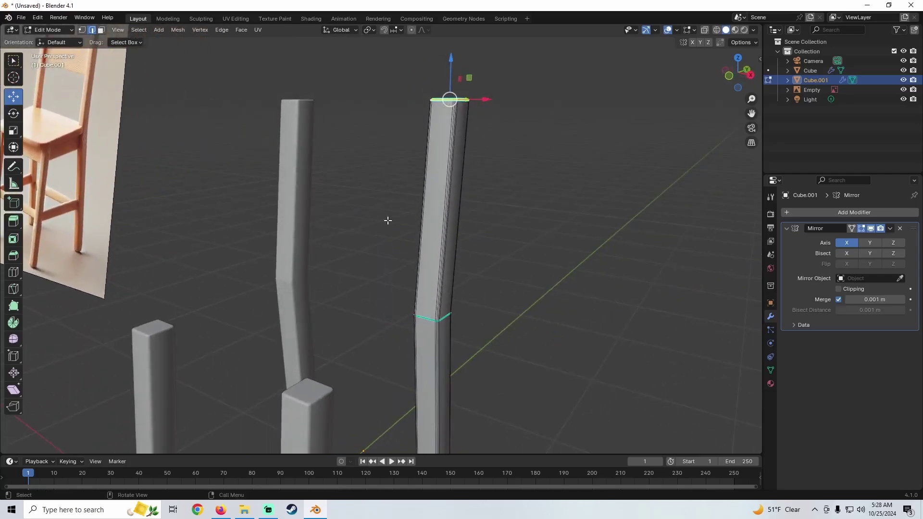
{"action": "key", "text": "ctrl+r"}
{"action": "left_click", "coordinate": [431, 218]}
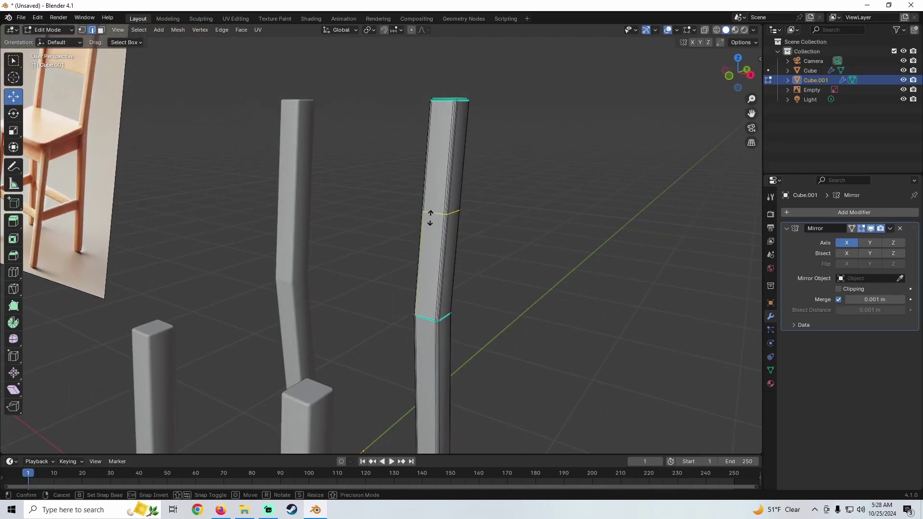
{"action": "left_click", "coordinate": [428, 234]}
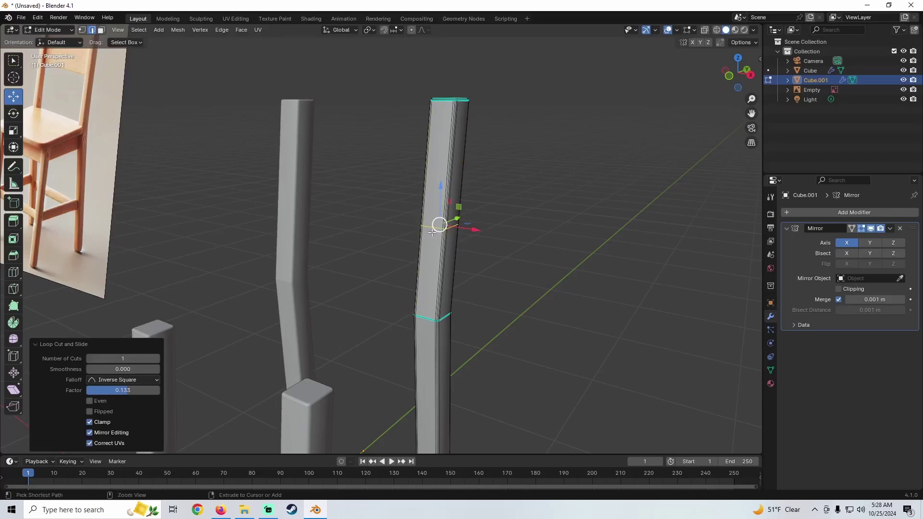
{"action": "key", "text": "ctrl+z"}
Add five evenly spaced loop cuts across the upper, tilted section of the back leg.
{"action": "middle_click_drag", "start_coordinate": [499, 231], "coordinate": [484, 232]}
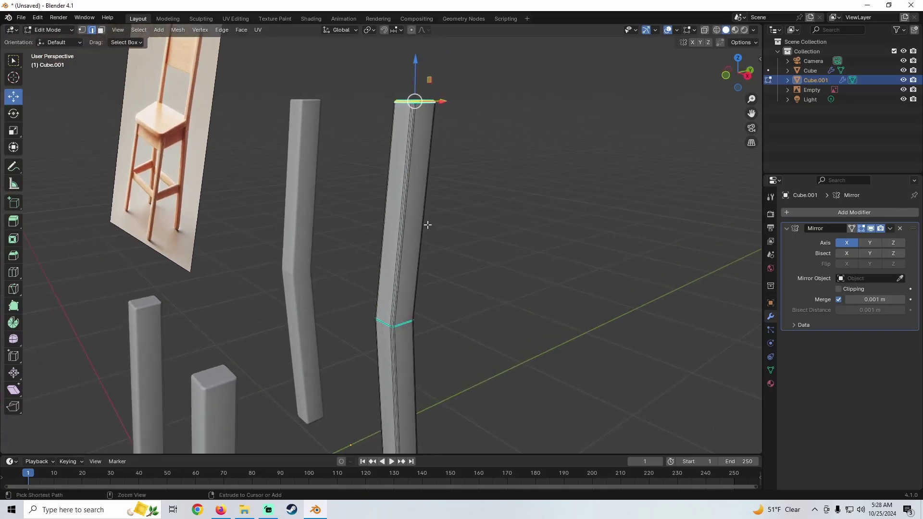
{"action": "key", "text": "ctrl+r"}
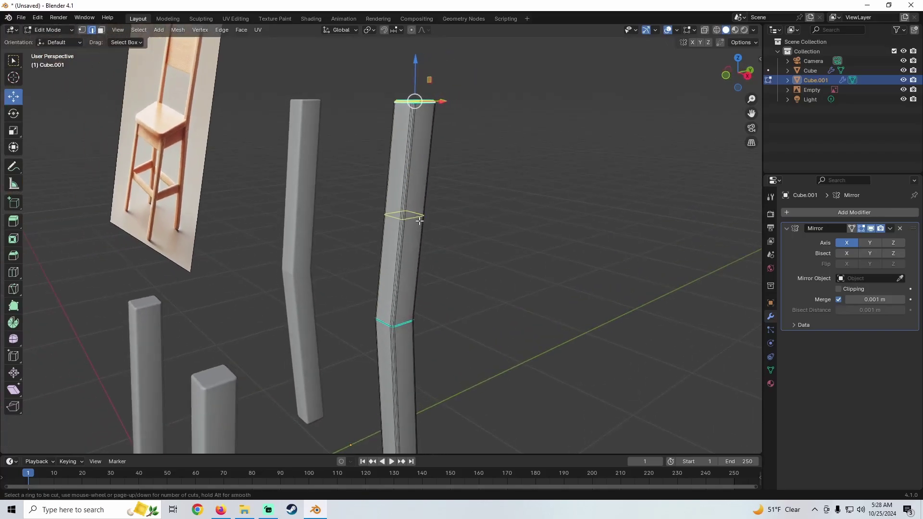
{"action": "scroll", "coordinate": [419, 221], "scroll_direction": "up", "scroll_amount": 2}
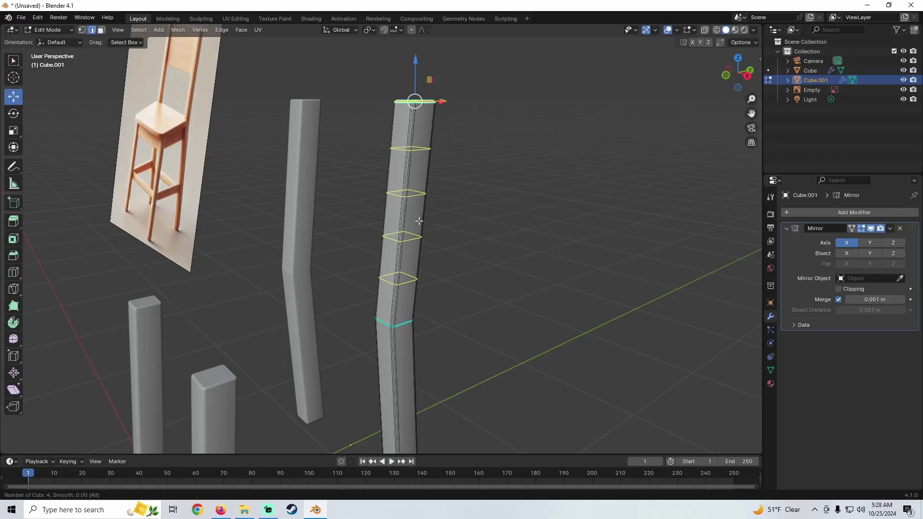
{"action": "scroll", "coordinate": [419, 221], "scroll_direction": "up", "scroll_amount": 1}
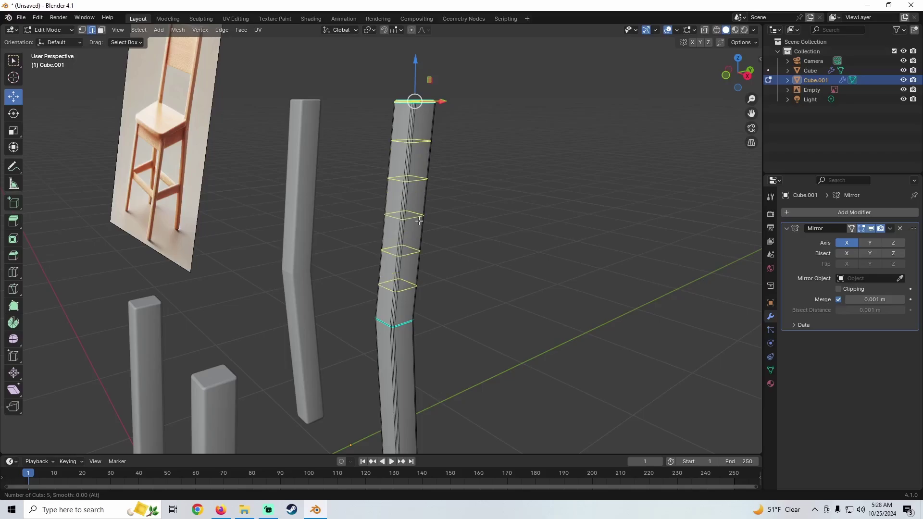
{"action": "left_click", "coordinate": [419, 221]}
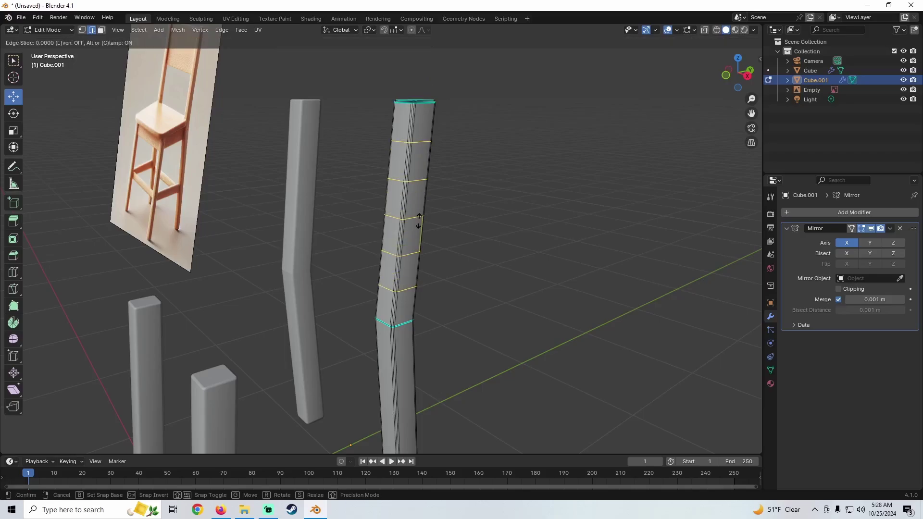
{"action": "left_click", "coordinate": [444, 224]}
{"action": "mouse_move", "coordinate": [443, 223]}
{"action": "middle_mouse_down"}
{"action": "mouse_move", "coordinate": [406, 216]}
{"action": "mouse_move", "coordinate": [404, 206]}
{"action": "mouse_move", "coordinate": [471, 233]}
{"action": "mouse_move", "coordinate": [436, 227]}
{"action": "middle_mouse_up"}
{"action": "scroll", "coordinate": [470, 234], "scroll_direction": "up", "scroll_amount": 2}
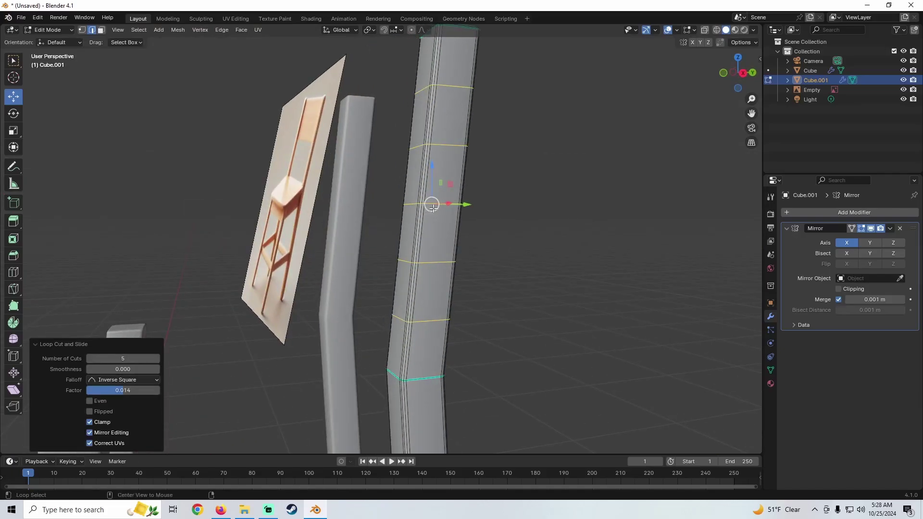
{"action": "key", "text": "g"}
{"action": "scroll", "coordinate": [432, 211], "scroll_direction": "down", "scroll_amount": 3, "text": "alt"}
{"action": "key", "text": "y"}
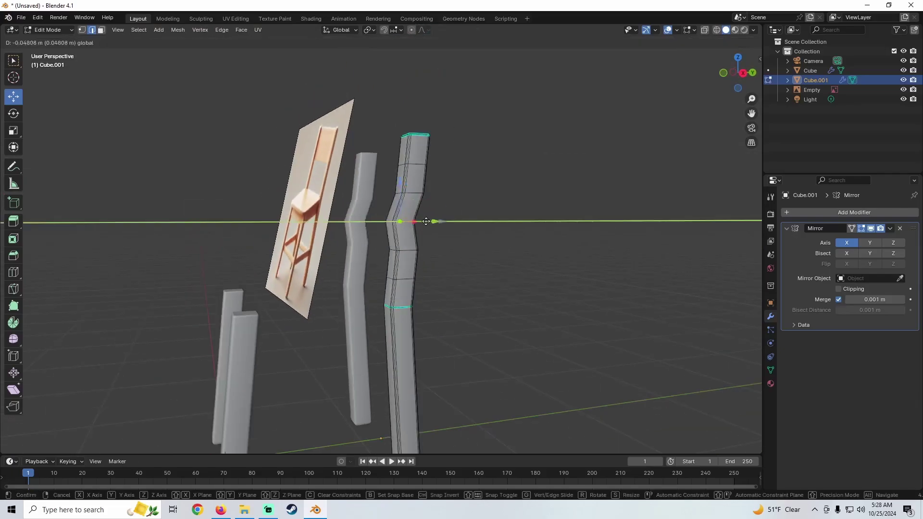
{"action": "mouse_move", "coordinate": [449, 219]}
{"action": "left_mouse_down"}
{"action": "mouse_move", "coordinate": [427, 211]}
{"action": "mouse_move", "coordinate": [448, 211]}
{"action": "mouse_move", "coordinate": [437, 211]}
{"action": "left_mouse_up"}
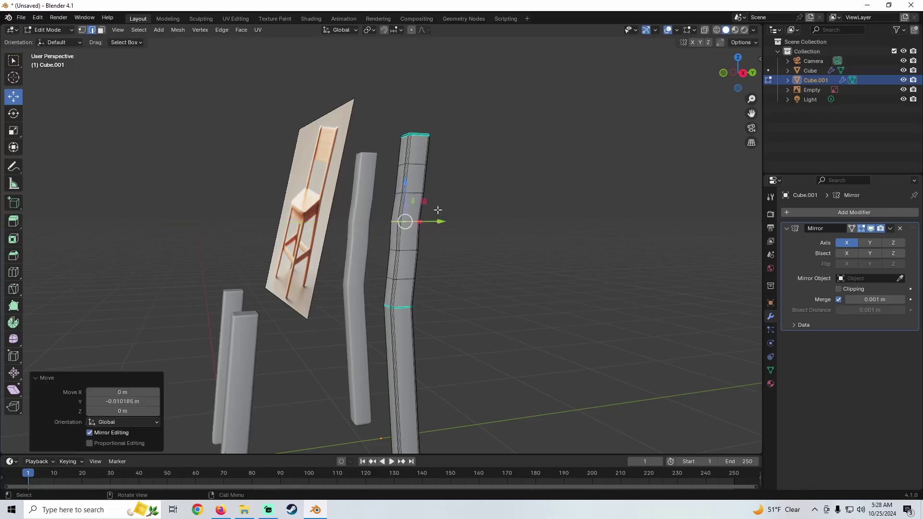
{"action": "key", "text": "ctrl+z"}
Enable proportional editing with Smooth falloff and set its influence size to about 0.91 around the selected middle loops.
{"action": "middle_click_drag", "start_coordinate": [446, 217], "coordinate": [468, 230]}
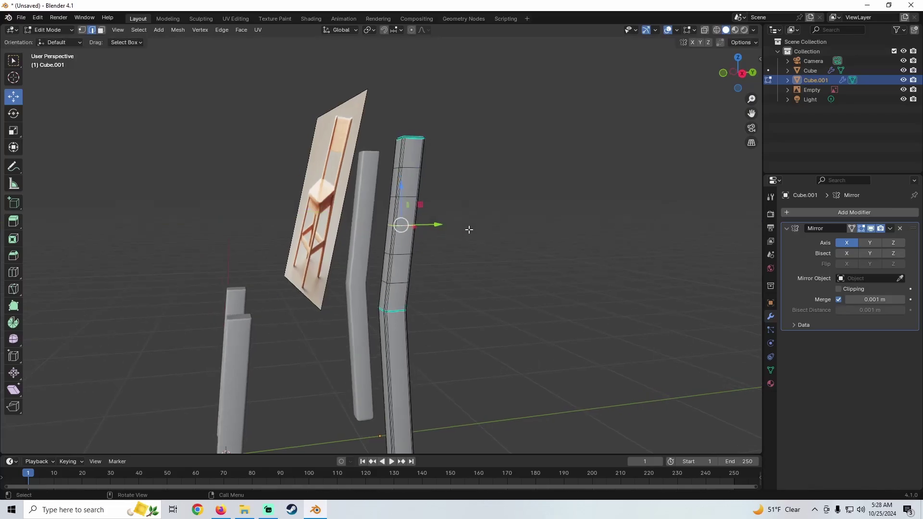
{"action": "scroll", "coordinate": [450, 229], "scroll_direction": "up", "scroll_amount": 2}
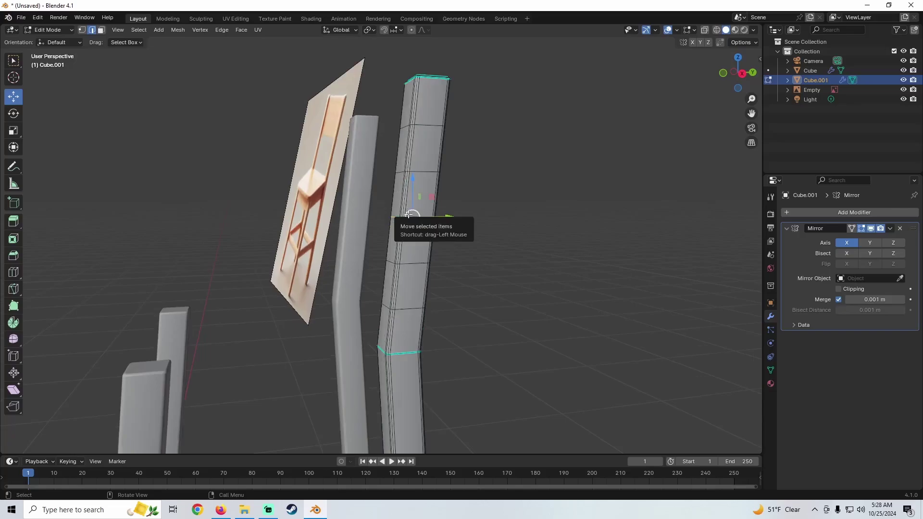
{"action": "key", "text": "o"}
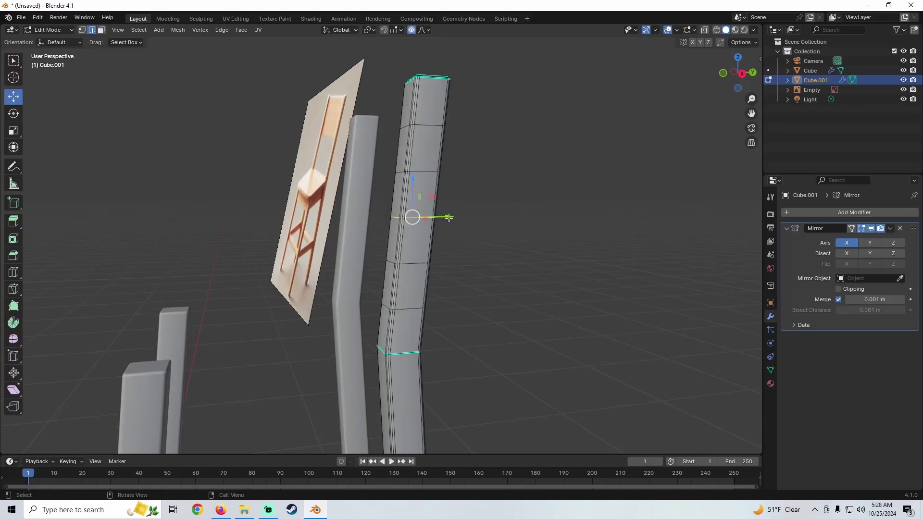
{"action": "left_click_drag", "start_coordinate": [449, 217], "coordinate": [435, 202]}
{"action": "key", "text": "ctrl+z"}
{"action": "key", "text": "s"}
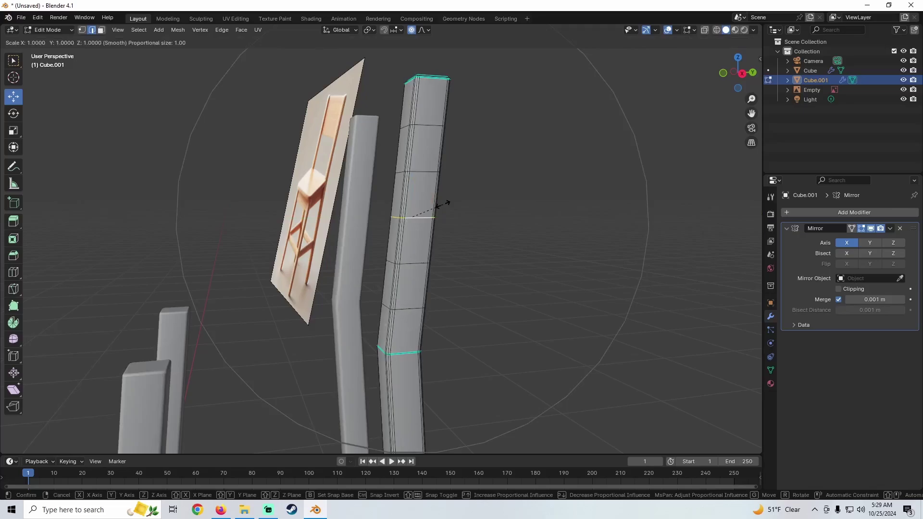
{"action": "scroll", "coordinate": [443, 204], "scroll_direction": "up", "scroll_amount": 9}
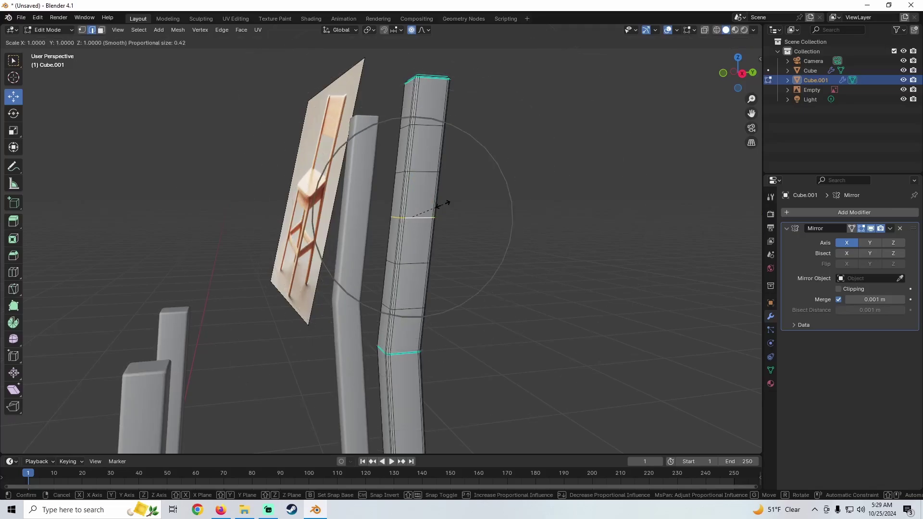
{"action": "scroll", "coordinate": [443, 204], "scroll_direction": "down", "scroll_amount": 4}
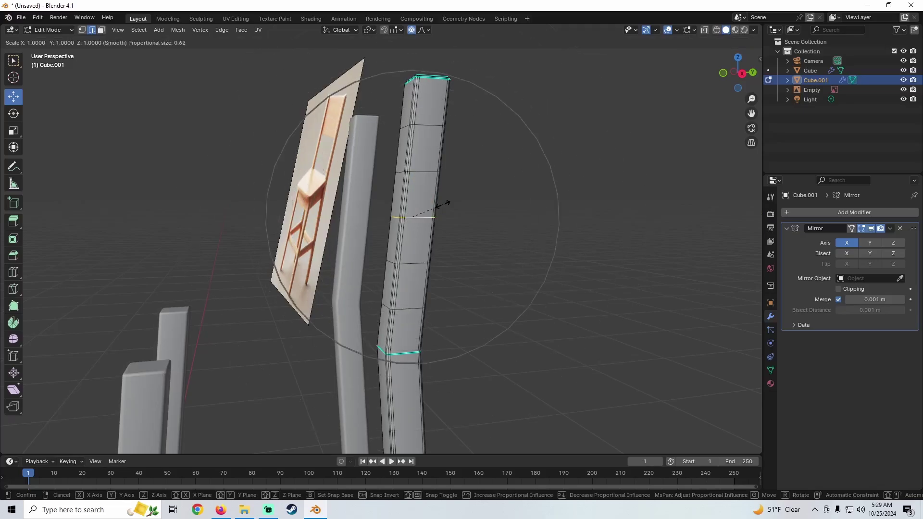
{"action": "scroll", "coordinate": [442, 204], "scroll_direction": "down", "scroll_amount": 4}
{"action": "left_click", "coordinate": [443, 204]}
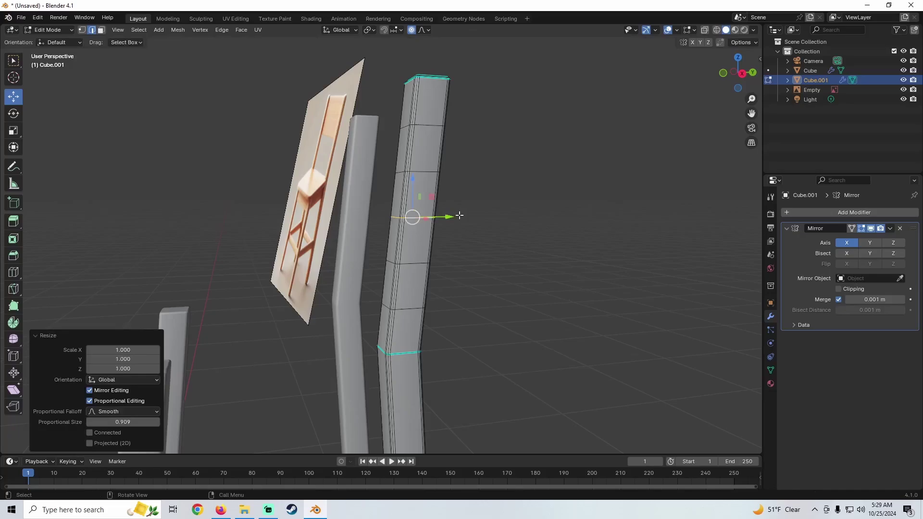
Move the loops along negative Y with proportional editing to curve the backrest posts, and inspect the bend in Object Mode.
{"action": "middle_click_drag", "start_coordinate": [460, 215], "coordinate": [435, 210]}
{"action": "left_click_drag", "start_coordinate": [425, 214], "coordinate": [412, 213]}
{"action": "scroll", "coordinate": [431, 255], "scroll_direction": "down", "scroll_amount": 5}
{"action": "key", "text": "Tab"}
{"action": "middle_click_drag", "start_coordinate": [432, 257], "coordinate": [487, 258]}
{"action": "scroll", "coordinate": [399, 212], "scroll_direction": "up", "scroll_amount": 8}
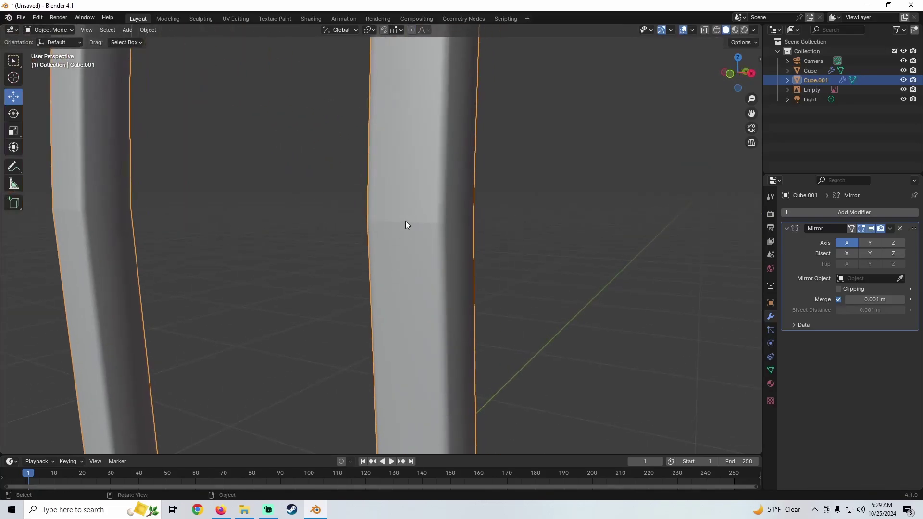
Apply Shade Smooth by Angle to the mirrored back legs with the angle set to 49.9°.
{"action": "right_click", "coordinate": [406, 225]}
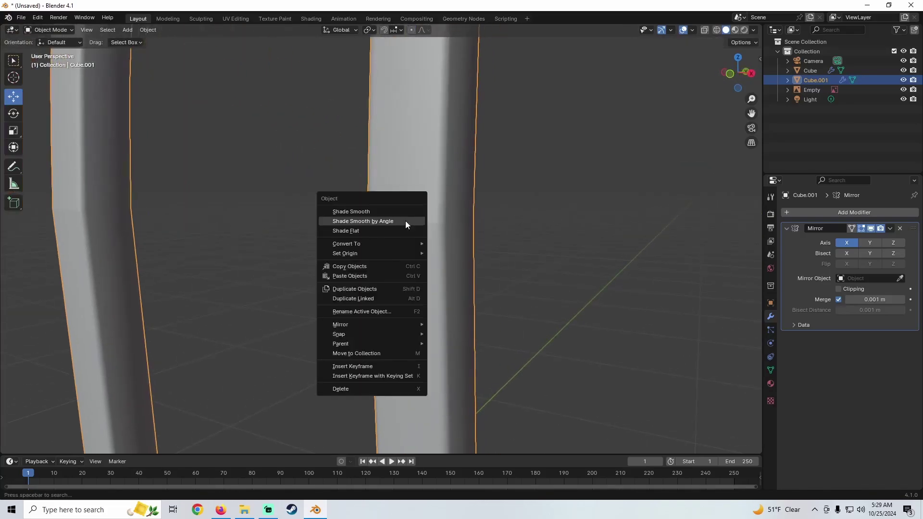
{"action": "left_click", "coordinate": [381, 222]}
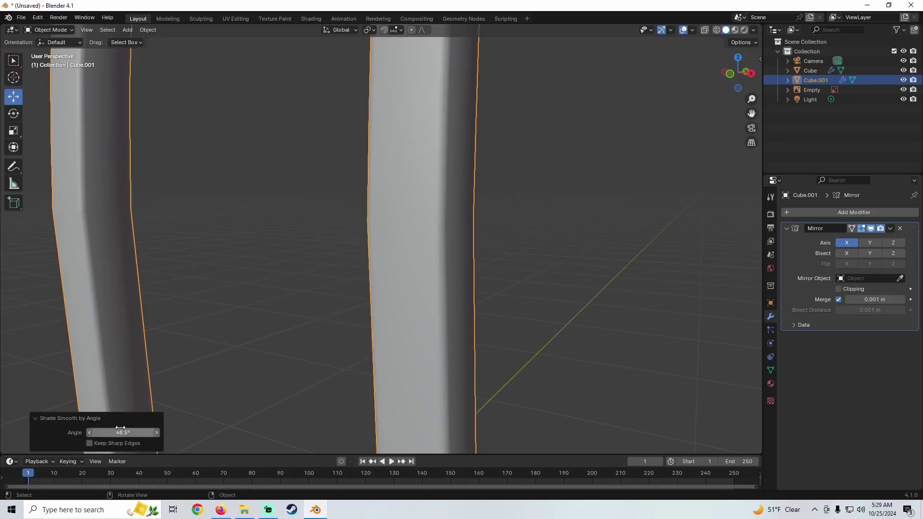
{"action": "middle_click_drag", "start_coordinate": [399, 281], "coordinate": [396, 236]}
{"action": "scroll", "coordinate": [395, 226], "scroll_direction": "up", "scroll_amount": 5}
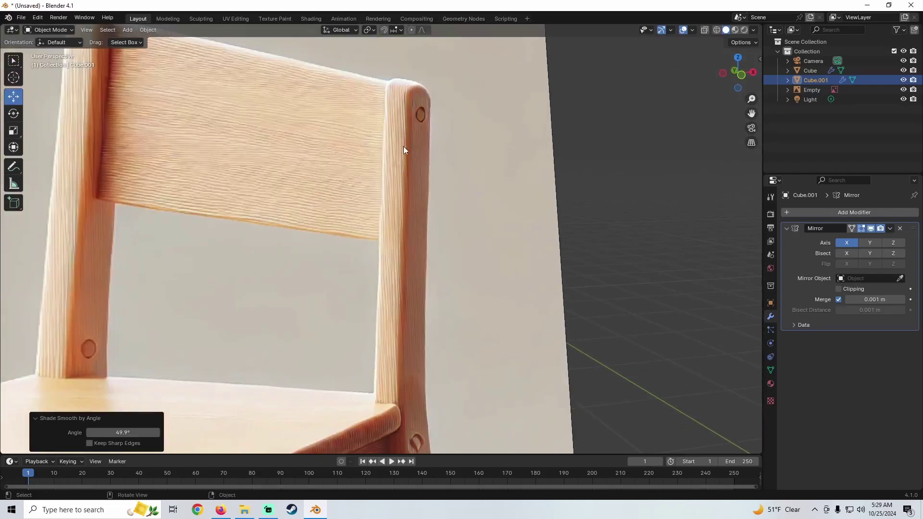
Examine the rounded backrest post tops in the reference image and compare them with the modelled post's top.
{"action": "scroll", "coordinate": [403, 150], "scroll_direction": "down", "scroll_amount": 8}
{"action": "middle_click_drag", "start_coordinate": [435, 192], "coordinate": [374, 153]}
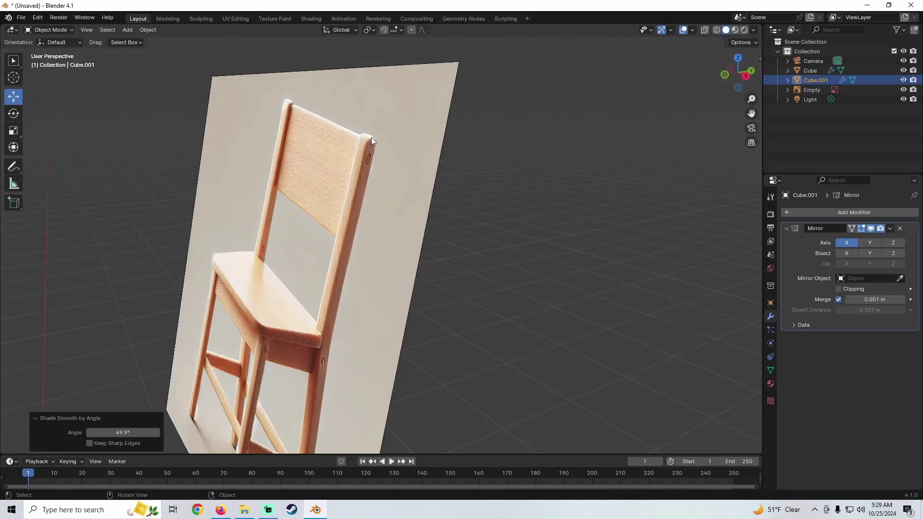
{"action": "scroll", "coordinate": [441, 299], "scroll_direction": "down", "scroll_amount": 5}
{"action": "middle_click_drag", "start_coordinate": [440, 298], "coordinate": [347, 206]}
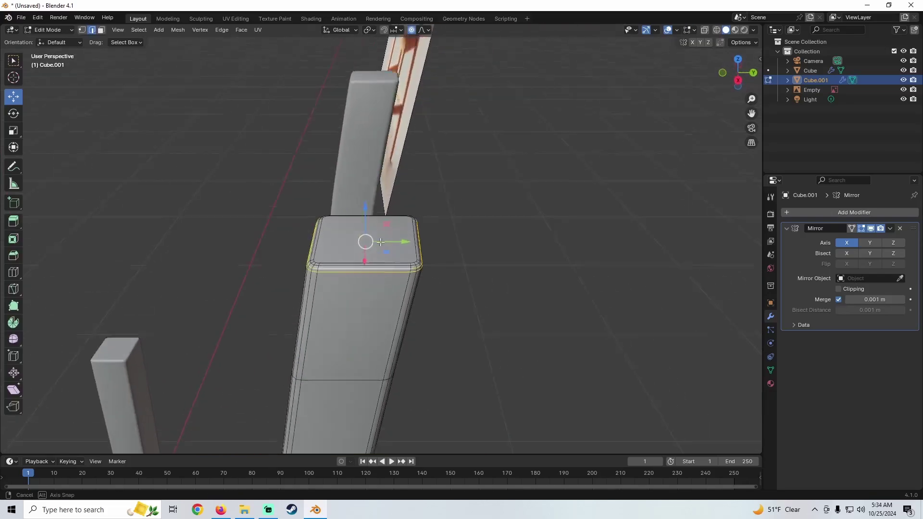
{"action": "middle_click_drag", "start_coordinate": [383, 224], "coordinate": [350, 229]}
{"action": "scroll", "coordinate": [350, 229], "scroll_direction": "down", "scroll_amount": 4}
{"action": "middle_click_drag", "start_coordinate": [260, 205], "coordinate": [315, 202], "text": "shift"}
{"action": "scroll", "coordinate": [308, 221], "scroll_direction": "down", "scroll_amount": 5}
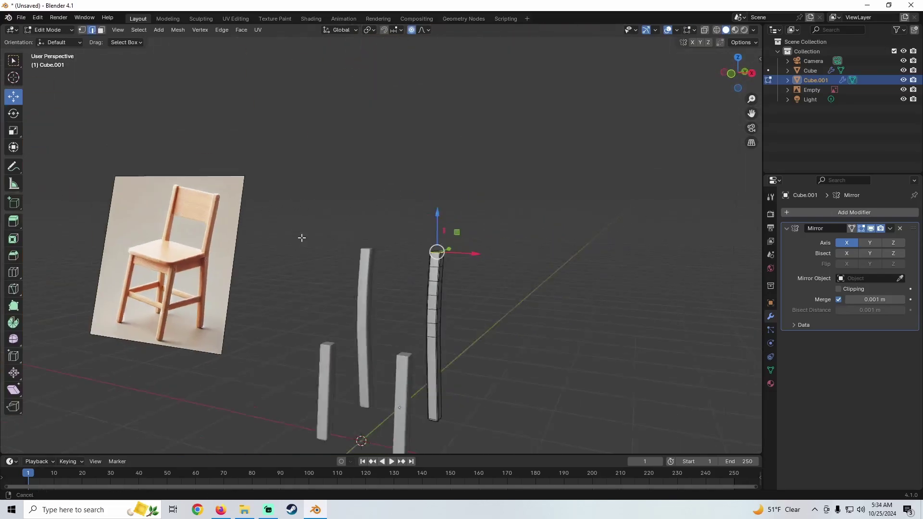
{"action": "middle_click_drag", "start_coordinate": [301, 237], "coordinate": [356, 248], "text": "shift"}
{"action": "scroll", "coordinate": [356, 248], "scroll_direction": "up", "scroll_amount": 3}
{"action": "scroll", "coordinate": [324, 207], "scroll_direction": "up", "scroll_amount": 3}
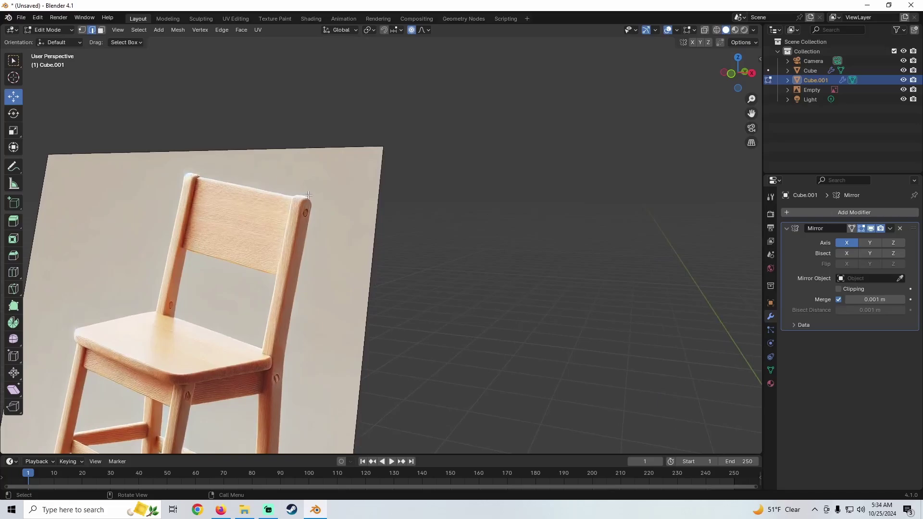
{"action": "scroll", "coordinate": [314, 228], "scroll_direction": "down", "scroll_amount": 3}
{"action": "middle_click_drag", "start_coordinate": [314, 228], "coordinate": [369, 315]}
{"action": "middle_click_drag", "start_coordinate": [369, 315], "coordinate": [385, 262], "text": "shift"}
{"action": "scroll", "coordinate": [371, 224], "scroll_direction": "up", "scroll_amount": 2}
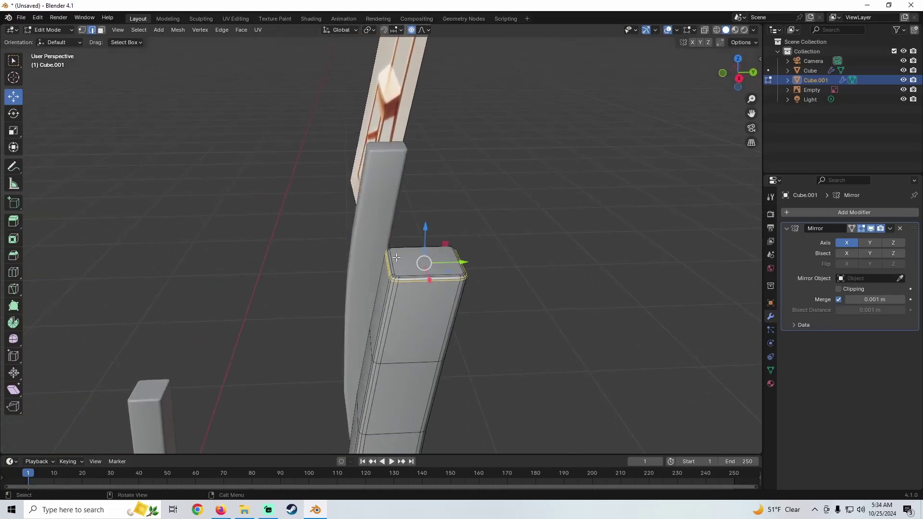
{"action": "scroll", "coordinate": [423, 293], "scroll_direction": "up", "scroll_amount": 4}
{"action": "middle_click_drag", "start_coordinate": [432, 300], "coordinate": [328, 341], "text": "shift"}
{"action": "key", "text": "ctrl+r"}
{"action": "scroll", "coordinate": [338, 276], "scroll_direction": "up", "scroll_amount": 1}
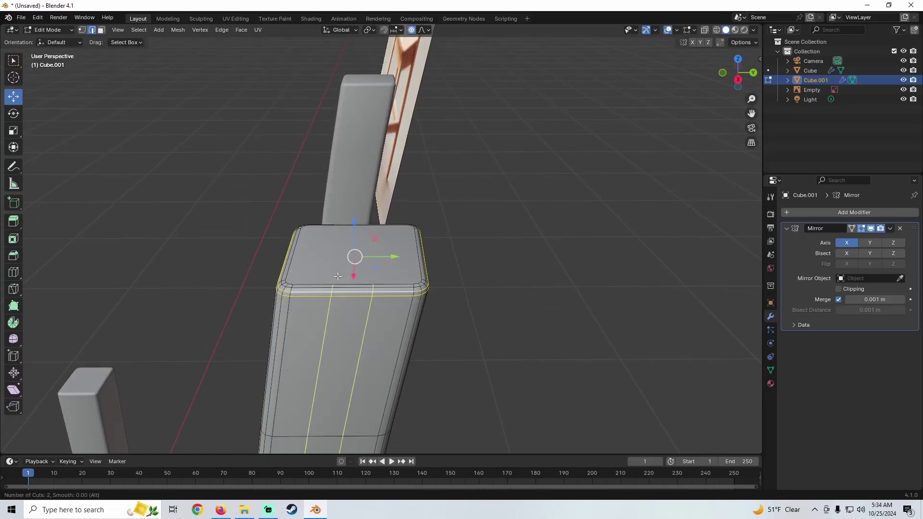
{"action": "scroll", "coordinate": [338, 276], "scroll_direction": "up", "scroll_amount": 1}
{"action": "key", "text": "Escape"}
{"action": "scroll", "coordinate": [336, 288], "scroll_direction": "up", "scroll_amount": 6}
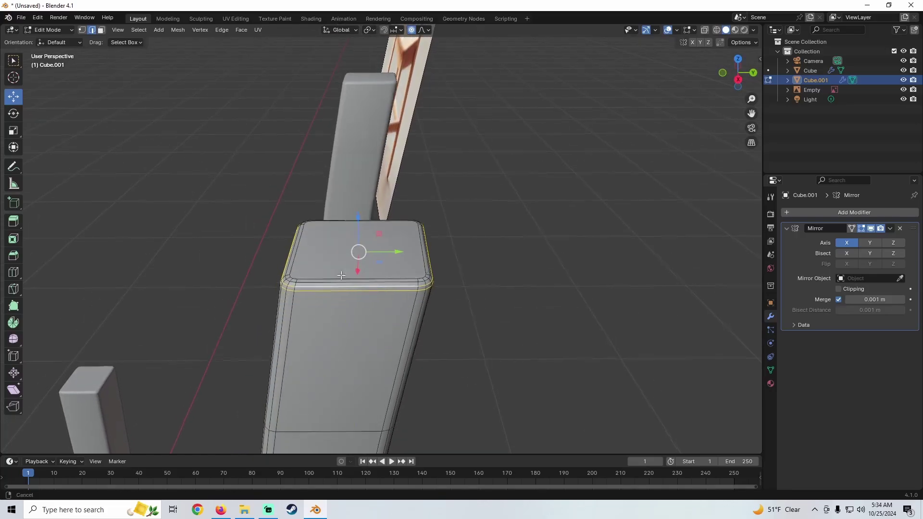
{"action": "key", "text": "ctrl+r"}
{"action": "scroll", "coordinate": [353, 182], "scroll_direction": "up", "scroll_amount": 2}
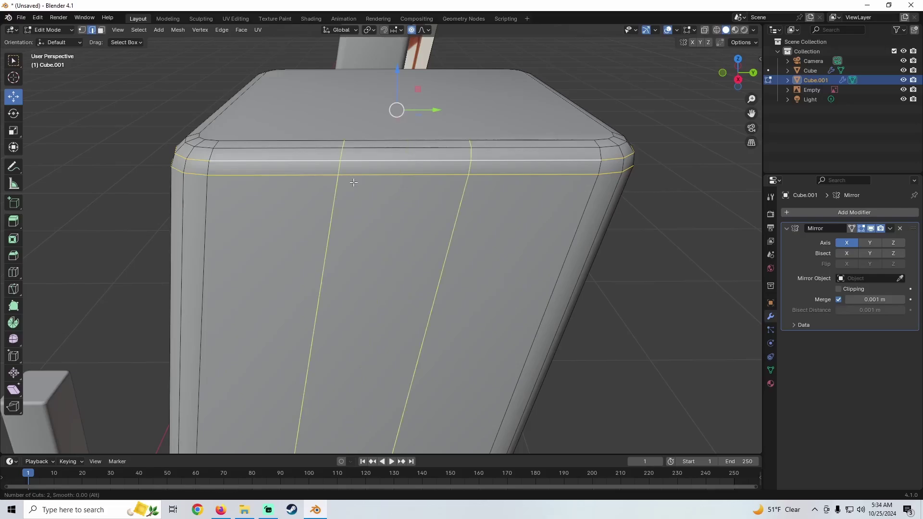
{"action": "middle_click_drag", "start_coordinate": [353, 183], "coordinate": [349, 340]}
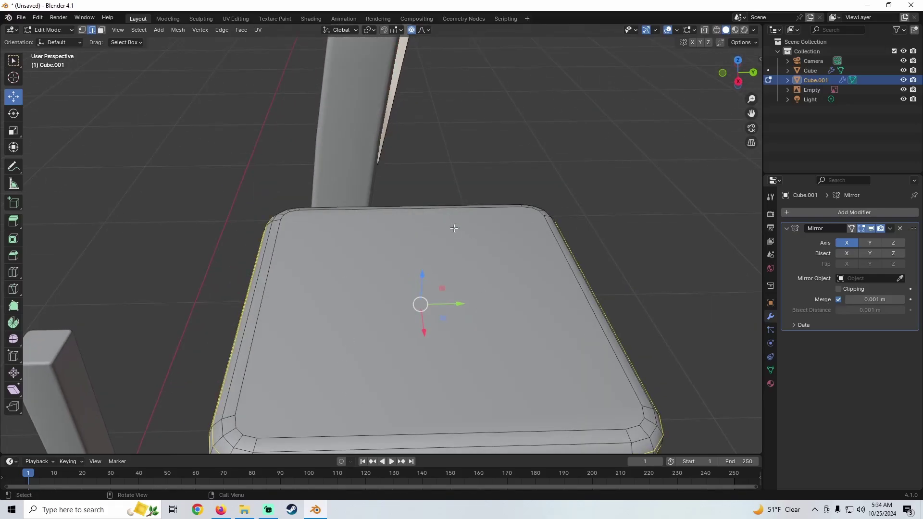
{"action": "middle_click_drag", "start_coordinate": [454, 228], "coordinate": [377, 246]}
Add three evenly spaced lengthwise loop cuts to the back leg's side, without sliding them.
{"action": "key", "text": "ctrl+r"}
{"action": "scroll", "coordinate": [377, 246], "scroll_direction": "up", "scroll_amount": 2}
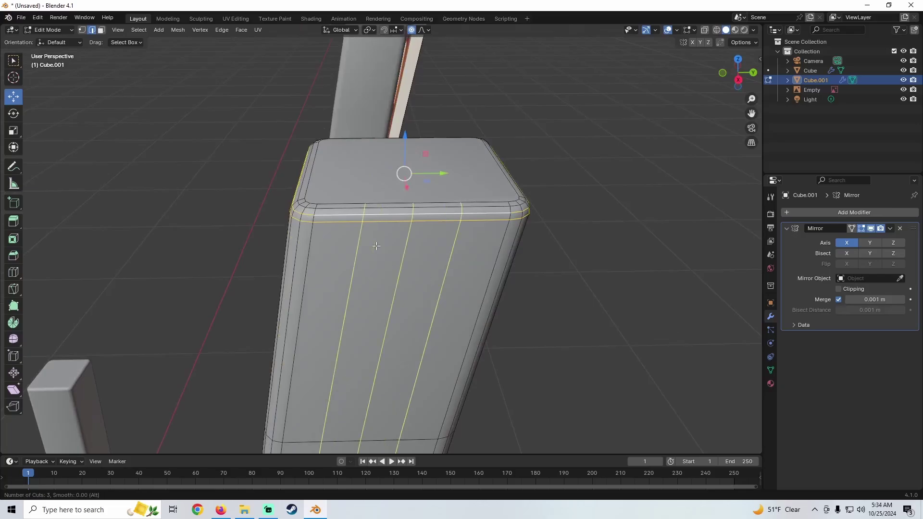
{"action": "left_click", "coordinate": [376, 245]}
{"action": "right_click", "coordinate": [409, 223]}
{"action": "scroll", "coordinate": [235, 144], "scroll_direction": "down", "scroll_amount": 2}
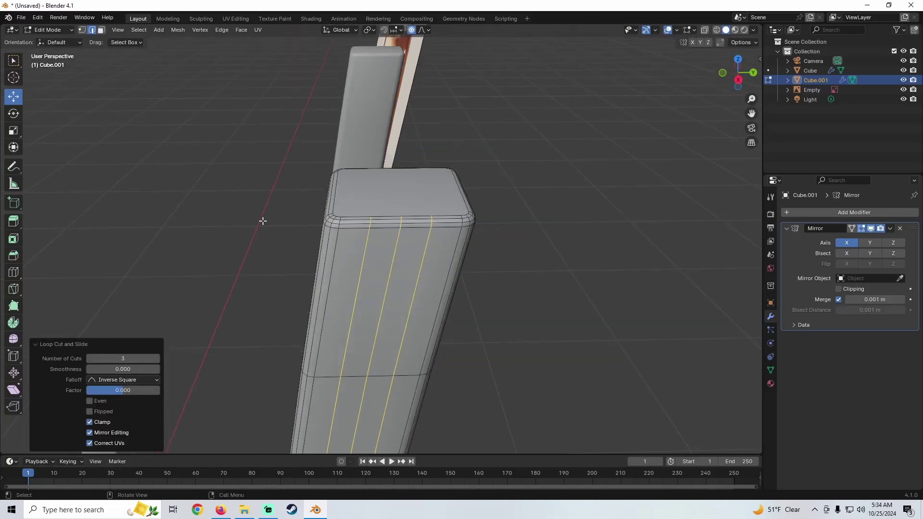
{"action": "scroll", "coordinate": [295, 233], "scroll_direction": "down", "scroll_amount": 7}
{"action": "middle_click_drag", "start_coordinate": [365, 303], "coordinate": [358, 294], "text": "shift"}
{"action": "scroll", "coordinate": [358, 294], "scroll_direction": "up", "scroll_amount": 6}
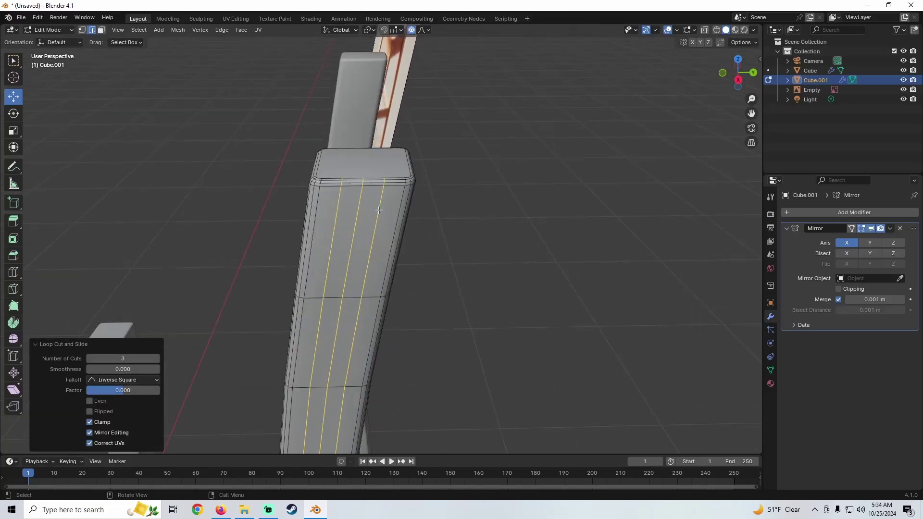
{"action": "scroll", "coordinate": [366, 208], "scroll_direction": "down", "scroll_amount": 3}
Try raising the three new loops about 0.012 m along Z with Smooth proportional editing.
{"action": "mouse_move", "coordinate": [362, 390]}
{"action": "left_mouse_down"}
{"action": "mouse_move", "coordinate": [363, 363]}
{"action": "mouse_move", "coordinate": [363, 386]}
{"action": "left_mouse_up"}
{"action": "scroll", "coordinate": [387, 204], "scroll_direction": "up", "scroll_amount": 3}
{"action": "middle_click_drag", "start_coordinate": [387, 204], "coordinate": [416, 221]}
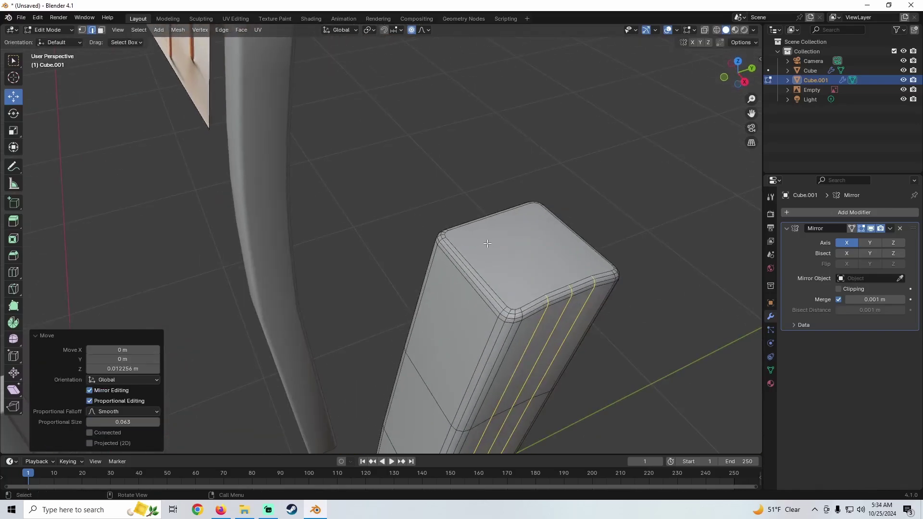
Undo the loops' upward move and the three lengthwise loop cuts on the post.
{"action": "key", "text": "ctrl+z"}
{"action": "middle_click_drag", "start_coordinate": [496, 275], "coordinate": [461, 262]}
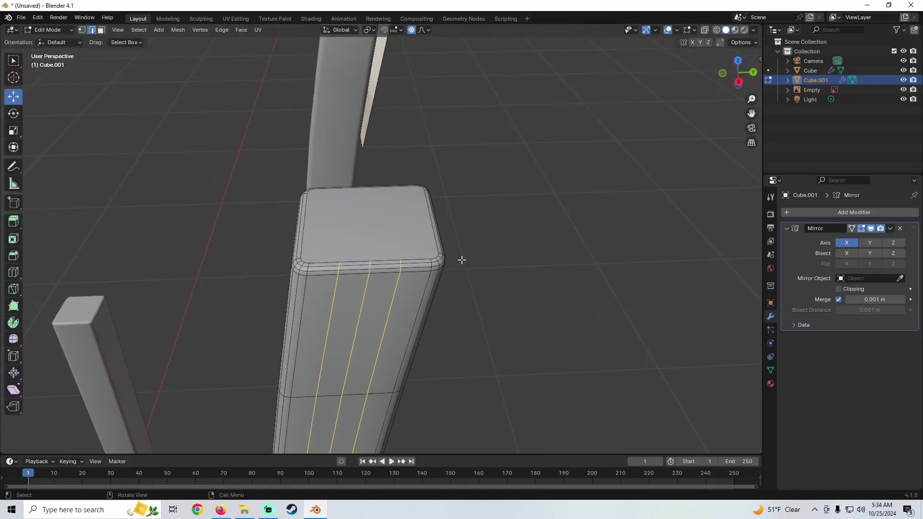
{"action": "left_click", "coordinate": [462, 259], "text": "alt"}
{"action": "middle_click_drag", "start_coordinate": [366, 258], "coordinate": [284, 206]}
{"action": "scroll", "coordinate": [337, 260], "scroll_direction": "up", "scroll_amount": 6}
{"action": "middle_click_drag", "start_coordinate": [337, 260], "coordinate": [310, 222]}
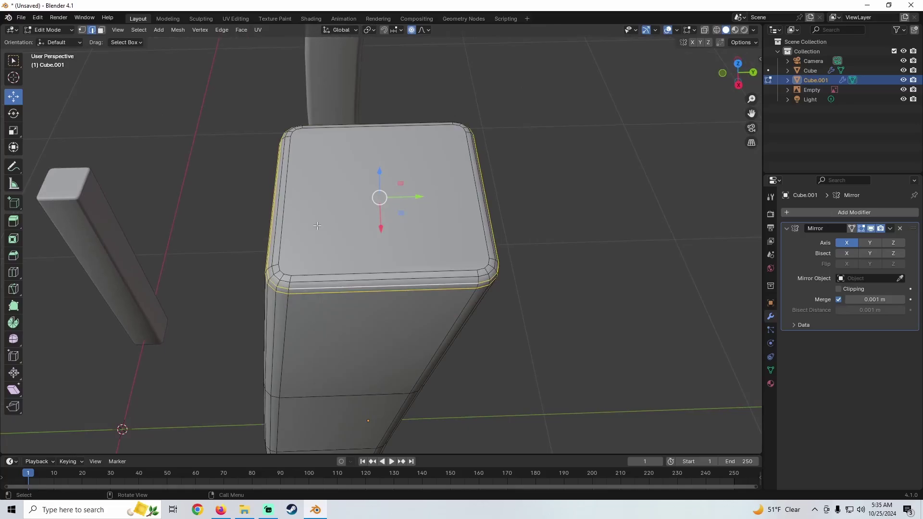
{"action": "middle_click_drag", "start_coordinate": [289, 261], "coordinate": [293, 237]}
Switch to vertex selection and connect opposite corner vertices with edges across the post's top face along its negative Y side.
{"action": "key", "text": "Tab"}
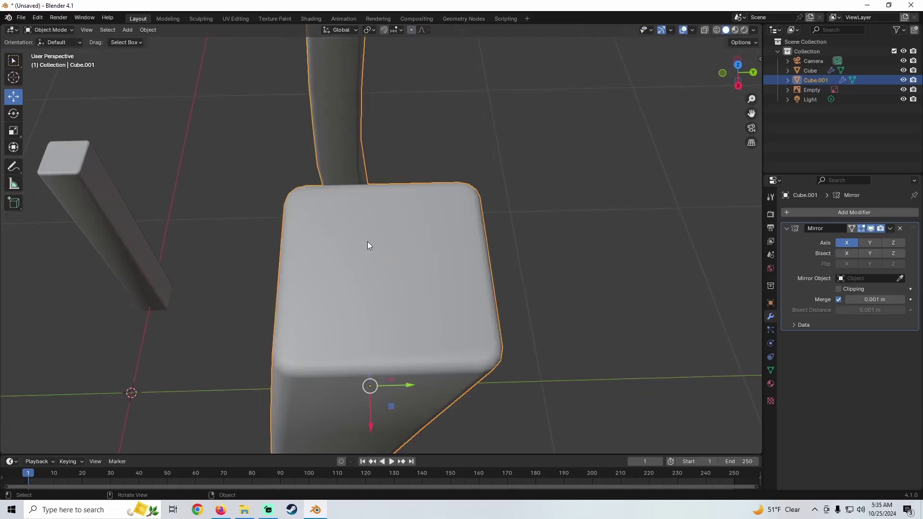
{"action": "key", "text": "Tab"}
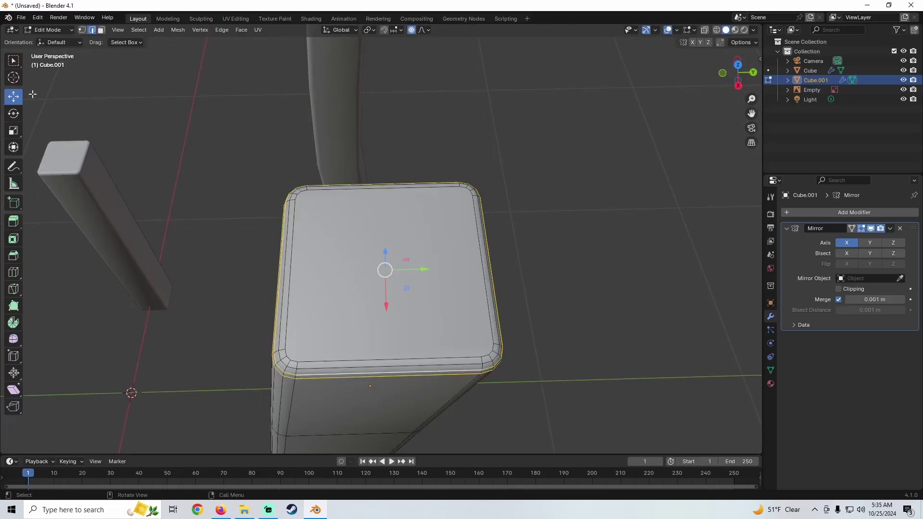
{"action": "left_click", "coordinate": [83, 32]}
{"action": "middle_click_drag", "start_coordinate": [294, 342], "coordinate": [296, 296]}
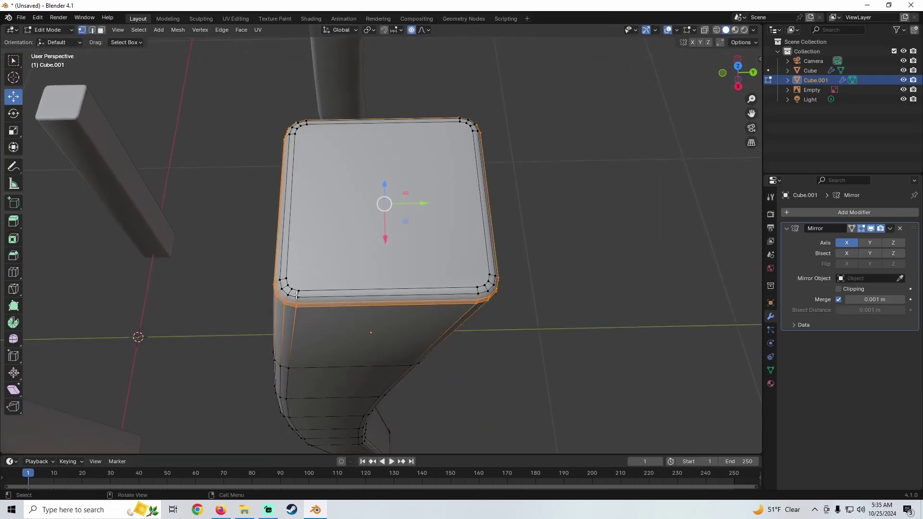
{"action": "scroll", "coordinate": [296, 295], "scroll_direction": "up", "scroll_amount": 3}
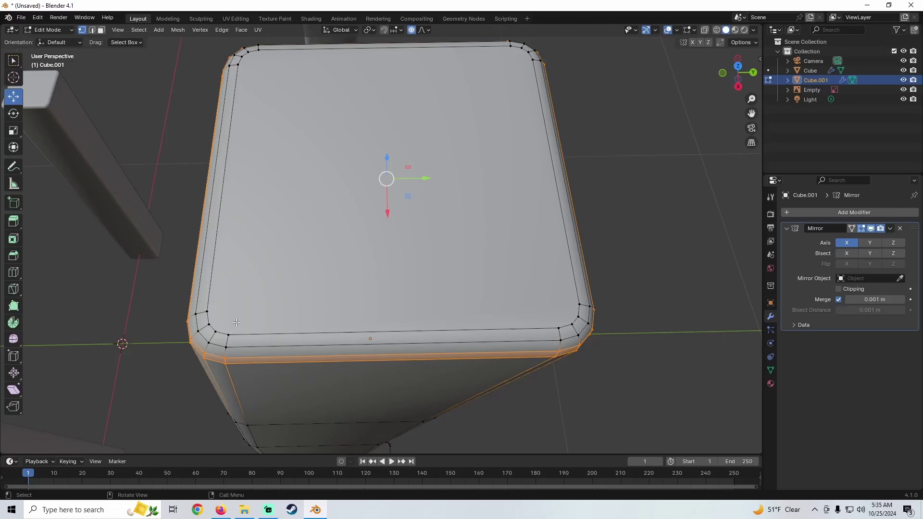
{"action": "middle_click_drag", "start_coordinate": [236, 322], "coordinate": [212, 267], "text": "shift"}
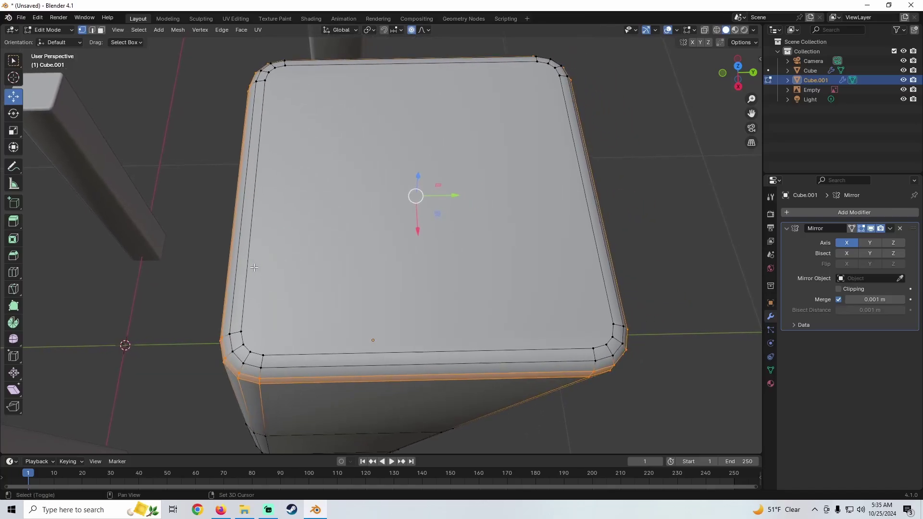
{"action": "left_click", "coordinate": [251, 347]}
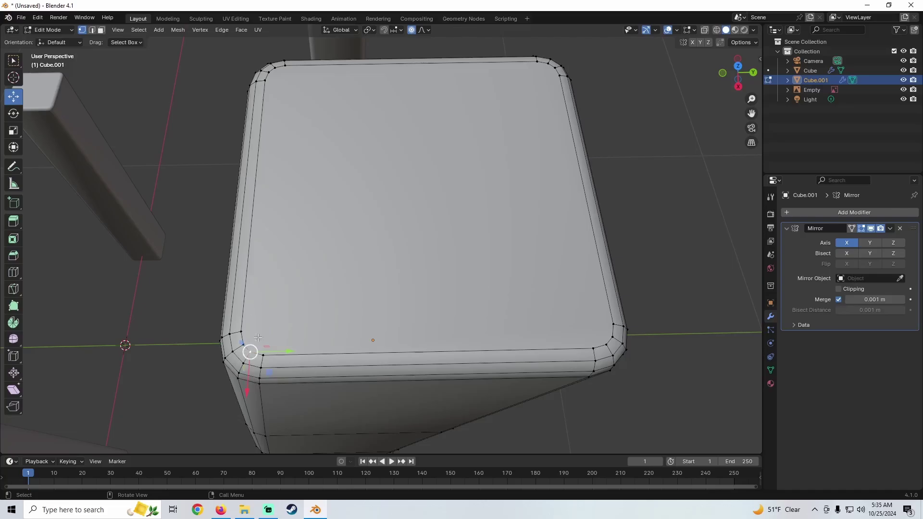
{"action": "left_click", "coordinate": [275, 69], "text": "shift"}
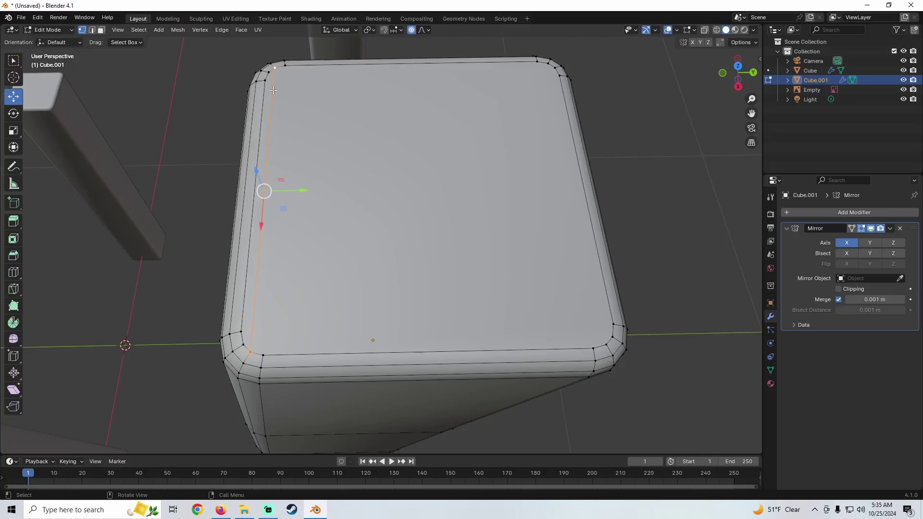
{"action": "left_click", "coordinate": [264, 353]}
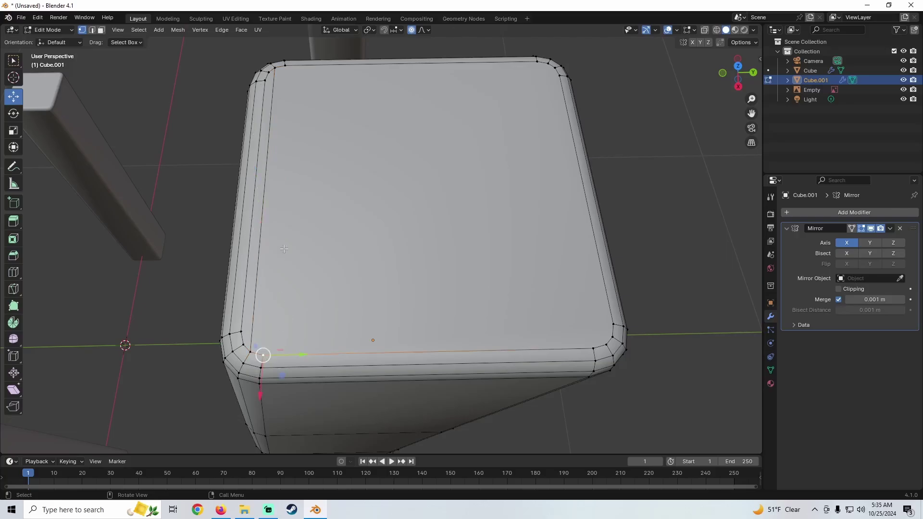
{"action": "left_click", "coordinate": [286, 69], "text": "shift"}
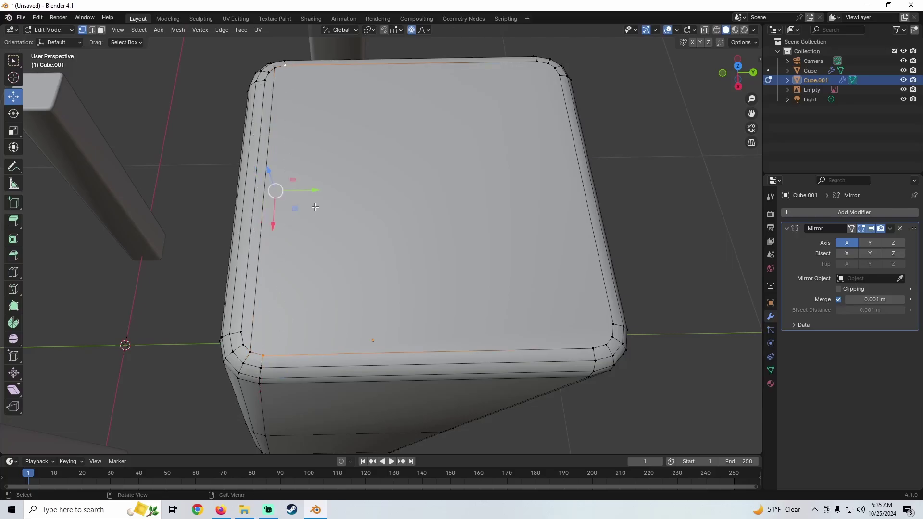
{"action": "middle_click_drag", "start_coordinate": [609, 341], "coordinate": [401, 326], "text": "shift"}
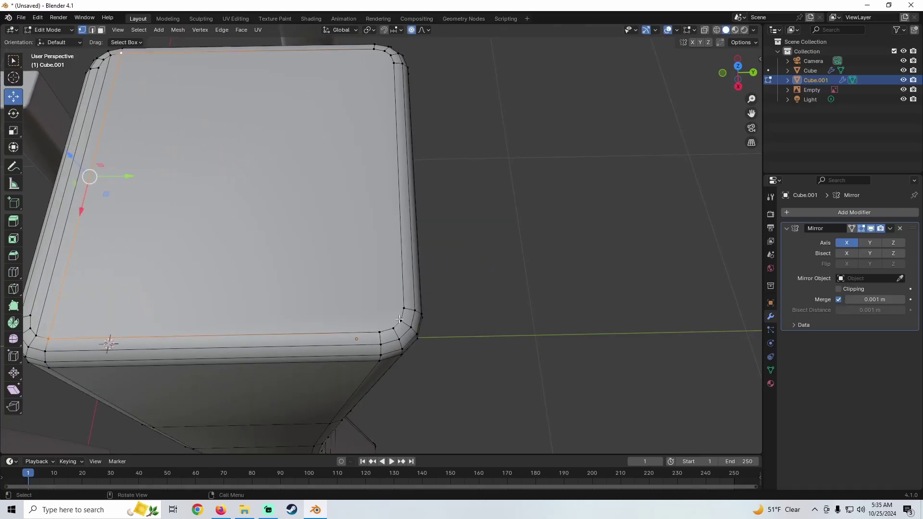
Connect opposite corner vertices with edges across the post's top face along its positive Y side.
{"action": "left_click", "coordinate": [393, 326]}
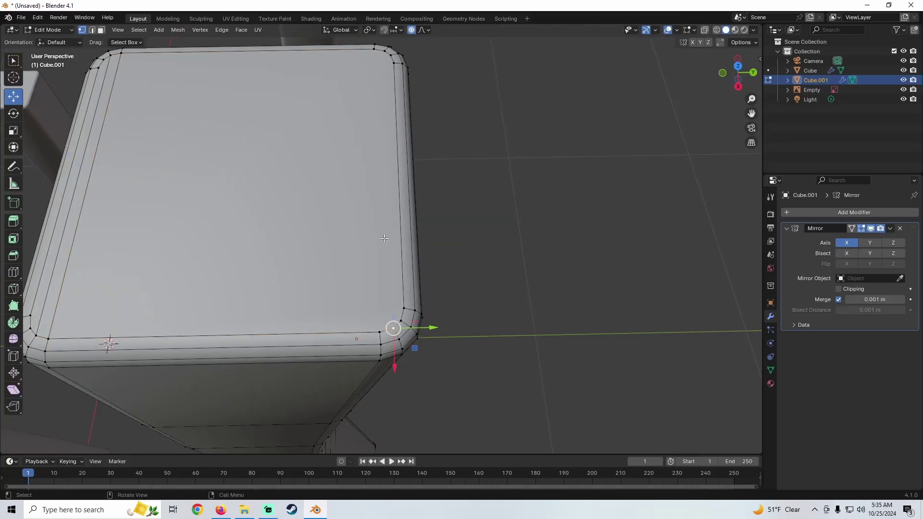
{"action": "middle_click_drag", "start_coordinate": [286, 222], "coordinate": [391, 337], "text": "shift"}
{"action": "left_click", "coordinate": [482, 358]}
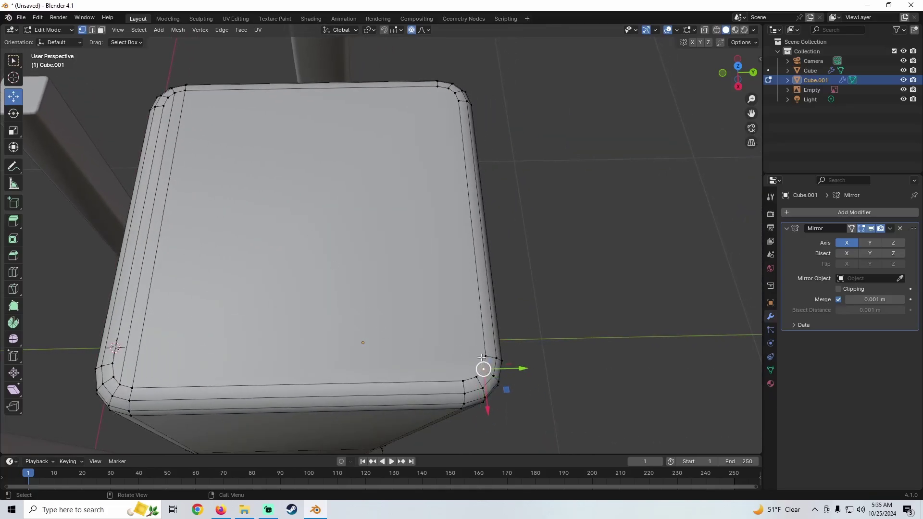
{"action": "left_click", "coordinate": [453, 93], "text": "shift"}
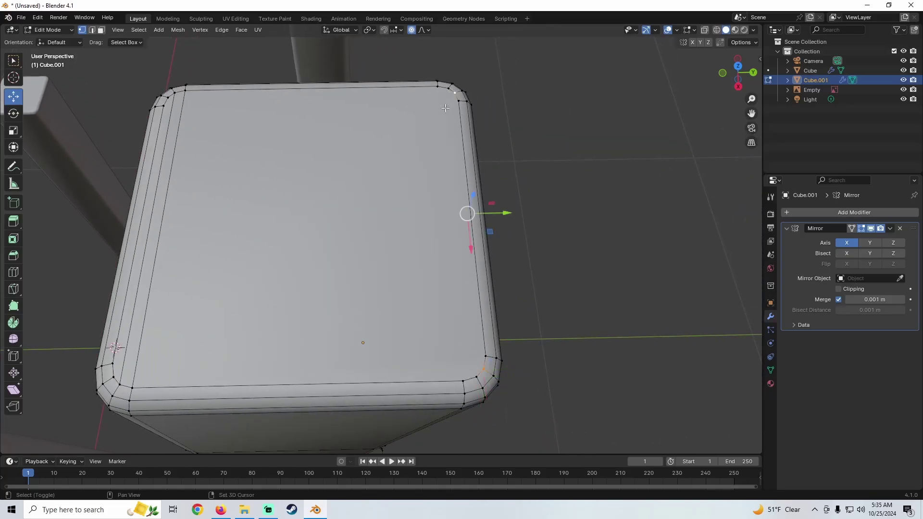
{"action": "middle_click_drag", "start_coordinate": [412, 171], "coordinate": [378, 176]}
{"action": "left_click", "coordinate": [361, 224]}
{"action": "left_click", "coordinate": [398, 77], "text": "shift"}
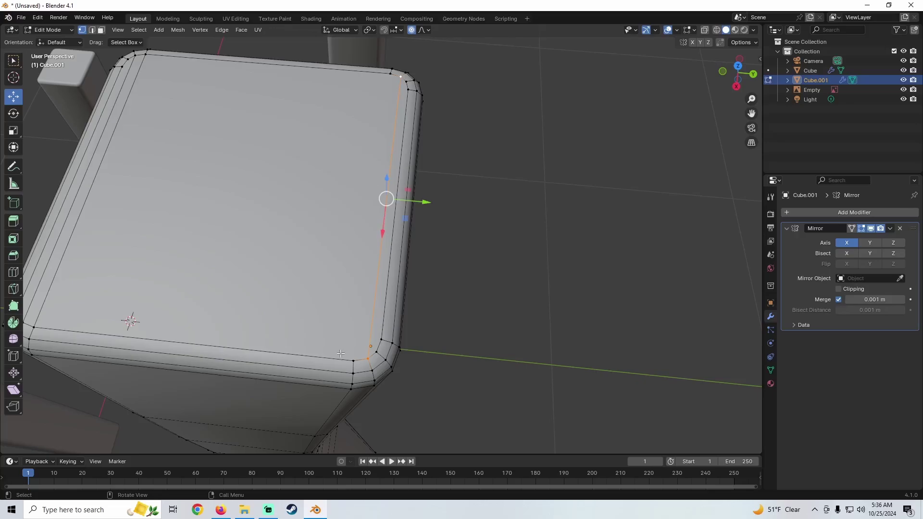
{"action": "left_click", "coordinate": [406, 82]}
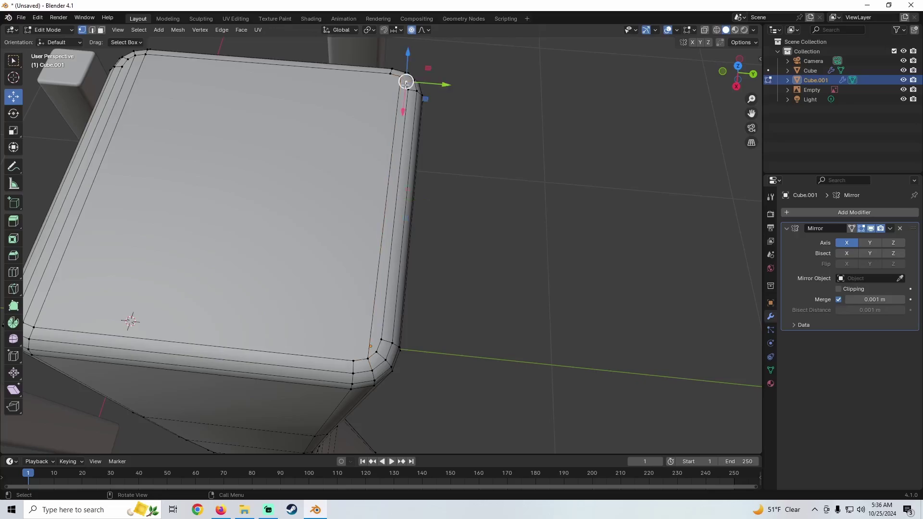
{"action": "left_click", "coordinate": [374, 351], "text": "shift"}
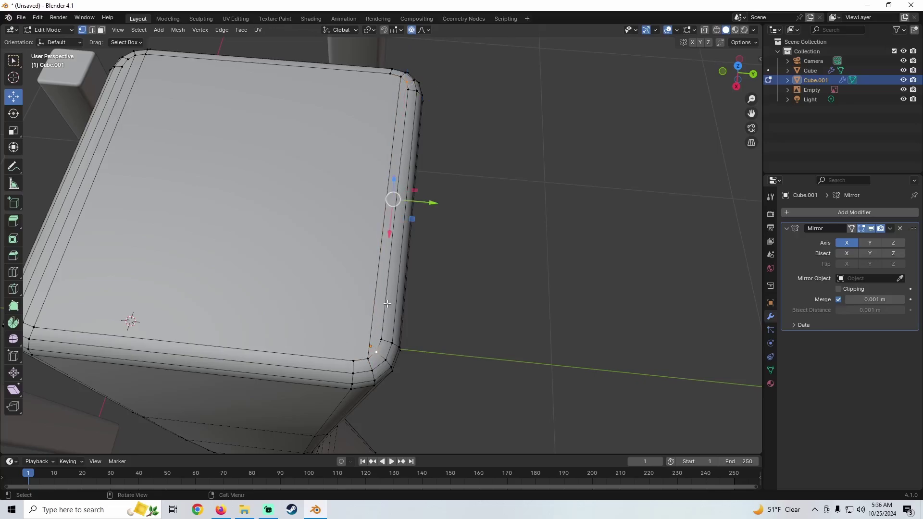
{"action": "left_click", "coordinate": [352, 359]}
{"action": "left_click", "coordinate": [389, 76], "text": "shift"}
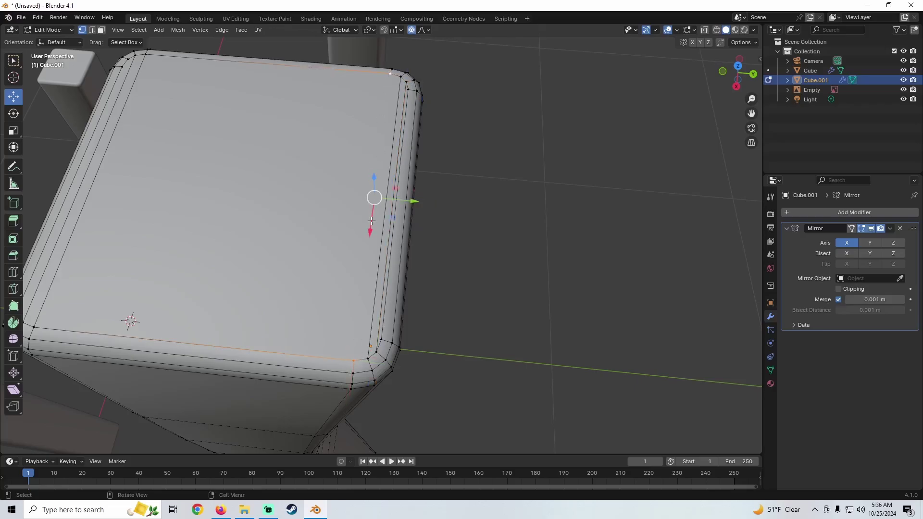
{"action": "scroll", "coordinate": [349, 261], "scroll_direction": "down", "scroll_amount": 5}
{"action": "middle_click_drag", "start_coordinate": [282, 242], "coordinate": [285, 226]}
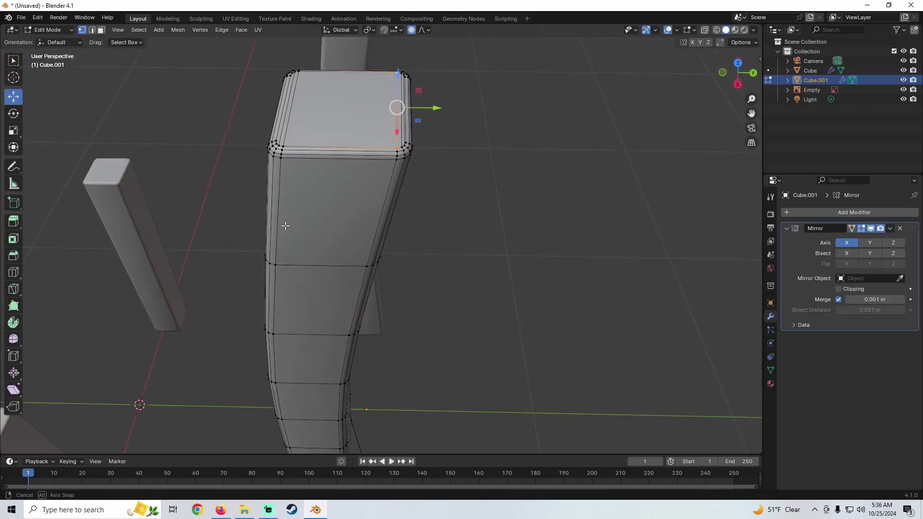
{"action": "key", "text": "ctrl+r"}
{"action": "middle_click_drag", "start_coordinate": [318, 160], "coordinate": [377, 232]}
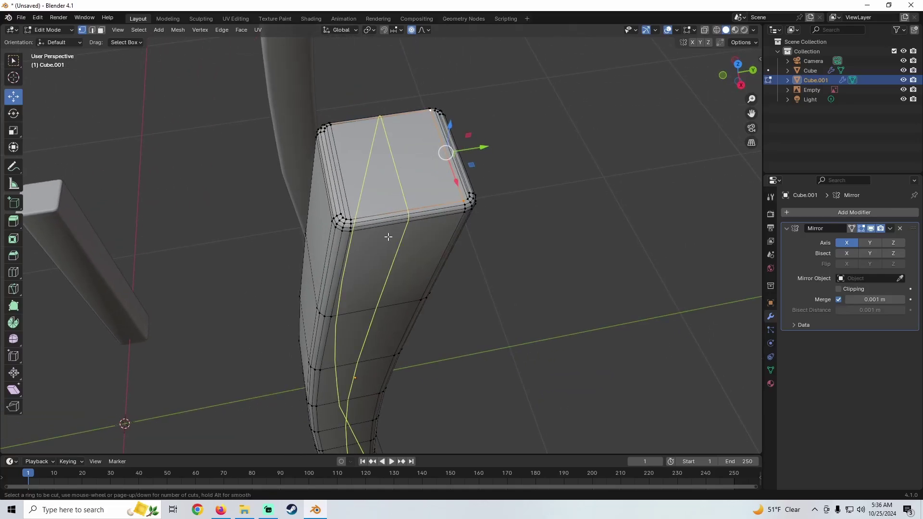
{"action": "key", "text": "Escape"}
{"action": "middle_click_drag", "start_coordinate": [389, 237], "coordinate": [351, 187]}
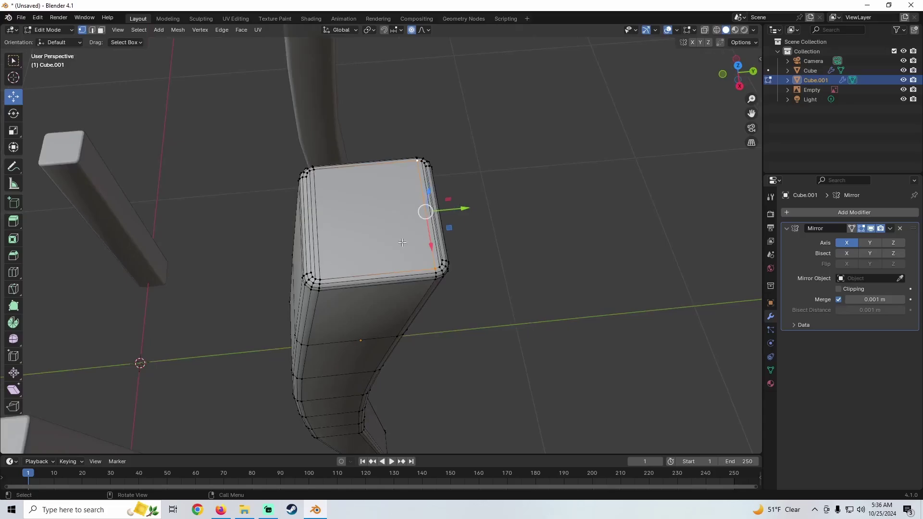
Add five evenly spaced lengthwise loop cuts along the post without sliding them, and switch to edge selection.
{"action": "middle_click_drag", "start_coordinate": [384, 243], "coordinate": [380, 268]}
{"action": "key", "text": "ctrl+r"}
{"action": "scroll", "coordinate": [384, 253], "scroll_direction": "up", "scroll_amount": 3}
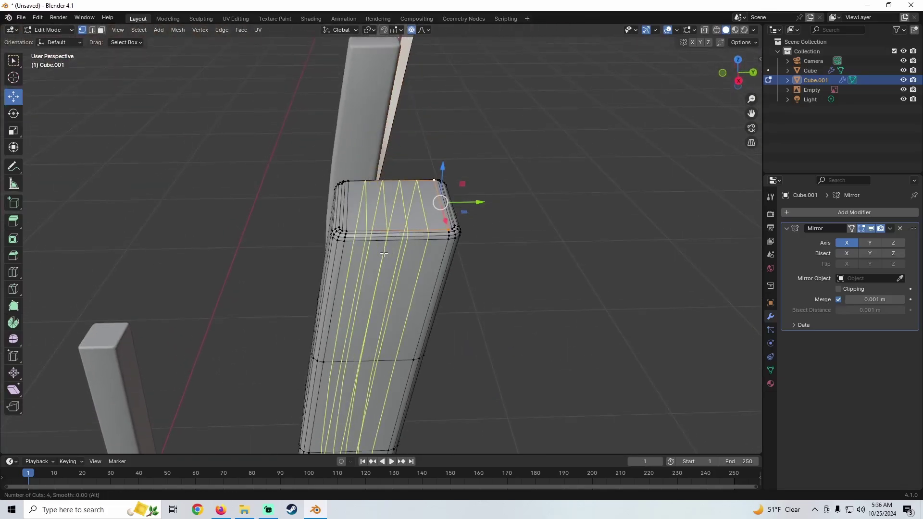
{"action": "scroll", "coordinate": [383, 253], "scroll_direction": "up", "scroll_amount": 1}
{"action": "left_click", "coordinate": [383, 253]}
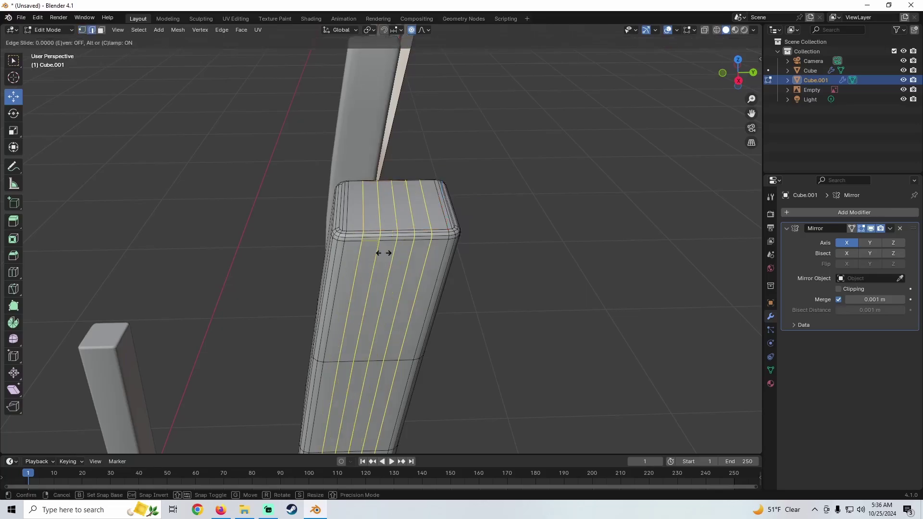
{"action": "right_click", "coordinate": [384, 253]}
{"action": "middle_click_drag", "start_coordinate": [401, 201], "coordinate": [387, 210], "text": "shift"}
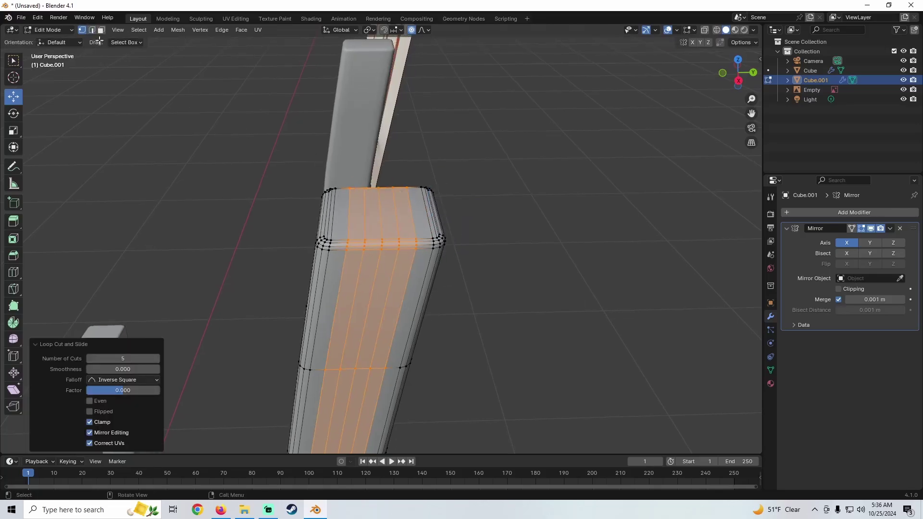
{"action": "left_click", "coordinate": [93, 30]}
Examine the shape of the backrest post tops in the chair reference image.
{"action": "middle_click_drag", "start_coordinate": [346, 231], "coordinate": [356, 225]}
{"action": "scroll", "coordinate": [356, 226], "scroll_direction": "down", "scroll_amount": 2}
{"action": "middle_click_drag", "start_coordinate": [294, 184], "coordinate": [356, 177]}
{"action": "scroll", "coordinate": [336, 173], "scroll_direction": "down", "scroll_amount": 8}
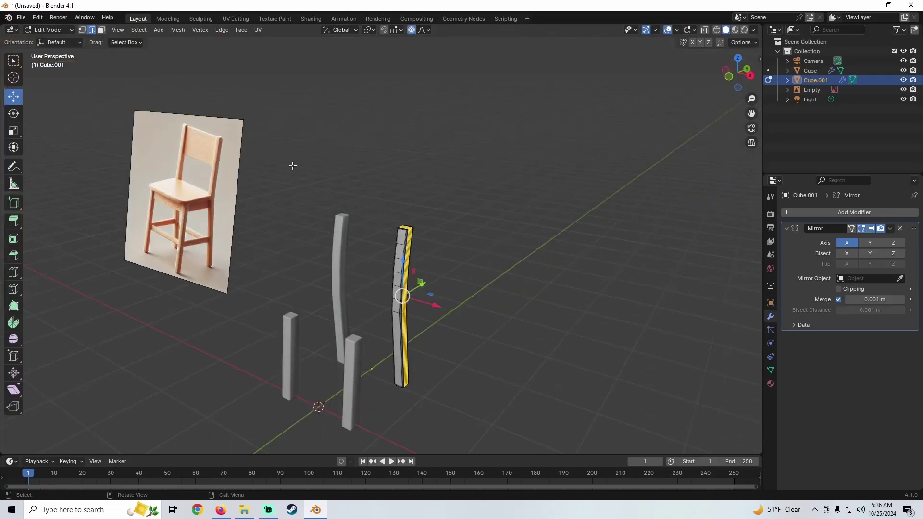
{"action": "middle_click_drag", "start_coordinate": [211, 154], "coordinate": [299, 271], "text": "shift"}
{"action": "scroll", "coordinate": [298, 272], "scroll_direction": "up", "scroll_amount": 5}
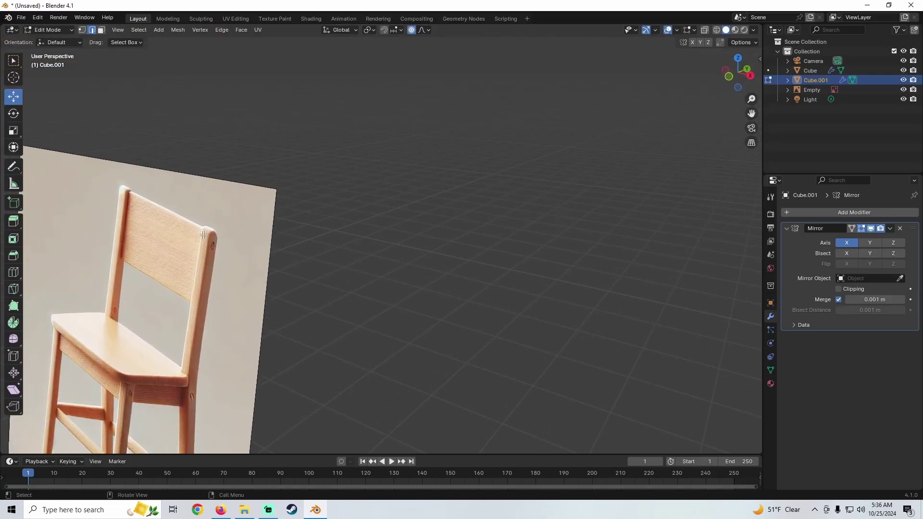
{"action": "scroll", "coordinate": [218, 241], "scroll_direction": "down", "scroll_amount": 4}
{"action": "middle_click_drag", "start_coordinate": [284, 266], "coordinate": [233, 276]}
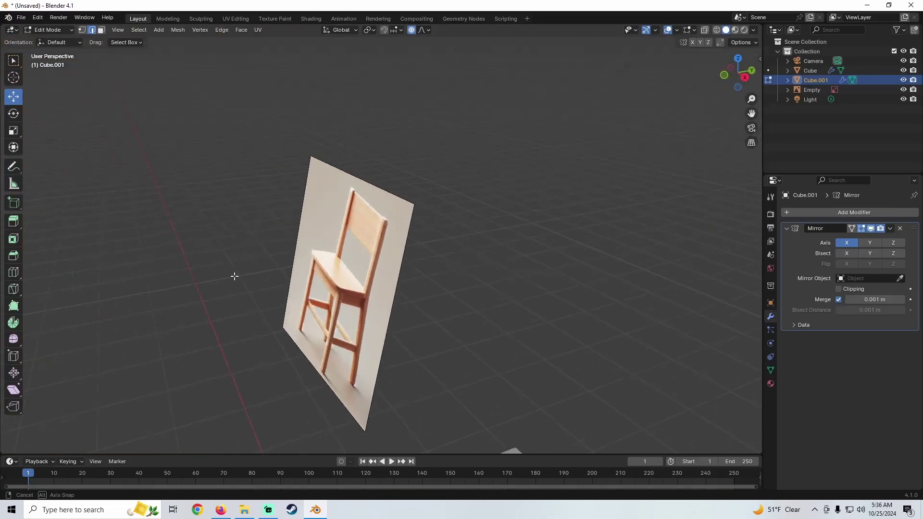
{"action": "middle_click_drag", "start_coordinate": [358, 294], "coordinate": [284, 241], "text": "shift"}
{"action": "middle_click_drag", "start_coordinate": [301, 278], "coordinate": [233, 234], "text": "shift"}
{"action": "middle_click_drag", "start_coordinate": [253, 377], "coordinate": [346, 233], "text": "shift"}
{"action": "scroll", "coordinate": [291, 231], "scroll_direction": "up", "scroll_amount": 2}
{"action": "scroll", "coordinate": [296, 229], "scroll_direction": "up", "scroll_amount": 3}
{"action": "scroll", "coordinate": [347, 235], "scroll_direction": "up", "scroll_amount": 3}
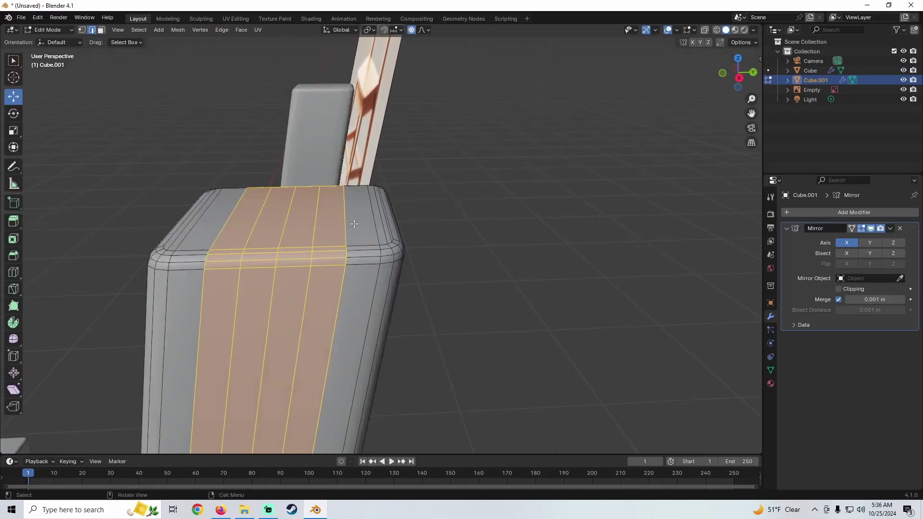
Raise the new loop's top-face edge nearest the positive Y side along Z, using Smooth proportional editing with a size of about 0.112.
{"action": "left_click", "coordinate": [344, 212]}
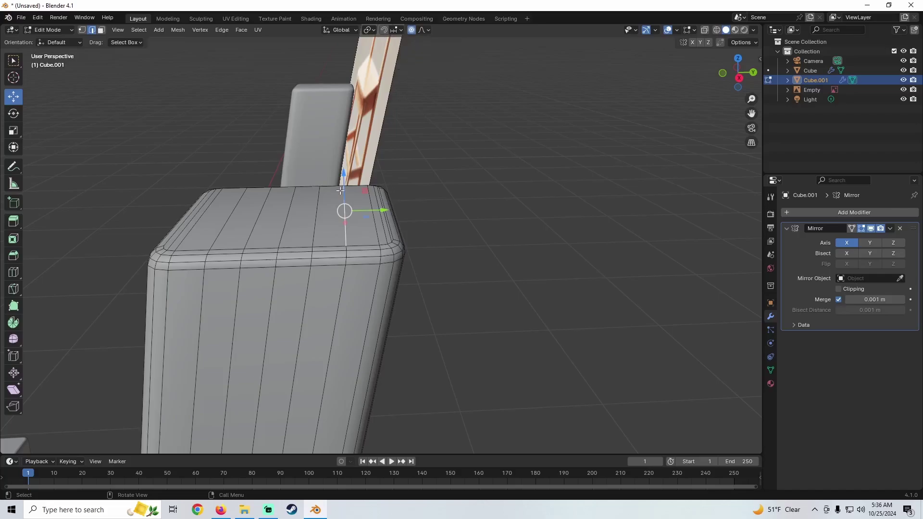
{"action": "left_click_drag", "start_coordinate": [340, 191], "coordinate": [346, 120]}
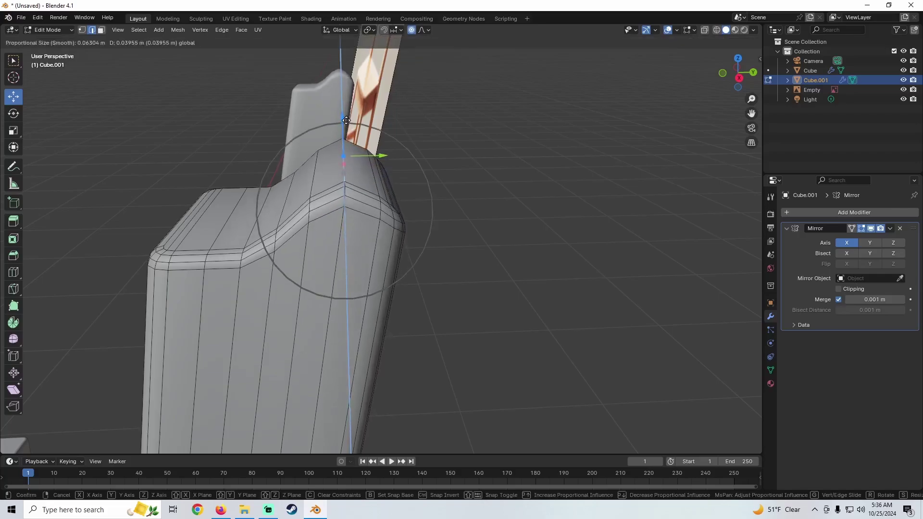
{"action": "right_click", "coordinate": [347, 120]}
{"action": "key", "text": "s"}
{"action": "scroll", "coordinate": [349, 180], "scroll_direction": "up", "scroll_amount": 4}
{"action": "scroll", "coordinate": [349, 182], "scroll_direction": "down", "scroll_amount": 5}
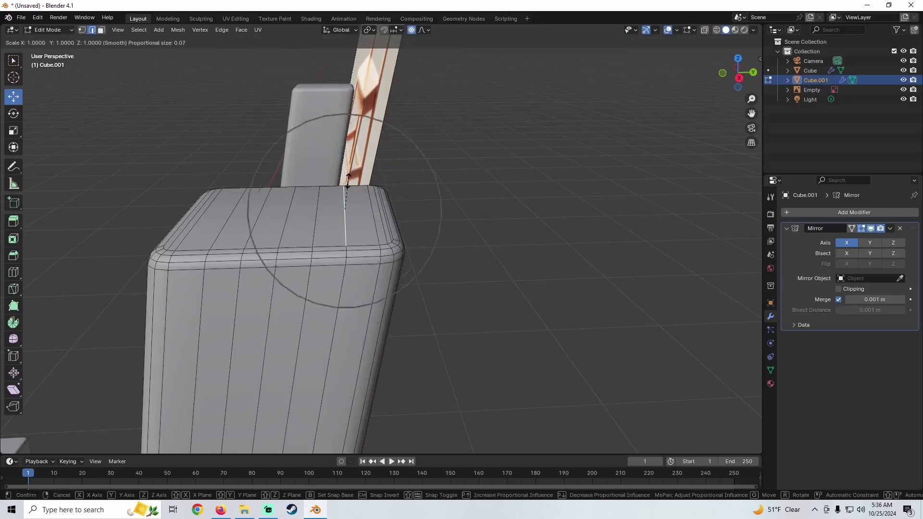
{"action": "scroll", "coordinate": [347, 180], "scroll_direction": "down", "scroll_amount": 4}
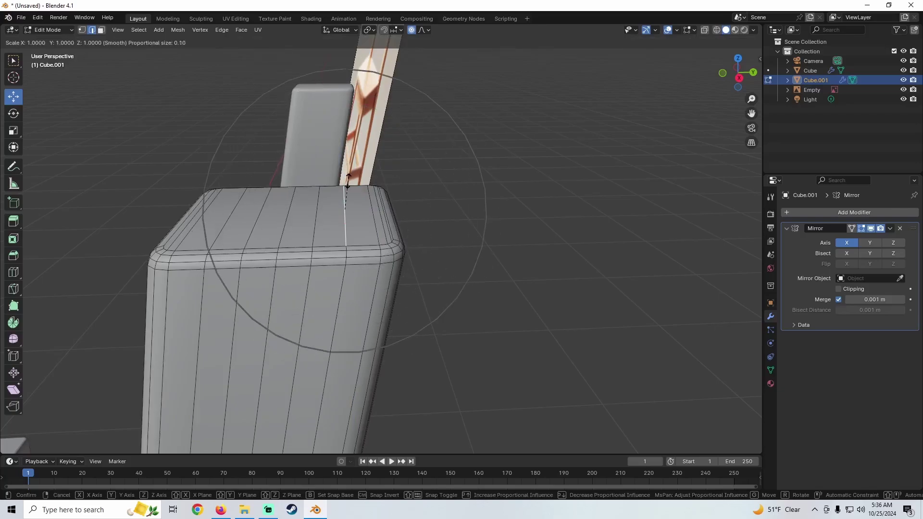
{"action": "scroll", "coordinate": [347, 180], "scroll_direction": "down", "scroll_amount": 1}
{"action": "left_click", "coordinate": [348, 181]}
{"action": "key", "text": "s"}
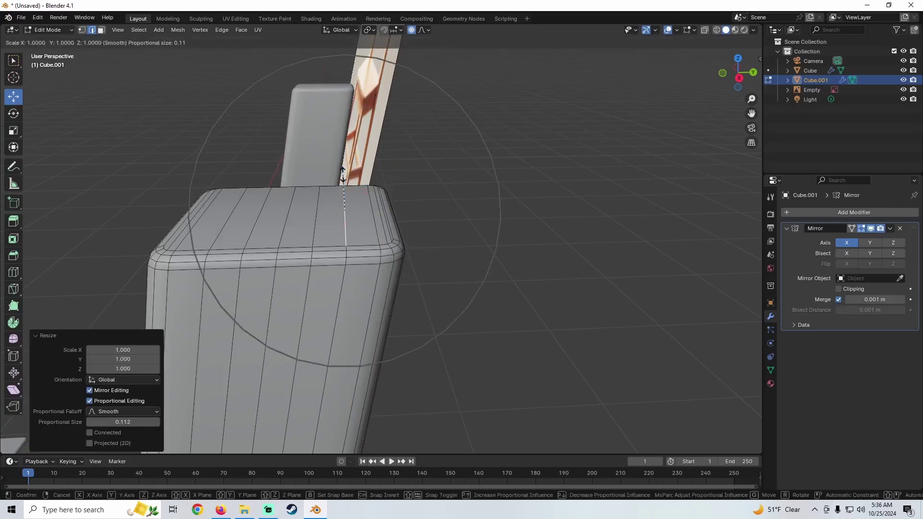
{"action": "right_click", "coordinate": [342, 176]}
{"action": "key", "text": "g"}
{"action": "key", "text": "z"}
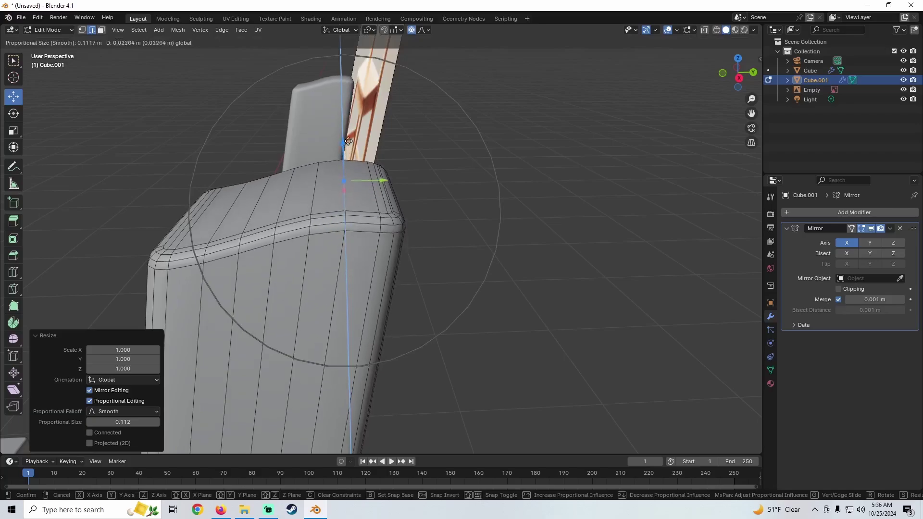
{"action": "left_click", "coordinate": [362, 76]}
Raise the loop edge nearest the top's negative Y side, and lower the outer rim edge beside it about 0.017 m along Z.
{"action": "middle_click_drag", "start_coordinate": [362, 76], "coordinate": [320, 159]}
{"action": "left_click", "coordinate": [326, 172]}
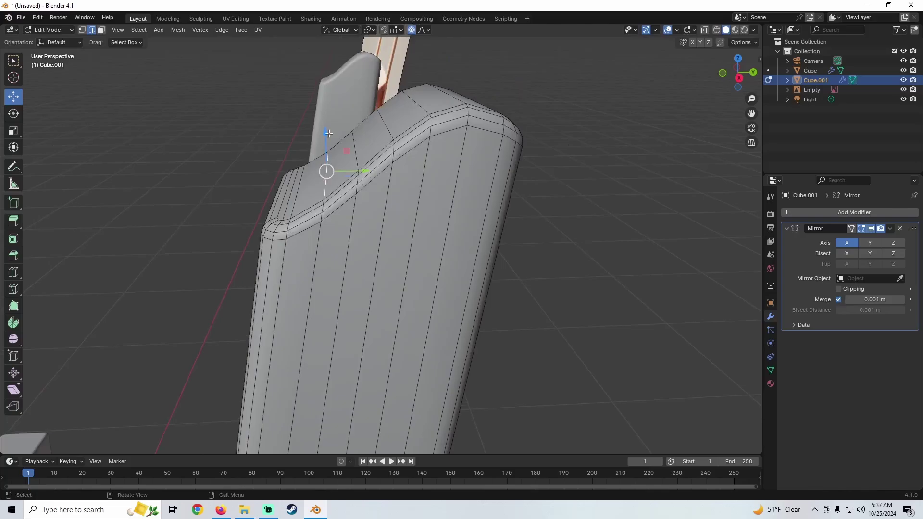
{"action": "left_click_drag", "start_coordinate": [329, 133], "coordinate": [328, 64]}
{"action": "middle_click_drag", "start_coordinate": [296, 154], "coordinate": [273, 149]}
{"action": "left_click", "coordinate": [413, 142]}
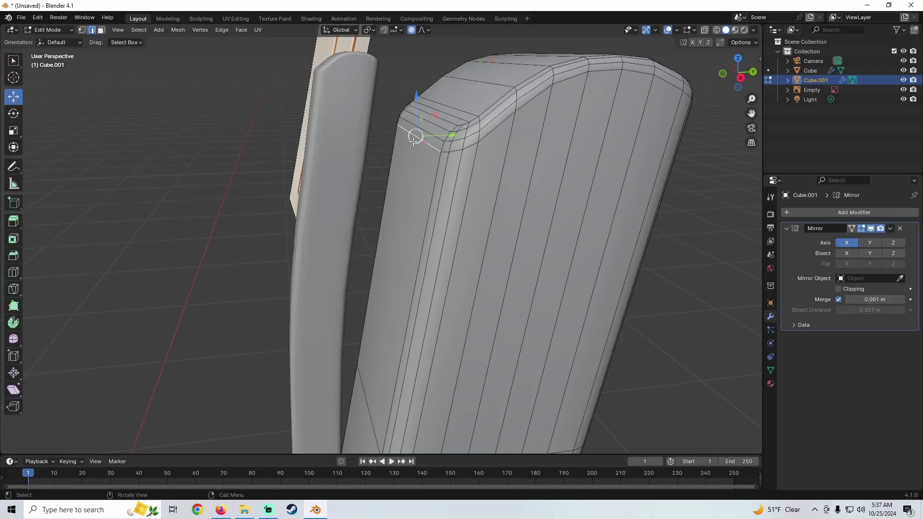
{"action": "left_click_drag", "start_coordinate": [413, 97], "coordinate": [415, 123]}
Nudge a top edge near the post's negative Y rim slightly outward along negative Y.
{"action": "scroll", "coordinate": [395, 143], "scroll_direction": "down", "scroll_amount": 8}
{"action": "middle_click_drag", "start_coordinate": [368, 152], "coordinate": [367, 176]}
{"action": "scroll", "coordinate": [282, 164], "scroll_direction": "up", "scroll_amount": 5}
{"action": "middle_click_drag", "start_coordinate": [338, 165], "coordinate": [367, 200], "text": "shift"}
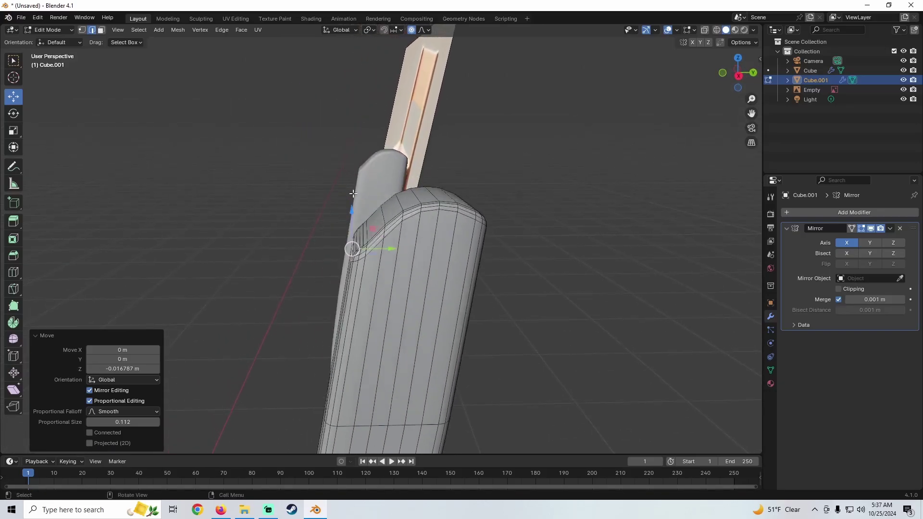
{"action": "scroll", "coordinate": [370, 199], "scroll_direction": "up", "scroll_amount": 2}
{"action": "left_click", "coordinate": [385, 194]}
{"action": "left_click_drag", "start_coordinate": [418, 199], "coordinate": [409, 198]}
Raise the top edge beside the negative Y rim about 0.012 m along Z with the proportional size reduced to 0.052.
{"action": "middle_click_drag", "start_coordinate": [336, 246], "coordinate": [395, 169]}
{"action": "left_click", "coordinate": [395, 168]}
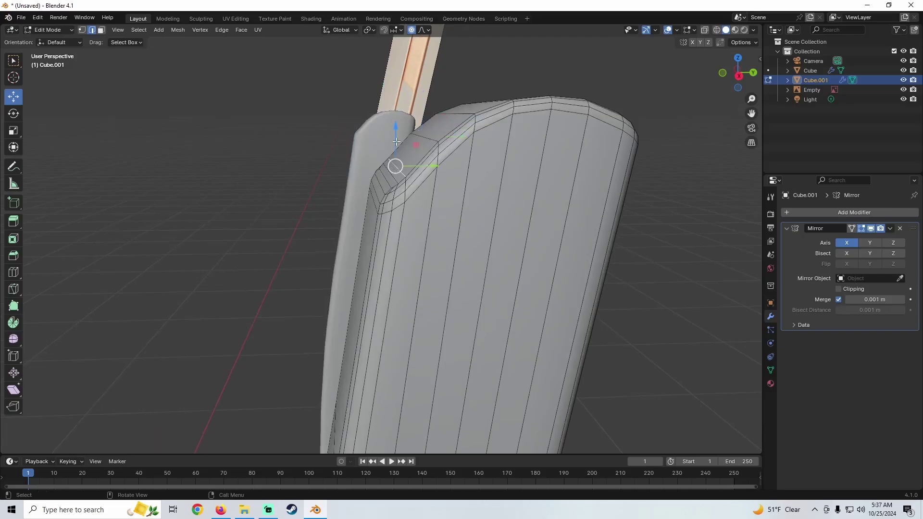
{"action": "left_click_drag", "start_coordinate": [398, 131], "coordinate": [398, 130]}
{"action": "key", "text": "s"}
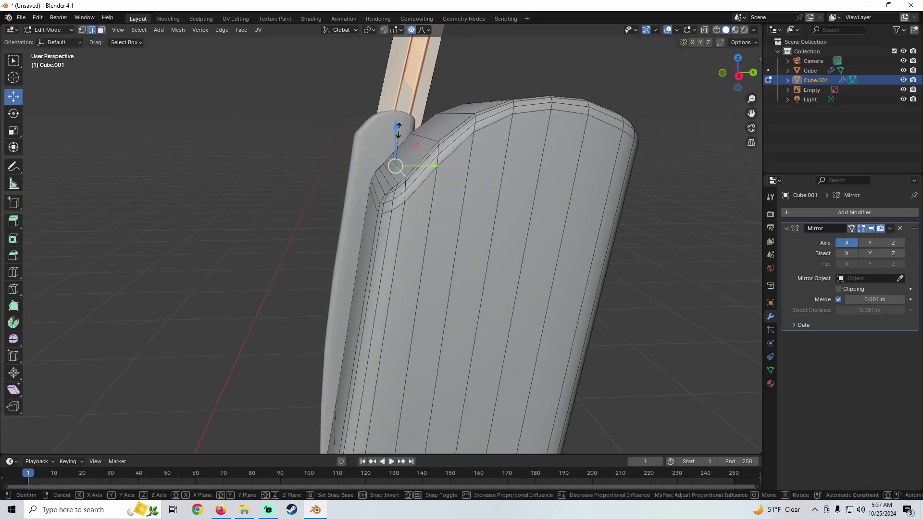
{"action": "scroll", "coordinate": [398, 130], "scroll_direction": "up", "scroll_amount": 6}
{"action": "left_click", "coordinate": [398, 130]}
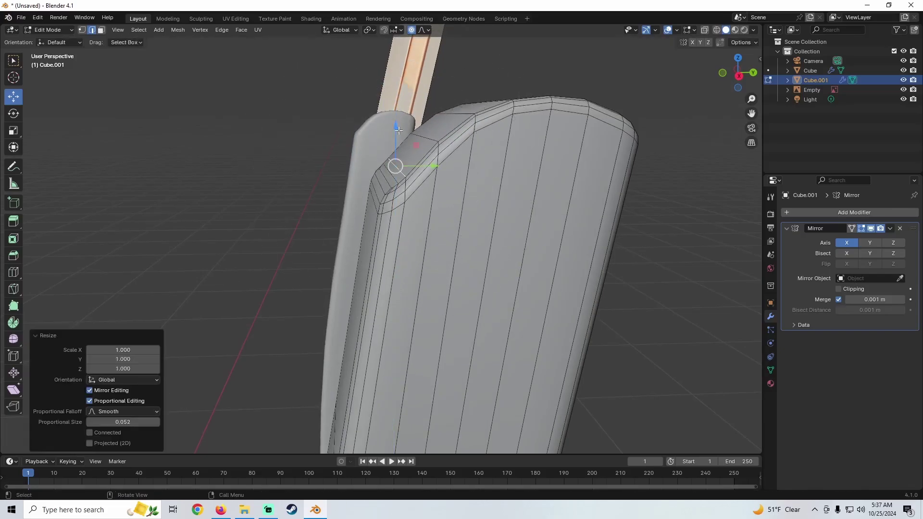
{"action": "left_click_drag", "start_coordinate": [398, 126], "coordinate": [398, 108]}
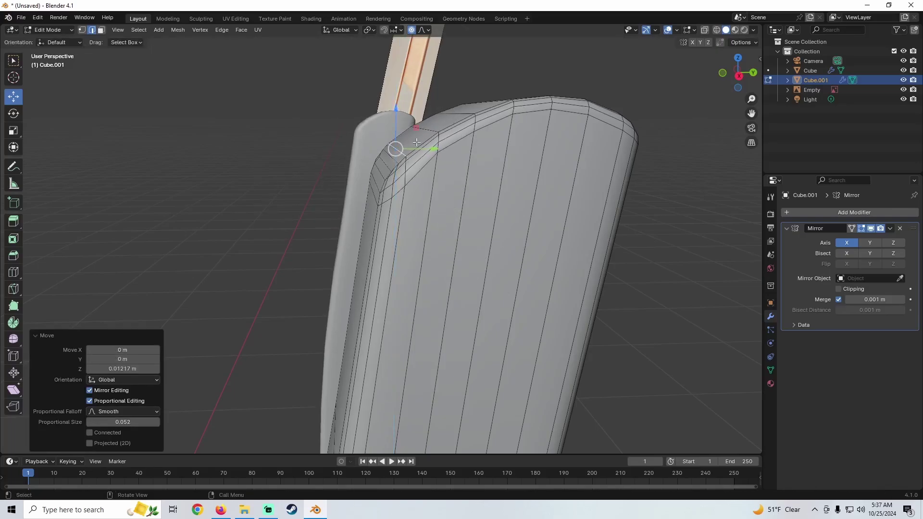
Inspect the rounded post tops from a distance and several angles, in both Object Mode and Edit Mode.
{"action": "scroll", "coordinate": [399, 118], "scroll_direction": "down", "scroll_amount": 4}
{"action": "middle_click_drag", "start_coordinate": [410, 143], "coordinate": [404, 138]}
{"action": "scroll", "coordinate": [357, 154], "scroll_direction": "down", "scroll_amount": 3}
{"action": "key", "text": "Tab"}
{"action": "scroll", "coordinate": [334, 218], "scroll_direction": "down", "scroll_amount": 3}
{"action": "middle_click_drag", "start_coordinate": [333, 218], "coordinate": [457, 261]}
{"action": "scroll", "coordinate": [351, 214], "scroll_direction": "up", "scroll_amount": 4}
{"action": "scroll", "coordinate": [358, 219], "scroll_direction": "up", "scroll_amount": 1}
{"action": "key", "text": "Tab"}
{"action": "key", "text": "Tab"}
{"action": "key", "text": "Tab"}
{"action": "scroll", "coordinate": [405, 239], "scroll_direction": "up", "scroll_amount": 2}
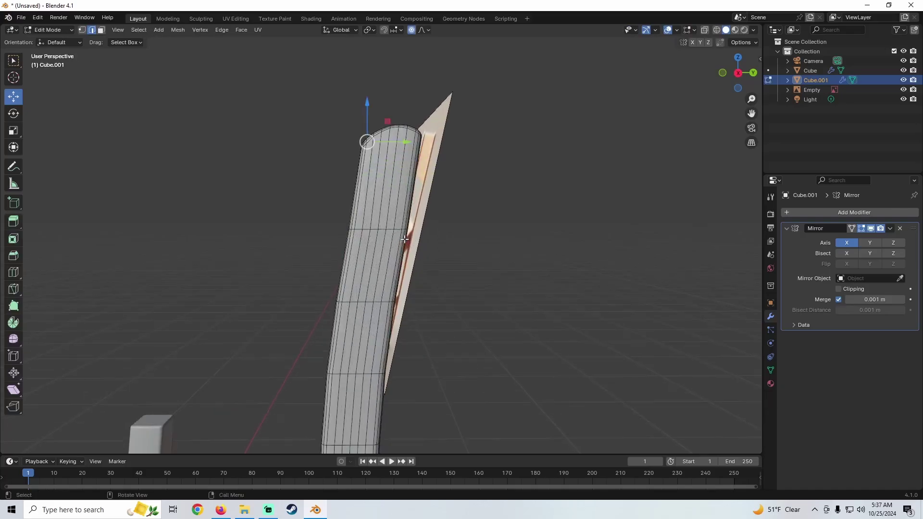
{"action": "key", "text": "Tab"}
{"action": "key", "text": "Tab"}
{"action": "middle_click_drag", "start_coordinate": [369, 181], "coordinate": [371, 186]}
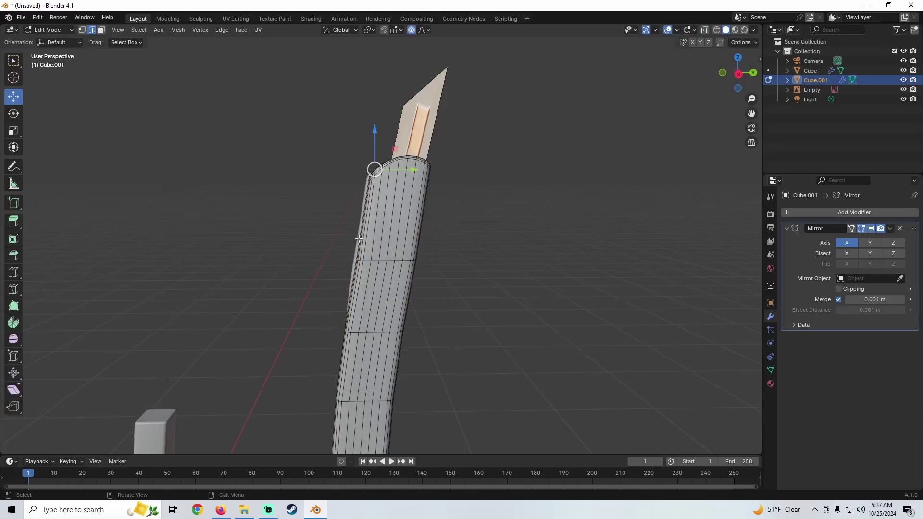
Move the selected top edge of the post slightly along positive Y with the proportional size enlarged to about 0.135 m.
{"action": "scroll", "coordinate": [376, 177], "scroll_direction": "up", "scroll_amount": 2}
{"action": "key", "text": "s"}
{"action": "scroll", "coordinate": [389, 147], "scroll_direction": "down", "scroll_amount": 4}
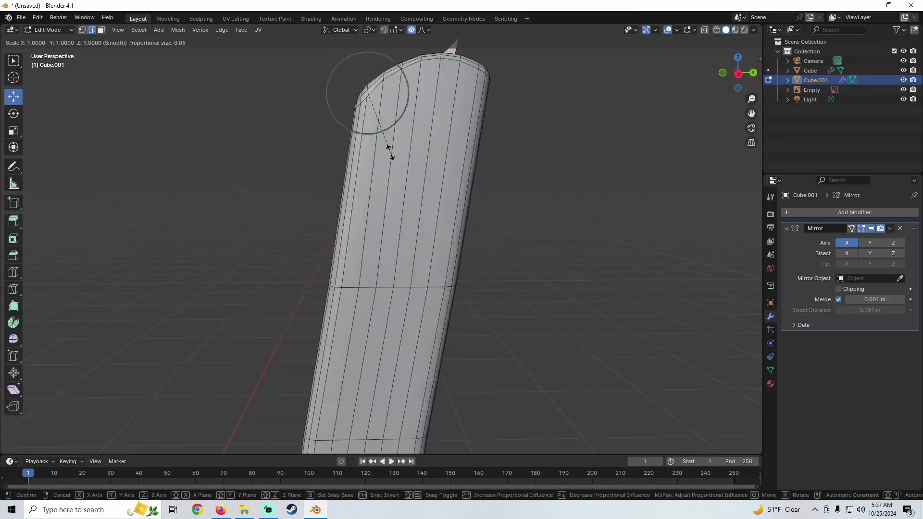
{"action": "scroll", "coordinate": [389, 147], "scroll_direction": "down", "scroll_amount": 4}
{"action": "left_click", "coordinate": [393, 148]}
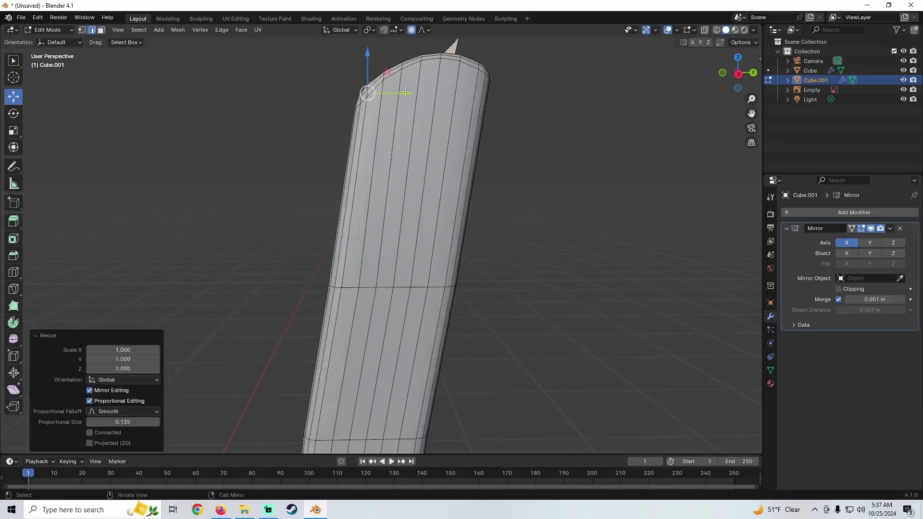
{"action": "key", "text": "g"}
{"action": "key", "text": "y"}
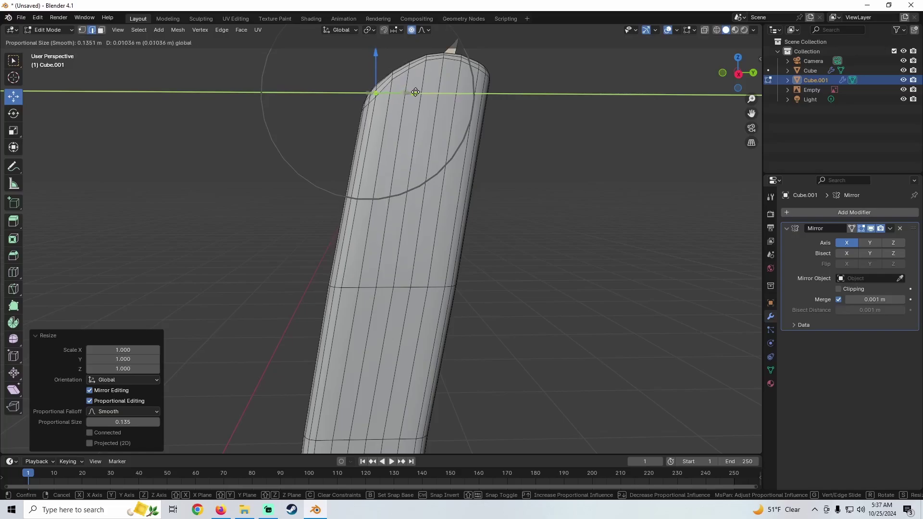
{"action": "left_click_drag", "start_coordinate": [416, 91], "coordinate": [413, 92]}
Inspect the rounded backrest posts and front legs from several angles and distances in Object Mode.
{"action": "key", "text": "Tab"}
{"action": "scroll", "coordinate": [326, 212], "scroll_direction": "down", "scroll_amount": 8}
{"action": "middle_click_drag", "start_coordinate": [326, 212], "coordinate": [442, 217]}
{"action": "middle_click_drag", "start_coordinate": [442, 218], "coordinate": [393, 194], "text": "shift"}
{"action": "scroll", "coordinate": [402, 180], "scroll_direction": "up", "scroll_amount": 3}
{"action": "middle_click_drag", "start_coordinate": [497, 154], "coordinate": [505, 190]}
{"action": "scroll", "coordinate": [355, 171], "scroll_direction": "down", "scroll_amount": 7}
{"action": "middle_click_drag", "start_coordinate": [428, 206], "coordinate": [420, 179], "text": "shift"}
{"action": "scroll", "coordinate": [330, 182], "scroll_direction": "up", "scroll_amount": 3}
{"action": "scroll", "coordinate": [417, 176], "scroll_direction": "up", "scroll_amount": 2}
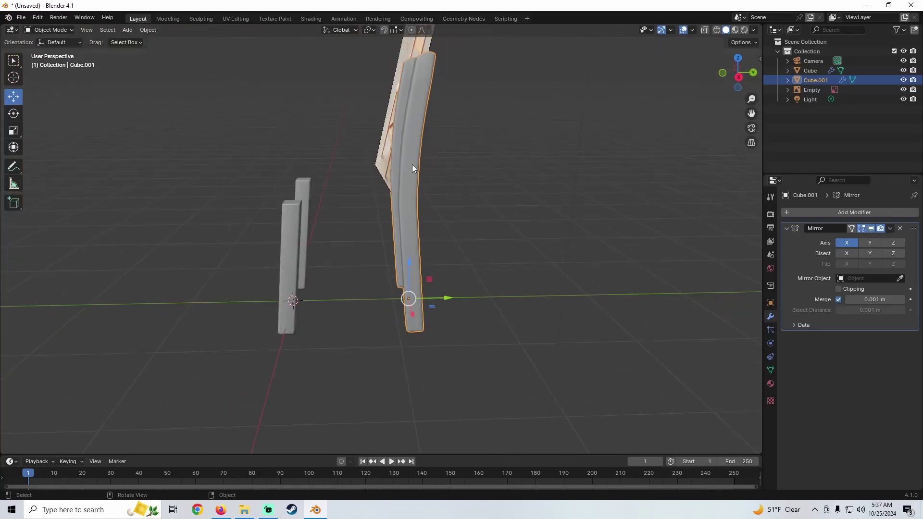
{"action": "middle_click_drag", "start_coordinate": [406, 144], "coordinate": [371, 229], "text": "shift"}
{"action": "scroll", "coordinate": [363, 202], "scroll_direction": "up", "scroll_amount": 4}
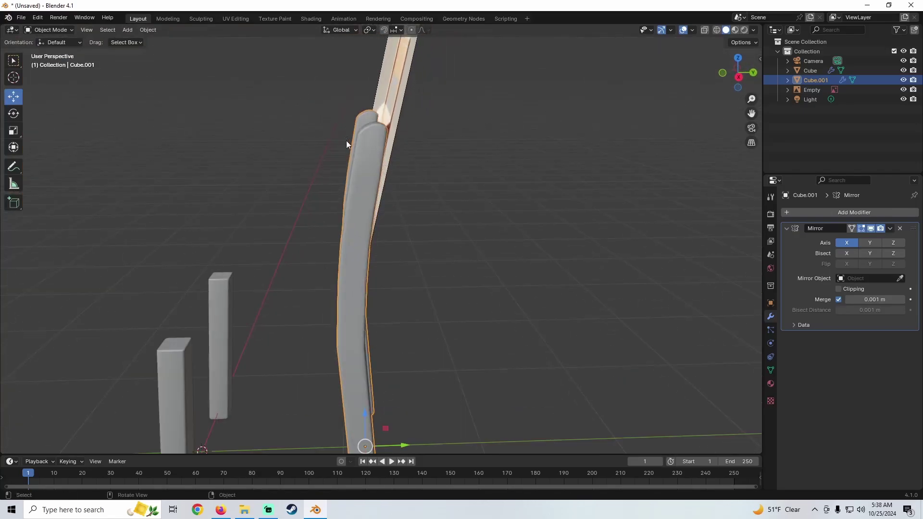
{"action": "scroll", "coordinate": [377, 82], "scroll_direction": "down", "scroll_amount": 3}
{"action": "middle_click_drag", "start_coordinate": [376, 83], "coordinate": [464, 156]}
{"action": "left_click", "coordinate": [480, 181]}
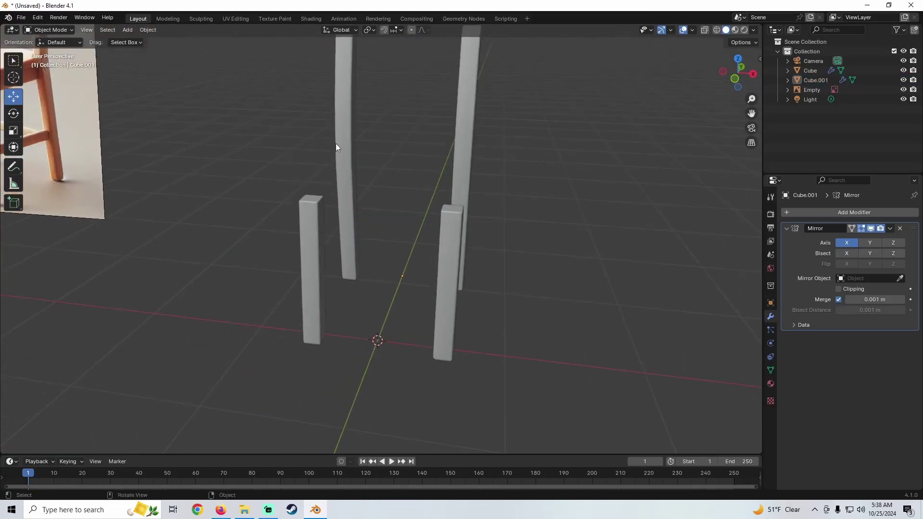
{"action": "middle_click_drag", "start_coordinate": [335, 146], "coordinate": [298, 196]}
Save the project as ChiarTutorial.blend in the D:\BlenderModels folder.
{"action": "left_click", "coordinate": [22, 19]}
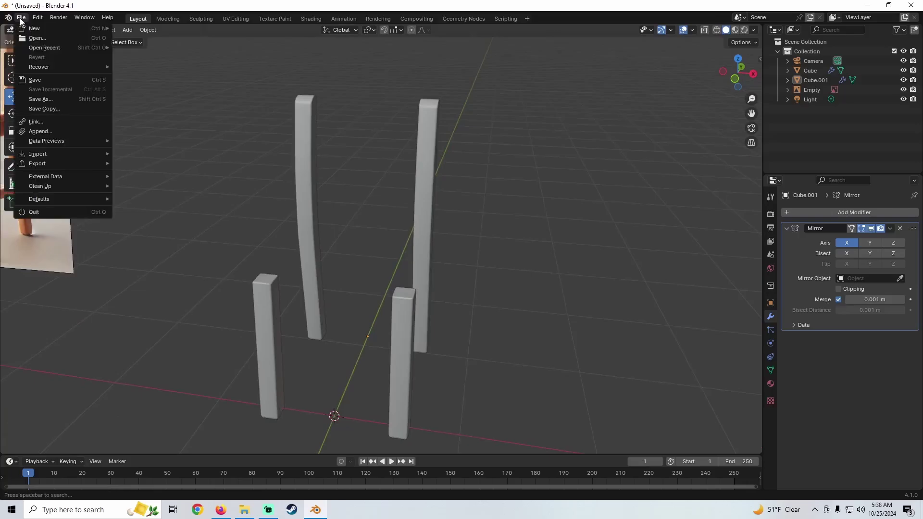
{"action": "left_click", "coordinate": [35, 89]}
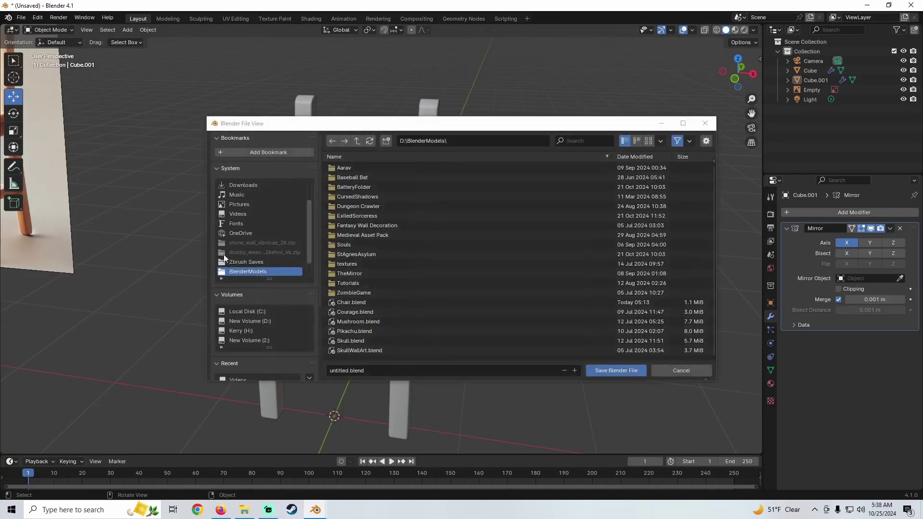
{"action": "left_click", "coordinate": [364, 371]}
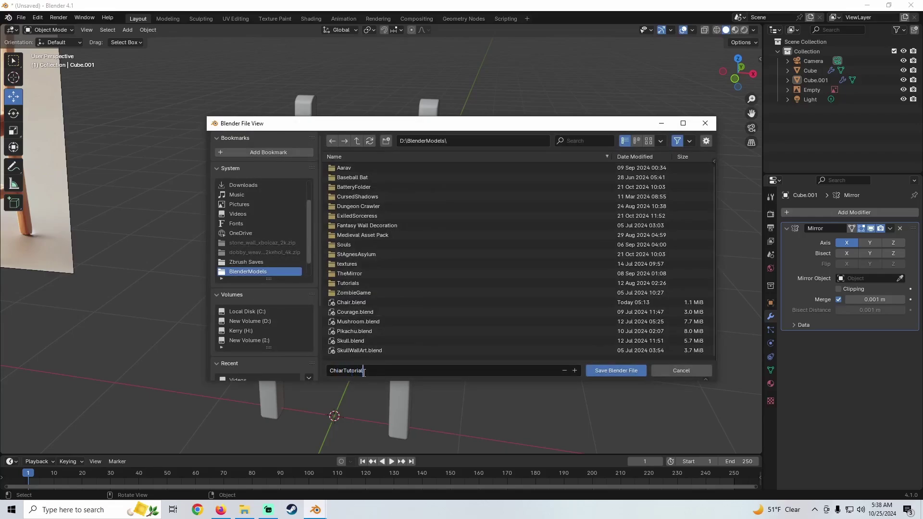
{"action": "key", "text": "Return"}
{"action": "left_click", "coordinate": [610, 371]}
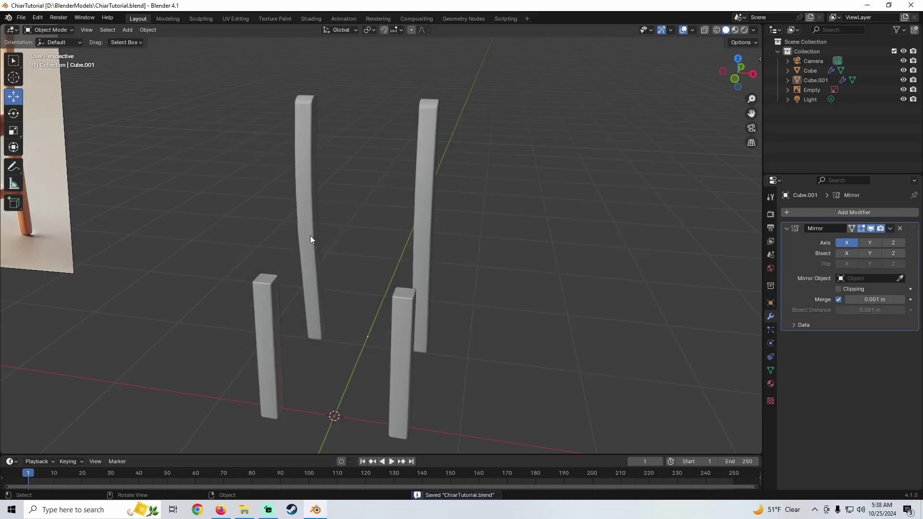
Examine the reference chair image alongside the four modelled posts.
{"action": "scroll", "coordinate": [393, 237], "scroll_direction": "up", "scroll_amount": 2}
{"action": "scroll", "coordinate": [393, 235], "scroll_direction": "down", "scroll_amount": 5}
{"action": "mouse_move", "coordinate": [392, 235]}
{"action": "middle_mouse_down"}
{"action": "mouse_move", "coordinate": [322, 244]}
{"action": "mouse_move", "coordinate": [361, 250]}
{"action": "mouse_move", "coordinate": [407, 238]}
{"action": "mouse_move", "coordinate": [420, 257]}
{"action": "mouse_move", "coordinate": [448, 255]}
{"action": "mouse_move", "coordinate": [403, 248]}
{"action": "middle_mouse_up"}
{"action": "scroll", "coordinate": [403, 248], "scroll_direction": "up", "scroll_amount": 2}
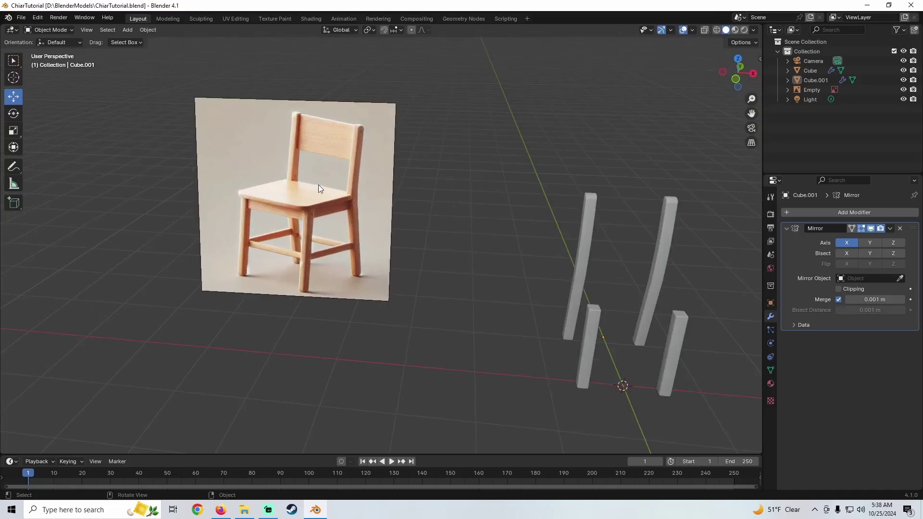
{"action": "middle_click_drag", "start_coordinate": [436, 217], "coordinate": [291, 203], "text": "shift"}
{"action": "scroll", "coordinate": [495, 265], "scroll_direction": "up", "scroll_amount": 2}
{"action": "middle_click_drag", "start_coordinate": [409, 255], "coordinate": [353, 237], "text": "shift"}
{"action": "scroll", "coordinate": [391, 251], "scroll_direction": "up", "scroll_amount": 1}
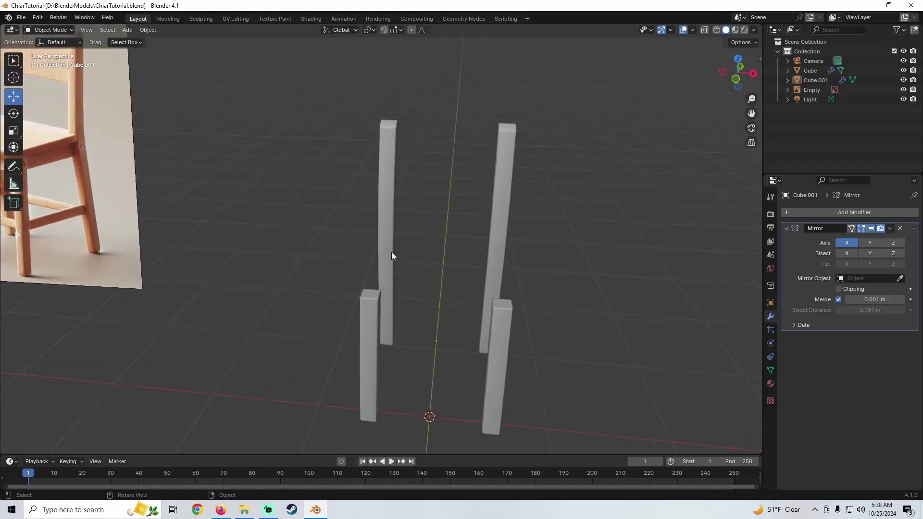
Add a 2 m mesh cube at the world origin and scale it down uniformly to fit between the posts.
{"action": "middle_click_drag", "start_coordinate": [433, 271], "coordinate": [384, 159]}
{"action": "left_click", "coordinate": [128, 30]}
{"action": "mouse_move", "coordinate": [207, 41]}
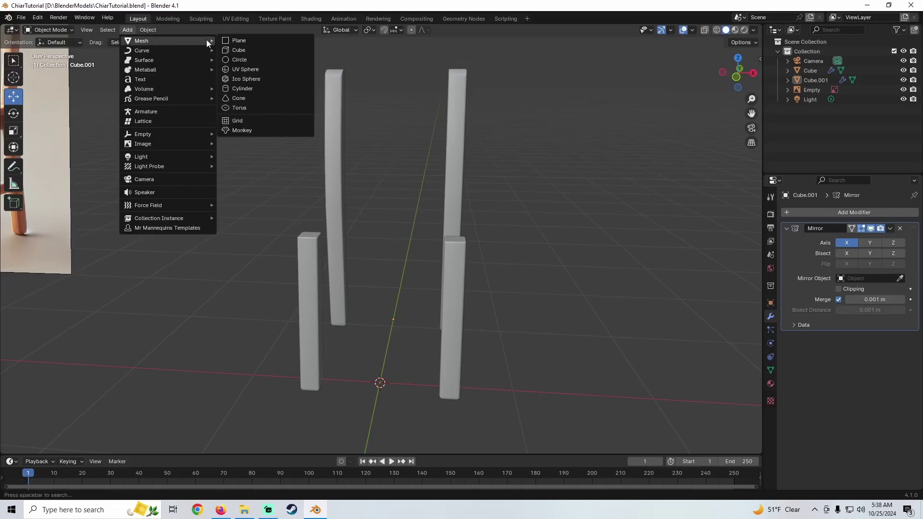
{"action": "left_click", "coordinate": [239, 50]}
{"action": "scroll", "coordinate": [473, 225], "scroll_direction": "down", "scroll_amount": 3}
{"action": "middle_click_drag", "start_coordinate": [466, 224], "coordinate": [435, 201]}
{"action": "key", "text": "s"}
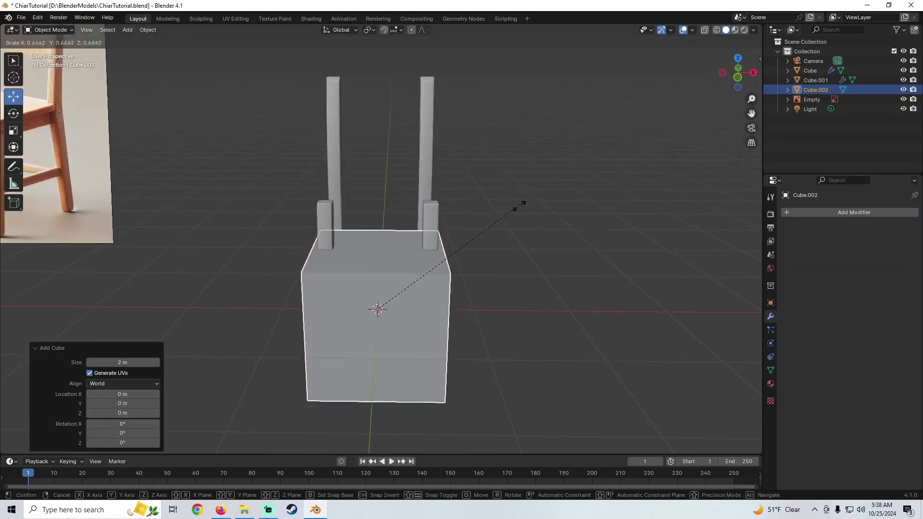
{"action": "left_click", "coordinate": [431, 295]}
Raise the new cube about 1.39 m along Z and move it along positive Y between the front and back posts.
{"action": "left_click_drag", "start_coordinate": [379, 270], "coordinate": [379, 143]}
{"action": "middle_click_drag", "start_coordinate": [405, 168], "coordinate": [260, 212]}
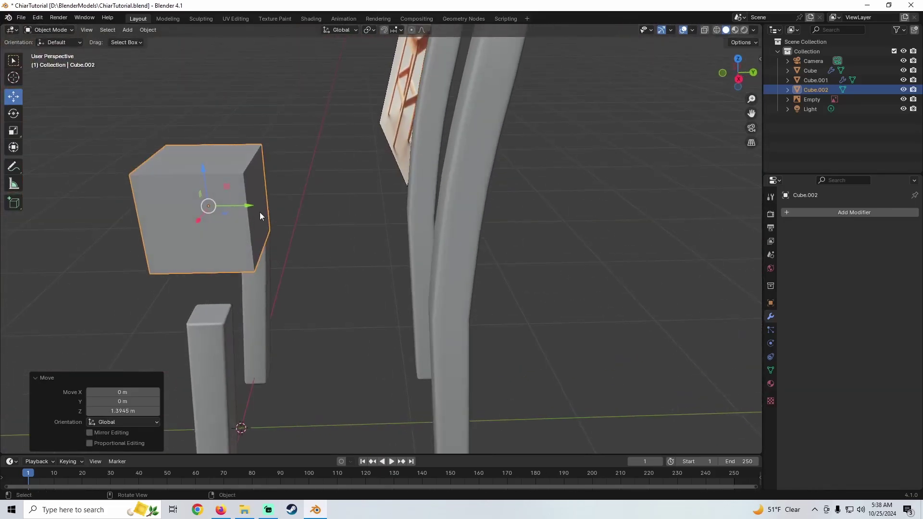
{"action": "left_click_drag", "start_coordinate": [259, 212], "coordinate": [373, 216]}
{"action": "middle_click_drag", "start_coordinate": [373, 215], "coordinate": [462, 215]}
In Edit Mode, lower the cube's top face about 0.39 m along Z to form a thin slab.
{"action": "key", "text": "Tab"}
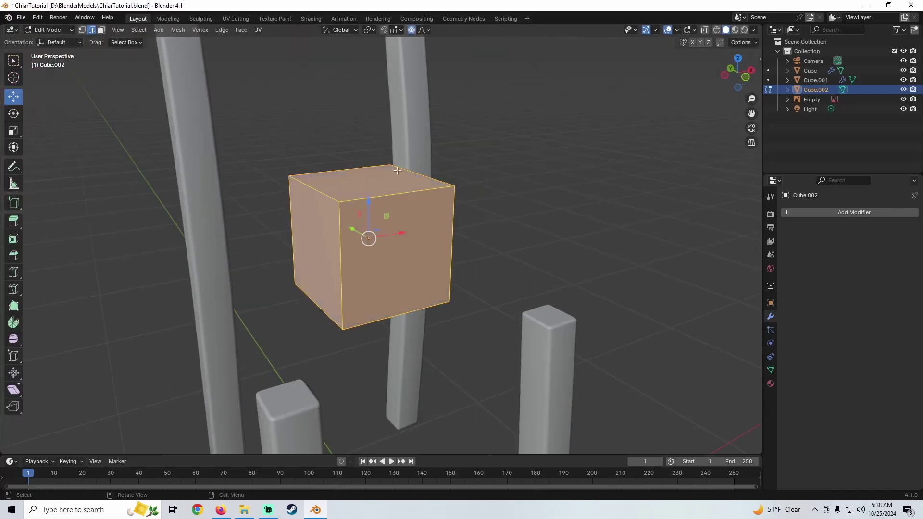
{"action": "left_click", "coordinate": [101, 30]}
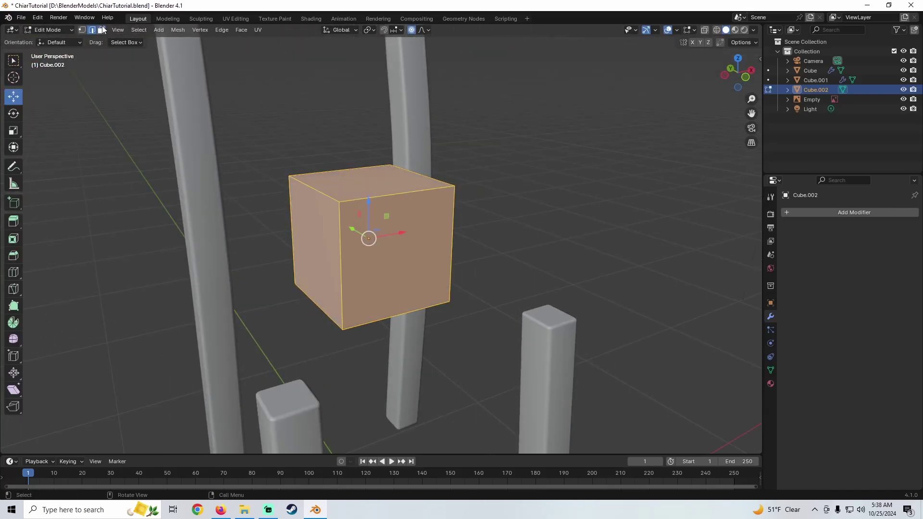
{"action": "left_click", "coordinate": [369, 178]}
{"action": "left_click_drag", "start_coordinate": [368, 145], "coordinate": [381, 241]}
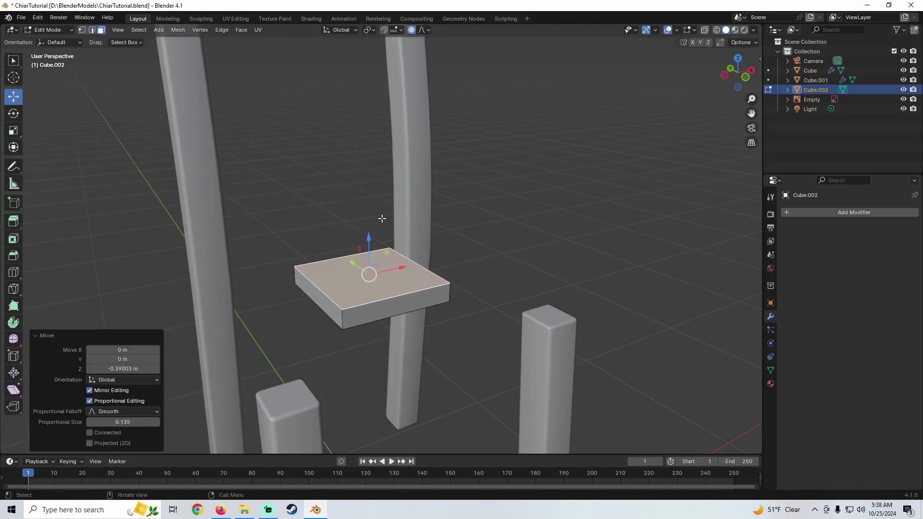
Turn off proportional editing and lower the selected top face of the small slab to make it thinner.
{"action": "key", "text": "o"}
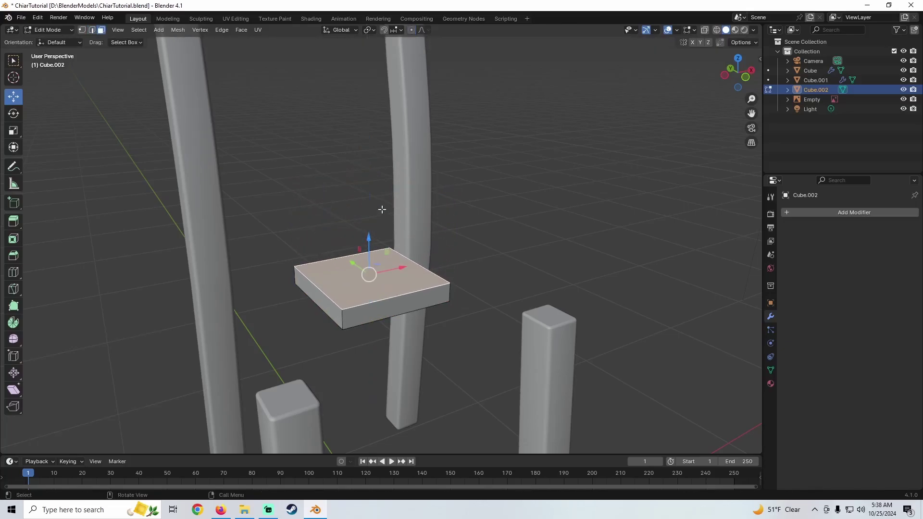
{"action": "middle_click_drag", "start_coordinate": [391, 261], "coordinate": [430, 217]}
{"action": "left_click_drag", "start_coordinate": [383, 168], "coordinate": [382, 181]}
{"action": "scroll", "coordinate": [444, 223], "scroll_direction": "down", "scroll_amount": 4}
Scale the whole slab up uniformly until it spans the four legs, and lower its top face to thin it.
{"action": "key", "text": "a"}
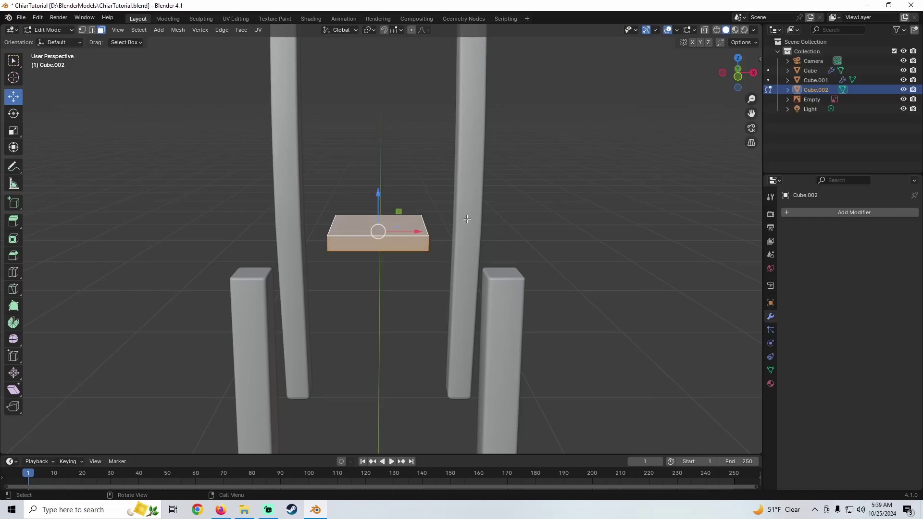
{"action": "key", "text": "s"}
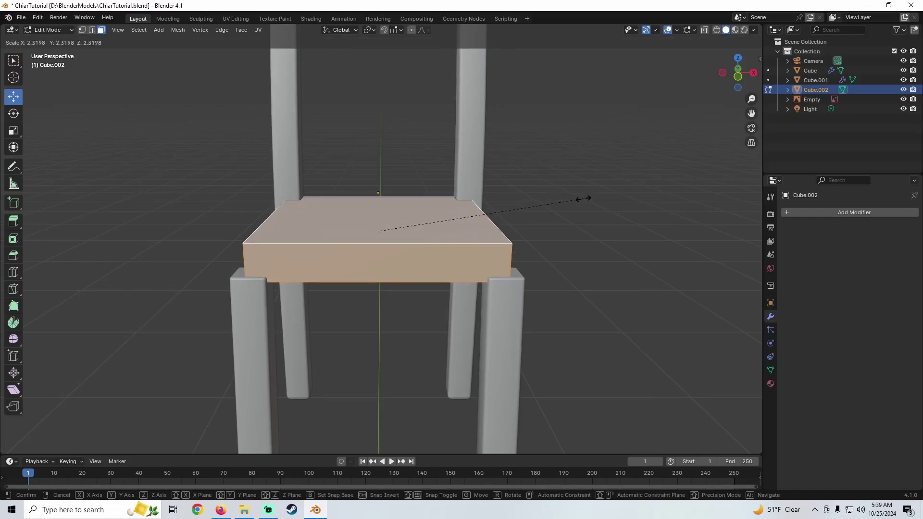
{"action": "left_click", "coordinate": [604, 195]}
{"action": "middle_click_drag", "start_coordinate": [603, 195], "coordinate": [562, 213]}
{"action": "left_click", "coordinate": [354, 204]}
{"action": "left_click_drag", "start_coordinate": [377, 171], "coordinate": [383, 191]}
Raise the whole seat slab along Z so it sits on top of the front legs.
{"action": "middle_click_drag", "start_coordinate": [383, 193], "coordinate": [278, 202]}
{"action": "middle_click_drag", "start_coordinate": [343, 219], "coordinate": [439, 247], "text": "shift"}
{"action": "key", "text": "a"}
{"action": "scroll", "coordinate": [439, 247], "scroll_direction": "up", "scroll_amount": 2}
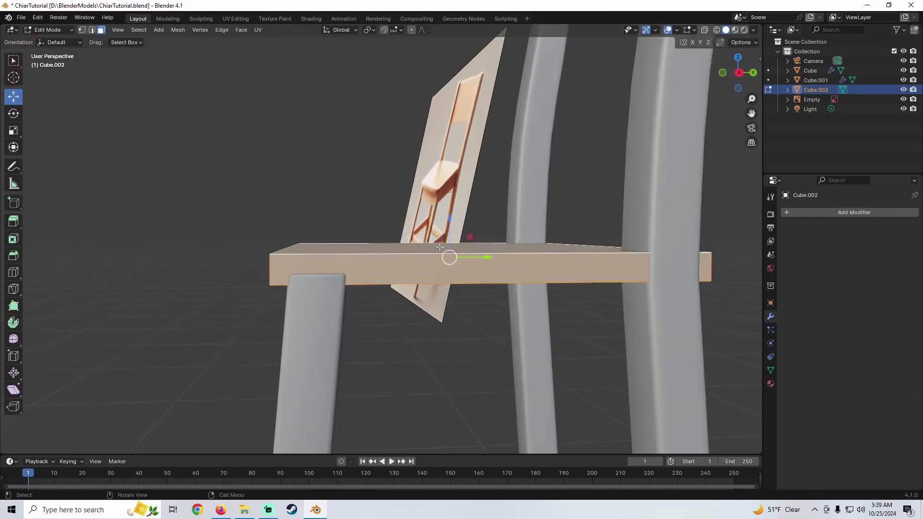
{"action": "left_click_drag", "start_coordinate": [450, 220], "coordinate": [452, 212]}
Move the seat's rear face forward along Y by about 0.183 m, to the front of the back legs.
{"action": "middle_click_drag", "start_coordinate": [452, 211], "coordinate": [423, 215]}
{"action": "scroll", "coordinate": [419, 263], "scroll_direction": "up", "scroll_amount": 2}
{"action": "left_click", "coordinate": [303, 205]}
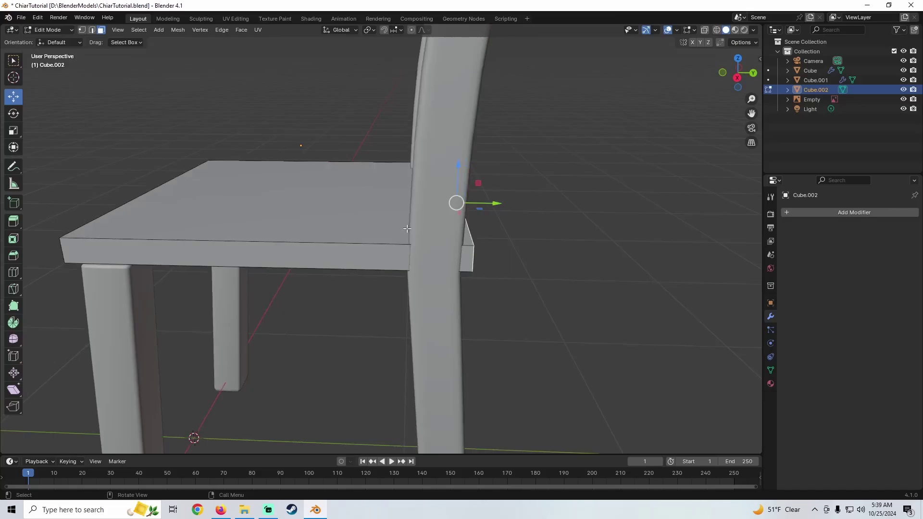
{"action": "middle_click_drag", "start_coordinate": [386, 245], "coordinate": [435, 225]}
{"action": "left_click_drag", "start_coordinate": [455, 220], "coordinate": [407, 220]}
Examine how the seat meets the back legs in the chair reference image.
{"action": "middle_click_drag", "start_coordinate": [408, 220], "coordinate": [360, 247]}
{"action": "scroll", "coordinate": [360, 247], "scroll_direction": "down", "scroll_amount": 5}
{"action": "middle_click_drag", "start_coordinate": [291, 226], "coordinate": [471, 270], "text": "shift"}
{"action": "scroll", "coordinate": [432, 266], "scroll_direction": "up", "scroll_amount": 3}
{"action": "middle_click_drag", "start_coordinate": [375, 255], "coordinate": [411, 260]}
{"action": "scroll", "coordinate": [361, 252], "scroll_direction": "up", "scroll_amount": 8}
{"action": "scroll", "coordinate": [361, 251], "scroll_direction": "up", "scroll_amount": 2}
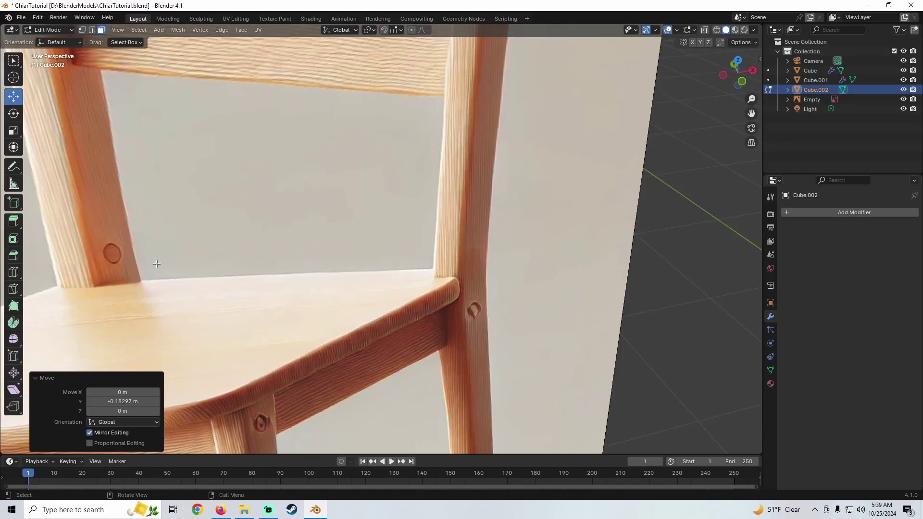
{"action": "scroll", "coordinate": [354, 264], "scroll_direction": "down", "scroll_amount": 8}
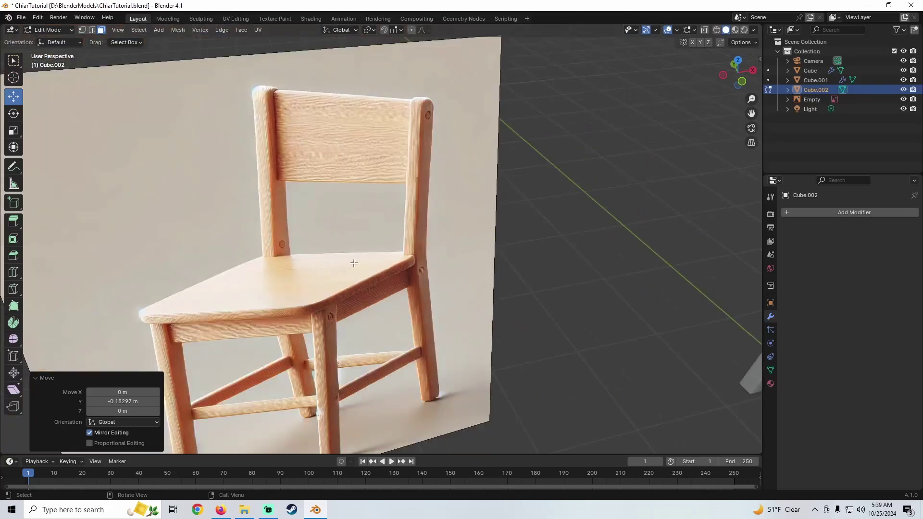
Add one front-to-back loop cut to the seat, slid to the +X back leg's inner edge with factor -0.750.
{"action": "middle_click_drag", "start_coordinate": [354, 264], "coordinate": [353, 240]}
{"action": "scroll", "coordinate": [409, 214], "scroll_direction": "up", "scroll_amount": 6}
{"action": "key", "text": "ctrl+r"}
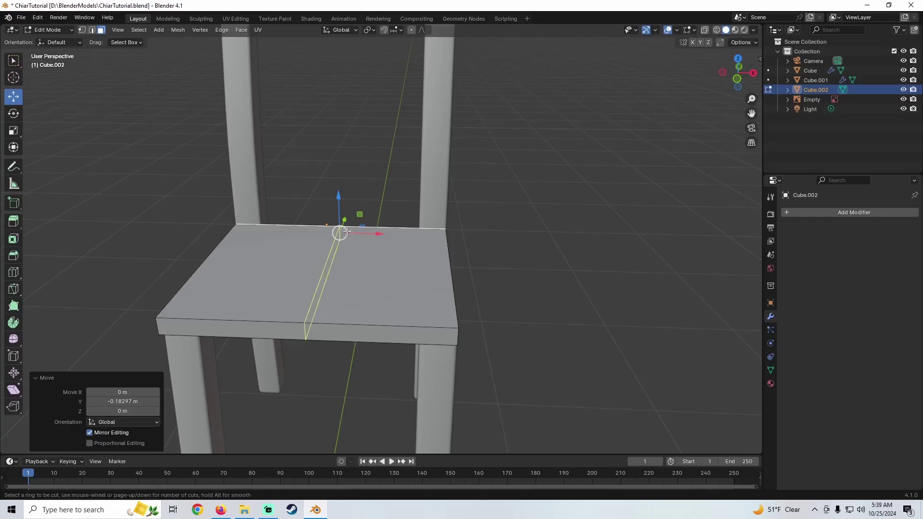
{"action": "left_click", "coordinate": [340, 222]}
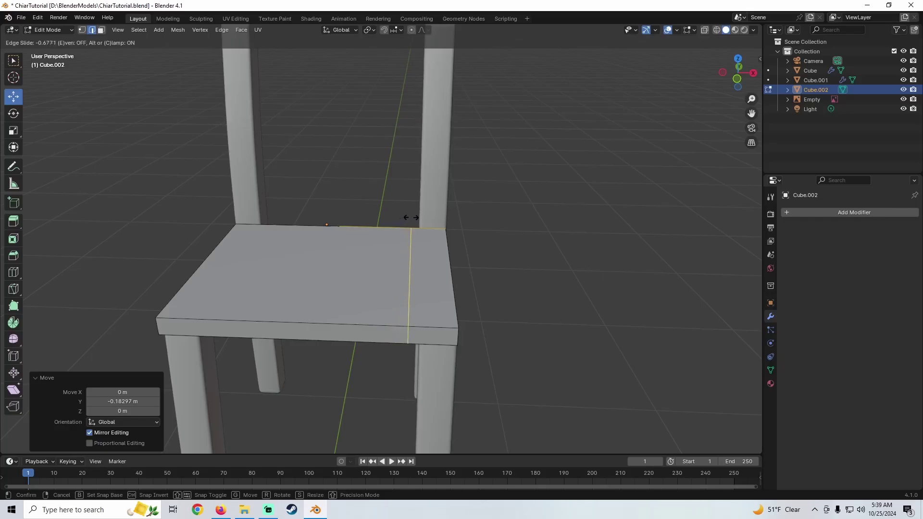
{"action": "left_click", "coordinate": [419, 214]}
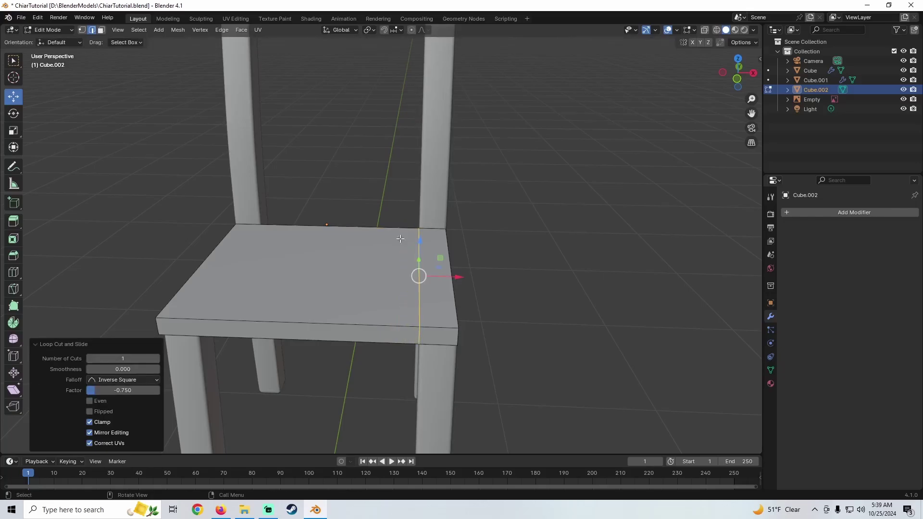
Symmetrize the entire seat mesh in the +X to -X direction to copy the cut to the other side.
{"action": "middle_click_drag", "start_coordinate": [363, 258], "coordinate": [299, 218]}
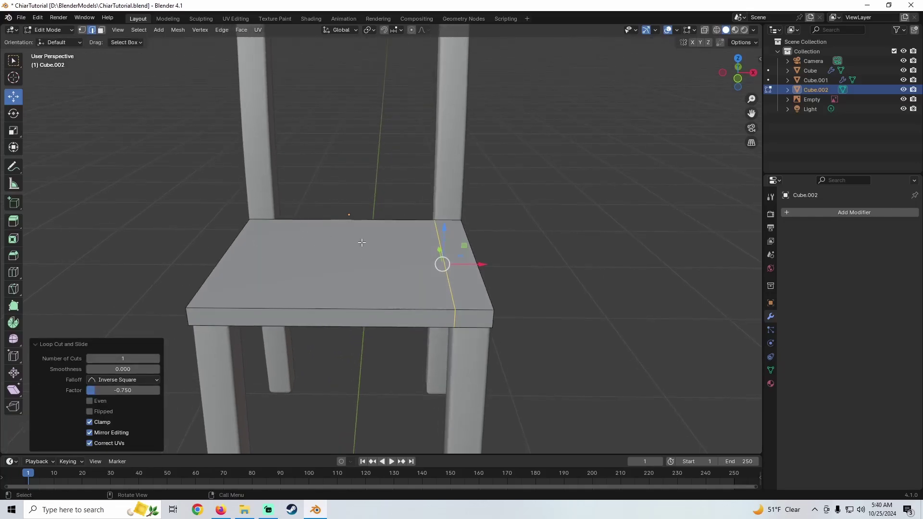
{"action": "scroll", "coordinate": [363, 249], "scroll_direction": "down", "scroll_amount": 2}
{"action": "scroll", "coordinate": [364, 255], "scroll_direction": "up", "scroll_amount": 2}
{"action": "middle_click_drag", "start_coordinate": [370, 248], "coordinate": [367, 244]}
{"action": "key", "text": "a"}
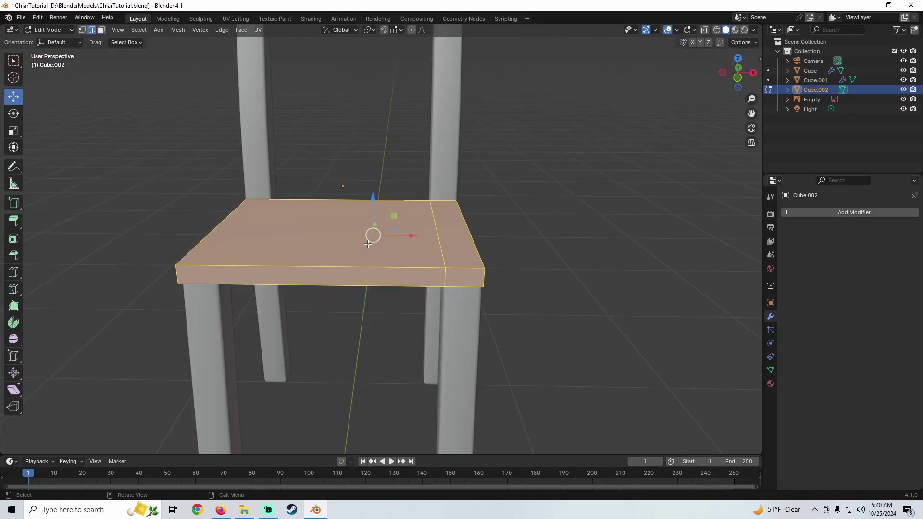
{"action": "left_click", "coordinate": [176, 29]}
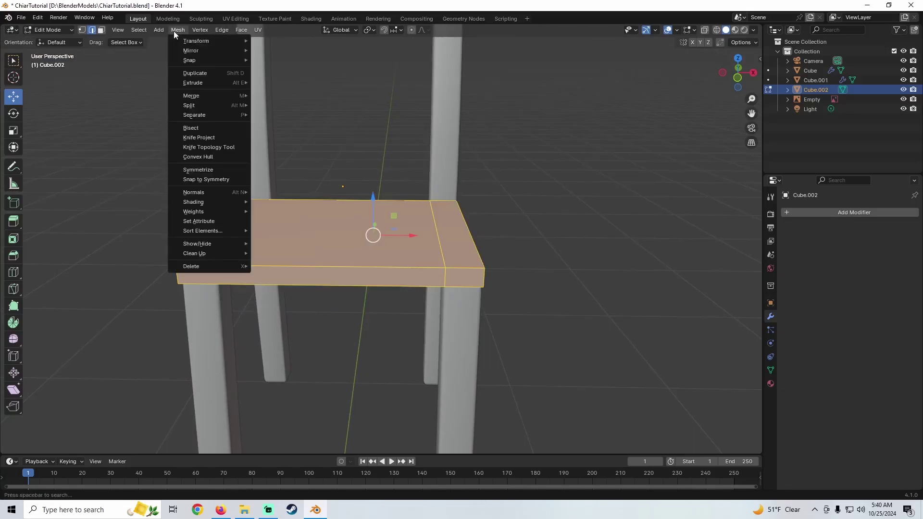
{"action": "left_click", "coordinate": [209, 171]}
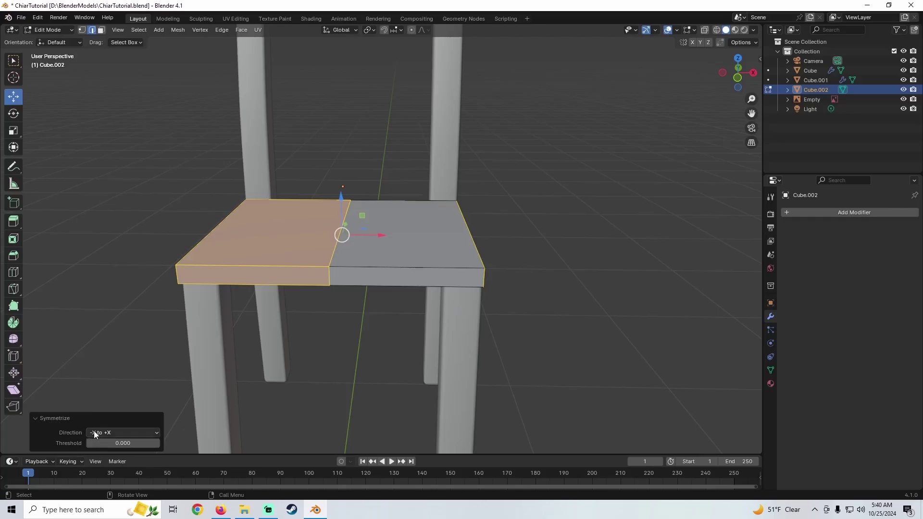
{"action": "left_click", "coordinate": [108, 431]}
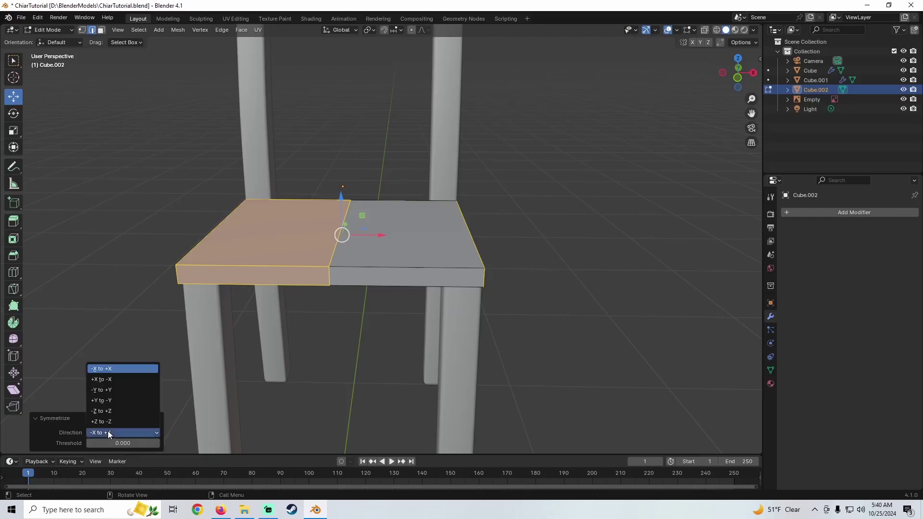
{"action": "left_click", "coordinate": [114, 379]}
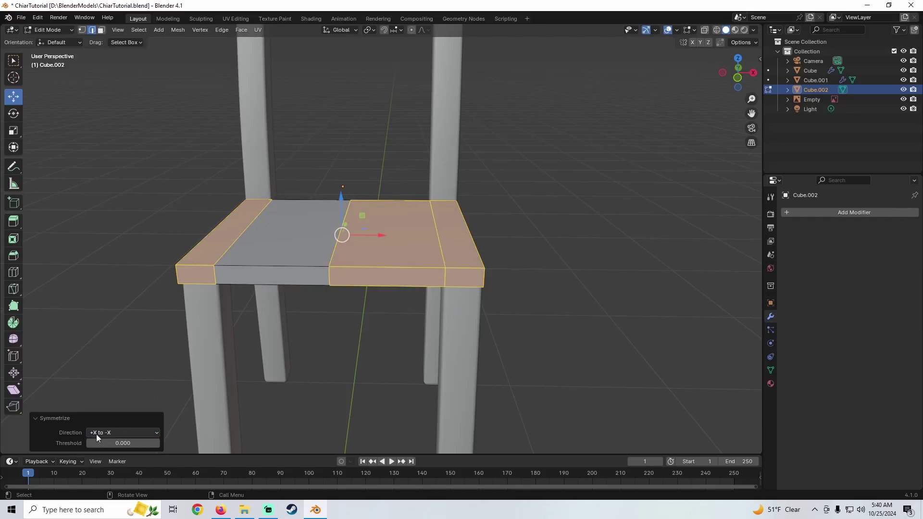
In face selection mode, select the +X half of the seat's middle rear face and try extruding it.
{"action": "scroll", "coordinate": [402, 248], "scroll_direction": "up", "scroll_amount": 1}
{"action": "middle_click_drag", "start_coordinate": [402, 249], "coordinate": [278, 284]}
{"action": "middle_click_drag", "start_coordinate": [279, 284], "coordinate": [630, 332], "text": "shift"}
{"action": "middle_click_drag", "start_coordinate": [630, 332], "coordinate": [505, 320]}
{"action": "scroll", "coordinate": [384, 260], "scroll_direction": "up", "scroll_amount": 2}
{"action": "middle_click_drag", "start_coordinate": [337, 241], "coordinate": [381, 241]}
{"action": "scroll", "coordinate": [381, 241], "scroll_direction": "up", "scroll_amount": 2}
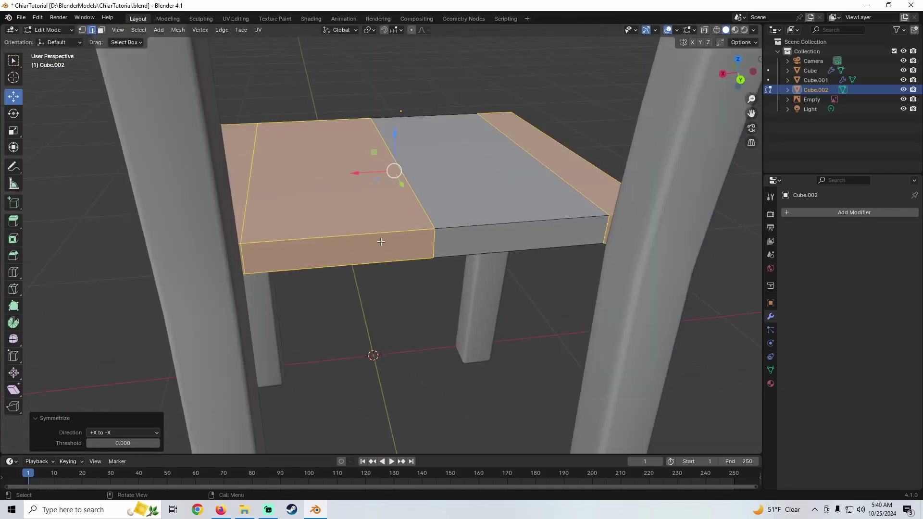
{"action": "left_click", "coordinate": [99, 29]}
{"action": "left_click", "coordinate": [310, 248]}
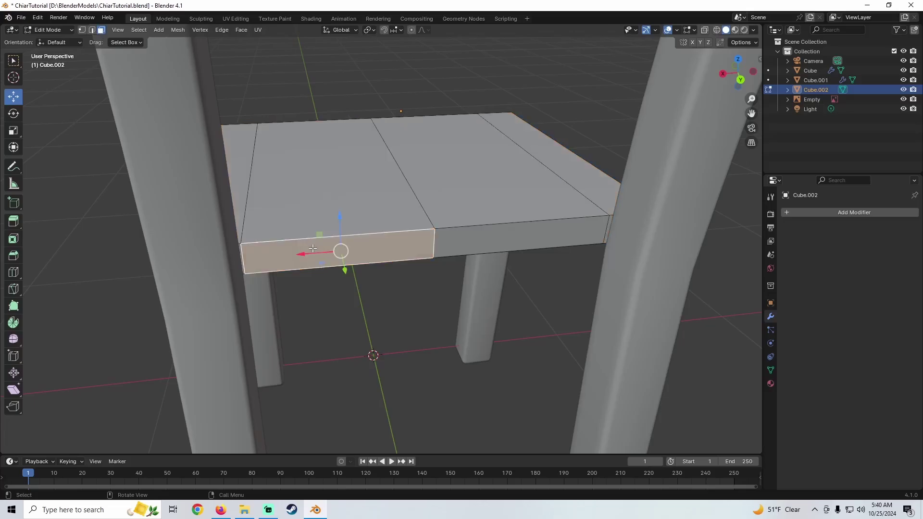
{"action": "middle_click_drag", "start_coordinate": [310, 248], "coordinate": [411, 227]}
{"action": "key", "text": "e"}
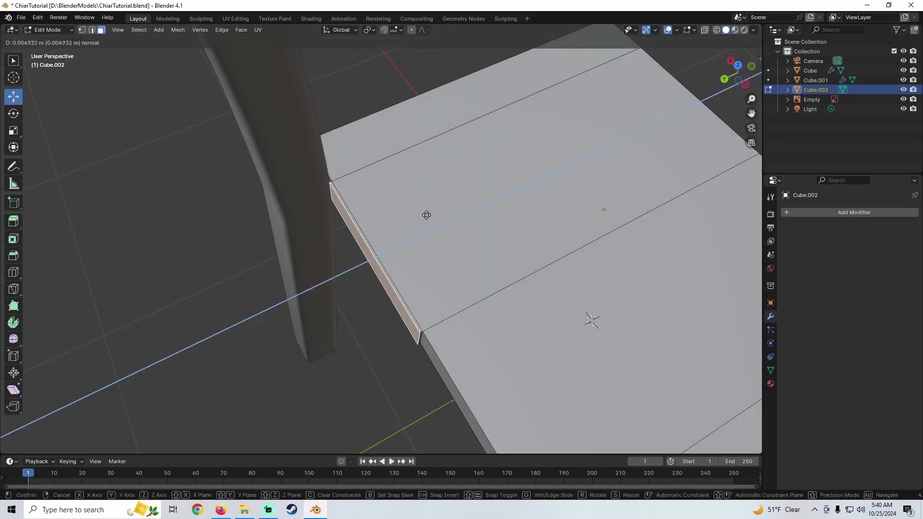
{"action": "left_click", "coordinate": [407, 221]}
Extrude both middle rear faces of the seat together about 0.13 m backward between the back legs, and pull them slightly forward.
{"action": "middle_click_drag", "start_coordinate": [392, 245], "coordinate": [441, 223]}
{"action": "left_click", "coordinate": [561, 242], "text": "shift"}
{"action": "middle_click_drag", "start_coordinate": [517, 245], "coordinate": [542, 208]}
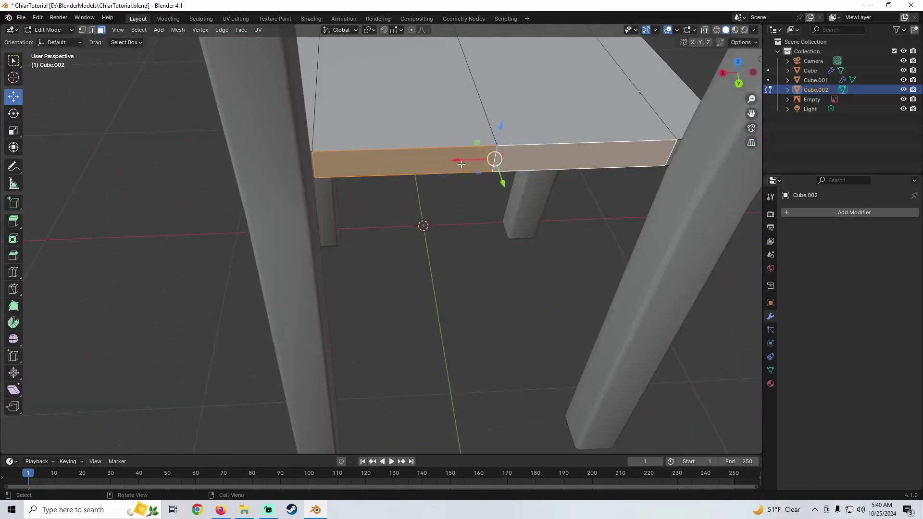
{"action": "middle_click_drag", "start_coordinate": [461, 164], "coordinate": [372, 202]}
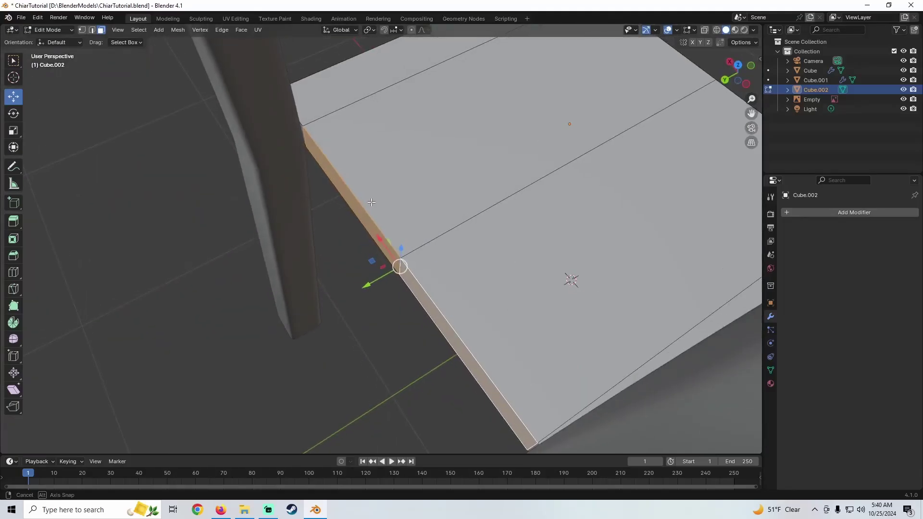
{"action": "key", "text": "e"}
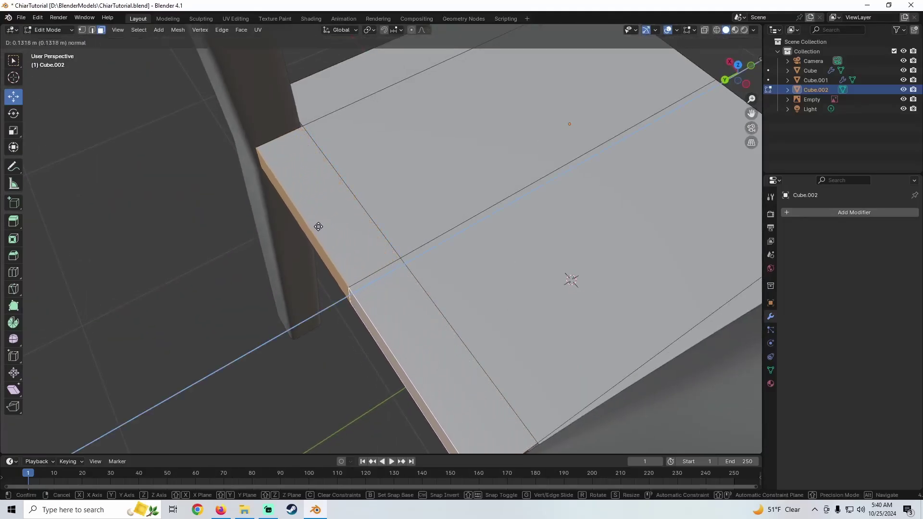
{"action": "left_click", "coordinate": [311, 228]}
{"action": "middle_click_drag", "start_coordinate": [312, 227], "coordinate": [337, 226]}
{"action": "left_click_drag", "start_coordinate": [348, 312], "coordinate": [362, 311]}
Check the seat against the reference image in Object Mode, and select the seat's outer +X side face back in Edit Mode.
{"action": "scroll", "coordinate": [333, 275], "scroll_direction": "down", "scroll_amount": 5}
{"action": "middle_click_drag", "start_coordinate": [333, 276], "coordinate": [435, 188]}
{"action": "key", "text": "Tab"}
{"action": "scroll", "coordinate": [412, 230], "scroll_direction": "down", "scroll_amount": 4}
{"action": "middle_click_drag", "start_coordinate": [413, 232], "coordinate": [307, 141]}
{"action": "middle_click_drag", "start_coordinate": [330, 199], "coordinate": [480, 242], "text": "shift"}
{"action": "scroll", "coordinate": [384, 251], "scroll_direction": "up", "scroll_amount": 4}
{"action": "key", "text": "Tab"}
{"action": "left_click", "coordinate": [426, 228]}
{"action": "scroll", "coordinate": [427, 228], "scroll_direction": "down", "scroll_amount": 5}
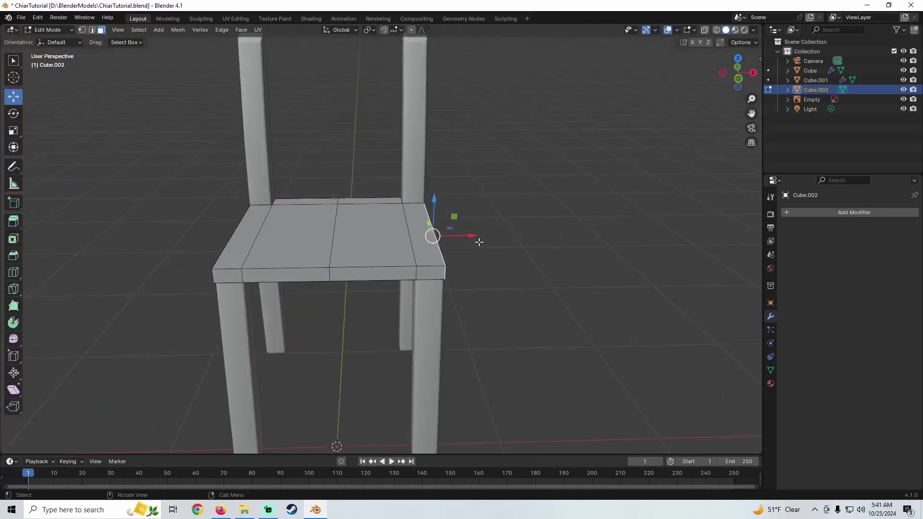
Try moving the seat's +X side face outward along X, alone and together with the opposite side face.
{"action": "left_click_drag", "start_coordinate": [464, 237], "coordinate": [533, 226]}
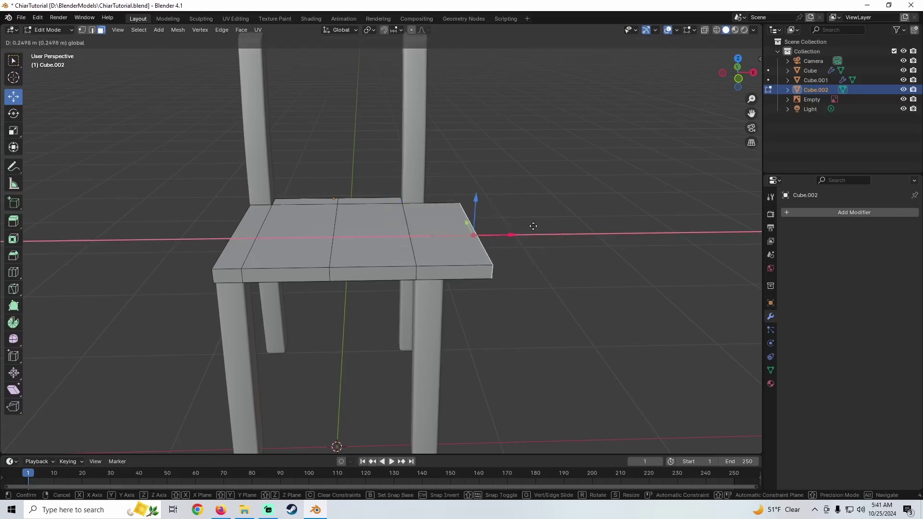
{"action": "left_click_drag", "start_coordinate": [478, 237], "coordinate": [519, 235]}
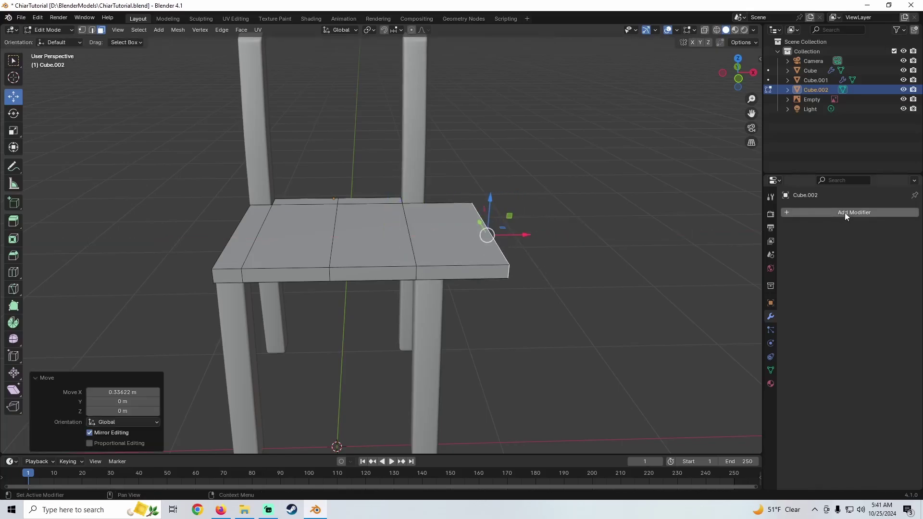
{"action": "key", "text": "ctrl+z"}
{"action": "middle_click_drag", "start_coordinate": [491, 265], "coordinate": [469, 253]}
{"action": "left_click_drag", "start_coordinate": [479, 233], "coordinate": [498, 239]}
{"action": "middle_click_drag", "start_coordinate": [201, 254], "coordinate": [180, 246]}
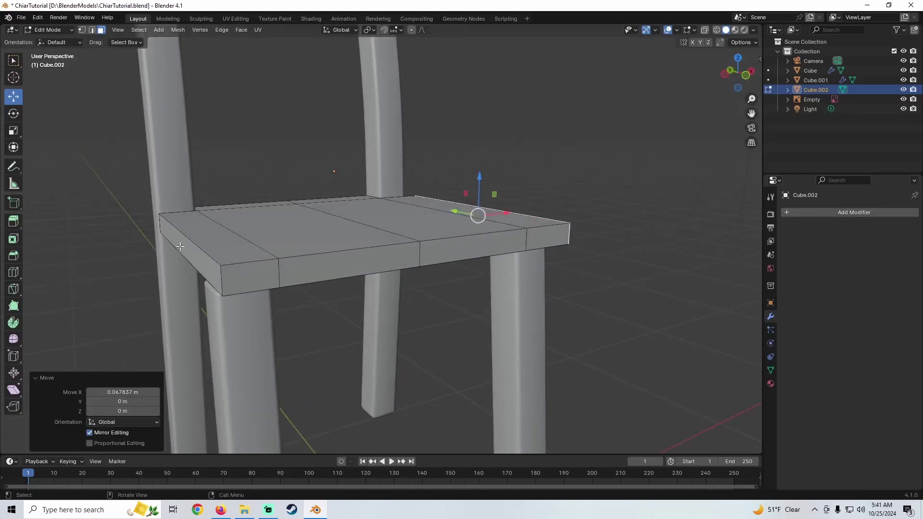
{"action": "left_click", "coordinate": [204, 264], "text": "shift"}
{"action": "mouse_move", "coordinate": [387, 225]}
{"action": "left_mouse_down"}
{"action": "mouse_move", "coordinate": [402, 220]}
{"action": "mouse_move", "coordinate": [381, 224]}
{"action": "left_mouse_up"}
{"action": "key", "text": "ctrl+z"}
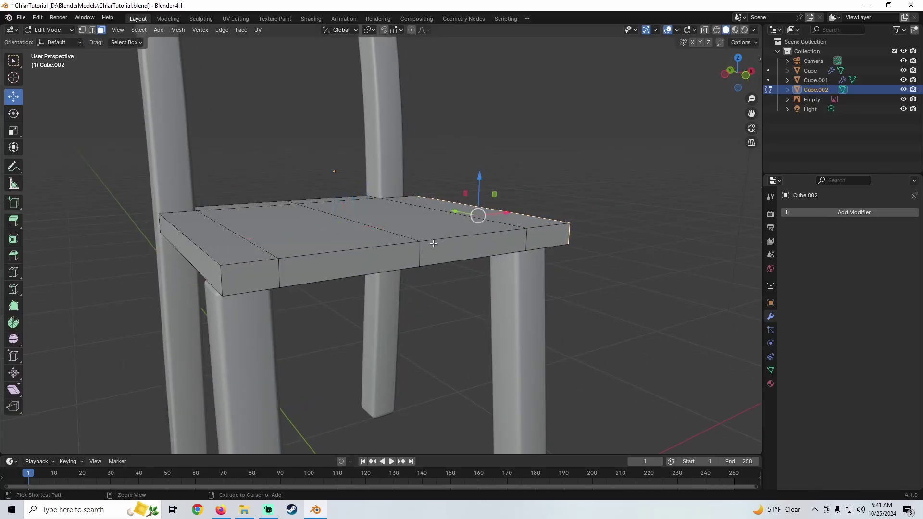
Enable X-axis mirror editing, test it by moving the side face outward about 0.53 m, and undo that move.
{"action": "middle_click_drag", "start_coordinate": [478, 238], "coordinate": [478, 255]}
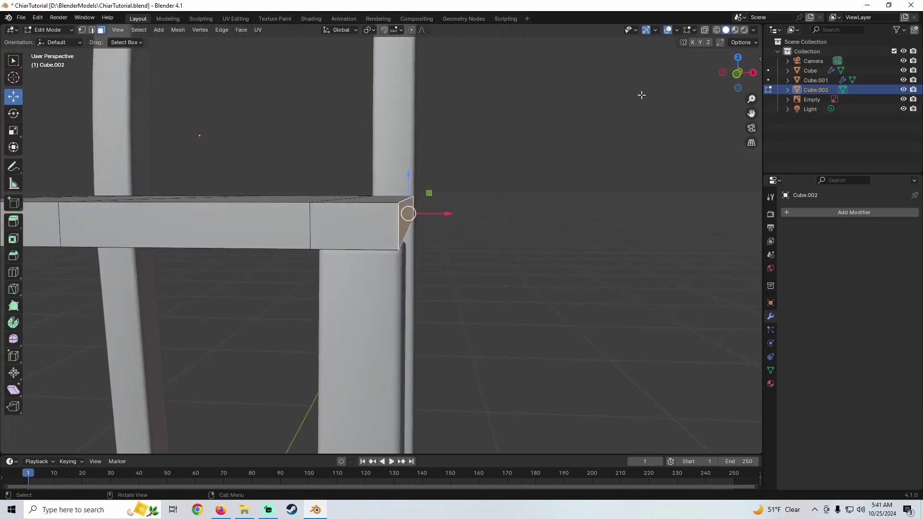
{"action": "left_click", "coordinate": [693, 43]}
{"action": "middle_click_drag", "start_coordinate": [399, 238], "coordinate": [418, 239]}
{"action": "key", "text": "g"}
{"action": "key", "text": "x"}
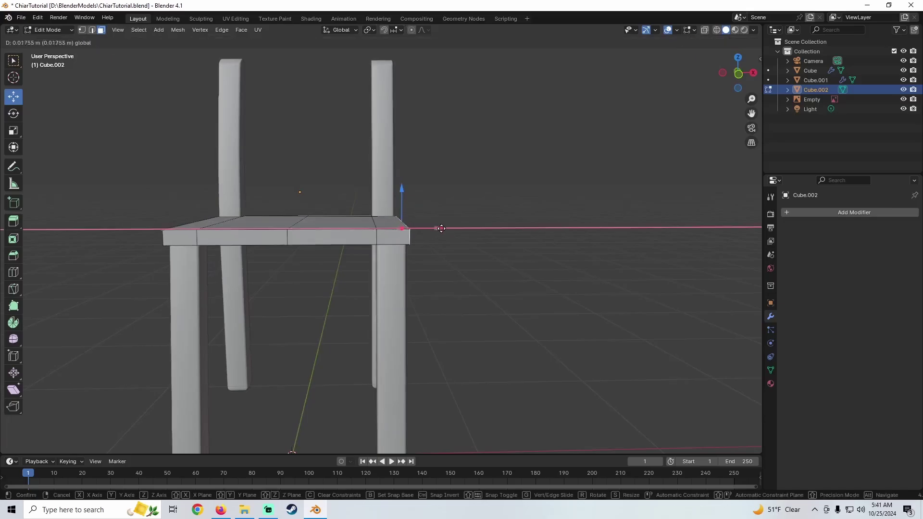
{"action": "left_click_drag", "start_coordinate": [575, 213], "coordinate": [528, 223]}
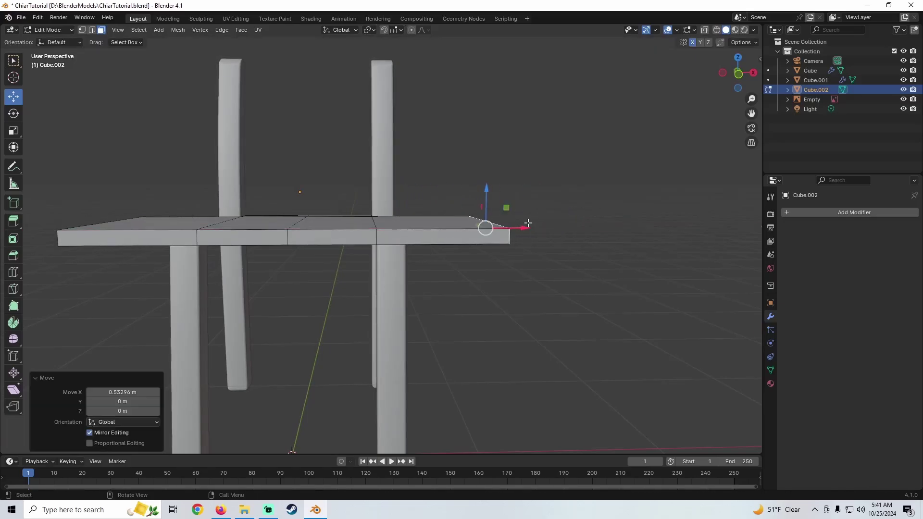
{"action": "key", "text": "ctrl+z"}
Examine how far the seat overhangs the front legs in the reference image, compared with the modelled seat.
{"action": "scroll", "coordinate": [493, 244], "scroll_direction": "up", "scroll_amount": 3}
{"action": "middle_click_drag", "start_coordinate": [493, 244], "coordinate": [484, 247]}
{"action": "scroll", "coordinate": [484, 247], "scroll_direction": "down", "scroll_amount": 6}
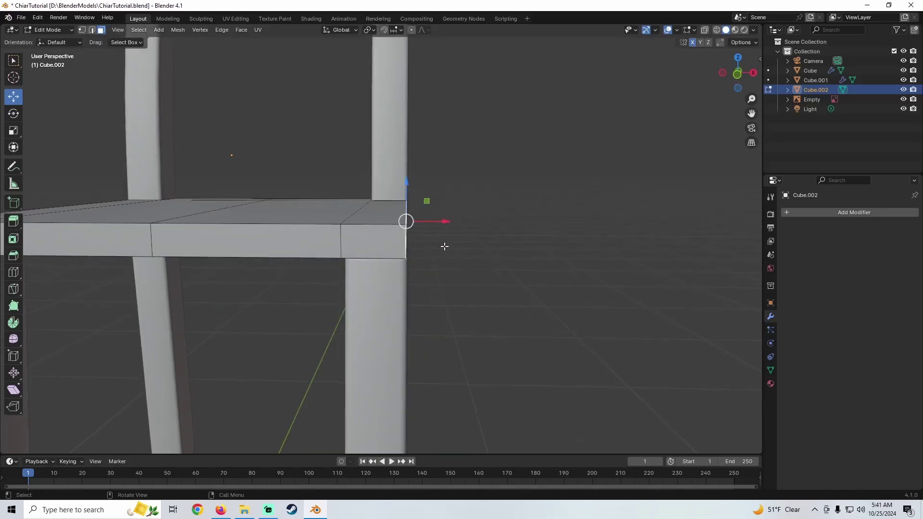
{"action": "mouse_move", "coordinate": [419, 247]}
{"action": "middle_mouse_down"}
{"action": "mouse_move", "coordinate": [358, 249]}
{"action": "mouse_move", "coordinate": [420, 251]}
{"action": "mouse_move", "coordinate": [435, 241]}
{"action": "middle_mouse_up"}
{"action": "scroll", "coordinate": [358, 249], "scroll_direction": "up", "scroll_amount": 3}
{"action": "scroll", "coordinate": [384, 242], "scroll_direction": "down", "scroll_amount": 3}
{"action": "middle_click_drag", "start_coordinate": [282, 247], "coordinate": [498, 227], "text": "shift"}
{"action": "scroll", "coordinate": [427, 165], "scroll_direction": "up", "scroll_amount": 2}
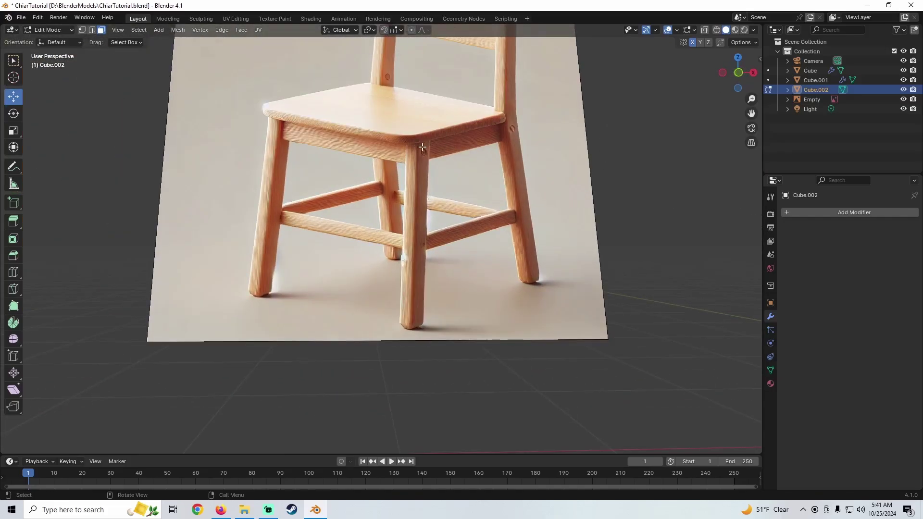
{"action": "middle_click_drag", "start_coordinate": [613, 199], "coordinate": [127, 222], "text": "shift"}
{"action": "middle_click_drag", "start_coordinate": [408, 223], "coordinate": [117, 223], "text": "shift"}
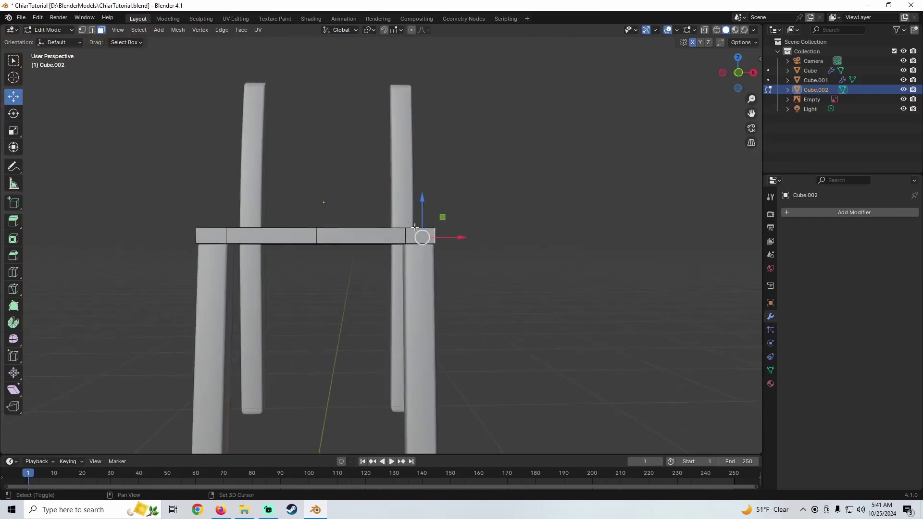
Move the seat's +X side face outward along X by about 0.05 m, mirrored on both sides.
{"action": "scroll", "coordinate": [422, 232], "scroll_direction": "up", "scroll_amount": 2}
{"action": "scroll", "coordinate": [421, 231], "scroll_direction": "up", "scroll_amount": 3}
{"action": "middle_click_drag", "start_coordinate": [568, 250], "coordinate": [431, 250], "text": "shift"}
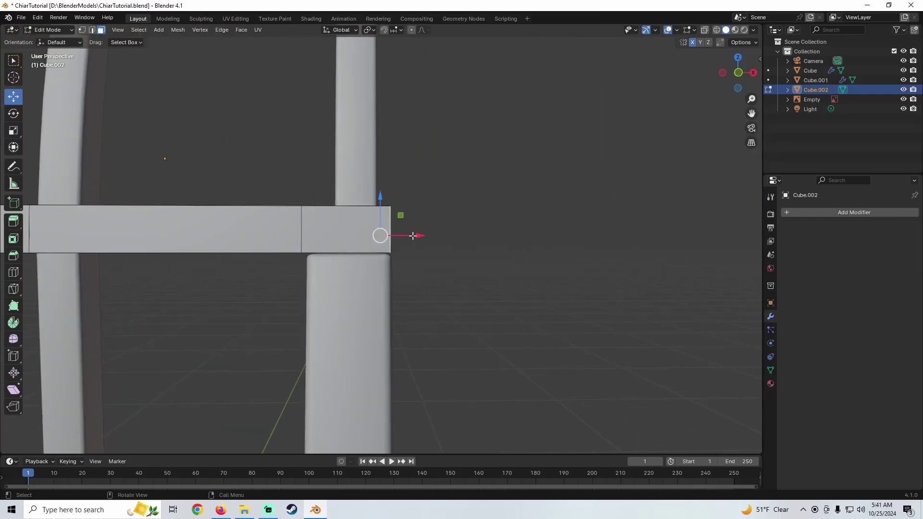
{"action": "left_click_drag", "start_coordinate": [413, 235], "coordinate": [434, 235]}
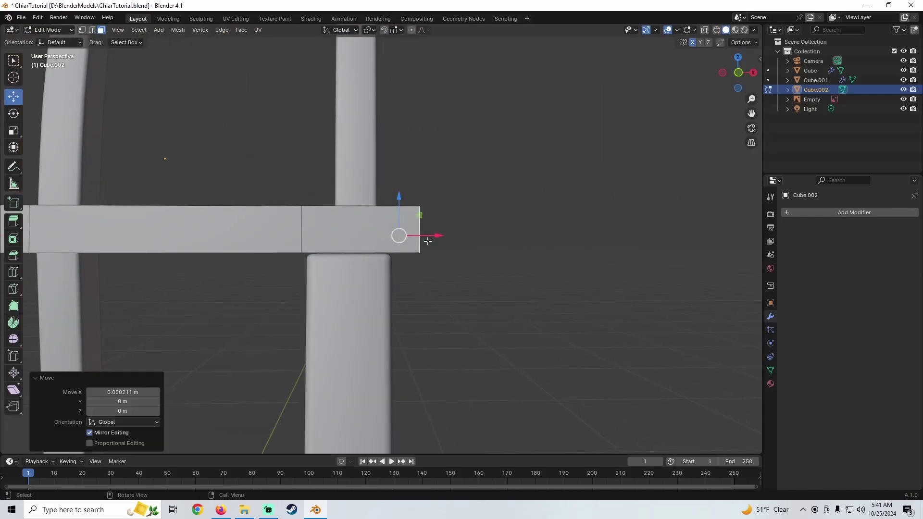
Select all faces along the seat's front side and move them slightly outward along Y, past the front legs.
{"action": "mouse_move", "coordinate": [404, 233]}
{"action": "middle_mouse_down"}
{"action": "mouse_move", "coordinate": [337, 235]}
{"action": "mouse_move", "coordinate": [397, 244]}
{"action": "middle_mouse_up"}
{"action": "scroll", "coordinate": [389, 244], "scroll_direction": "up", "scroll_amount": 1}
{"action": "middle_click_drag", "start_coordinate": [327, 248], "coordinate": [350, 263]}
{"action": "left_click", "coordinate": [374, 259]}
{"action": "scroll", "coordinate": [356, 261], "scroll_direction": "down", "scroll_amount": 1}
{"action": "scroll", "coordinate": [350, 263], "scroll_direction": "down", "scroll_amount": 2}
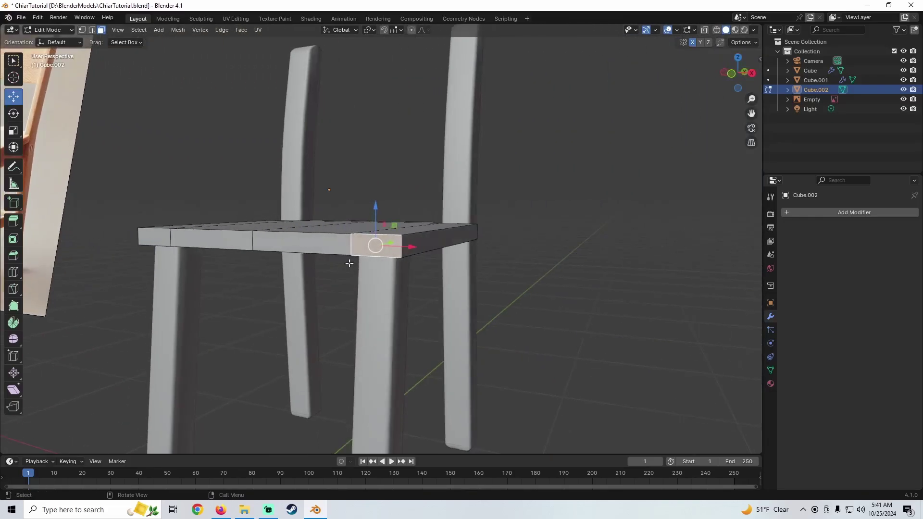
{"action": "left_click", "coordinate": [156, 237], "text": "ctrl"}
{"action": "middle_click_drag", "start_coordinate": [283, 245], "coordinate": [202, 249]}
{"action": "scroll", "coordinate": [393, 239], "scroll_direction": "up", "scroll_amount": 2}
{"action": "middle_click_drag", "start_coordinate": [394, 239], "coordinate": [391, 236]}
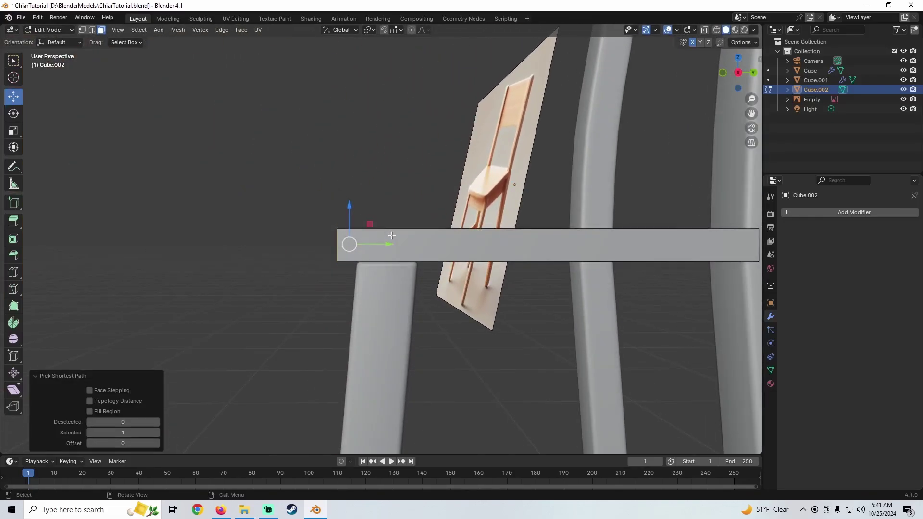
{"action": "left_click_drag", "start_coordinate": [384, 243], "coordinate": [378, 244]}
Return to Object Mode and save the chair file.
{"action": "middle_click_drag", "start_coordinate": [378, 244], "coordinate": [454, 262]}
{"action": "scroll", "coordinate": [406, 248], "scroll_direction": "up", "scroll_amount": 4}
{"action": "key", "text": "Tab"}
{"action": "scroll", "coordinate": [354, 251], "scroll_direction": "down", "scroll_amount": 4}
{"action": "scroll", "coordinate": [409, 268], "scroll_direction": "up", "scroll_amount": 3}
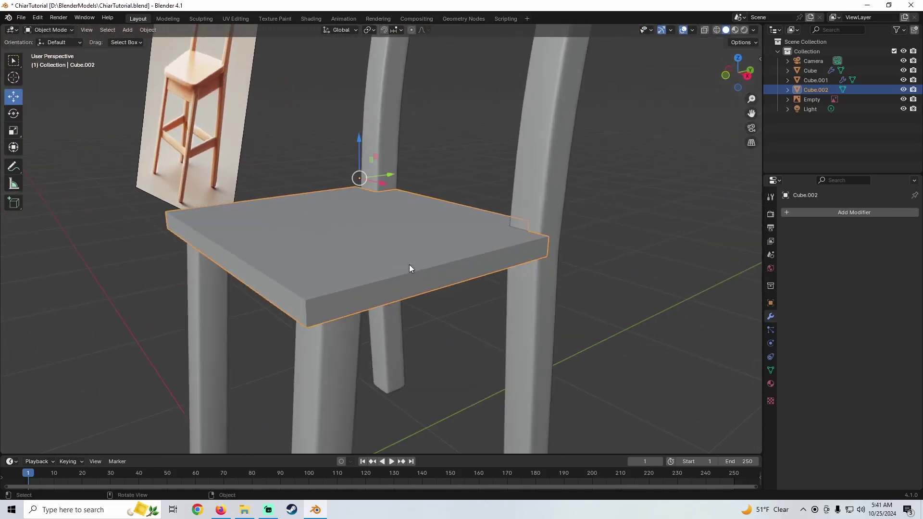
{"action": "left_click", "coordinate": [19, 18]}
{"action": "left_click", "coordinate": [40, 78]}
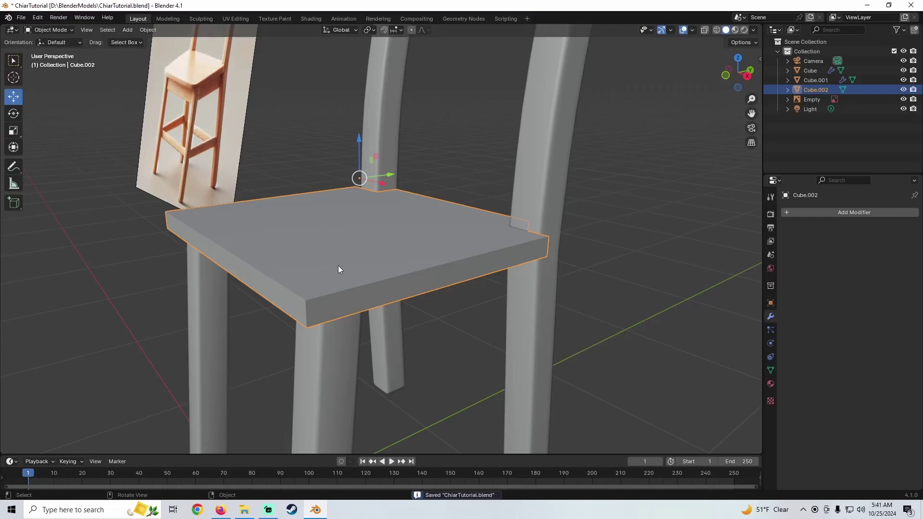
Add a Bevel modifier to the seat.
{"action": "middle_click_drag", "start_coordinate": [338, 269], "coordinate": [355, 228]}
{"action": "left_click", "coordinate": [840, 214]}
{"action": "mouse_move", "coordinate": [840, 214]}
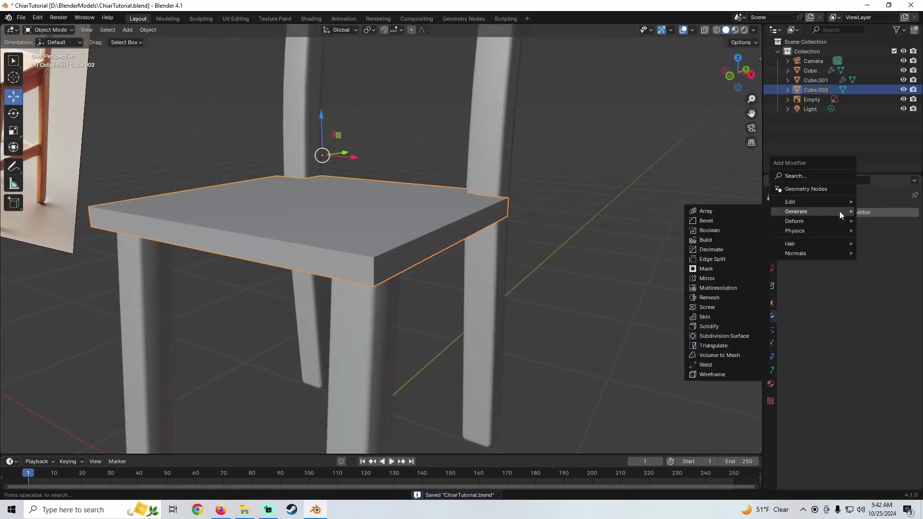
{"action": "left_click", "coordinate": [711, 220]}
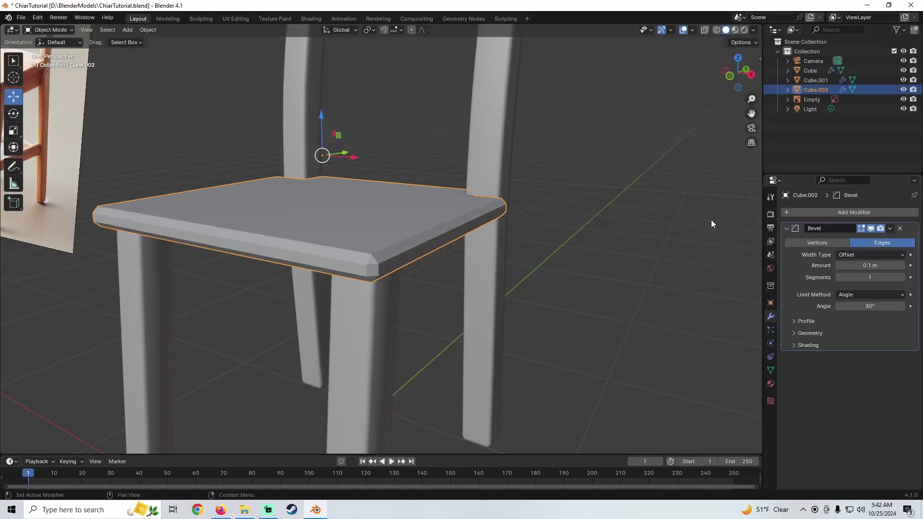
Set the seat's Bevel modifier to 3 segments and an amount of 0.03 m.
{"action": "middle_click_drag", "start_coordinate": [348, 253], "coordinate": [441, 249]}
{"action": "scroll", "coordinate": [472, 240], "scroll_direction": "up", "scroll_amount": 2}
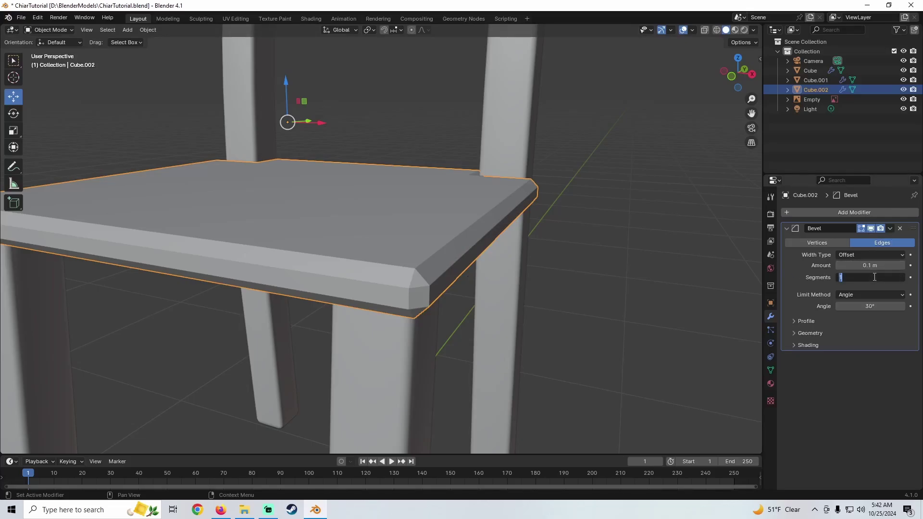
{"action": "type", "text": "3"}
{"action": "key", "text": "Return"}
{"action": "scroll", "coordinate": [437, 257], "scroll_direction": "up", "scroll_amount": 1}
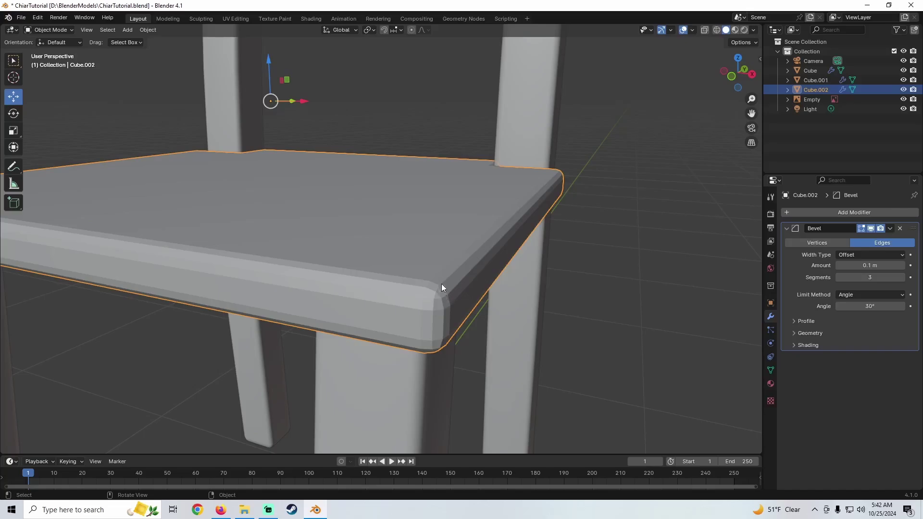
{"action": "mouse_move", "coordinate": [455, 276]}
{"action": "middle_mouse_down"}
{"action": "mouse_move", "coordinate": [445, 279]}
{"action": "mouse_move", "coordinate": [455, 282]}
{"action": "middle_mouse_up"}
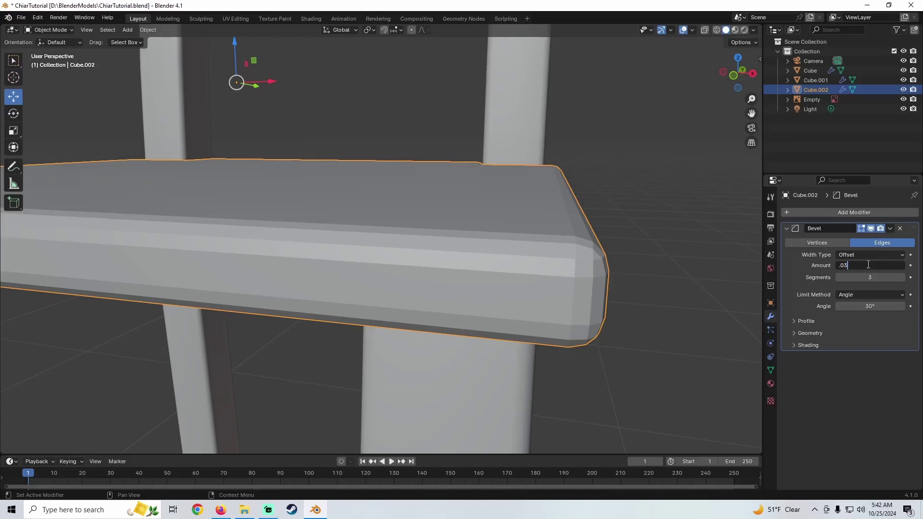
{"action": "key", "text": "Return"}
Examine the bevelled seat from several angles, especially the notches around the back legs.
{"action": "scroll", "coordinate": [498, 233], "scroll_direction": "down", "scroll_amount": 4}
{"action": "middle_click_drag", "start_coordinate": [498, 232], "coordinate": [382, 263]}
{"action": "mouse_move", "coordinate": [536, 255]}
{"action": "middle_mouse_down", "text": "shift"}
{"action": "mouse_move", "coordinate": [491, 267]}
{"action": "mouse_move", "coordinate": [425, 257]}
{"action": "mouse_move", "coordinate": [547, 263]}
{"action": "middle_mouse_up", "text": "shift"}
{"action": "scroll", "coordinate": [425, 256], "scroll_direction": "down", "scroll_amount": 5}
{"action": "middle_click_drag", "start_coordinate": [320, 231], "coordinate": [348, 259], "text": "shift"}
{"action": "scroll", "coordinate": [355, 260], "scroll_direction": "up", "scroll_amount": 3}
{"action": "middle_click_drag", "start_coordinate": [488, 260], "coordinate": [443, 240]}
{"action": "scroll", "coordinate": [435, 245], "scroll_direction": "up", "scroll_amount": 1}
{"action": "middle_click_drag", "start_coordinate": [409, 272], "coordinate": [607, 286]}
{"action": "scroll", "coordinate": [480, 303], "scroll_direction": "up", "scroll_amount": 3}
{"action": "scroll", "coordinate": [427, 285], "scroll_direction": "up", "scroll_amount": 2}
{"action": "scroll", "coordinate": [405, 261], "scroll_direction": "up", "scroll_amount": 2}
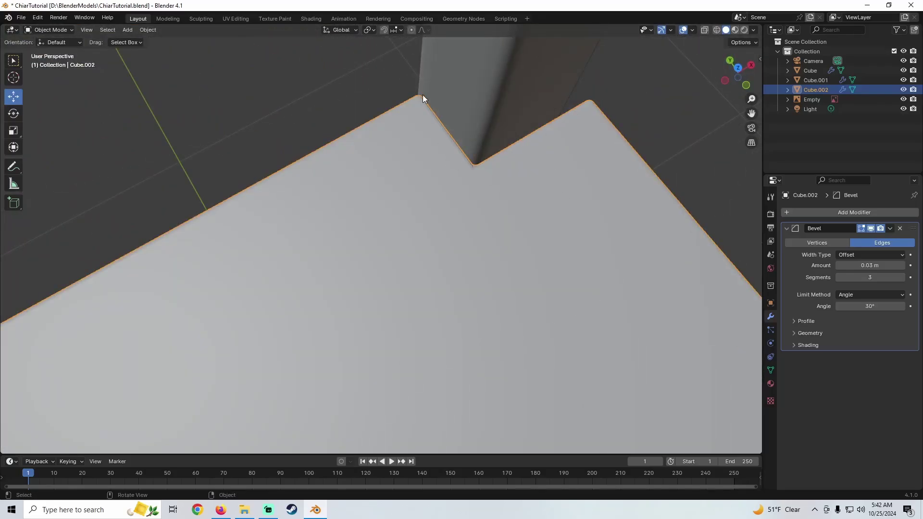
{"action": "scroll", "coordinate": [463, 153], "scroll_direction": "down", "scroll_amount": 2}
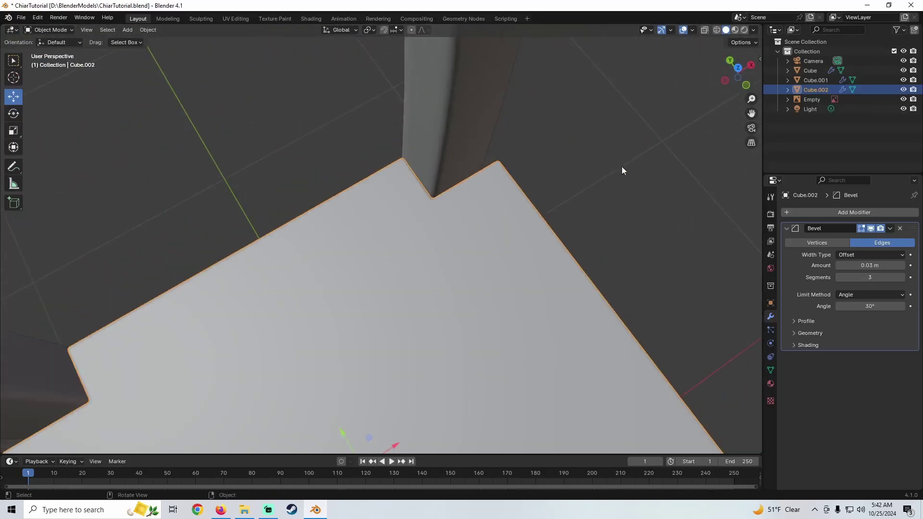
Examine how the seat's rear corner meets the back leg in the reference image, compared with the modelled seat.
{"action": "middle_click_drag", "start_coordinate": [621, 166], "coordinate": [473, 272]}
{"action": "scroll", "coordinate": [377, 262], "scroll_direction": "up", "scroll_amount": 6}
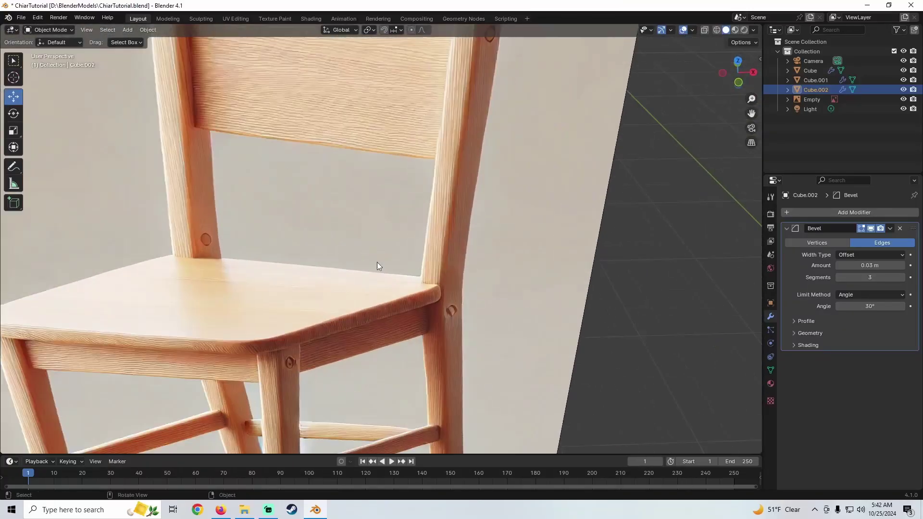
{"action": "middle_click_drag", "start_coordinate": [377, 261], "coordinate": [397, 256]}
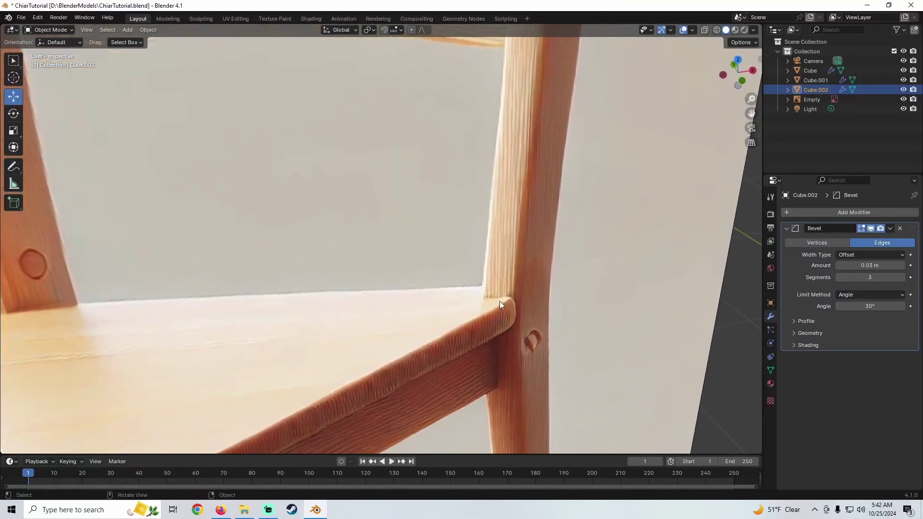
{"action": "scroll", "coordinate": [484, 278], "scroll_direction": "down", "scroll_amount": 10}
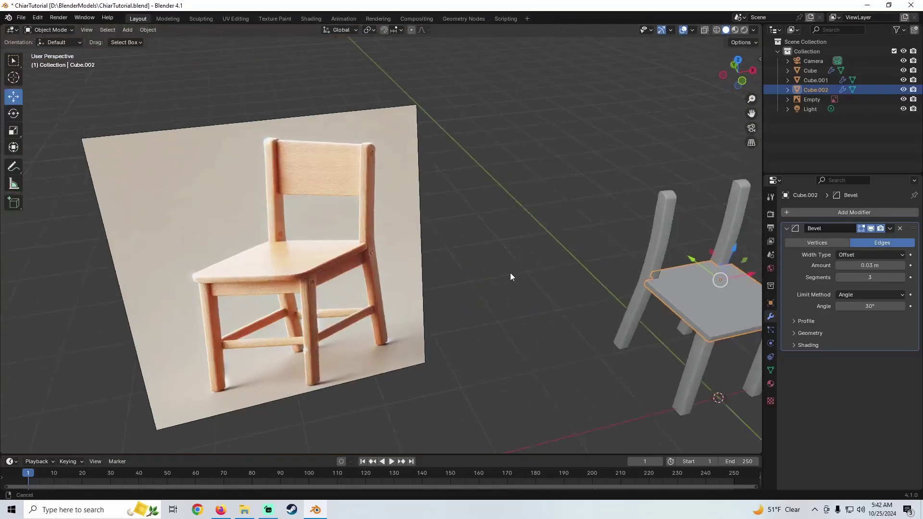
{"action": "middle_click_drag", "start_coordinate": [627, 273], "coordinate": [485, 256]}
{"action": "scroll", "coordinate": [475, 304], "scroll_direction": "up", "scroll_amount": 6}
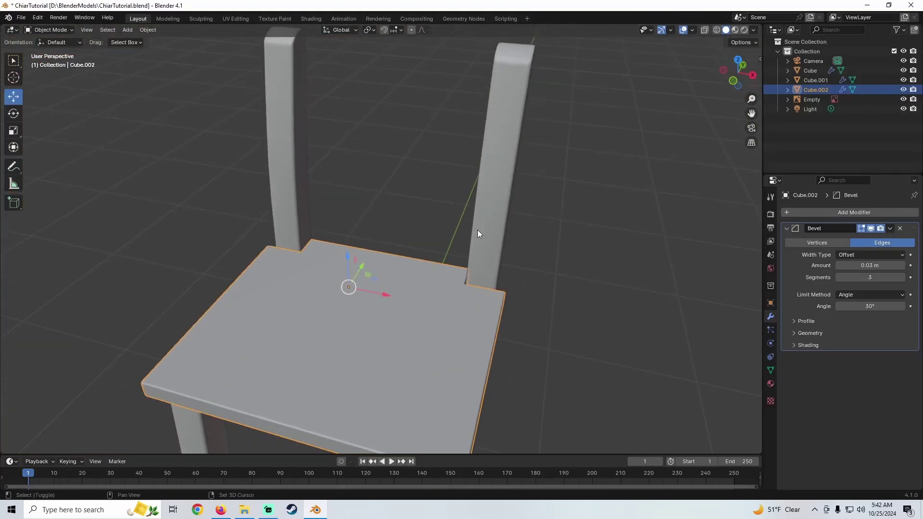
{"action": "middle_click_drag", "start_coordinate": [541, 296], "coordinate": [457, 236], "text": "shift"}
{"action": "scroll", "coordinate": [469, 242], "scroll_direction": "up", "scroll_amount": 3}
{"action": "scroll", "coordinate": [403, 270], "scroll_direction": "down", "scroll_amount": 4}
{"action": "scroll", "coordinate": [500, 284], "scroll_direction": "down", "scroll_amount": 3}
{"action": "scroll", "coordinate": [452, 246], "scroll_direction": "down", "scroll_amount": 6}
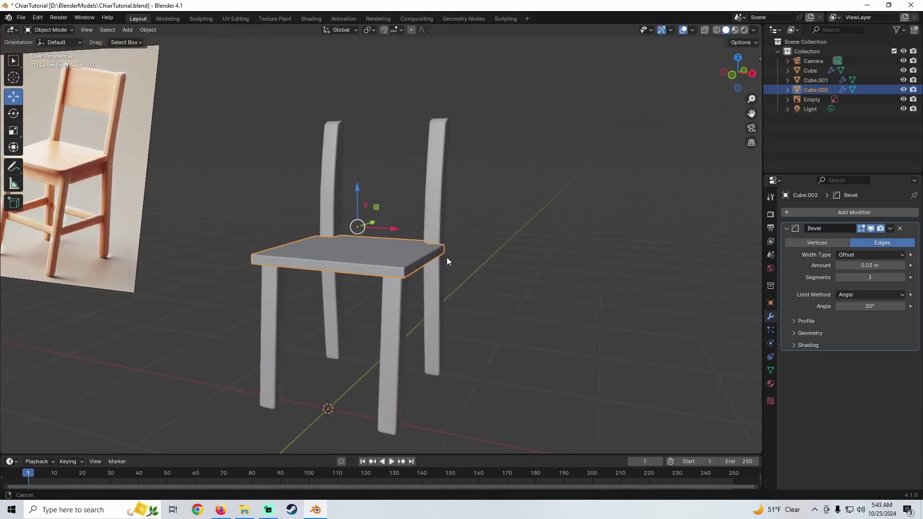
Add three centred loop cuts lengthwise through the seat strip between the +X back-leg notch and the side edge.
{"action": "scroll", "coordinate": [471, 287], "scroll_direction": "up", "scroll_amount": 3}
{"action": "middle_click_drag", "start_coordinate": [471, 287], "coordinate": [383, 234]}
{"action": "scroll", "coordinate": [477, 265], "scroll_direction": "up", "scroll_amount": 3}
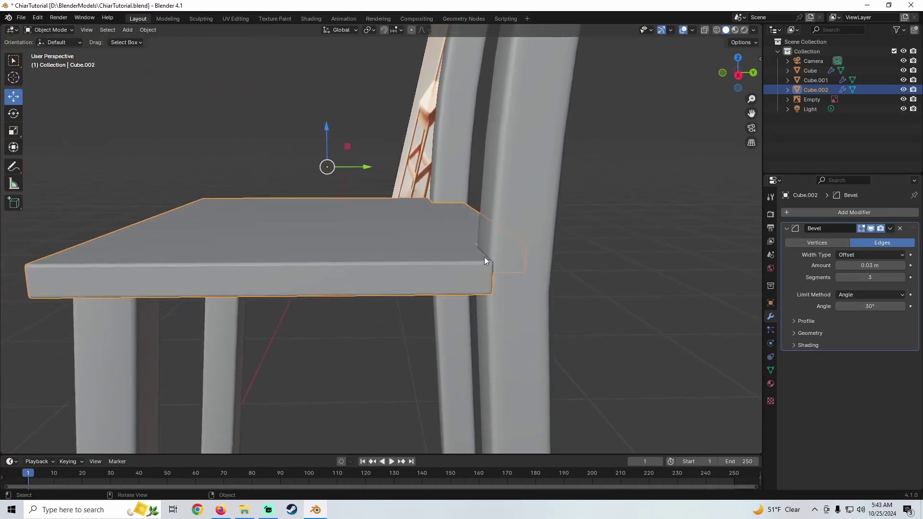
{"action": "middle_click_drag", "start_coordinate": [450, 255], "coordinate": [552, 306]}
{"action": "middle_click_drag", "start_coordinate": [553, 307], "coordinate": [397, 224], "text": "shift"}
{"action": "scroll", "coordinate": [469, 282], "scroll_direction": "up", "scroll_amount": 2}
{"action": "scroll", "coordinate": [446, 255], "scroll_direction": "down", "scroll_amount": 4}
{"action": "scroll", "coordinate": [449, 240], "scroll_direction": "up", "scroll_amount": 1}
{"action": "key", "text": "Tab"}
{"action": "scroll", "coordinate": [515, 263], "scroll_direction": "down", "scroll_amount": 3}
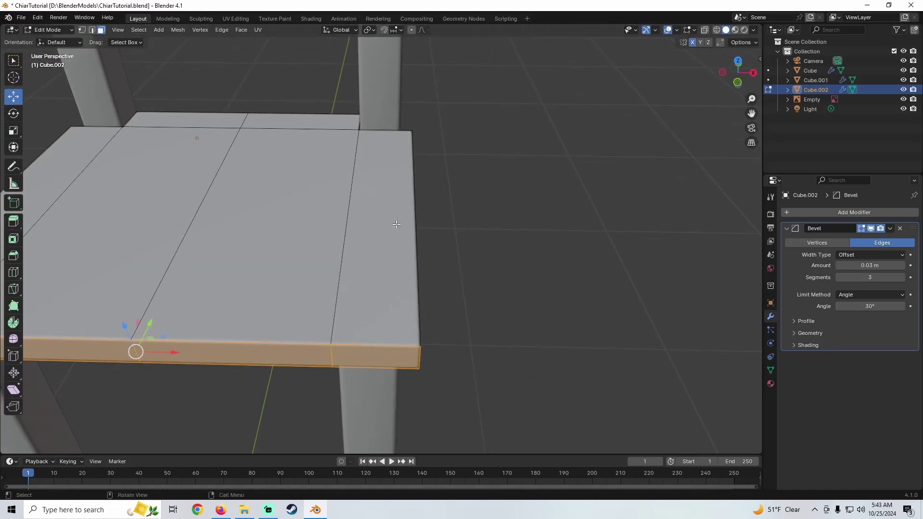
{"action": "left_click", "coordinate": [385, 133]}
{"action": "right_click", "coordinate": [384, 133]}
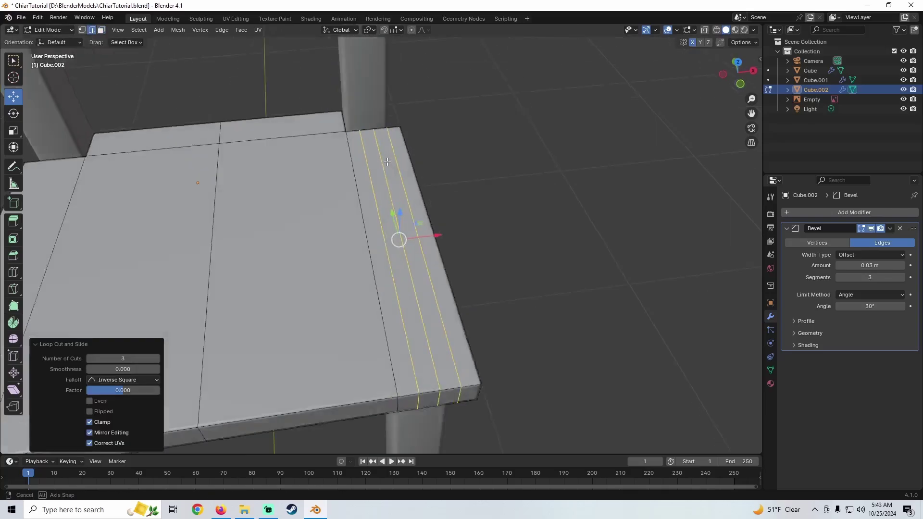
{"action": "middle_click_drag", "start_coordinate": [384, 133], "coordinate": [454, 150]}
Leave the seat's mesh editing, hide the back legs, and reopen the seat in Edit Mode.
{"action": "key", "text": "Tab"}
{"action": "left_click", "coordinate": [538, 153]}
{"action": "scroll", "coordinate": [537, 152], "scroll_direction": "down", "scroll_amount": 2}
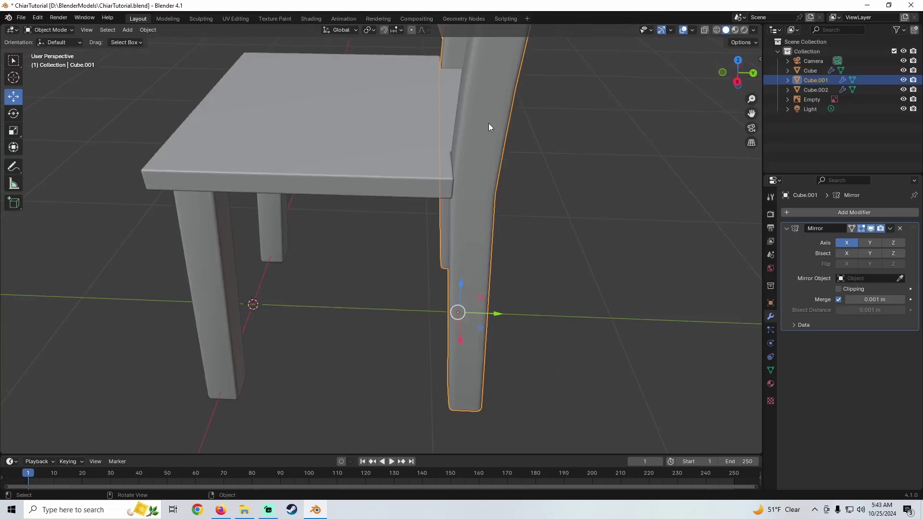
{"action": "key", "text": "h"}
{"action": "middle_click_drag", "start_coordinate": [488, 123], "coordinate": [399, 211]}
{"action": "scroll", "coordinate": [413, 247], "scroll_direction": "up", "scroll_amount": 4}
{"action": "left_click", "coordinate": [414, 235]}
{"action": "key", "text": "Tab"}
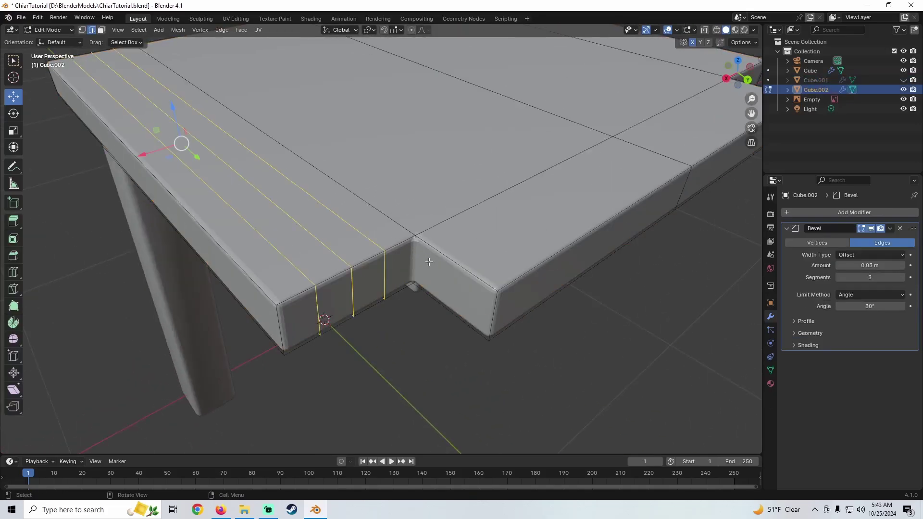
Enable proportional editing and move the notch's vertical inner-corner edge about -0.015 m along Y, with a proportional size of about 0.24.
{"action": "scroll", "coordinate": [417, 233], "scroll_direction": "up", "scroll_amount": 3}
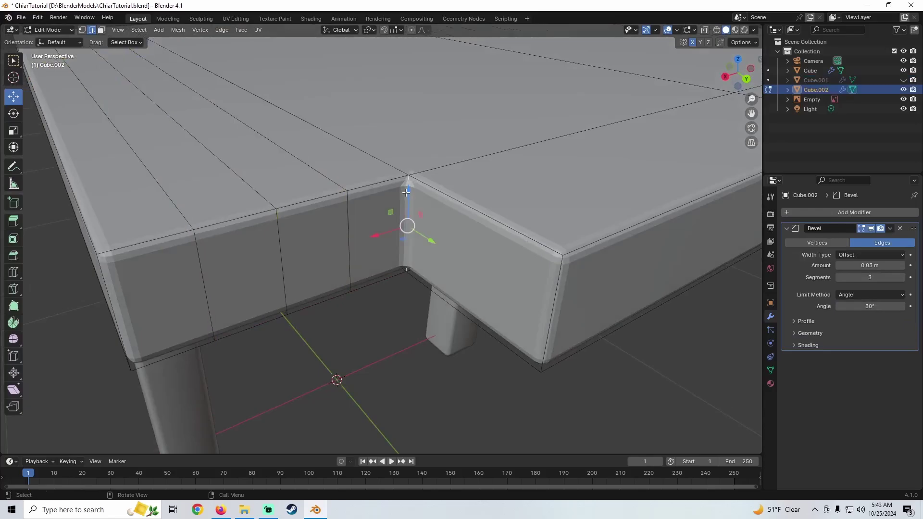
{"action": "scroll", "coordinate": [406, 192], "scroll_direction": "down", "scroll_amount": 2}
{"action": "middle_click_drag", "start_coordinate": [406, 192], "coordinate": [448, 205]}
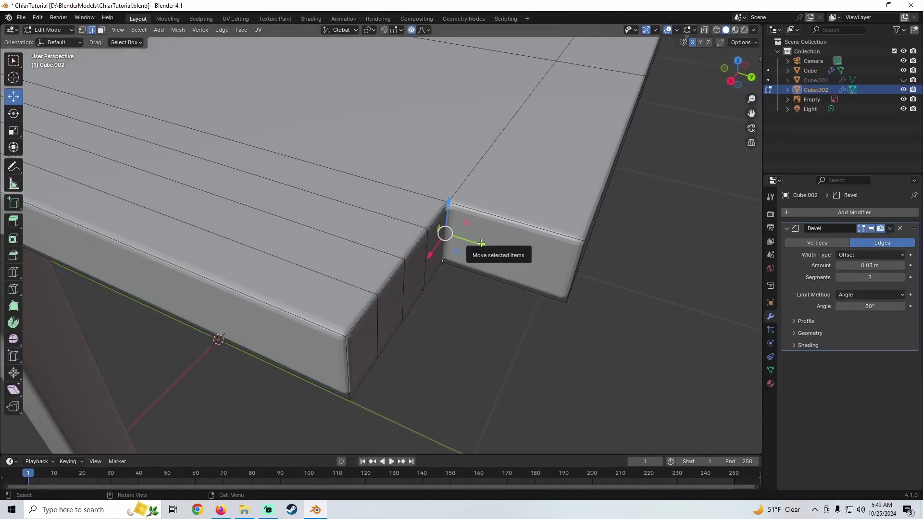
{"action": "left_click_drag", "start_coordinate": [481, 244], "coordinate": [466, 240]}
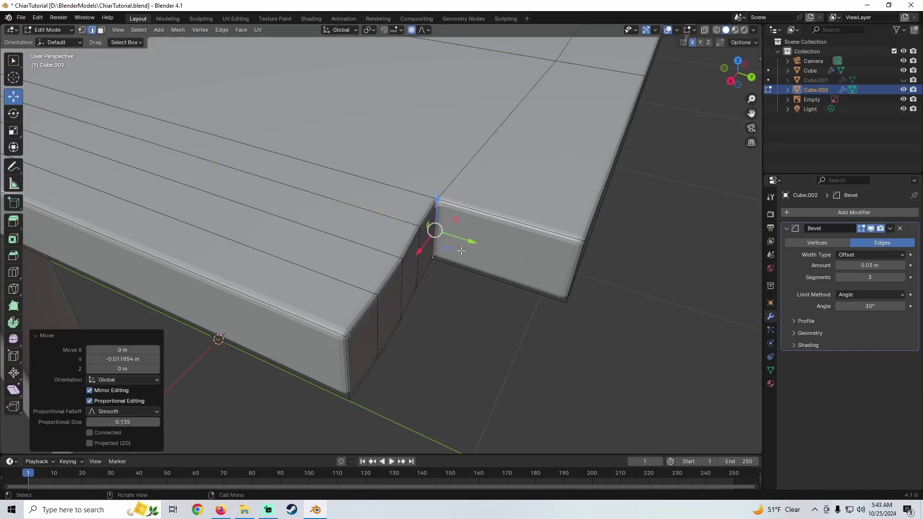
{"action": "key", "text": "ctrl+z"}
{"action": "scroll", "coordinate": [460, 250], "scroll_direction": "down", "scroll_amount": 6}
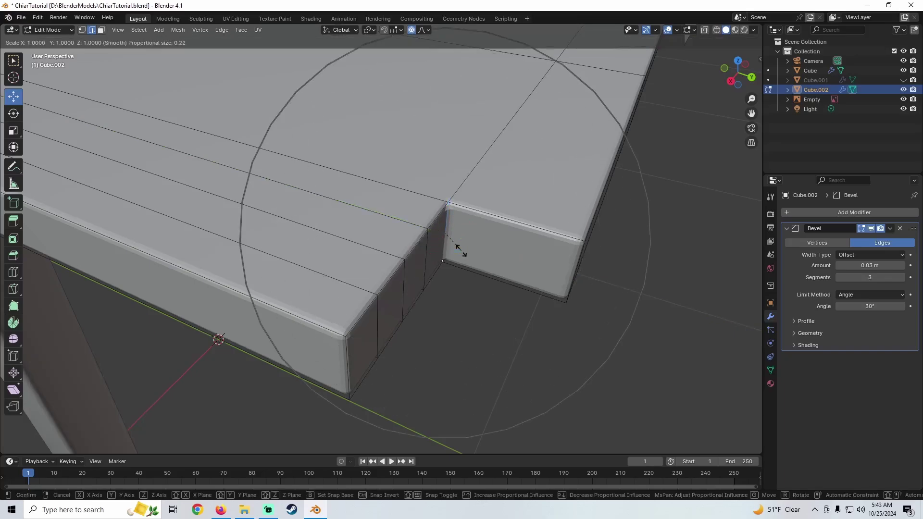
{"action": "left_click", "coordinate": [460, 250]}
{"action": "left_click_drag", "start_coordinate": [482, 243], "coordinate": [467, 234]}
{"action": "scroll", "coordinate": [467, 234], "scroll_direction": "down", "scroll_amount": 2}
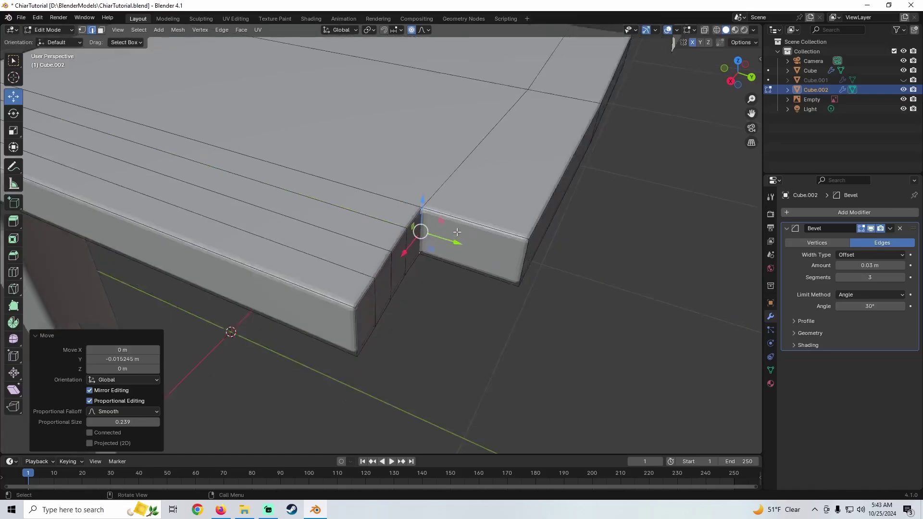
Return to Object Mode, unhide the back legs, and check how the reshaped notch fits against the leg.
{"action": "middle_click_drag", "start_coordinate": [467, 234], "coordinate": [496, 237]}
{"action": "key", "text": "Tab"}
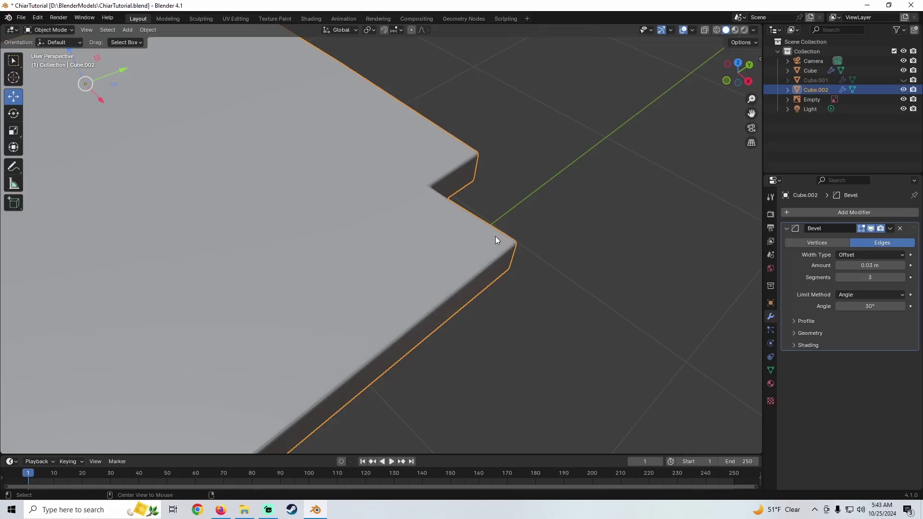
{"action": "key", "text": "alt+h"}
{"action": "middle_click_drag", "start_coordinate": [434, 205], "coordinate": [474, 237]}
{"action": "middle_click_drag", "start_coordinate": [468, 248], "coordinate": [420, 256]}
Edit the seat and back legs together and try moving the notch's outer cut edge about -0.018 m along Y with proportional editing.
{"action": "key", "text": "Tab"}
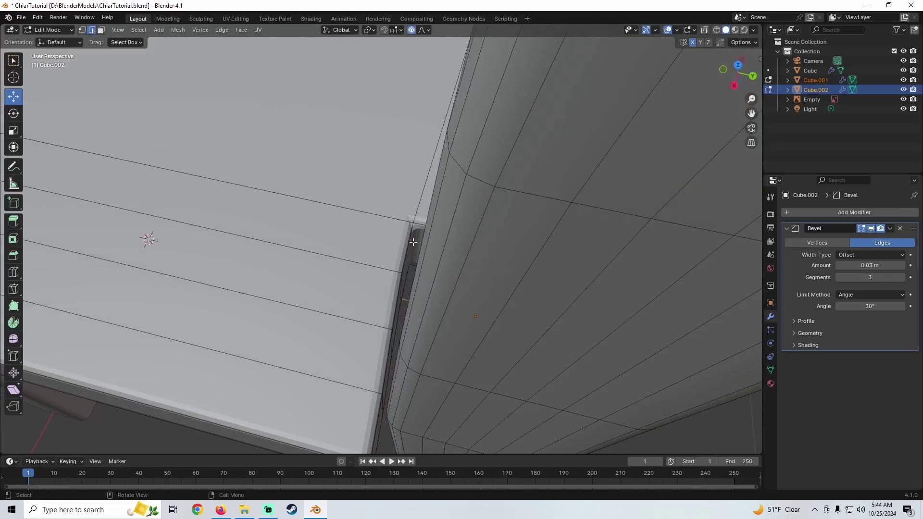
{"action": "left_click_drag", "start_coordinate": [438, 249], "coordinate": [446, 250]}
{"action": "middle_click_drag", "start_coordinate": [446, 250], "coordinate": [398, 268]}
{"action": "left_click", "coordinate": [390, 285], "text": "alt"}
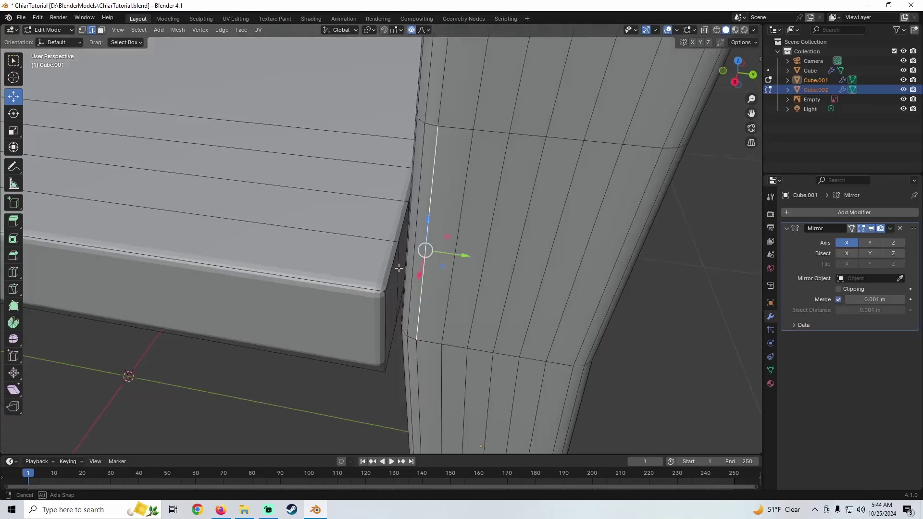
{"action": "middle_click_drag", "start_coordinate": [409, 224], "coordinate": [411, 239]}
{"action": "left_click", "coordinate": [414, 227], "text": "alt"}
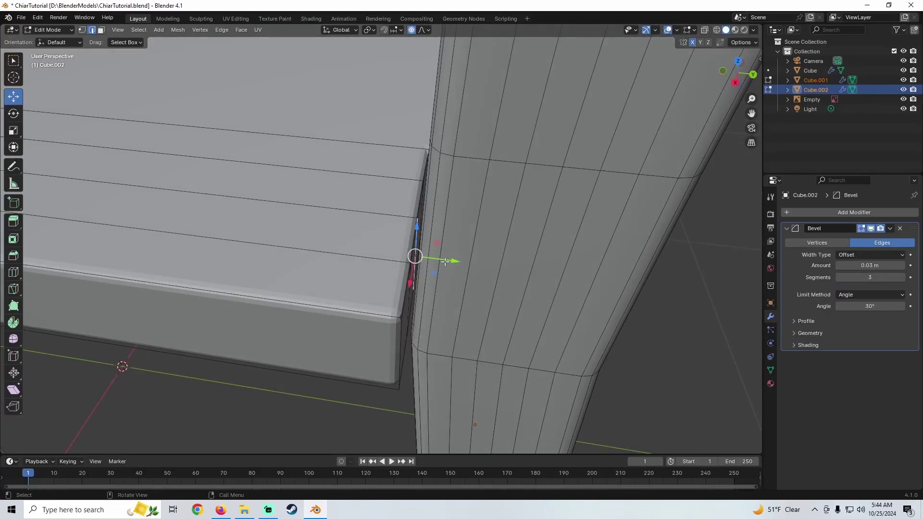
{"action": "left_click_drag", "start_coordinate": [445, 261], "coordinate": [422, 251]}
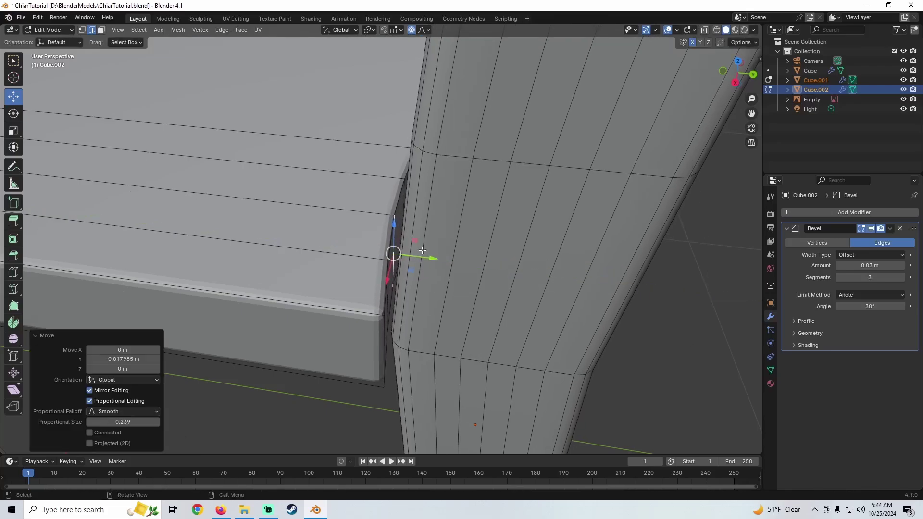
Leave the joint editing of seat and back legs, and reopen only the seat in Edit Mode at the notch.
{"action": "scroll", "coordinate": [422, 250], "scroll_direction": "down", "scroll_amount": 5}
{"action": "middle_click_drag", "start_coordinate": [422, 251], "coordinate": [486, 208]}
{"action": "scroll", "coordinate": [528, 206], "scroll_direction": "up", "scroll_amount": 2}
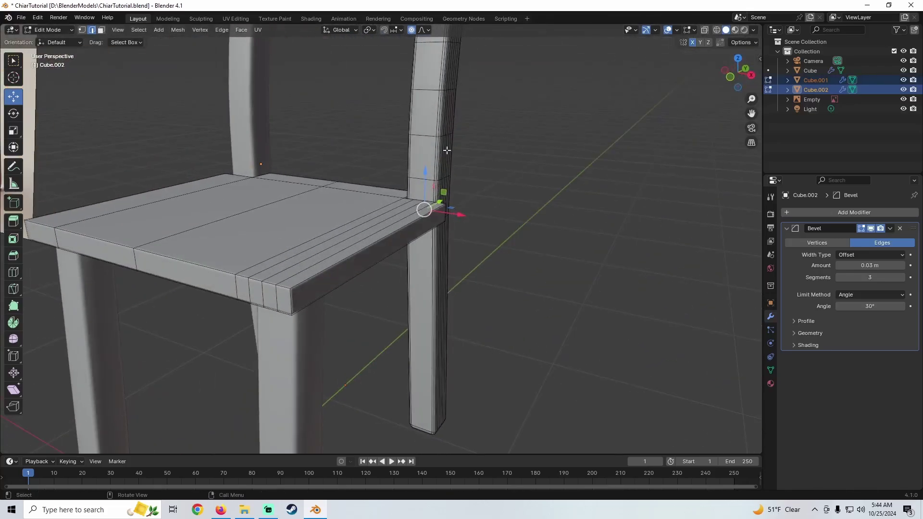
{"action": "middle_click_drag", "start_coordinate": [464, 160], "coordinate": [401, 192]}
{"action": "key", "text": "Tab"}
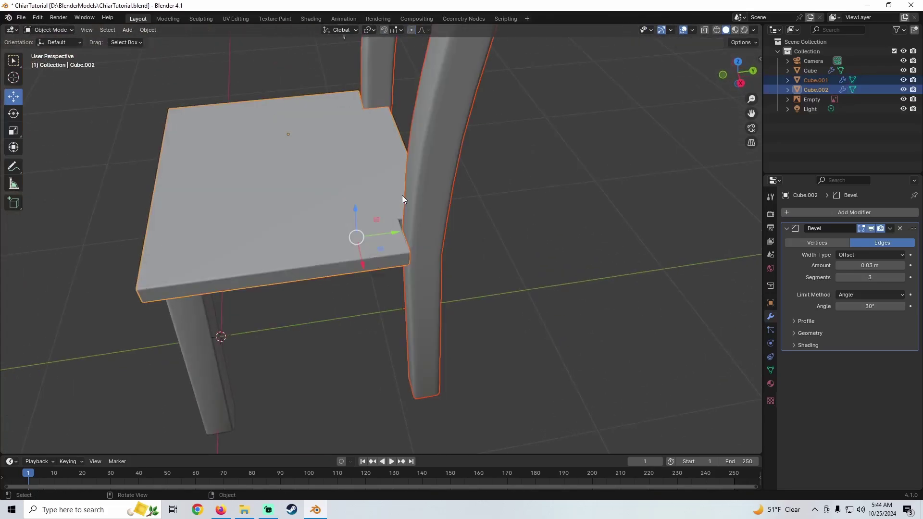
{"action": "left_click", "coordinate": [394, 247]}
{"action": "scroll", "coordinate": [394, 246], "scroll_direction": "up", "scroll_amount": 2}
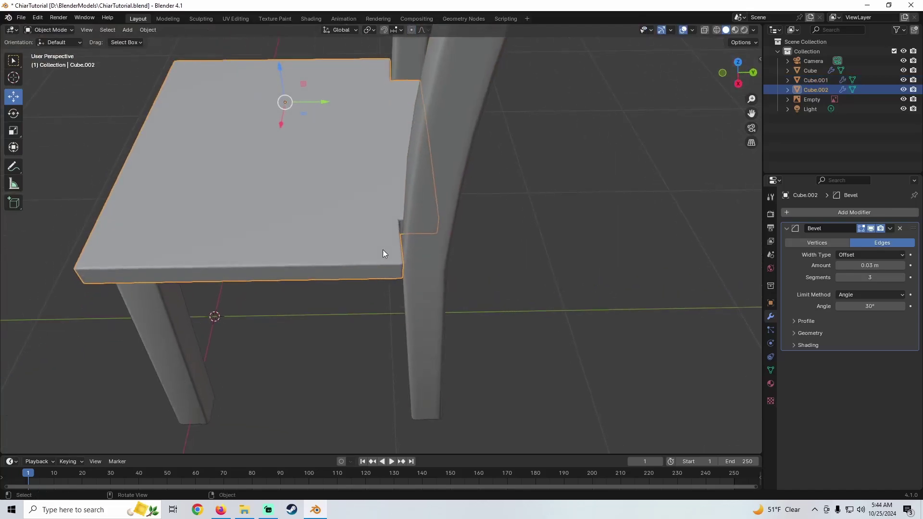
{"action": "key", "text": "Tab"}
{"action": "scroll", "coordinate": [383, 249], "scroll_direction": "up", "scroll_amount": 5}
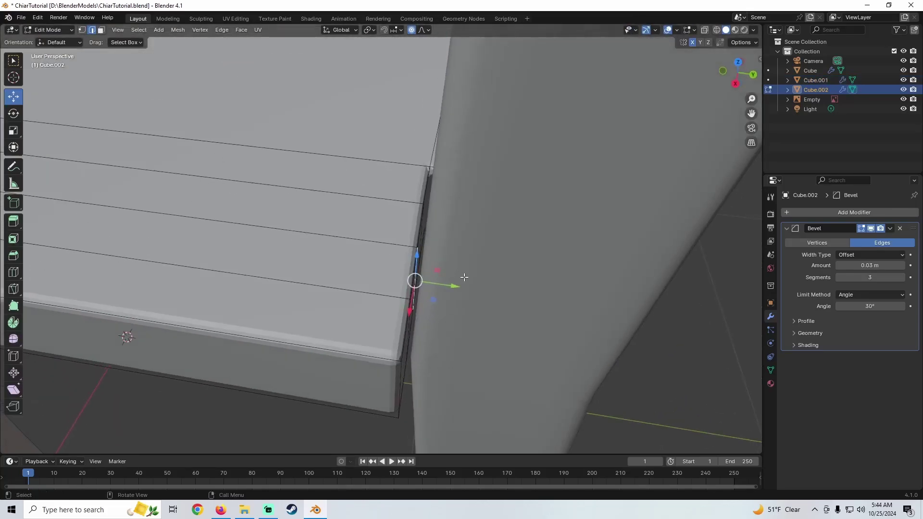
Move the seat notch's vertical edge about -0.003 m along Y with proportional editing at a size of about 0.24.
{"action": "key", "text": "g"}
{"action": "key", "text": "y"}
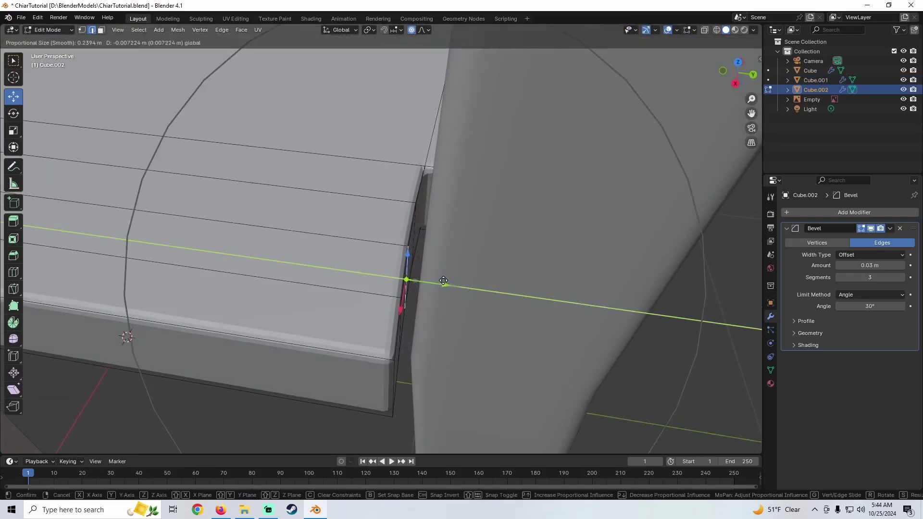
{"action": "left_click", "coordinate": [401, 244]}
{"action": "middle_click_drag", "start_coordinate": [401, 244], "coordinate": [404, 244]}
{"action": "left_click_drag", "start_coordinate": [452, 281], "coordinate": [444, 279]}
{"action": "middle_click_drag", "start_coordinate": [444, 279], "coordinate": [401, 240]}
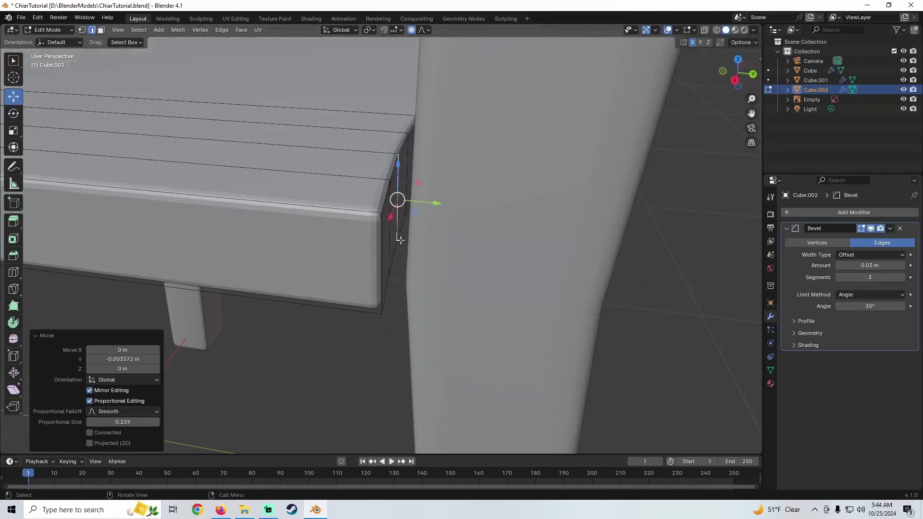
In face select mode, isolate the notch's side face facing the back leg, shift it slightly along Y, and check the fit in Object Mode.
{"action": "left_click", "coordinate": [101, 29]}
{"action": "middle_click_drag", "start_coordinate": [385, 239], "coordinate": [405, 222]}
{"action": "left_click", "coordinate": [425, 170], "text": "ctrl"}
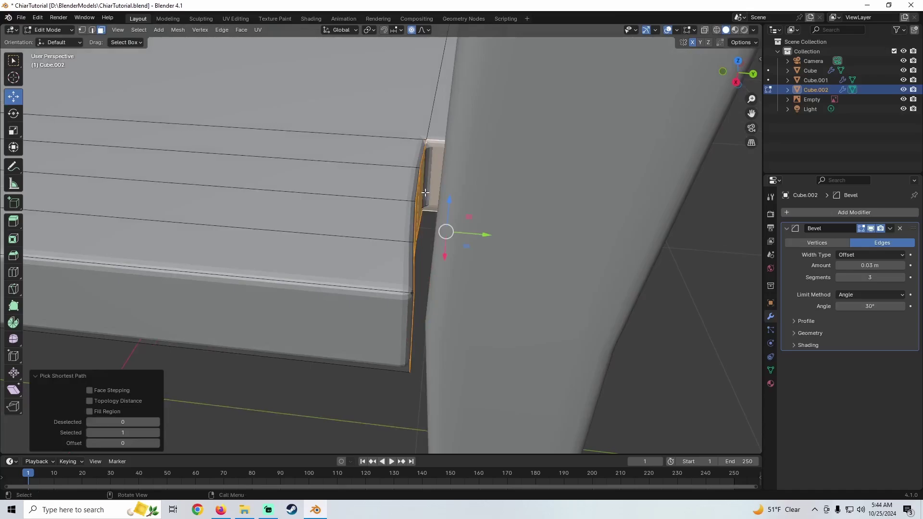
{"action": "middle_click_drag", "start_coordinate": [425, 192], "coordinate": [437, 185]}
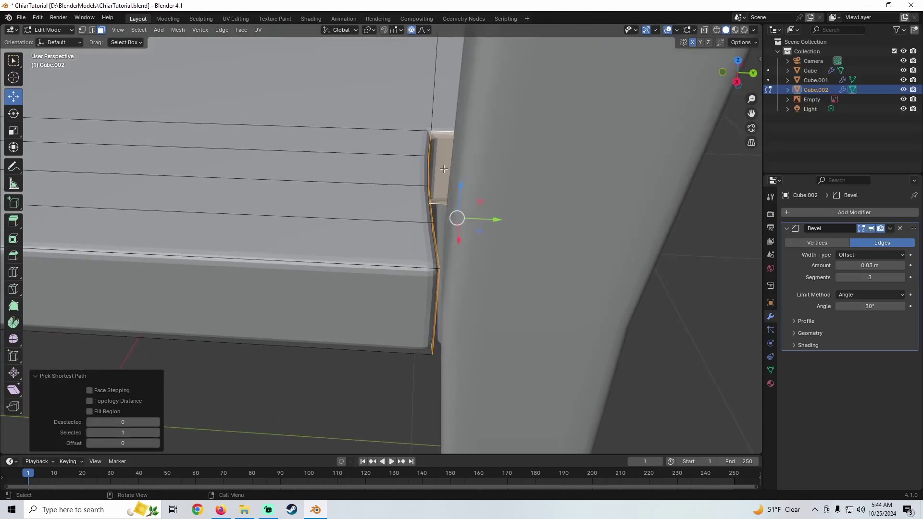
{"action": "left_click", "coordinate": [440, 169], "text": "shift"}
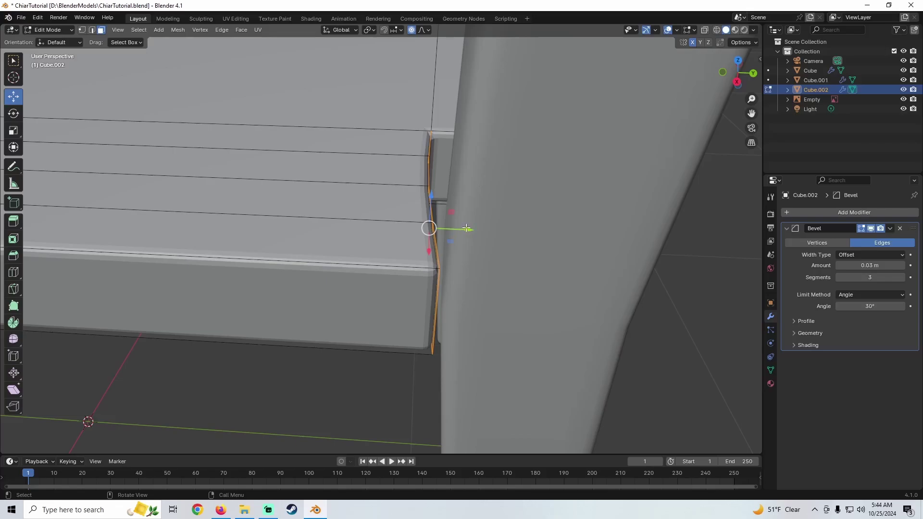
{"action": "left_click_drag", "start_coordinate": [467, 228], "coordinate": [485, 237]}
{"action": "scroll", "coordinate": [454, 235], "scroll_direction": "down", "scroll_amount": 5}
{"action": "key", "text": "Tab"}
{"action": "middle_click_drag", "start_coordinate": [397, 244], "coordinate": [346, 215]}
Reopen the seat in Edit Mode, select the notch's outer vertical corner edge, and adjust its position against the leg.
{"action": "key", "text": "Tab"}
{"action": "scroll", "coordinate": [373, 236], "scroll_direction": "up", "scroll_amount": 2}
{"action": "scroll", "coordinate": [347, 215], "scroll_direction": "up", "scroll_amount": 2}
{"action": "scroll", "coordinate": [292, 191], "scroll_direction": "down", "scroll_amount": 1}
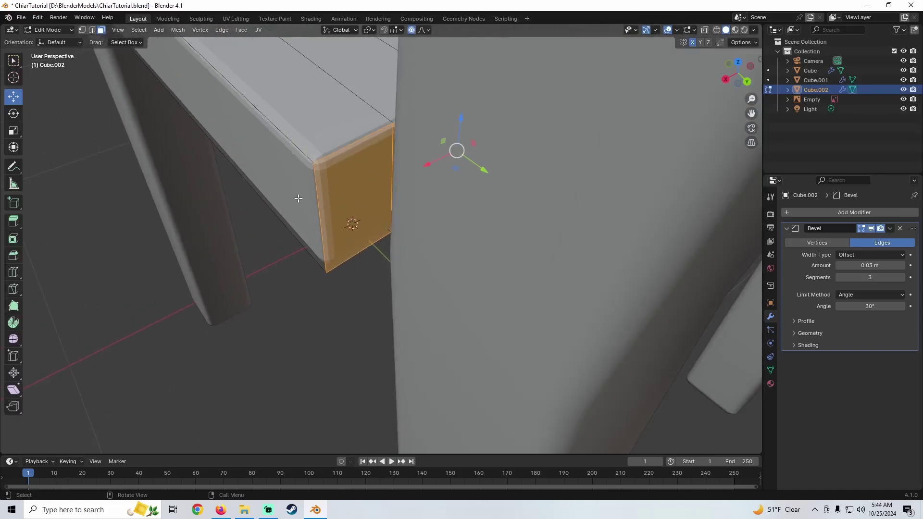
{"action": "left_click", "coordinate": [320, 207]}
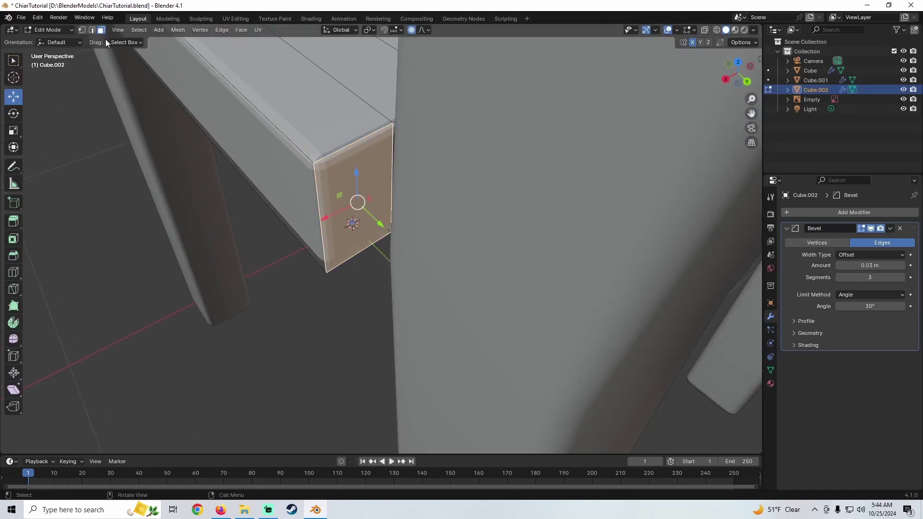
{"action": "left_click", "coordinate": [92, 29]}
{"action": "left_click", "coordinate": [326, 209]}
{"action": "middle_click_drag", "start_coordinate": [326, 202], "coordinate": [418, 276]}
{"action": "mouse_move", "coordinate": [463, 342]}
{"action": "left_mouse_down"}
{"action": "mouse_move", "coordinate": [480, 335]}
{"action": "mouse_move", "coordinate": [463, 330]}
{"action": "left_mouse_up"}
Move the notch's inner vertical edge about -0.0035 m along Y, then return to Object Mode and inspect the seat on the whole chair.
{"action": "middle_click_drag", "start_coordinate": [462, 330], "coordinate": [444, 251]}
{"action": "left_click", "coordinate": [421, 225]}
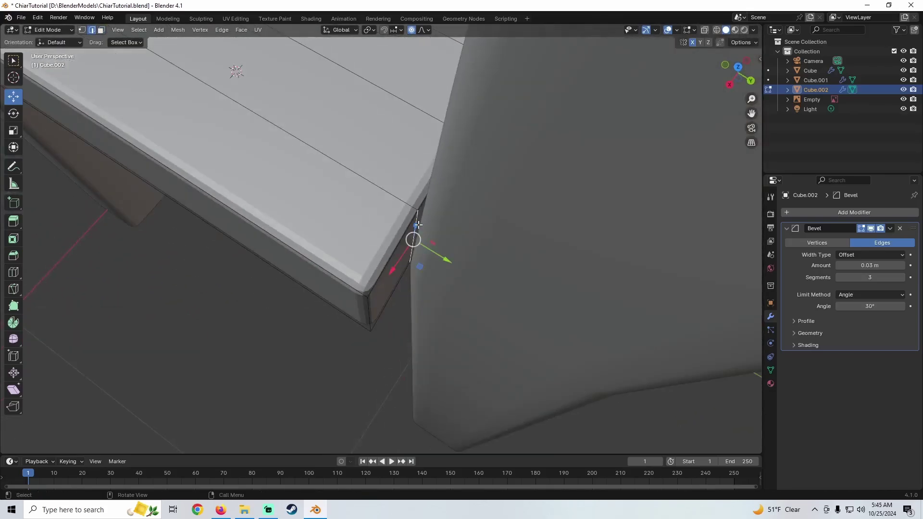
{"action": "left_click_drag", "start_coordinate": [445, 254], "coordinate": [430, 238]}
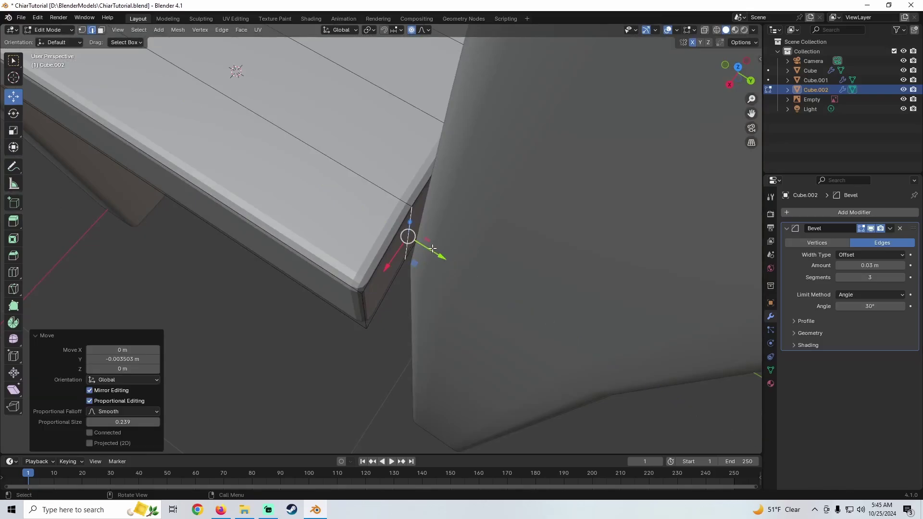
{"action": "middle_click_drag", "start_coordinate": [431, 238], "coordinate": [459, 235]}
{"action": "scroll", "coordinate": [423, 205], "scroll_direction": "down", "scroll_amount": 7}
{"action": "key", "text": "Tab"}
{"action": "middle_click_drag", "start_coordinate": [388, 205], "coordinate": [500, 183]}
{"action": "left_click", "coordinate": [500, 183]}
{"action": "scroll", "coordinate": [499, 184], "scroll_direction": "down", "scroll_amount": 4}
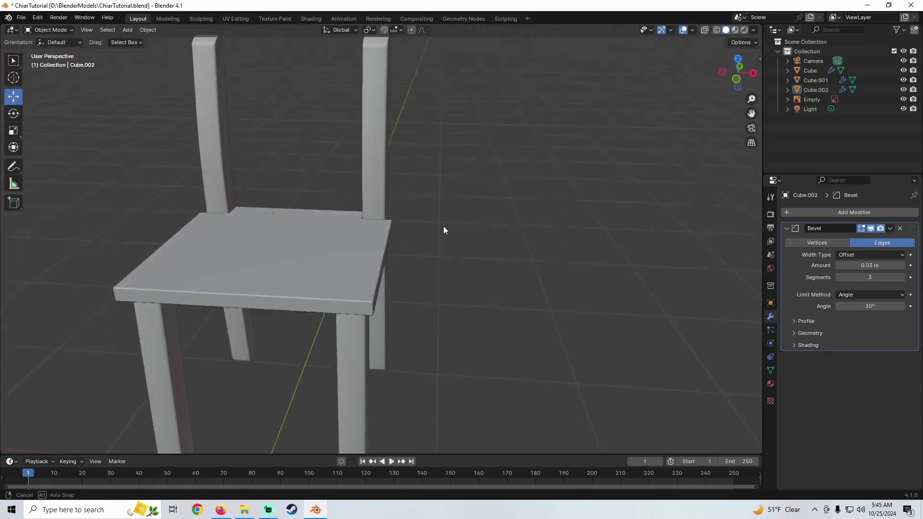
Apply Shade Smooth by Angle to the seat and fine-tune the angle around 26°.
{"action": "middle_click_drag", "start_coordinate": [443, 226], "coordinate": [471, 188]}
{"action": "middle_click_drag", "start_coordinate": [407, 192], "coordinate": [478, 294], "text": "shift"}
{"action": "left_click", "coordinate": [414, 240]}
{"action": "middle_click_drag", "start_coordinate": [385, 294], "coordinate": [398, 251]}
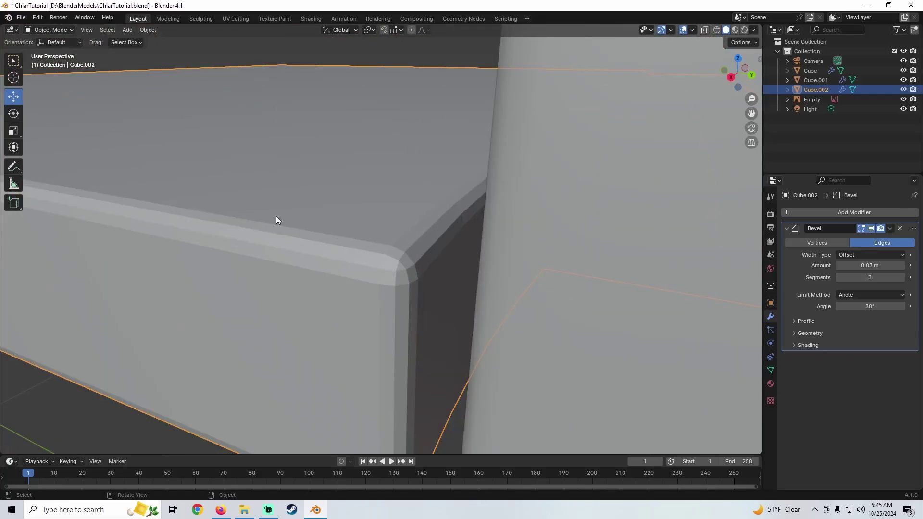
{"action": "right_click", "coordinate": [325, 204]}
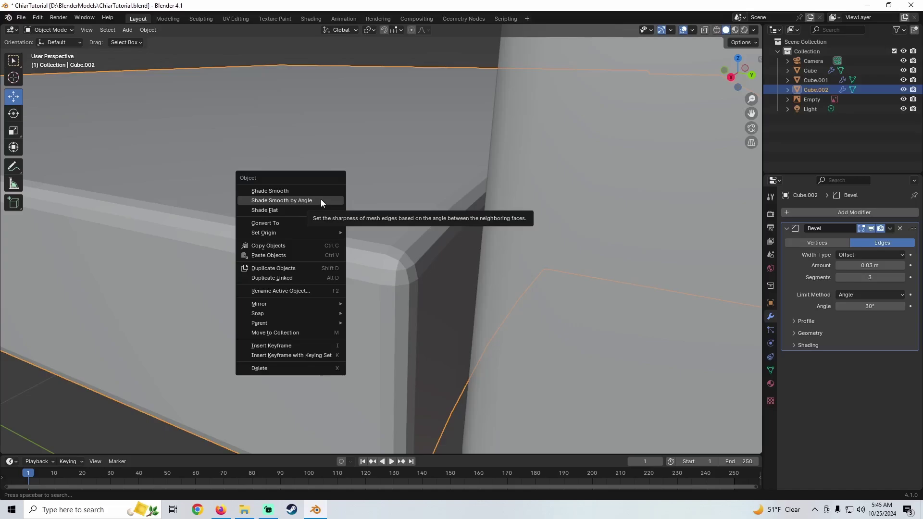
{"action": "left_click", "coordinate": [321, 200]}
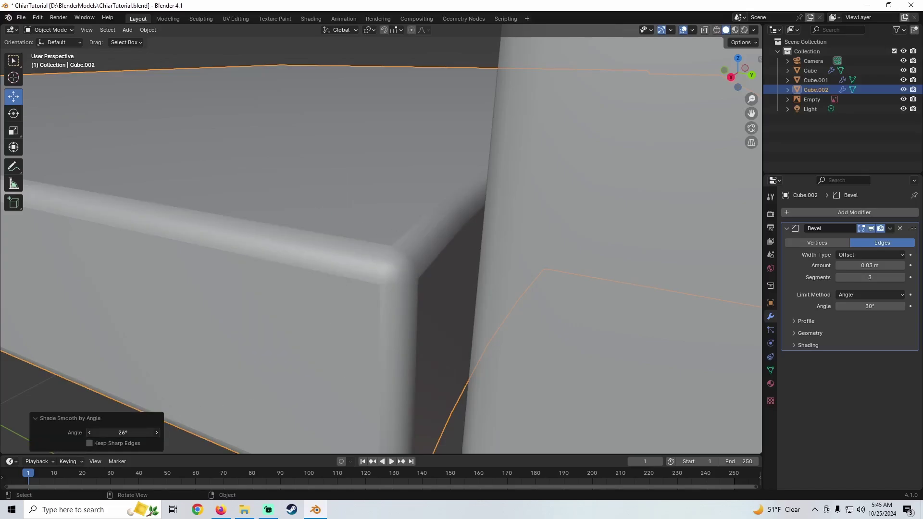
{"action": "mouse_move", "coordinate": [123, 433]}
{"action": "left_mouse_down"}
{"action": "mouse_move", "coordinate": [135, 433]}
{"action": "mouse_move", "coordinate": [116, 433]}
{"action": "left_mouse_up"}
Deselect the seat and compare the whole chair with the reference image, examining the supports between the legs.
{"action": "scroll", "coordinate": [297, 282], "scroll_direction": "down", "scroll_amount": 8}
{"action": "middle_click_drag", "start_coordinate": [297, 282], "coordinate": [550, 242]}
{"action": "left_click", "coordinate": [549, 242]}
{"action": "scroll", "coordinate": [504, 269], "scroll_direction": "down", "scroll_amount": 5}
{"action": "middle_click_drag", "start_coordinate": [500, 270], "coordinate": [377, 308]}
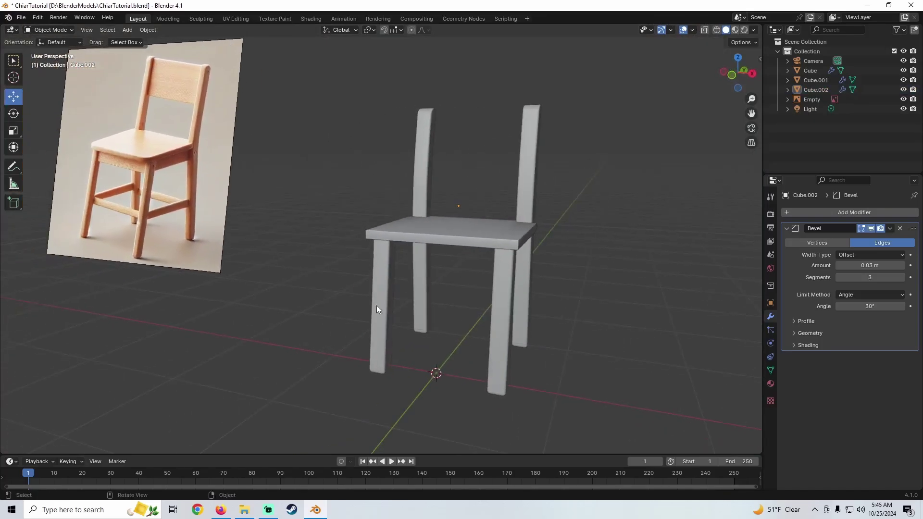
{"action": "middle_click_drag", "start_coordinate": [443, 238], "coordinate": [94, 241]}
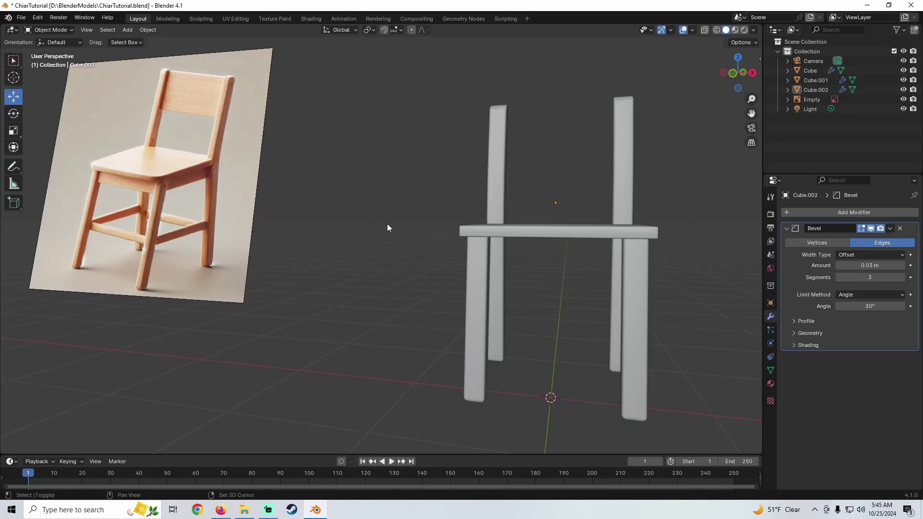
{"action": "middle_click_drag", "start_coordinate": [388, 224], "coordinate": [237, 203]}
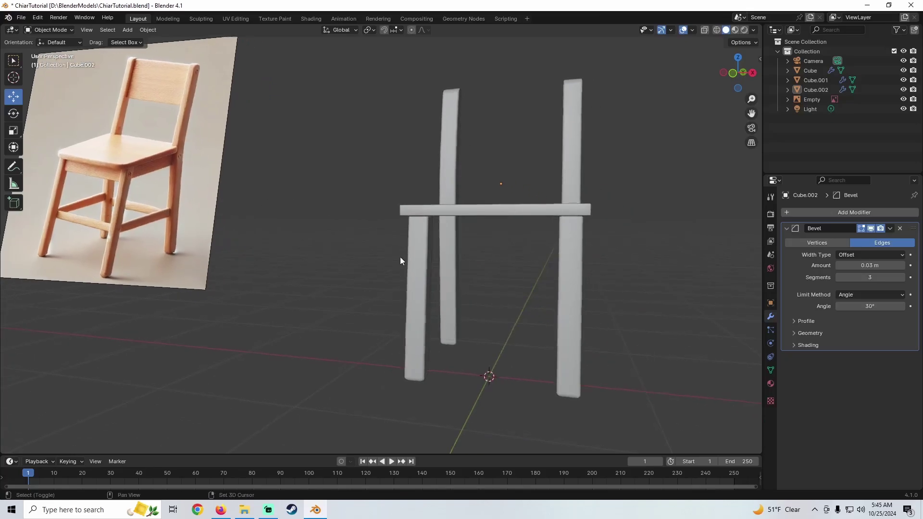
Add a cube mesh at the world origin and scale it uniformly to 0.229.
{"action": "middle_click_drag", "start_coordinate": [399, 261], "coordinate": [415, 202]}
{"action": "left_click", "coordinate": [128, 30]}
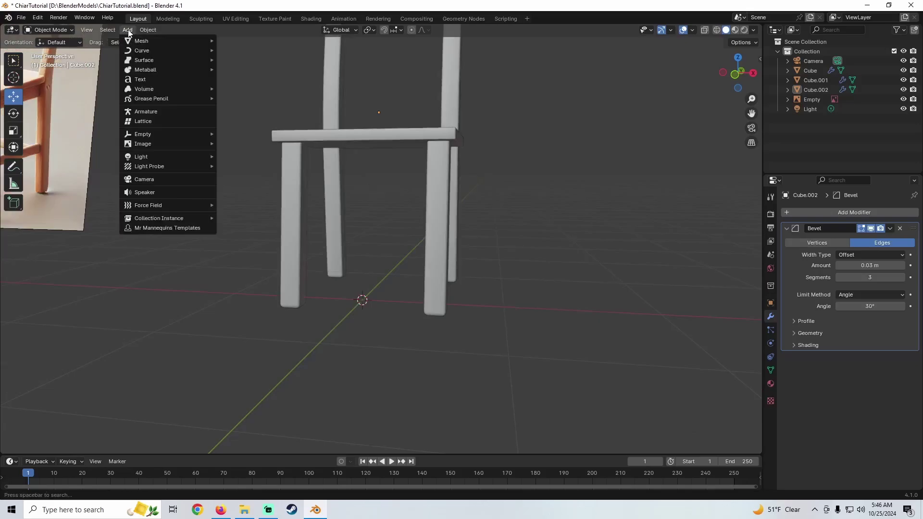
{"action": "mouse_move", "coordinate": [211, 39]}
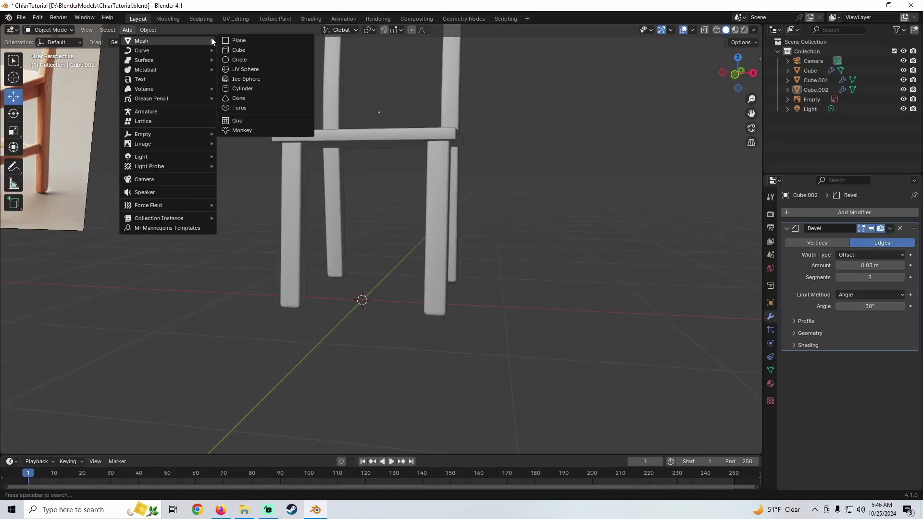
{"action": "left_click", "coordinate": [252, 54]}
{"action": "key", "text": "s"}
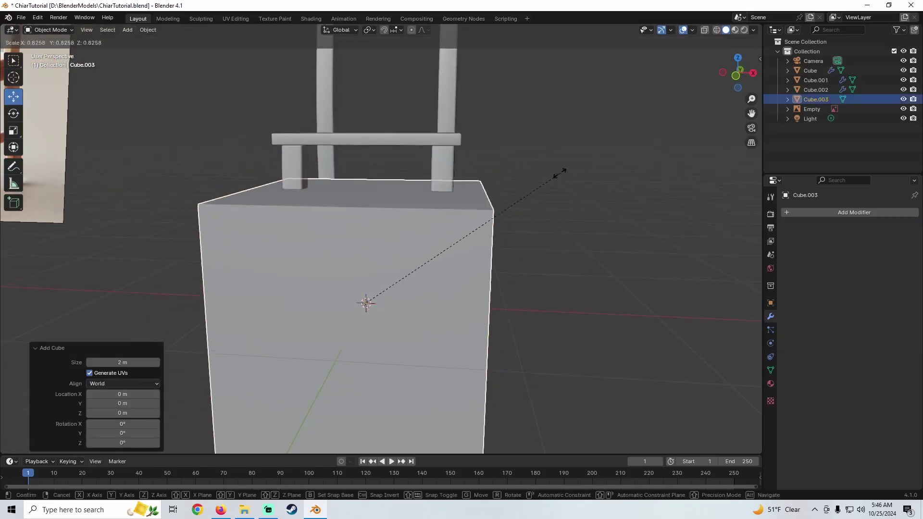
{"action": "left_click", "coordinate": [428, 284]}
Check the lower rails in the reference image and add a Mirror modifier on the X axis to the new cube.
{"action": "middle_click_drag", "start_coordinate": [428, 283], "coordinate": [278, 219]}
{"action": "scroll", "coordinate": [404, 275], "scroll_direction": "up", "scroll_amount": 3}
{"action": "middle_click_drag", "start_coordinate": [279, 219], "coordinate": [330, 173], "text": "shift"}
{"action": "scroll", "coordinate": [280, 239], "scroll_direction": "down", "scroll_amount": 3}
{"action": "middle_click_drag", "start_coordinate": [129, 92], "coordinate": [244, 166], "text": "shift"}
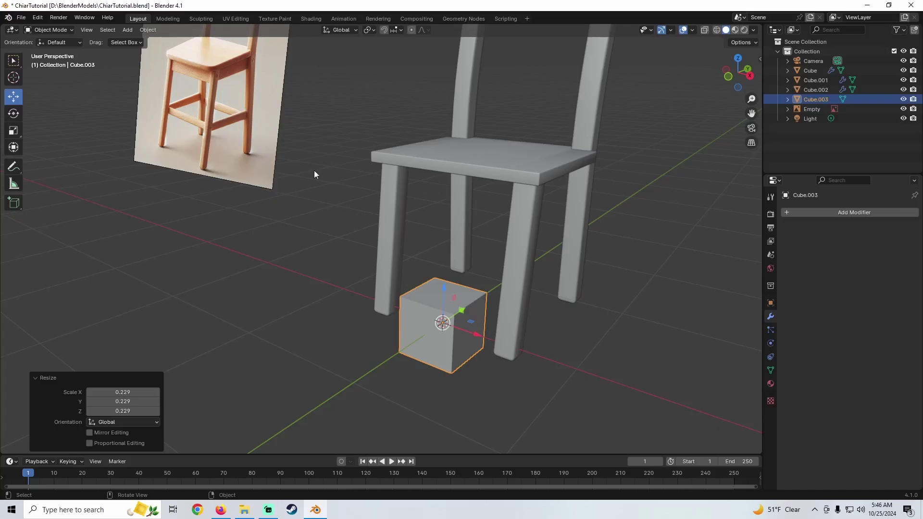
{"action": "middle_click_drag", "start_coordinate": [314, 174], "coordinate": [213, 141]}
{"action": "scroll", "coordinate": [250, 189], "scroll_direction": "up", "scroll_amount": 4}
{"action": "middle_click_drag", "start_coordinate": [250, 189], "coordinate": [393, 203]}
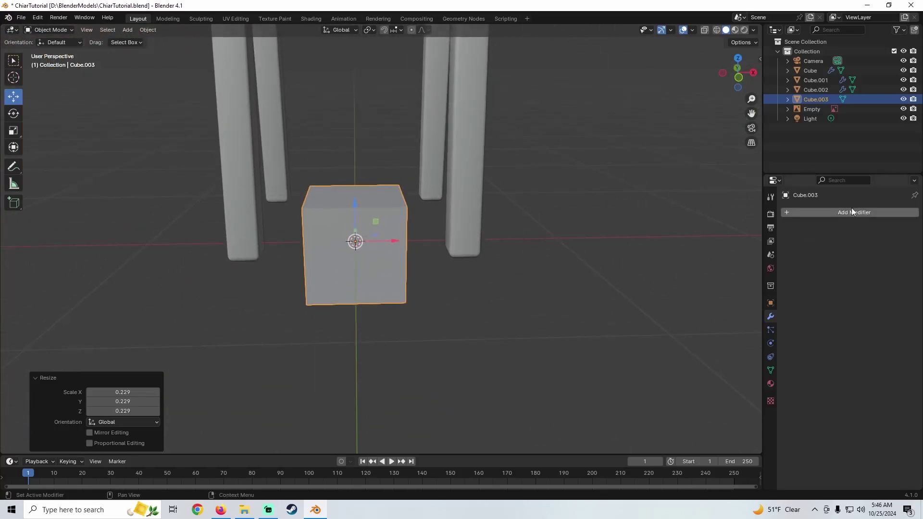
{"action": "left_click", "coordinate": [867, 213]}
{"action": "mouse_move", "coordinate": [867, 213]}
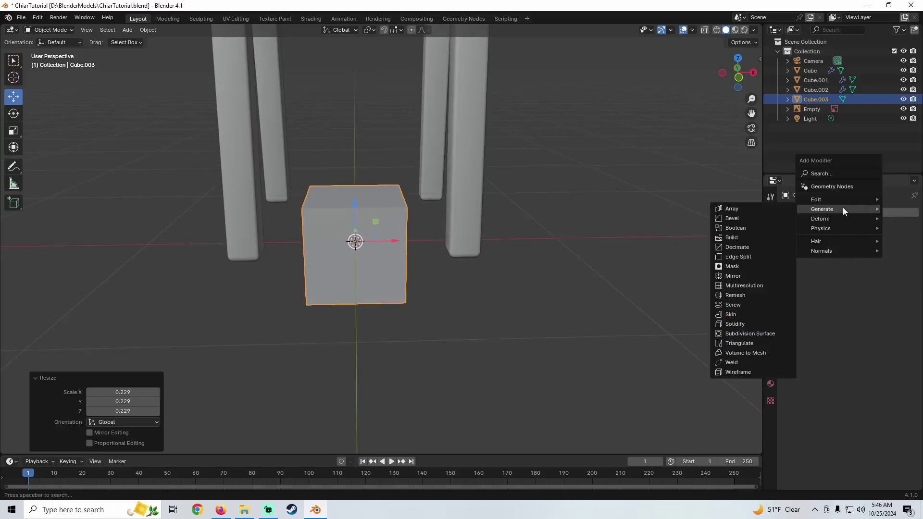
{"action": "left_click", "coordinate": [740, 275]}
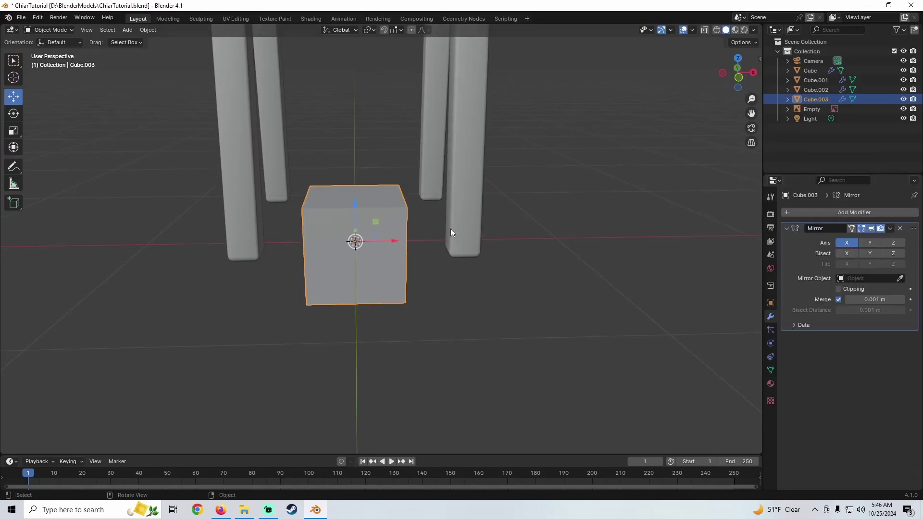
{"action": "middle_click_drag", "start_coordinate": [552, 219], "coordinate": [641, 204]}
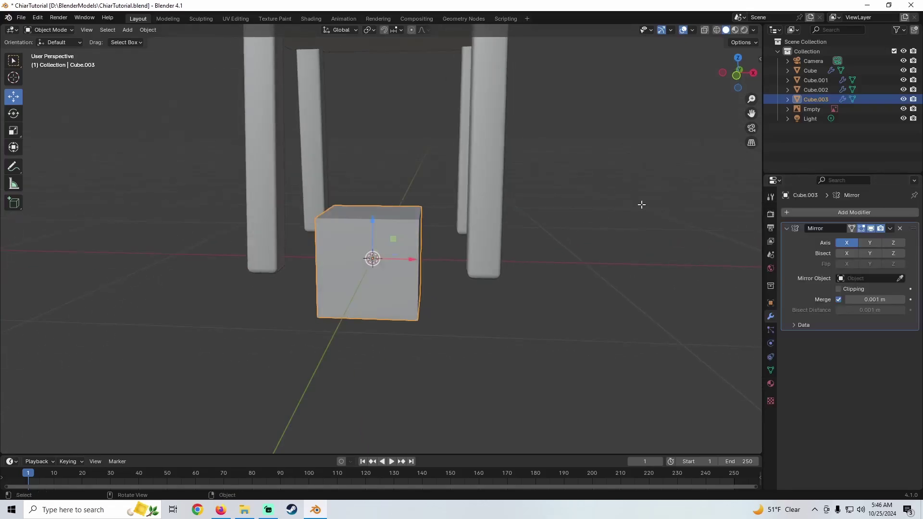
In Edit Mode, move the cube's mesh about 0.526 m along X to the front leg and scale it to 0.396.
{"action": "key", "text": "Tab"}
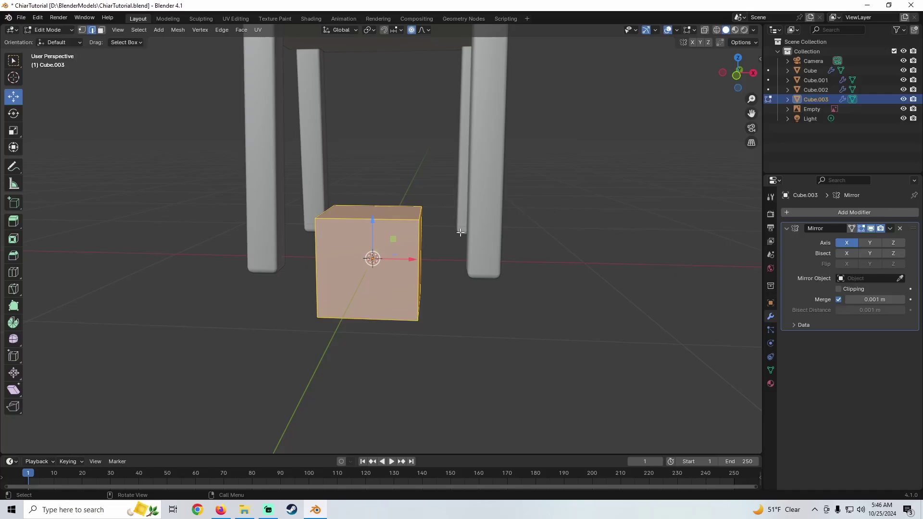
{"action": "left_click_drag", "start_coordinate": [409, 262], "coordinate": [519, 247]}
{"action": "key", "text": "s"}
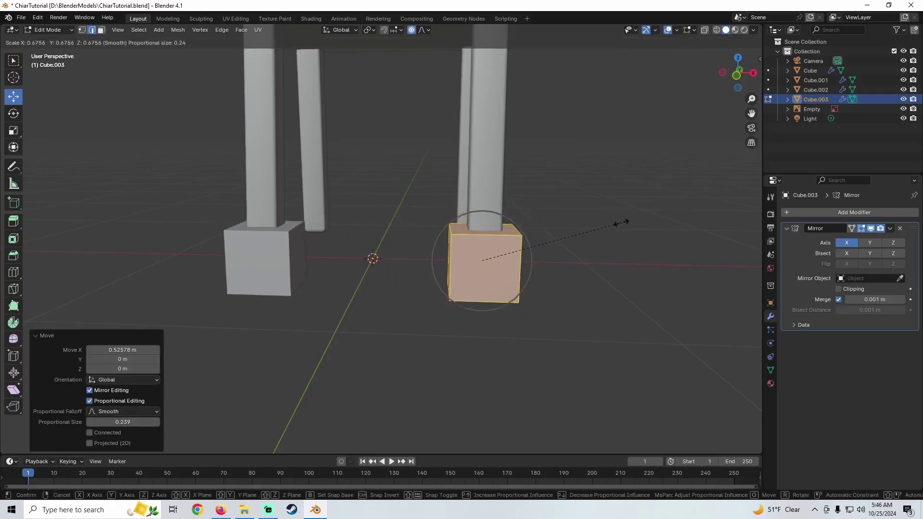
{"action": "left_click", "coordinate": [565, 249]}
Move the cube about 0.26 m along Y to behind the front leg and scale it down further.
{"action": "middle_click_drag", "start_coordinate": [565, 249], "coordinate": [406, 243]}
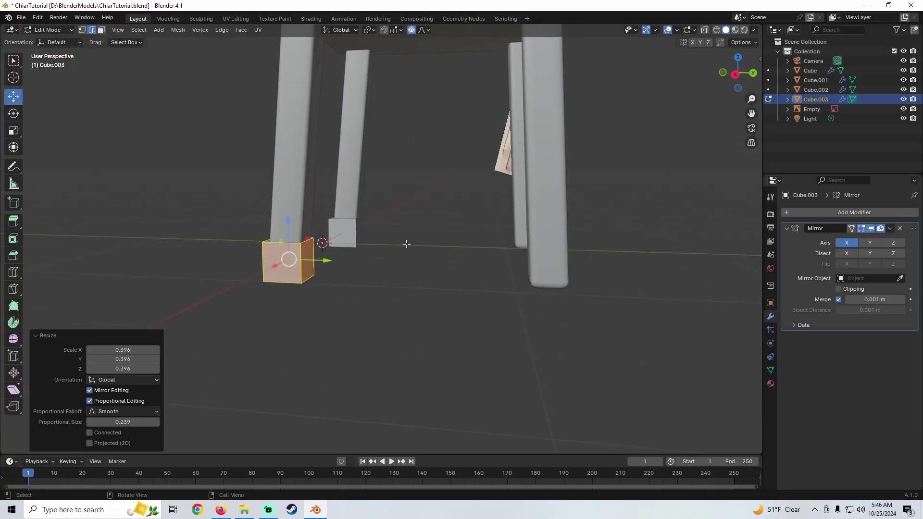
{"action": "left_click_drag", "start_coordinate": [327, 261], "coordinate": [384, 263]}
{"action": "middle_click_drag", "start_coordinate": [569, 222], "coordinate": [595, 220]}
{"action": "key", "text": "s"}
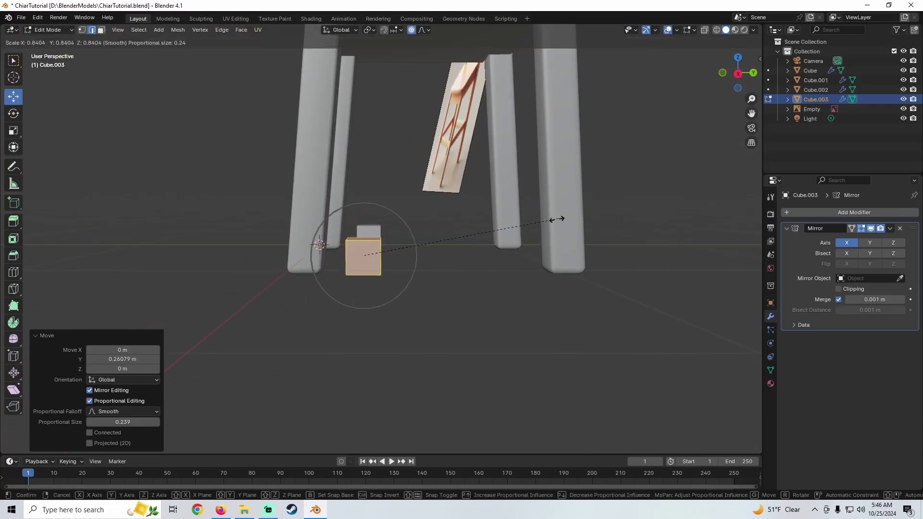
{"action": "left_click", "coordinate": [516, 232]}
Raise the cube to rail height, move it about -0.098 m along Y against the front leg, and raise it another 0.118 m.
{"action": "left_click_drag", "start_coordinate": [364, 214], "coordinate": [359, 137]}
{"action": "middle_click_drag", "start_coordinate": [414, 134], "coordinate": [460, 215], "text": "shift"}
{"action": "scroll", "coordinate": [460, 215], "scroll_direction": "up", "scroll_amount": 3}
{"action": "left_click_drag", "start_coordinate": [483, 283], "coordinate": [435, 292]}
{"action": "scroll", "coordinate": [470, 284], "scroll_direction": "down", "scroll_amount": 5}
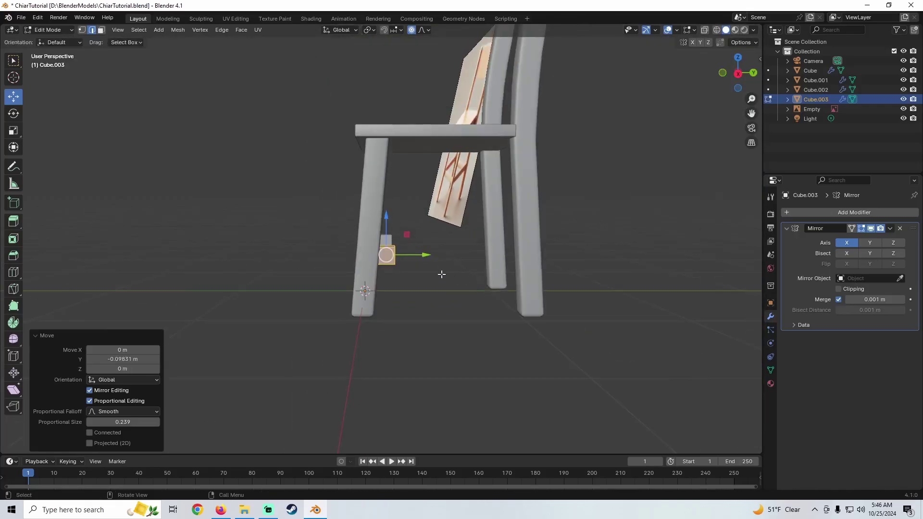
{"action": "middle_click_drag", "start_coordinate": [441, 275], "coordinate": [423, 263]}
{"action": "scroll", "coordinate": [443, 268], "scroll_direction": "up", "scroll_amount": 2}
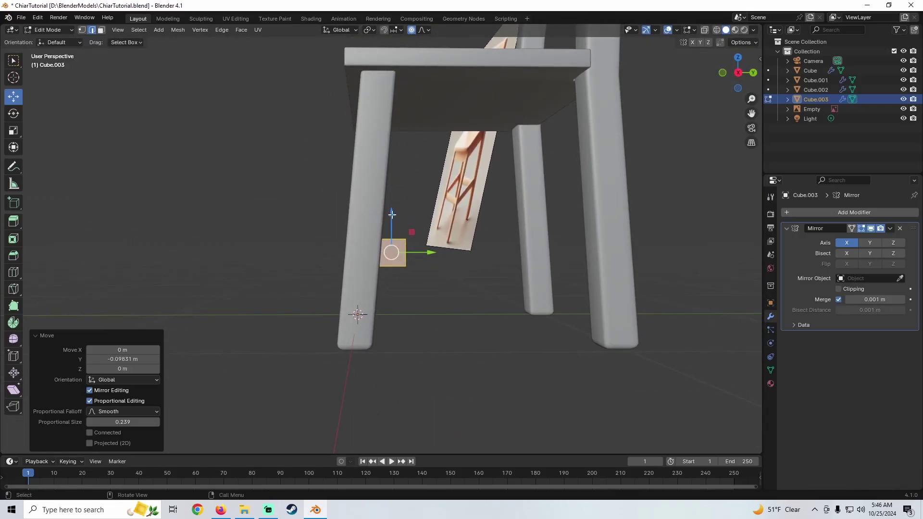
{"action": "left_click_drag", "start_coordinate": [391, 214], "coordinate": [392, 185]}
Select the cube's rear-facing face and, with proportional editing off, stretch it along Y to the back leg to form a side rail.
{"action": "middle_click_drag", "start_coordinate": [392, 186], "coordinate": [234, 169]}
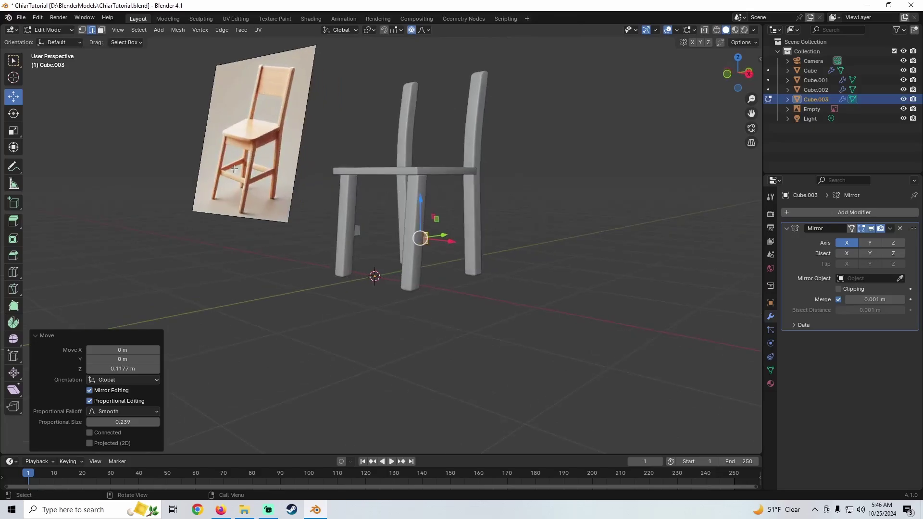
{"action": "middle_click_drag", "start_coordinate": [494, 212], "coordinate": [397, 207]}
{"action": "scroll", "coordinate": [402, 239], "scroll_direction": "up", "scroll_amount": 3}
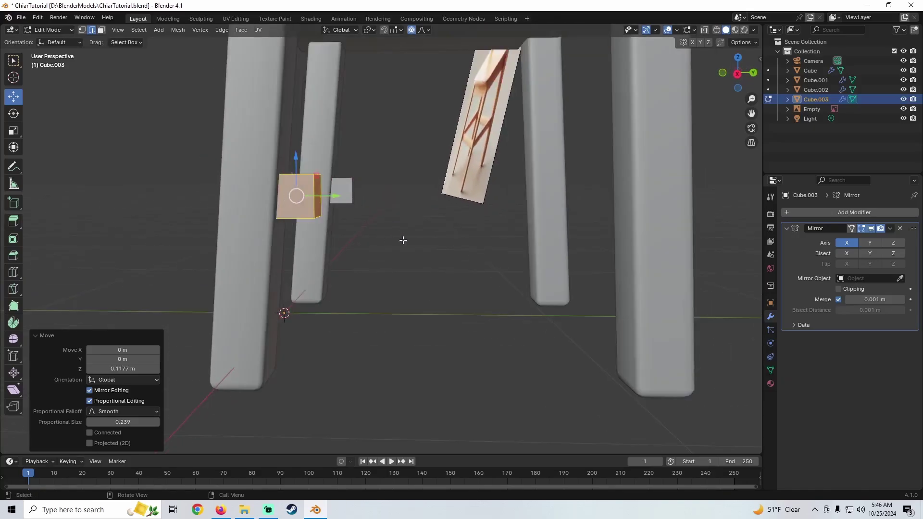
{"action": "middle_click_drag", "start_coordinate": [619, 229], "coordinate": [548, 222]}
{"action": "left_click", "coordinate": [254, 186]}
{"action": "middle_click_drag", "start_coordinate": [256, 186], "coordinate": [314, 202]}
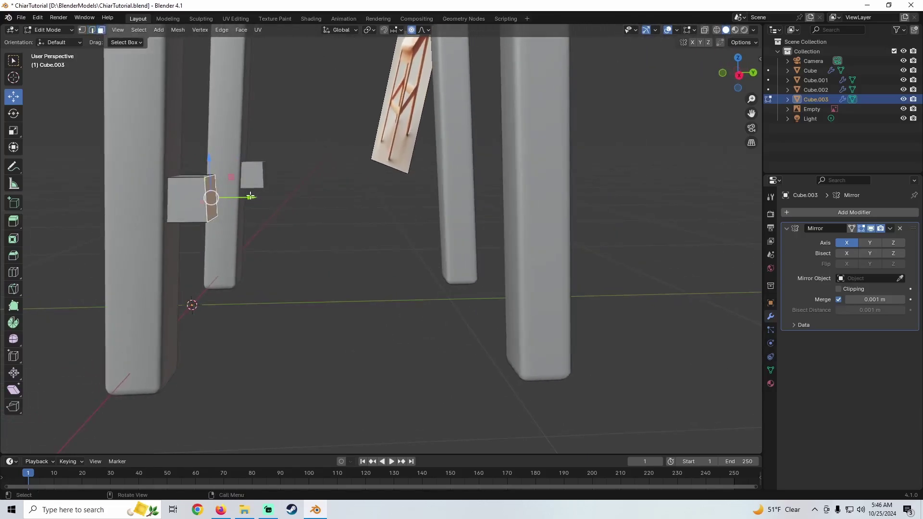
{"action": "left_click_drag", "start_coordinate": [251, 196], "coordinate": [316, 200]}
{"action": "key", "text": "ctrl+z"}
{"action": "middle_click_drag", "start_coordinate": [214, 197], "coordinate": [231, 197]}
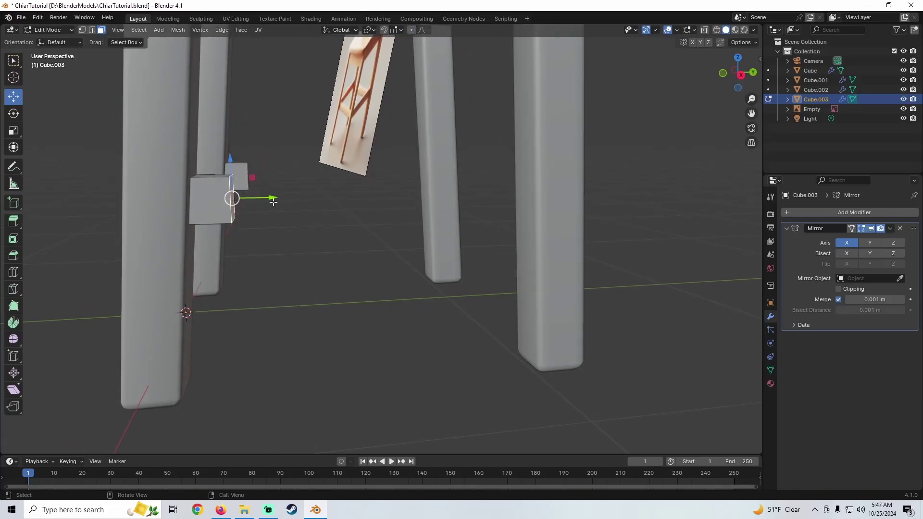
{"action": "left_click_drag", "start_coordinate": [267, 196], "coordinate": [550, 188]}
Fine-tune the side rail's rear end by moving its end face about 0.006 m along Y at the back leg.
{"action": "middle_click_drag", "start_coordinate": [551, 189], "coordinate": [440, 216], "text": "shift"}
{"action": "scroll", "coordinate": [452, 207], "scroll_direction": "up", "scroll_amount": 6}
{"action": "left_click_drag", "start_coordinate": [366, 215], "coordinate": [387, 207]}
{"action": "scroll", "coordinate": [387, 207], "scroll_direction": "down", "scroll_amount": 5}
{"action": "middle_click_drag", "start_coordinate": [386, 207], "coordinate": [412, 203]}
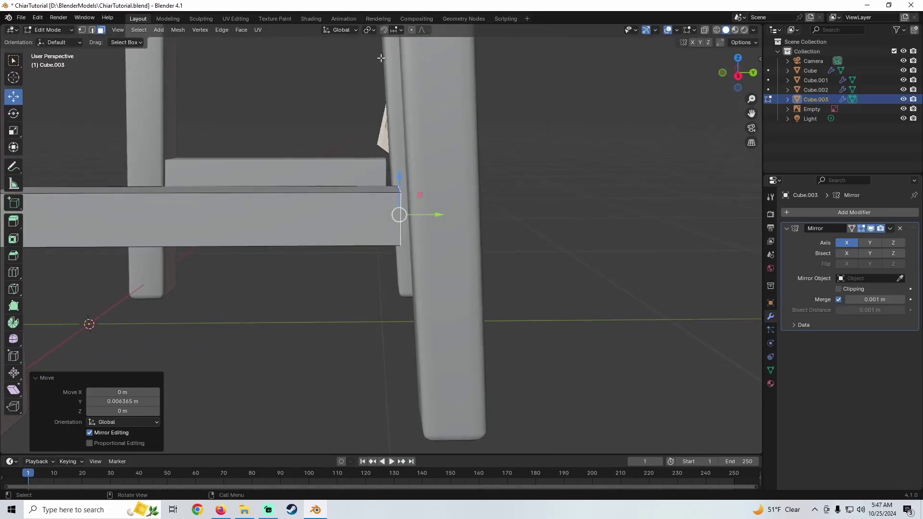
Turn on edge snapping and move the side rail's rear end face about 0.0195 m along Y against the back leg.
{"action": "left_click", "coordinate": [393, 31]}
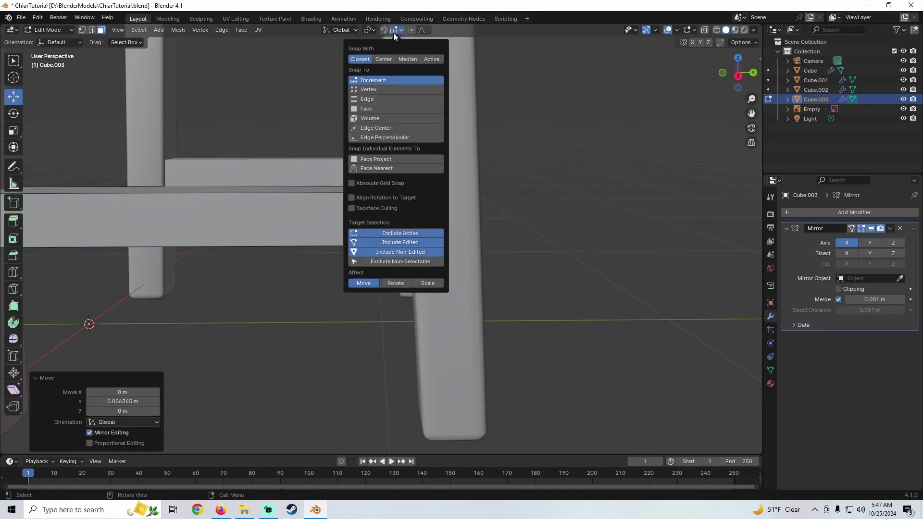
{"action": "left_click", "coordinate": [367, 99]}
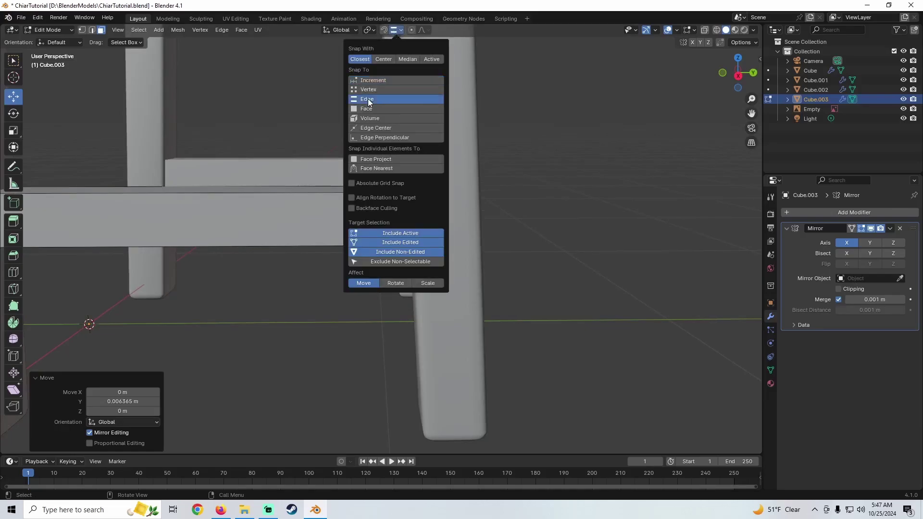
{"action": "left_click", "coordinate": [385, 32]}
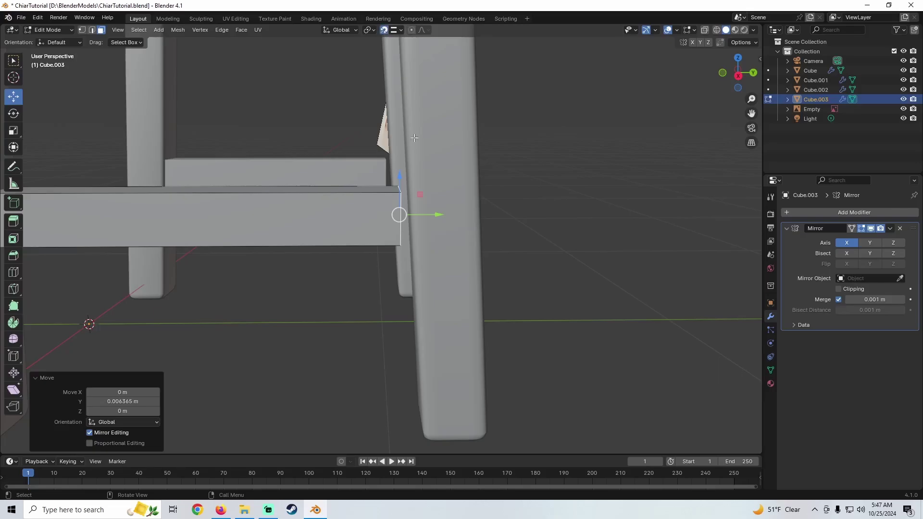
{"action": "left_click_drag", "start_coordinate": [435, 215], "coordinate": [483, 210]}
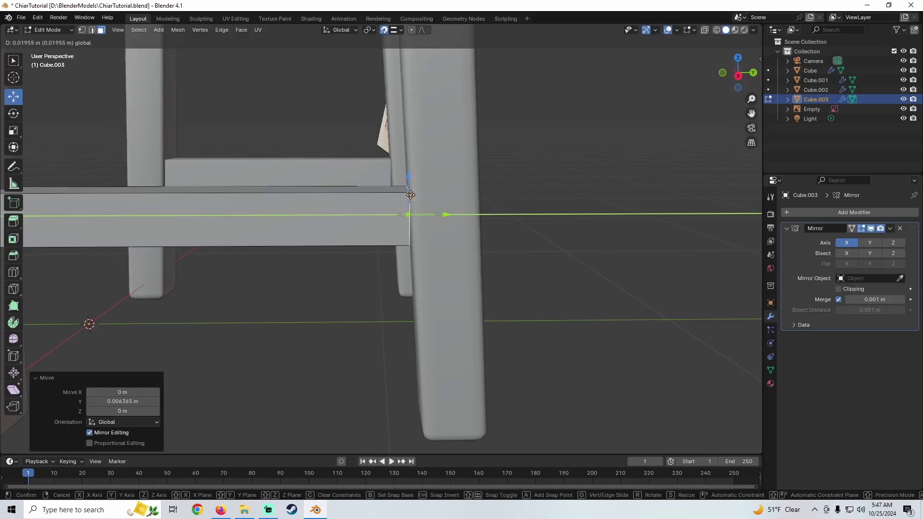
{"action": "left_click_drag", "start_coordinate": [410, 195], "coordinate": [411, 194]}
{"action": "middle_click_drag", "start_coordinate": [410, 195], "coordinate": [385, 213]}
{"action": "scroll", "coordinate": [406, 225], "scroll_direction": "up", "scroll_amount": 7}
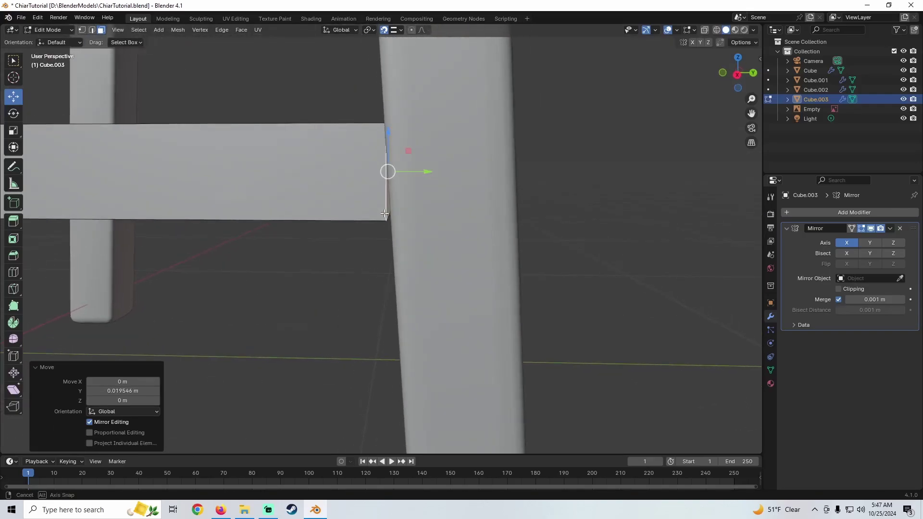
With snapping off, move the lower edge of the side rail's rear end about 0.006 m along Y, and leave mesh editing.
{"action": "left_click", "coordinate": [383, 29]}
{"action": "middle_click_drag", "start_coordinate": [386, 169], "coordinate": [396, 112]}
{"action": "left_click", "coordinate": [94, 32]}
{"action": "left_click", "coordinate": [381, 119]}
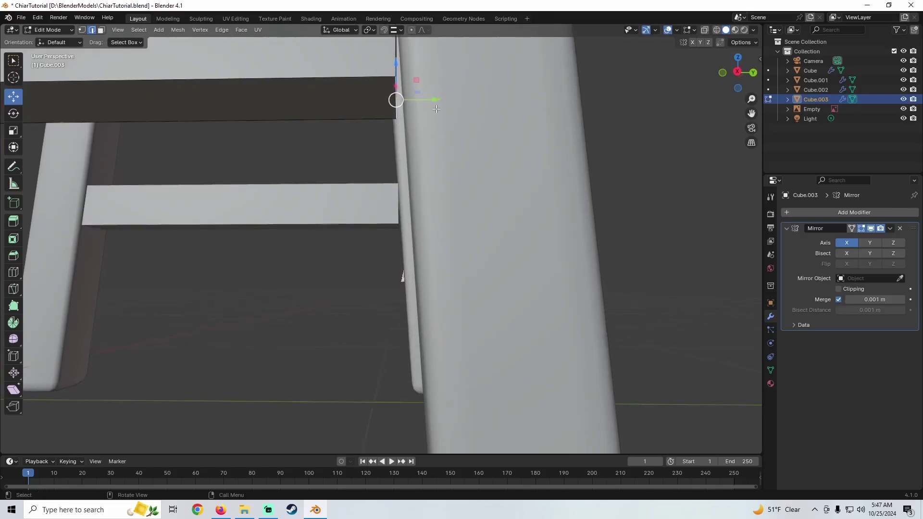
{"action": "left_click_drag", "start_coordinate": [434, 99], "coordinate": [439, 106]}
{"action": "scroll", "coordinate": [348, 138], "scroll_direction": "down", "scroll_amount": 5}
{"action": "middle_click_drag", "start_coordinate": [348, 138], "coordinate": [450, 181]}
{"action": "scroll", "coordinate": [450, 202], "scroll_direction": "down", "scroll_amount": 3}
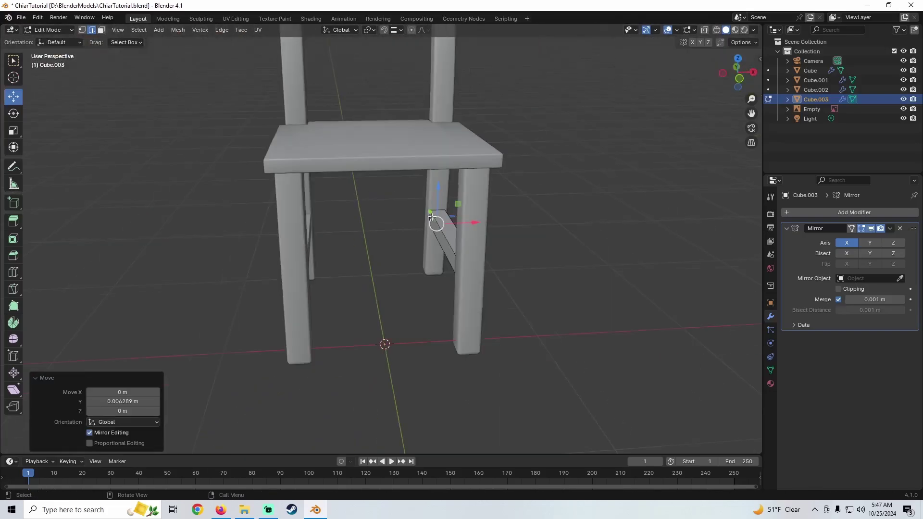
{"action": "middle_click_drag", "start_coordinate": [452, 231], "coordinate": [356, 245], "text": "shift"}
{"action": "key", "text": "Tab"}
Add a Bevel modifier with 3 segments to the mirrored side rails.
{"action": "middle_click_drag", "start_coordinate": [369, 247], "coordinate": [696, 321], "text": "shift"}
{"action": "scroll", "coordinate": [439, 234], "scroll_direction": "up", "scroll_amount": 4}
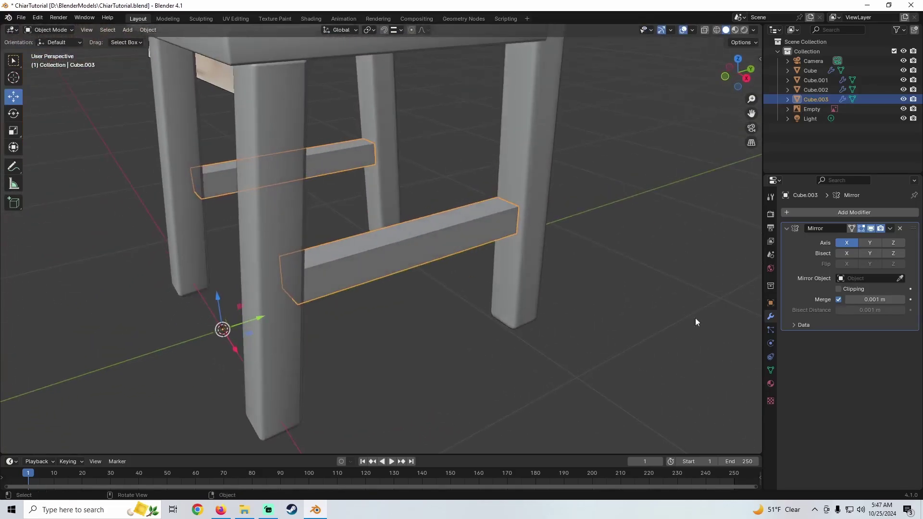
{"action": "left_click", "coordinate": [812, 211]}
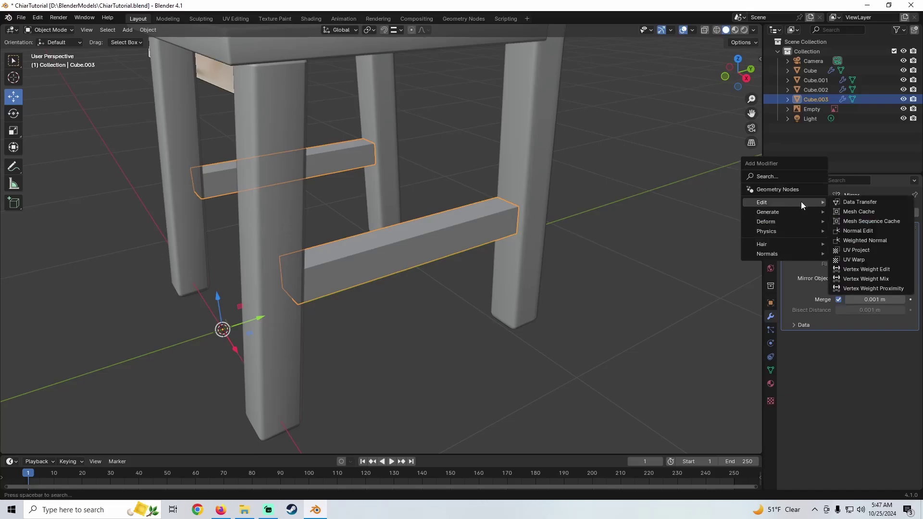
{"action": "mouse_move", "coordinate": [768, 214]}
{"action": "left_click", "coordinate": [849, 221]}
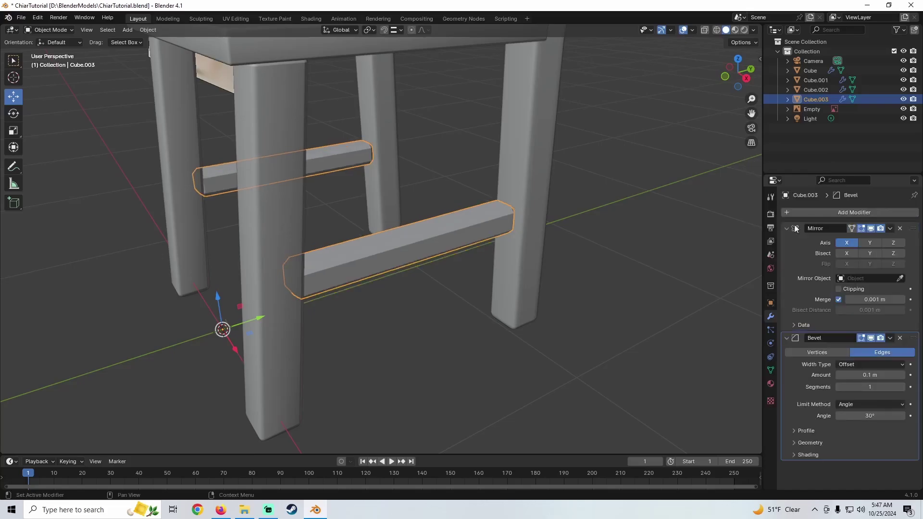
{"action": "middle_click_drag", "start_coordinate": [432, 269], "coordinate": [480, 250]}
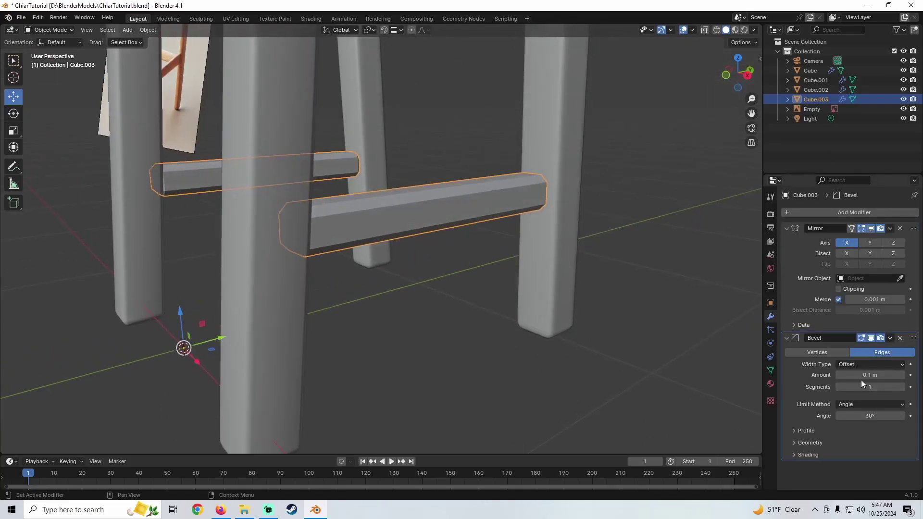
{"action": "left_click", "coordinate": [861, 386]}
{"action": "type", "text": "3"}
{"action": "key", "text": "Return"}
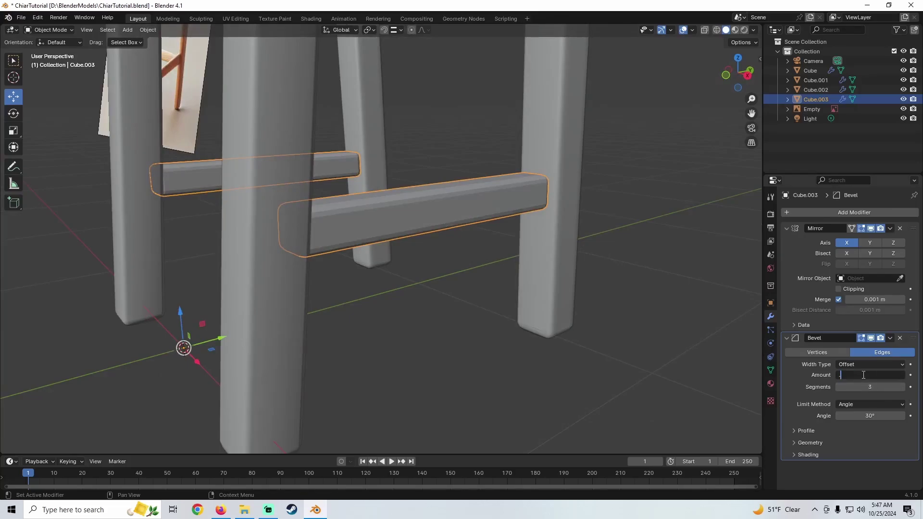
Try bevel amounts of 0.02 m and 0.08 m on the side rails.
{"action": "left_click", "coordinate": [863, 375]}
{"action": "type", "text": ".02"}
{"action": "key", "text": "Return"}
{"action": "scroll", "coordinate": [396, 200], "scroll_direction": "down", "scroll_amount": 4}
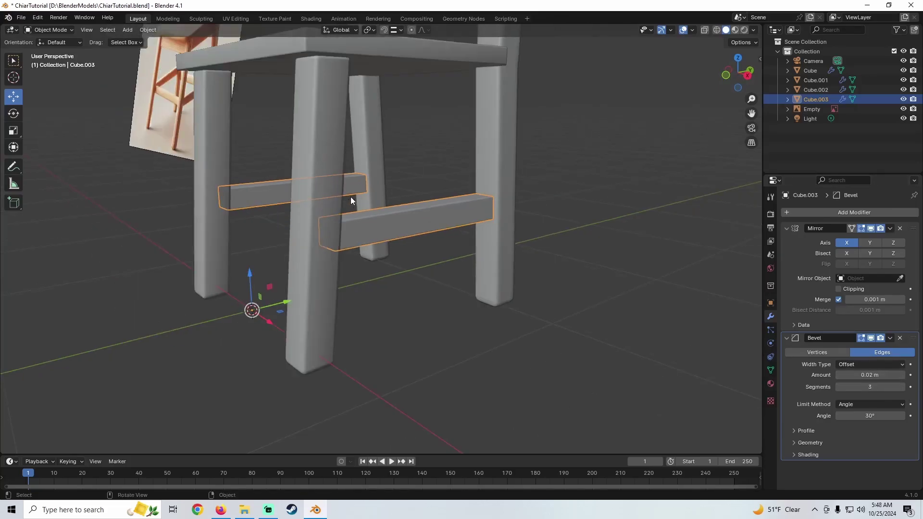
{"action": "mouse_move", "coordinate": [351, 197]}
{"action": "middle_mouse_down"}
{"action": "mouse_move", "coordinate": [367, 202]}
{"action": "mouse_move", "coordinate": [359, 201]}
{"action": "middle_mouse_up"}
{"action": "scroll", "coordinate": [490, 219], "scroll_direction": "up", "scroll_amount": 5}
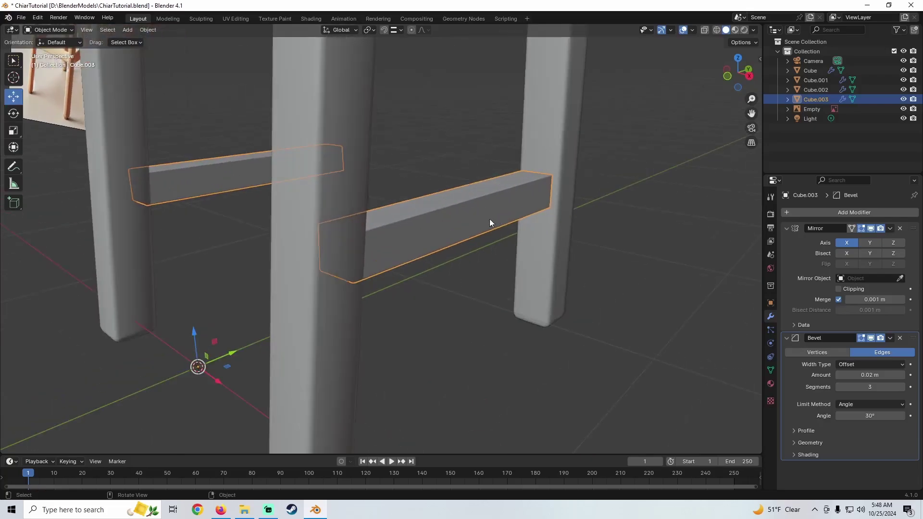
{"action": "left_click", "coordinate": [870, 376]}
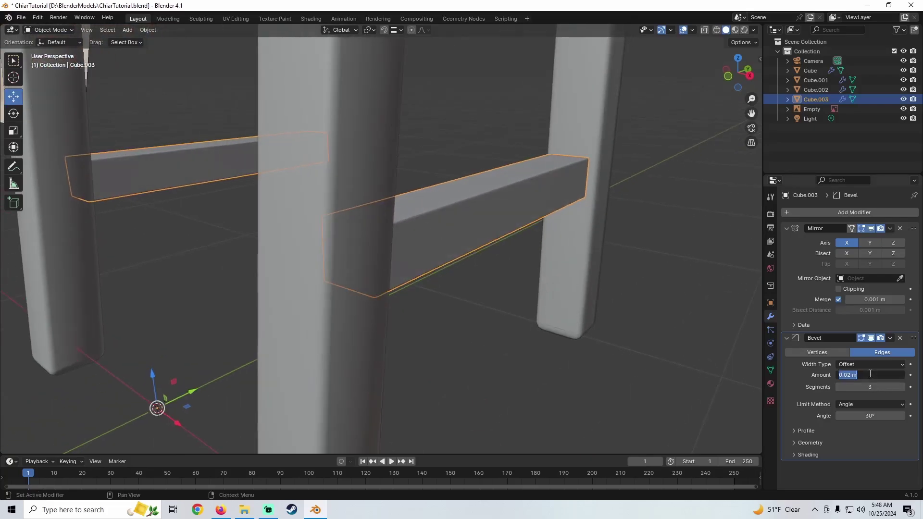
{"action": "type", "text": ".08"}
{"action": "key", "text": "Return"}
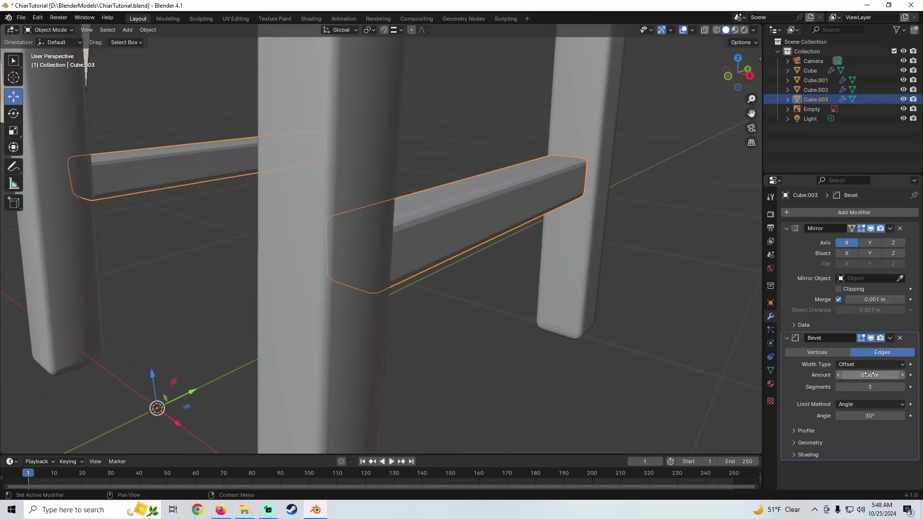
Set the side rails' bevel amount to 0.06 m and apply Shade Smooth by Angle to them.
{"action": "left_click", "coordinate": [870, 374]}
{"action": "type", "text": ".06"}
{"action": "key", "text": "Return"}
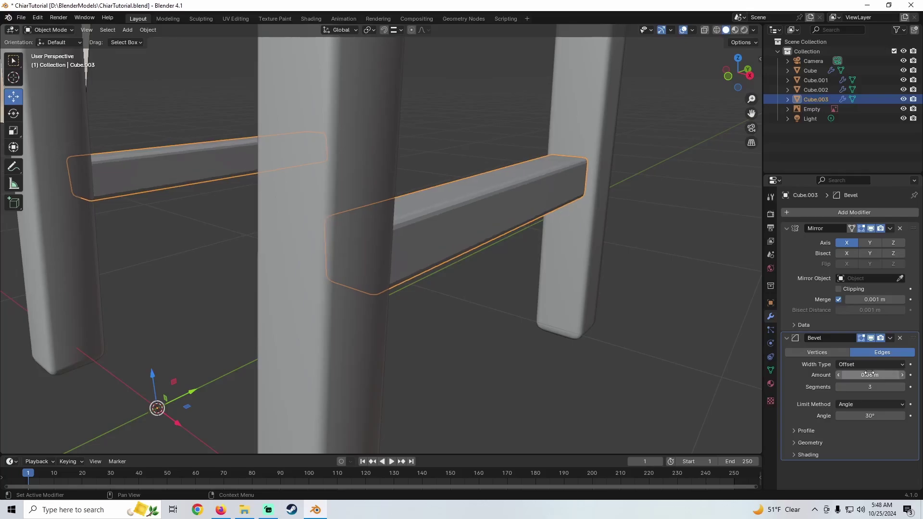
{"action": "middle_click_drag", "start_coordinate": [577, 264], "coordinate": [420, 249]}
{"action": "scroll", "coordinate": [436, 250], "scroll_direction": "up", "scroll_amount": 5}
{"action": "right_click", "coordinate": [288, 240]}
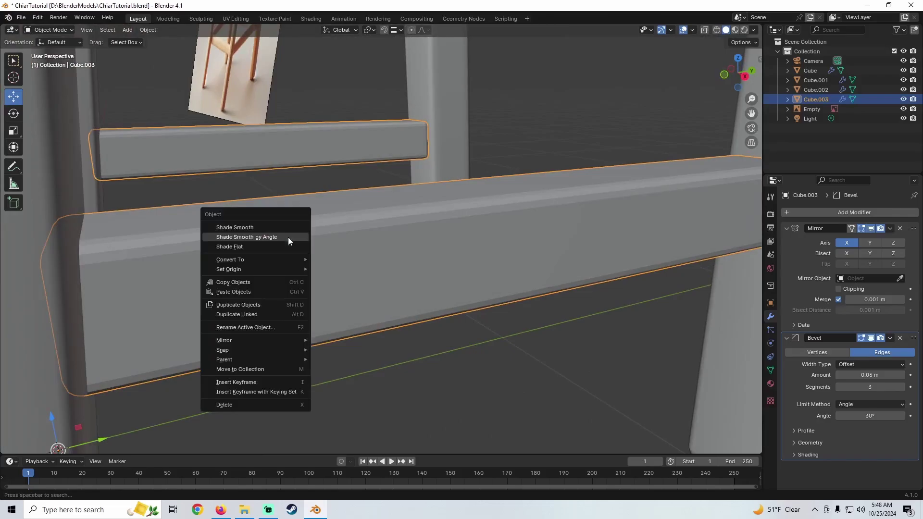
{"action": "left_click", "coordinate": [291, 238]}
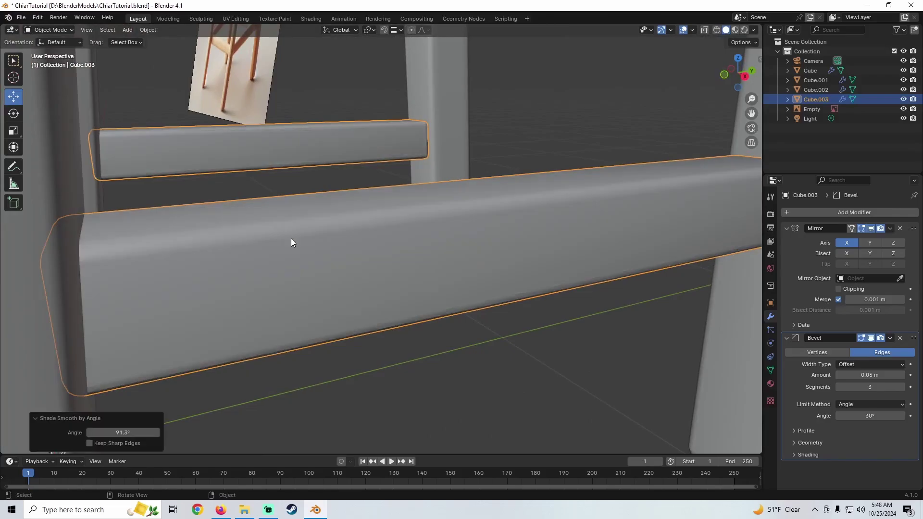
Compare the chair's lower rails with the reference image to see how the rails connect the legs.
{"action": "middle_click_drag", "start_coordinate": [420, 251], "coordinate": [486, 224]}
{"action": "scroll", "coordinate": [498, 253], "scroll_direction": "down", "scroll_amount": 7}
{"action": "middle_click_drag", "start_coordinate": [486, 224], "coordinate": [607, 234], "text": "shift"}
{"action": "scroll", "coordinate": [392, 221], "scroll_direction": "up", "scroll_amount": 2}
{"action": "middle_click_drag", "start_coordinate": [392, 225], "coordinate": [434, 217]}
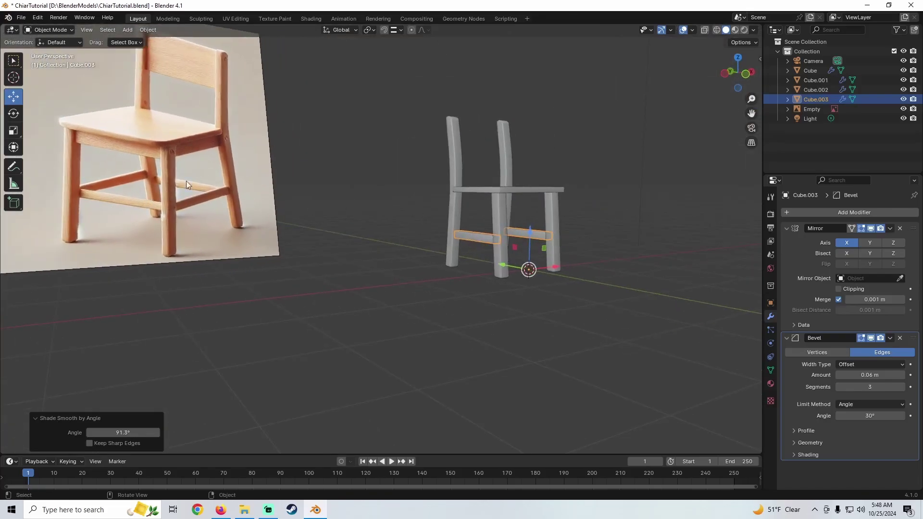
{"action": "middle_click_drag", "start_coordinate": [460, 187], "coordinate": [418, 189]}
{"action": "middle_click_drag", "start_coordinate": [639, 211], "coordinate": [494, 217], "text": "shift"}
{"action": "scroll", "coordinate": [469, 243], "scroll_direction": "up", "scroll_amount": 4}
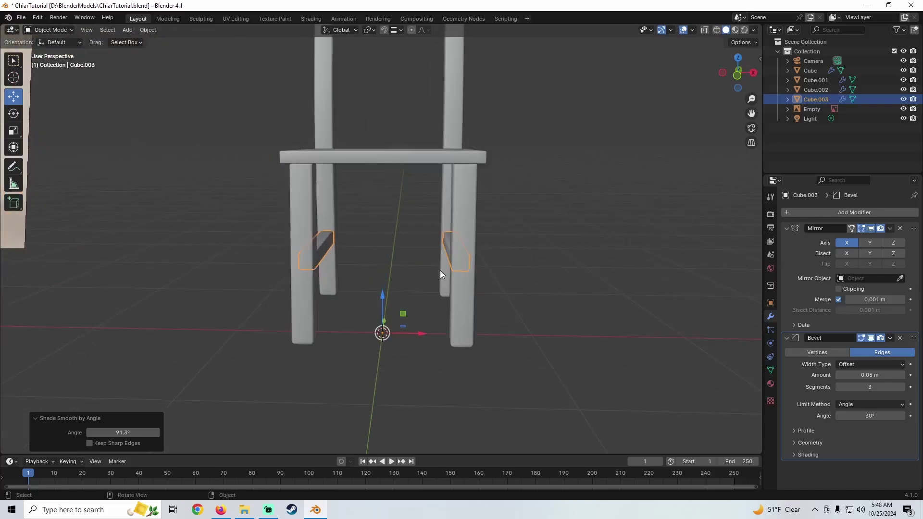
Duplicate the side rails in place and rotate the copy 90° about the Z axis.
{"action": "middle_click_drag", "start_coordinate": [440, 270], "coordinate": [434, 265]}
{"action": "mouse_move", "coordinate": [440, 260]}
{"action": "middle_mouse_down", "text": "shift"}
{"action": "mouse_move", "coordinate": [422, 245]}
{"action": "mouse_move", "coordinate": [448, 245]}
{"action": "middle_mouse_up", "text": "shift"}
{"action": "scroll", "coordinate": [422, 245], "scroll_direction": "up", "scroll_amount": 3}
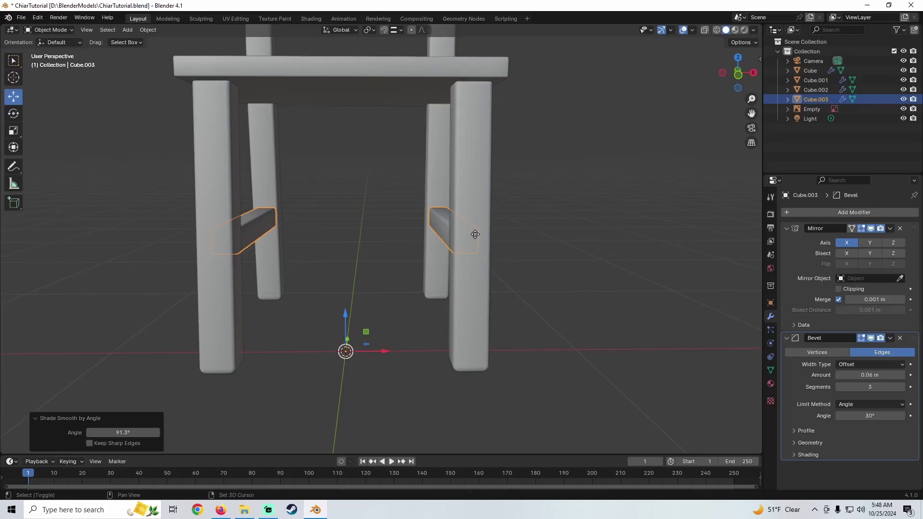
{"action": "key", "text": "shift+d"}
{"action": "key", "text": "Escape"}
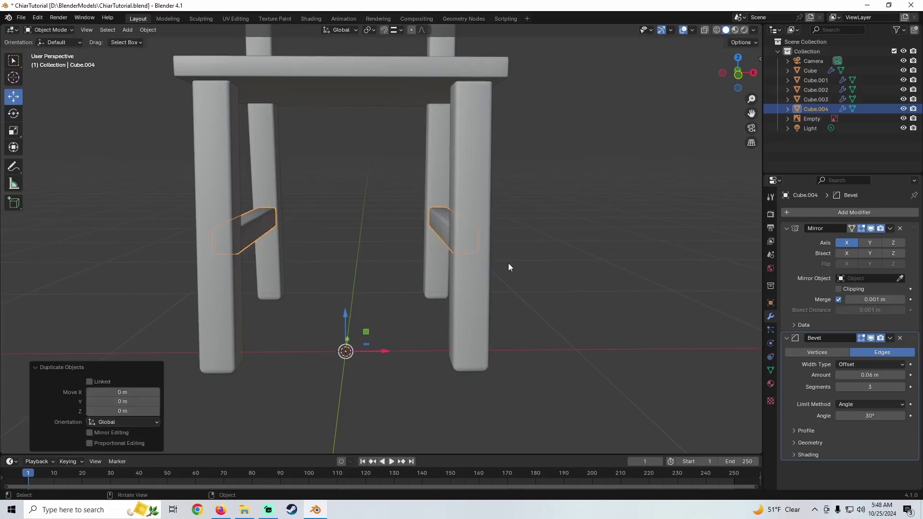
{"action": "key", "text": "Tab"}
{"action": "key", "text": "Tab"}
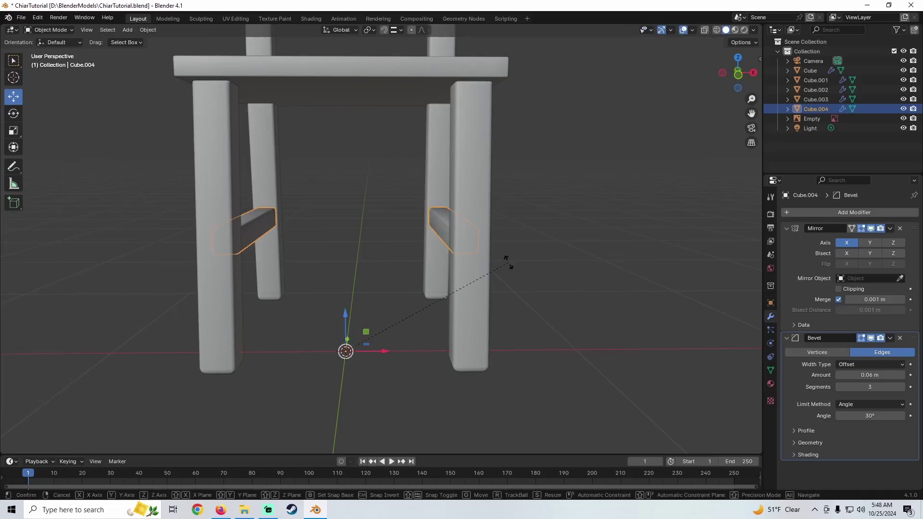
{"action": "key", "text": "r"}
{"action": "type", "text": "z"}
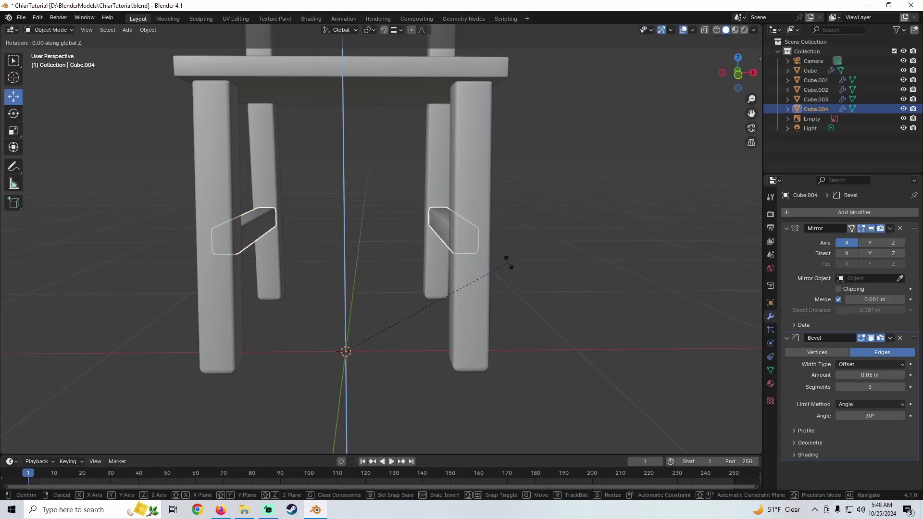
{"action": "type", "text": "90"}
{"action": "key", "text": "Return"}
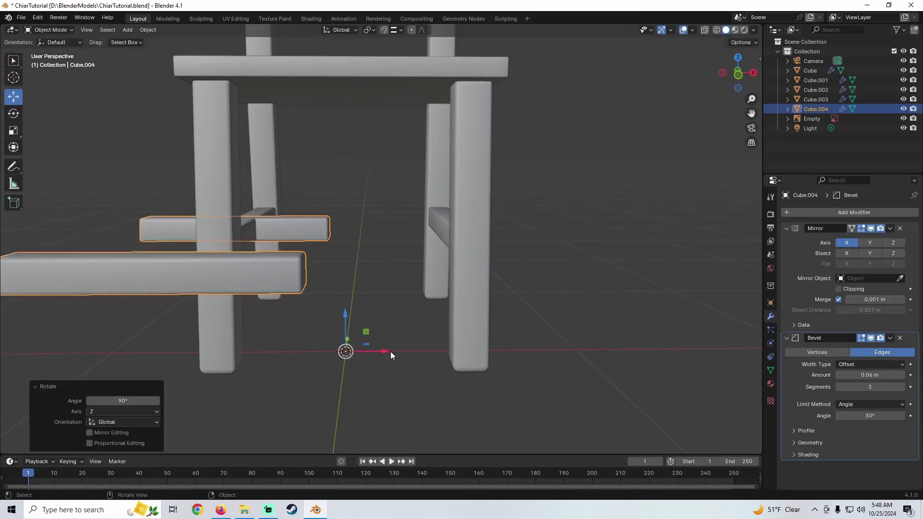
Move the rotated rails along X to centre them between the legs and about 0.572 m along Y toward the back.
{"action": "left_click_drag", "start_coordinate": [391, 354], "coordinate": [517, 341]}
{"action": "middle_click_drag", "start_coordinate": [510, 347], "coordinate": [535, 338]}
{"action": "left_click_drag", "start_coordinate": [440, 271], "coordinate": [349, 278]}
{"action": "middle_click_drag", "start_coordinate": [349, 277], "coordinate": [479, 176]}
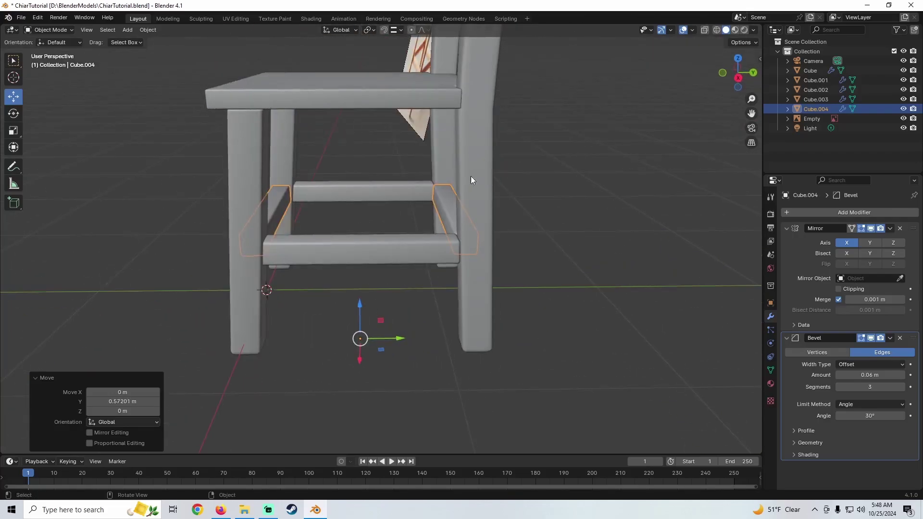
Remove the Mirror modifier from the rotated rails and nudge the remaining rail's mesh into place between the back legs.
{"action": "left_click", "coordinate": [900, 229]}
{"action": "middle_click_drag", "start_coordinate": [471, 231], "coordinate": [570, 253]}
{"action": "key", "text": "Tab"}
{"action": "middle_click_drag", "start_coordinate": [377, 235], "coordinate": [351, 230]}
{"action": "left_click_drag", "start_coordinate": [346, 229], "coordinate": [336, 220]}
{"action": "middle_click_drag", "start_coordinate": [336, 221], "coordinate": [359, 244]}
{"action": "key", "text": "Tab"}
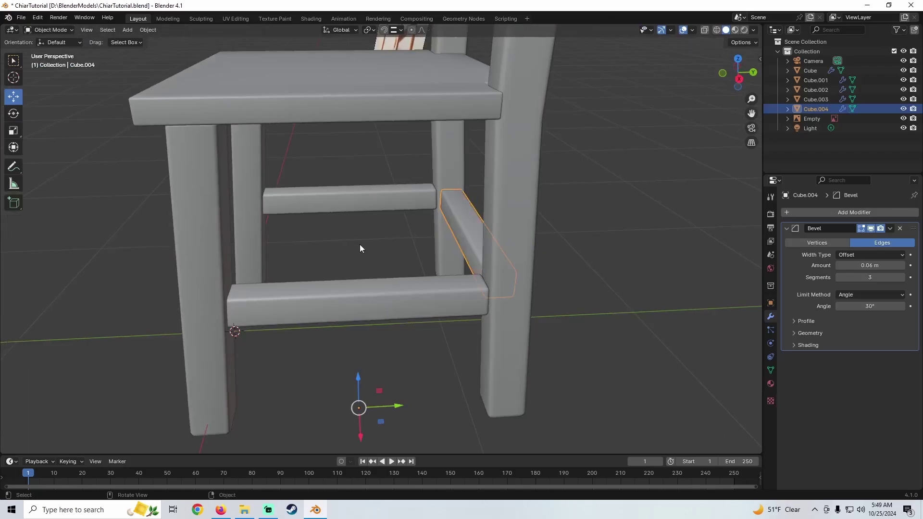
Duplicate the rear rail and move the copy's mesh about -1.082 m along Y to sit between the front legs.
{"action": "key", "text": "shift+d"}
{"action": "right_click", "coordinate": [363, 247]}
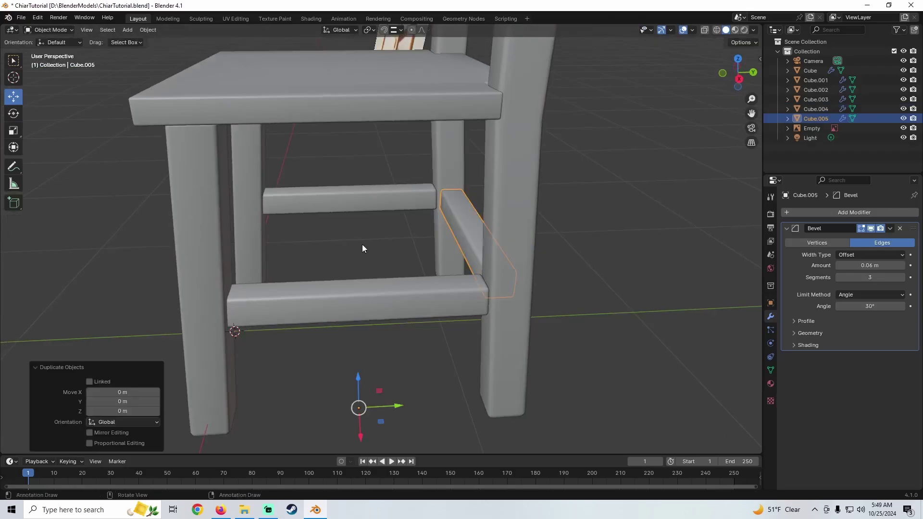
{"action": "key", "text": "Tab"}
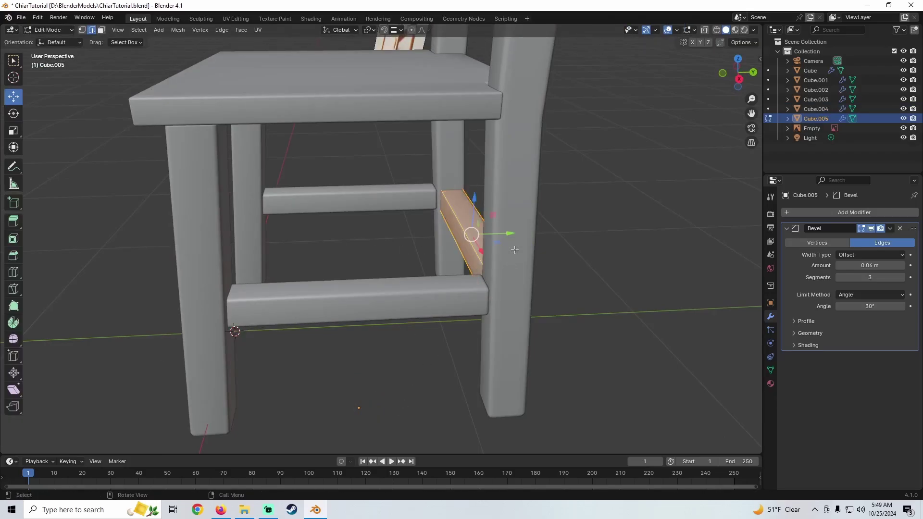
{"action": "key", "text": "g"}
{"action": "key", "text": "y"}
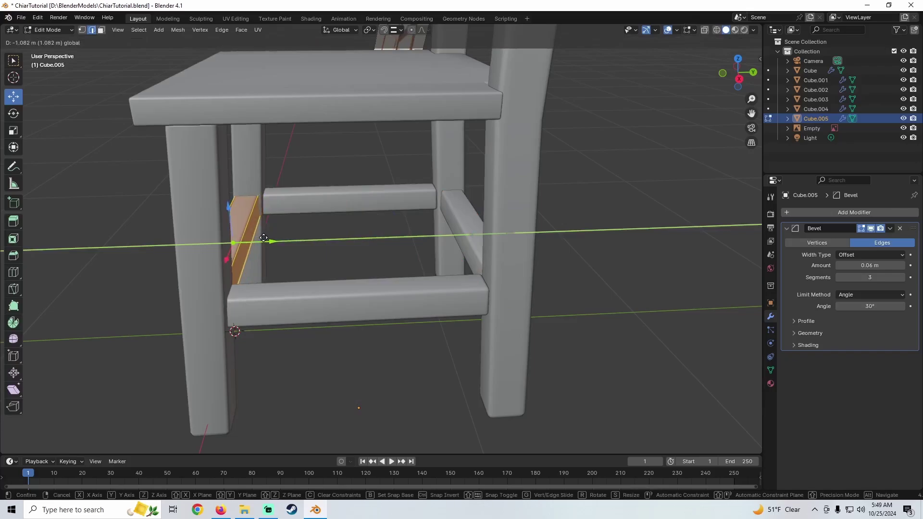
{"action": "left_click", "coordinate": [264, 237]}
{"action": "middle_click_drag", "start_coordinate": [264, 238], "coordinate": [382, 237]}
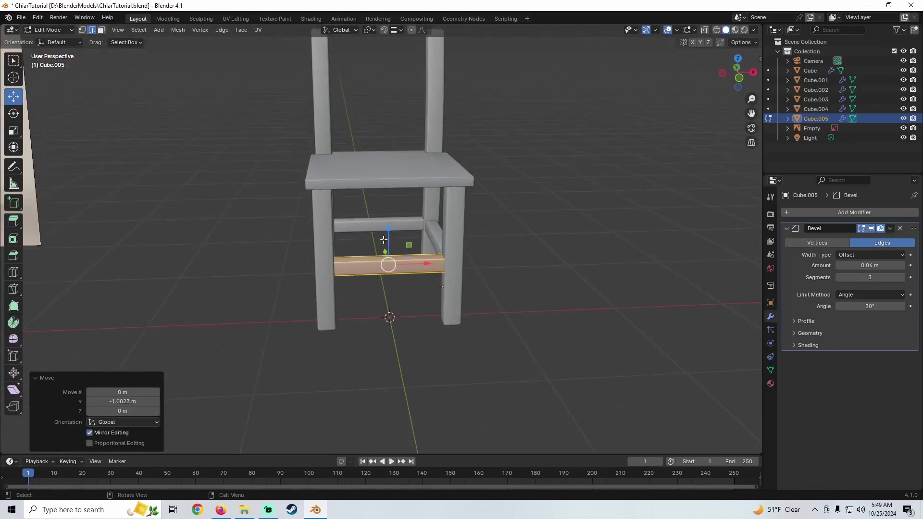
{"action": "key", "text": "Tab"}
{"action": "middle_click_drag", "start_coordinate": [469, 231], "coordinate": [448, 224]}
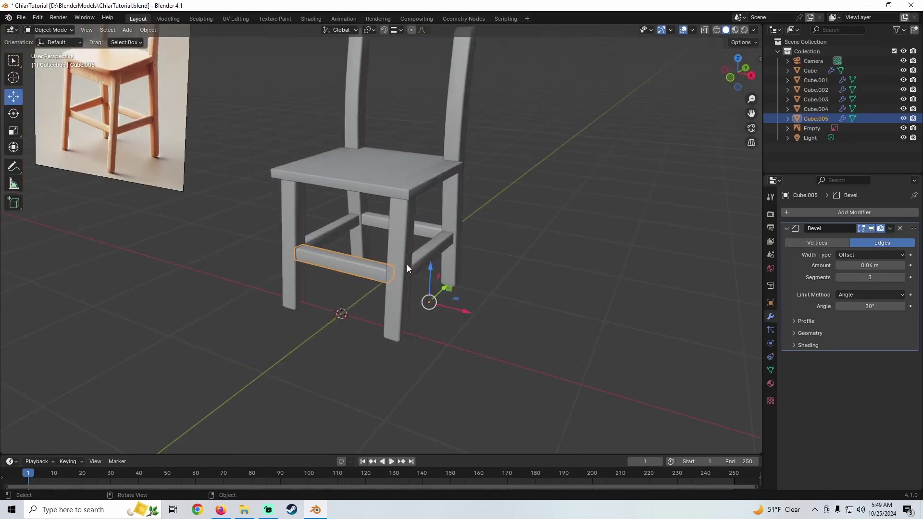
{"action": "middle_click_drag", "start_coordinate": [406, 264], "coordinate": [361, 163]}
{"action": "left_click", "coordinate": [262, 292]}
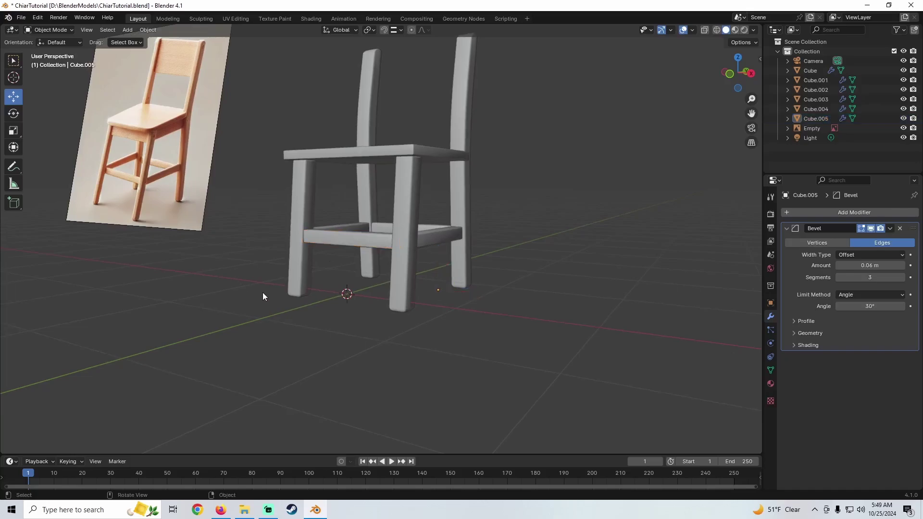
Duplicate the lower front rail and raise the copy about 0.61 m along Z to sit just under the seat.
{"action": "middle_click_drag", "start_coordinate": [262, 292], "coordinate": [405, 235]}
{"action": "scroll", "coordinate": [397, 245], "scroll_direction": "up", "scroll_amount": 3}
{"action": "left_click", "coordinate": [385, 273]}
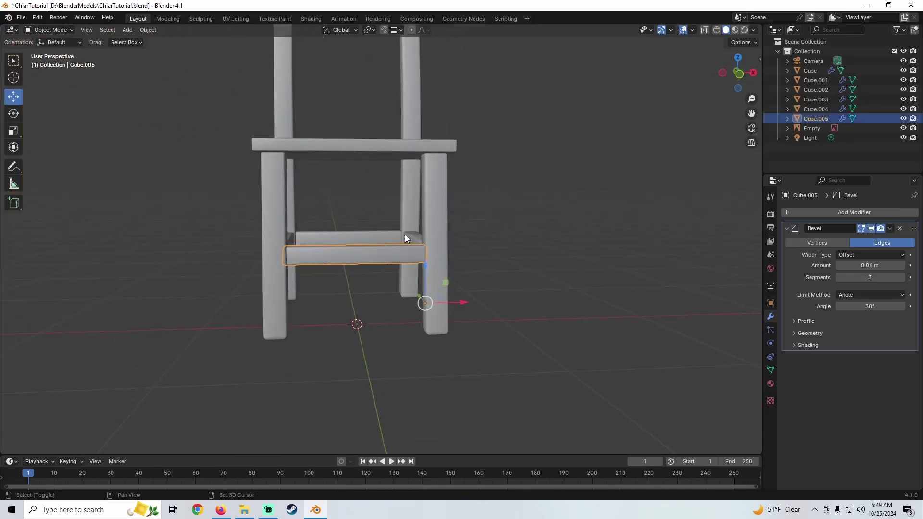
{"action": "key", "text": "shift+d"}
{"action": "right_click", "coordinate": [404, 235]}
{"action": "left_click_drag", "start_coordinate": [422, 269], "coordinate": [423, 178]}
{"action": "middle_click_drag", "start_coordinate": [423, 178], "coordinate": [463, 246]}
{"action": "scroll", "coordinate": [466, 250], "scroll_direction": "up", "scroll_amount": 4}
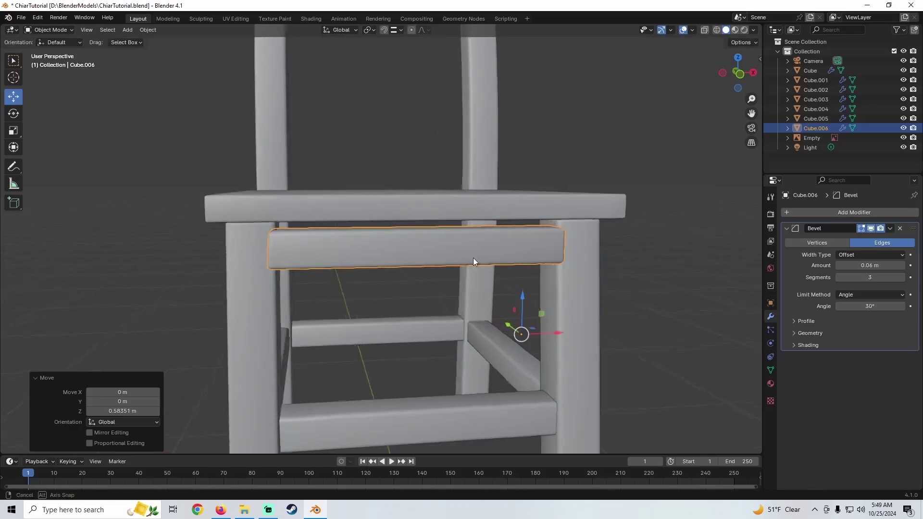
{"action": "left_click_drag", "start_coordinate": [519, 289], "coordinate": [519, 285]}
Move the upper front rail about 0.063 m along Y to set it back between the front legs.
{"action": "middle_click_drag", "start_coordinate": [519, 284], "coordinate": [307, 168]}
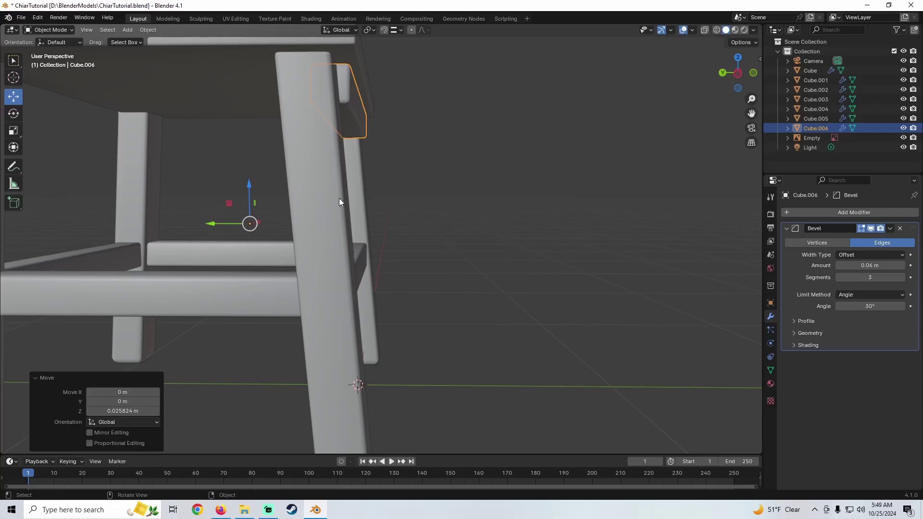
{"action": "scroll", "coordinate": [295, 123], "scroll_direction": "down", "scroll_amount": 5}
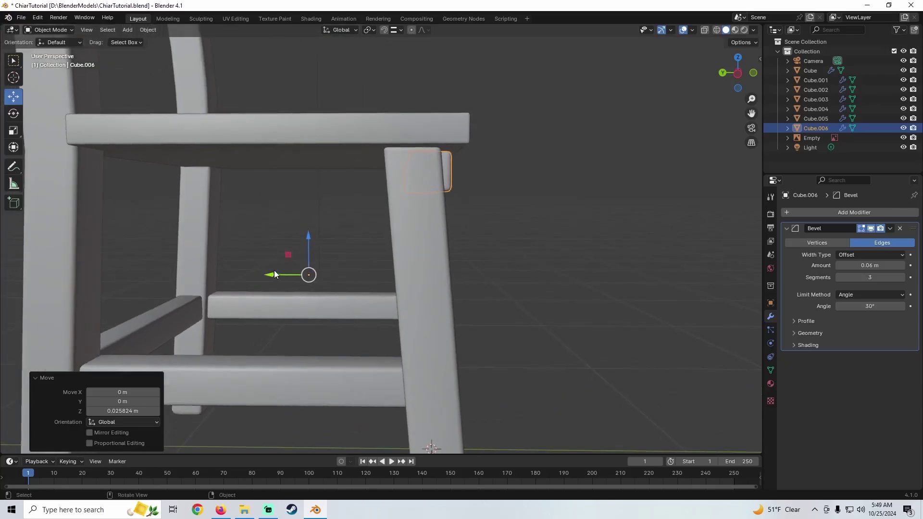
{"action": "left_click_drag", "start_coordinate": [274, 275], "coordinate": [260, 258]}
{"action": "middle_click_drag", "start_coordinate": [541, 219], "coordinate": [379, 218]}
{"action": "middle_click_drag", "start_coordinate": [156, 131], "coordinate": [220, 143], "text": "shift"}
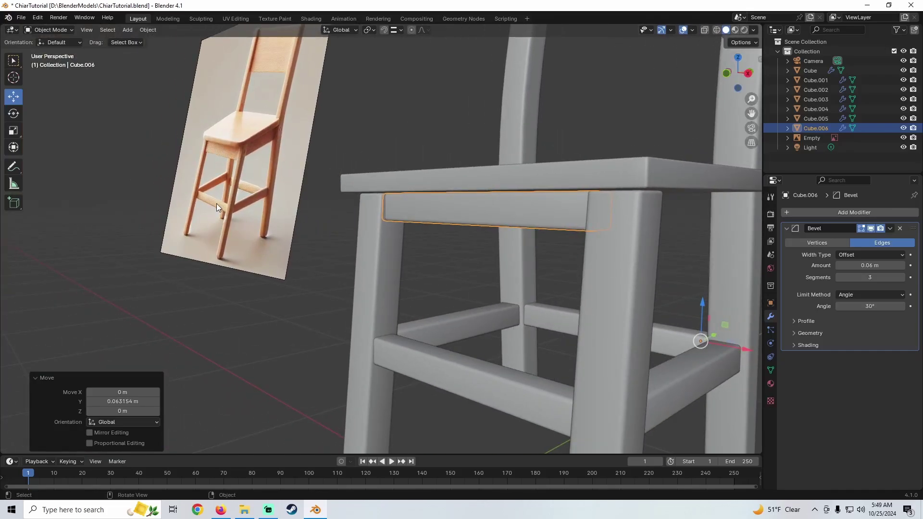
{"action": "middle_click_drag", "start_coordinate": [217, 203], "coordinate": [189, 124]}
Pull the upper front rail's bottom face down along Z to make the rail taller.
{"action": "key", "text": "Tab"}
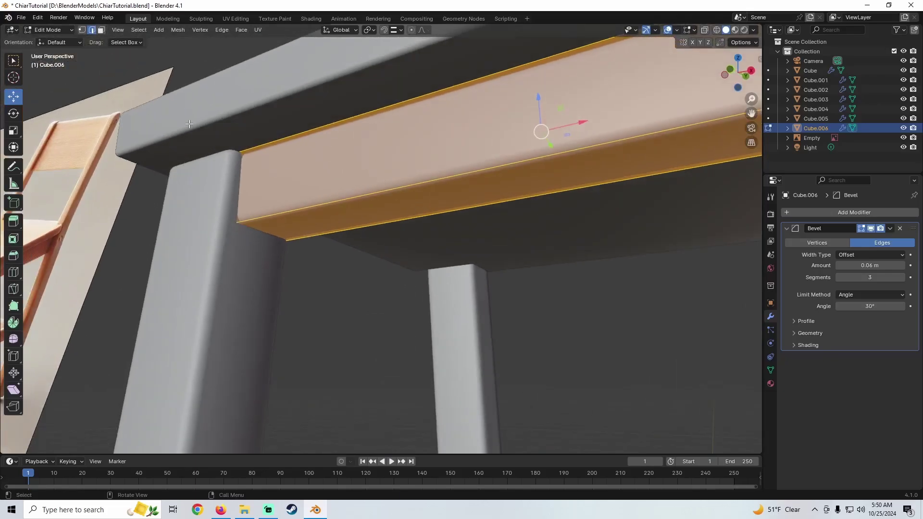
{"action": "key", "text": "3"}
{"action": "left_click", "coordinate": [401, 191]}
{"action": "scroll", "coordinate": [401, 192], "scroll_direction": "down", "scroll_amount": 5}
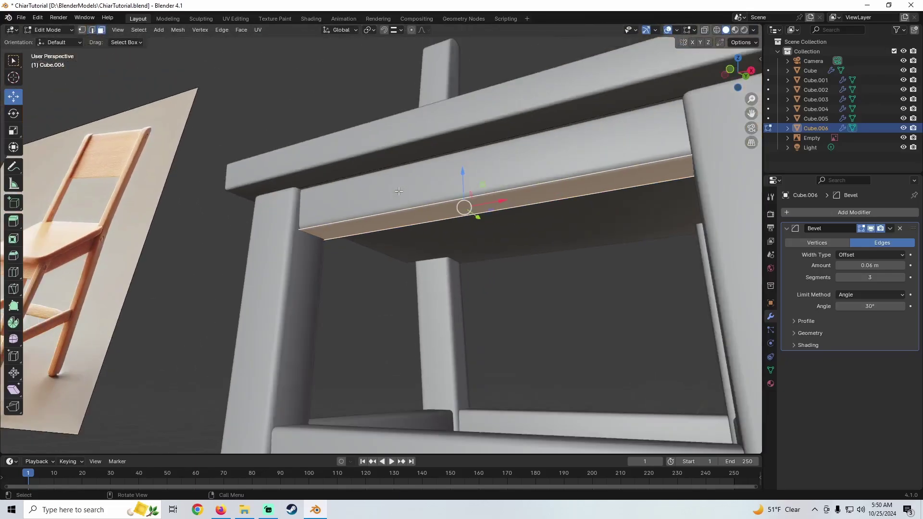
{"action": "middle_click_drag", "start_coordinate": [402, 192], "coordinate": [451, 214]}
{"action": "left_click_drag", "start_coordinate": [436, 173], "coordinate": [440, 206]}
{"action": "scroll", "coordinate": [439, 206], "scroll_direction": "down", "scroll_amount": 4}
{"action": "key", "text": "Tab"}
Raise the upper front rail's bottom face about 0.035 m along Z.
{"action": "middle_click_drag", "start_coordinate": [491, 251], "coordinate": [462, 241]}
{"action": "key", "text": "Tab"}
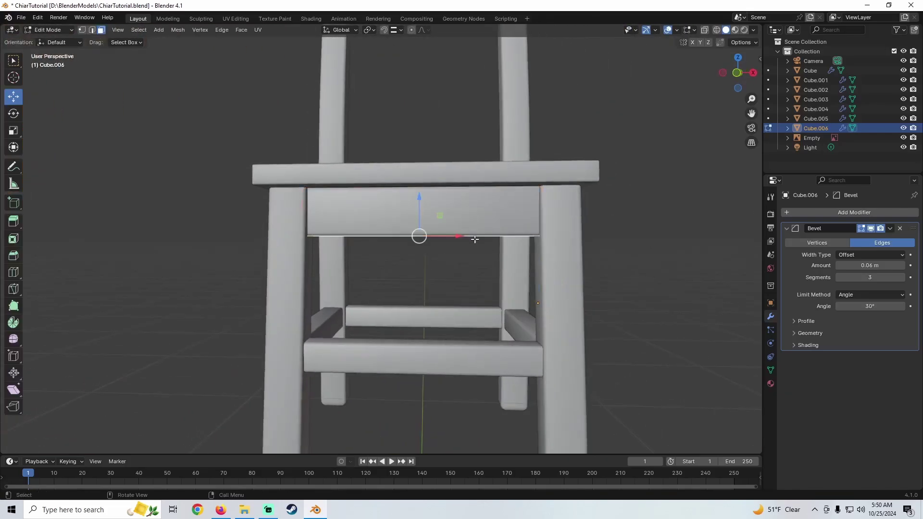
{"action": "left_click_drag", "start_coordinate": [419, 198], "coordinate": [416, 186]}
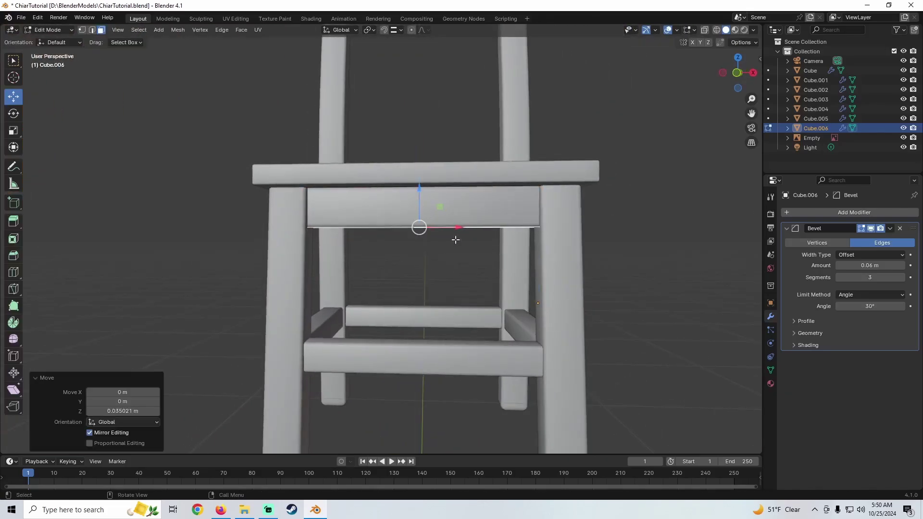
{"action": "scroll", "coordinate": [455, 238], "scroll_direction": "down", "scroll_amount": 4}
{"action": "key", "text": "Tab"}
Move the upper front rail's inner face about -0.027 m along Y to thin the rail.
{"action": "middle_click_drag", "start_coordinate": [541, 254], "coordinate": [390, 242]}
{"action": "scroll", "coordinate": [388, 233], "scroll_direction": "up", "scroll_amount": 5}
{"action": "key", "text": "Tab"}
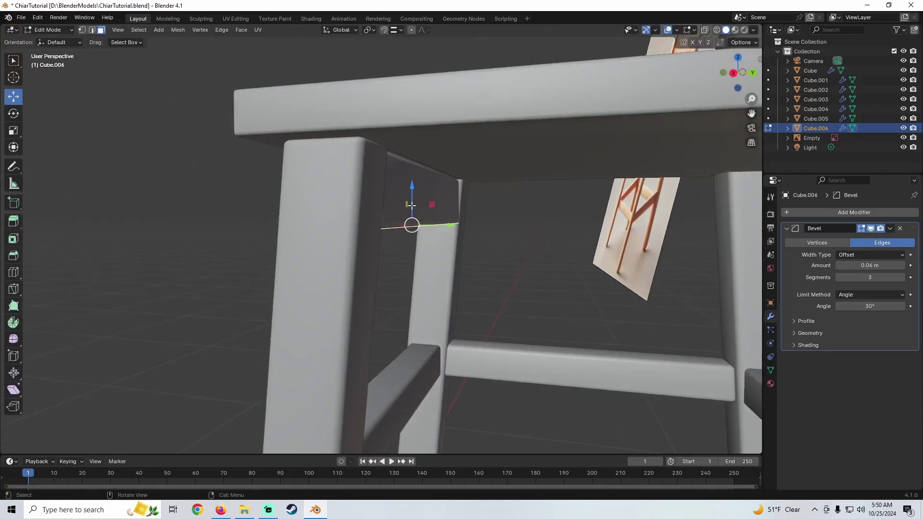
{"action": "left_click", "coordinate": [424, 195]}
{"action": "middle_click_drag", "start_coordinate": [425, 202], "coordinate": [438, 202]}
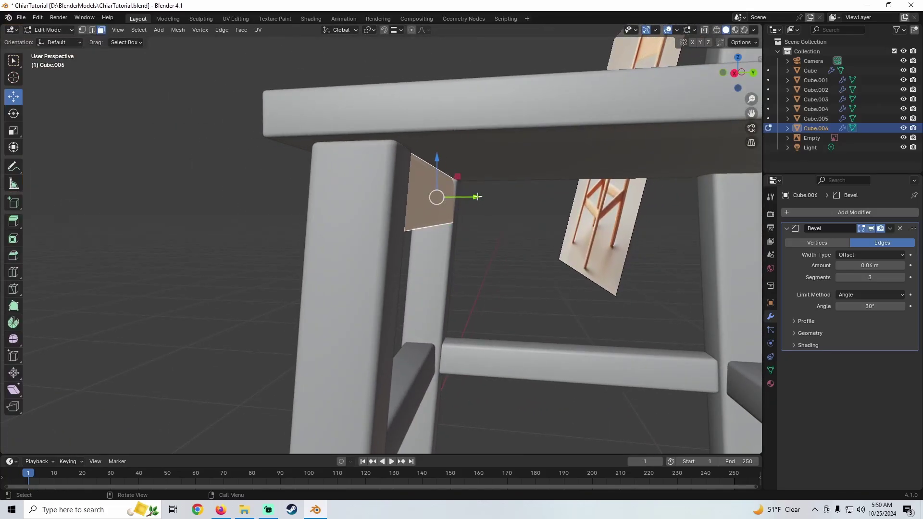
{"action": "left_click_drag", "start_coordinate": [477, 197], "coordinate": [466, 193]}
{"action": "middle_click_drag", "start_coordinate": [465, 193], "coordinate": [570, 223]}
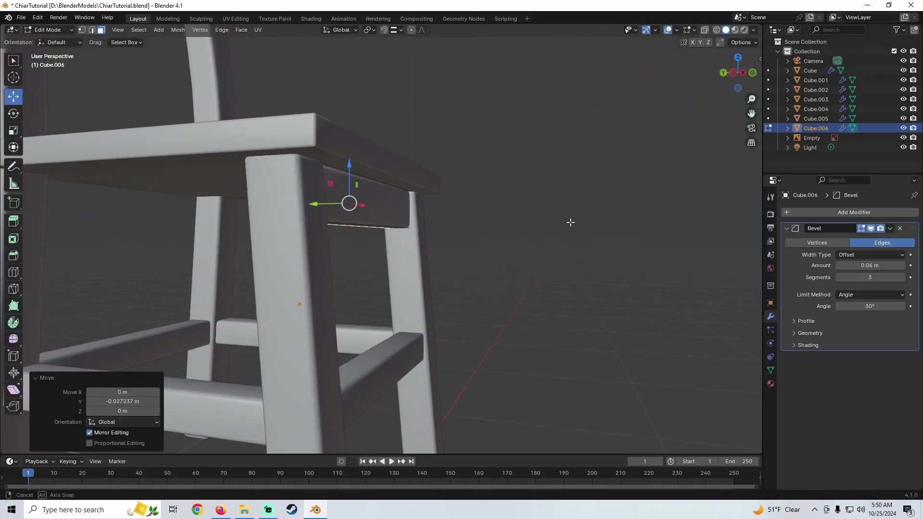
{"action": "key", "text": "Tab"}
{"action": "scroll", "coordinate": [553, 222], "scroll_direction": "down", "scroll_amount": 5}
{"action": "left_click", "coordinate": [514, 225]}
Duplicate the upper front rail in place and move the copy's mesh about 0.956 m along Y toward the back legs.
{"action": "middle_click_drag", "start_coordinate": [515, 225], "coordinate": [396, 236]}
{"action": "scroll", "coordinate": [415, 242], "scroll_direction": "up", "scroll_amount": 2}
{"action": "middle_click_drag", "start_coordinate": [486, 243], "coordinate": [464, 236]}
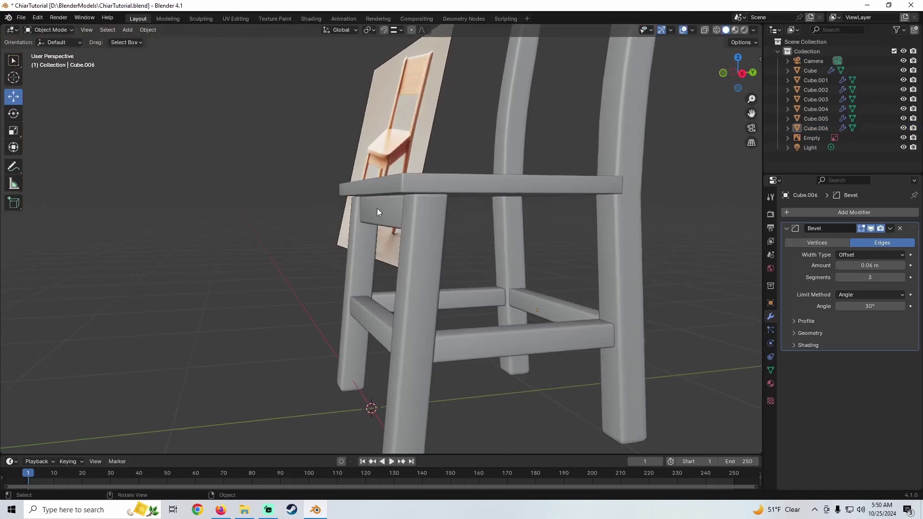
{"action": "left_click", "coordinate": [377, 212]}
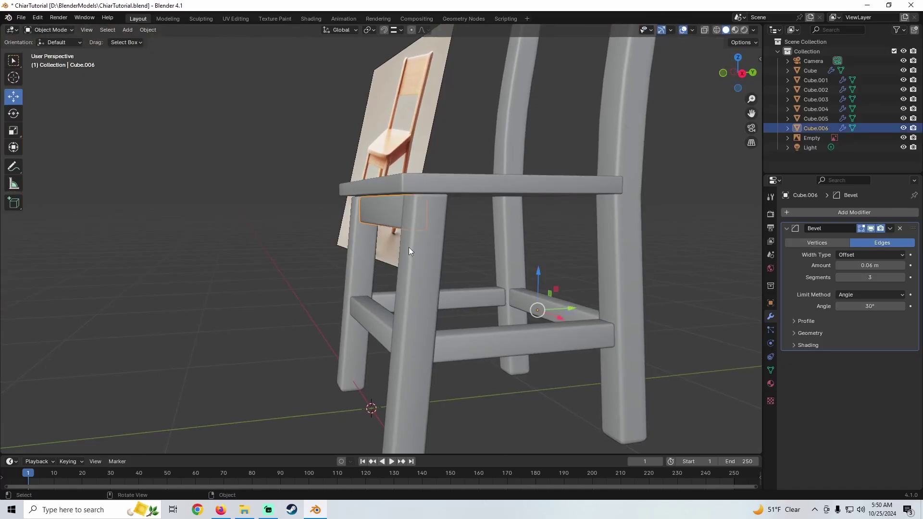
{"action": "middle_click_drag", "start_coordinate": [409, 247], "coordinate": [428, 269]}
{"action": "key", "text": "shift+d"}
{"action": "key", "text": "Escape"}
{"action": "key", "text": "Tab"}
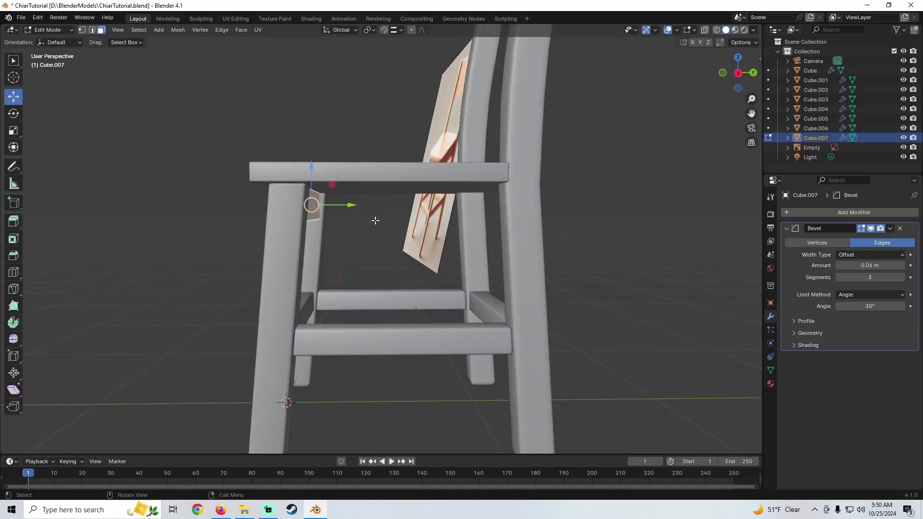
{"action": "left_click_drag", "start_coordinate": [349, 205], "coordinate": [530, 234]}
Shift the upper rear rail's mesh about 0.042 m further along Y to fit it between the back legs.
{"action": "middle_click_drag", "start_coordinate": [529, 234], "coordinate": [413, 209]}
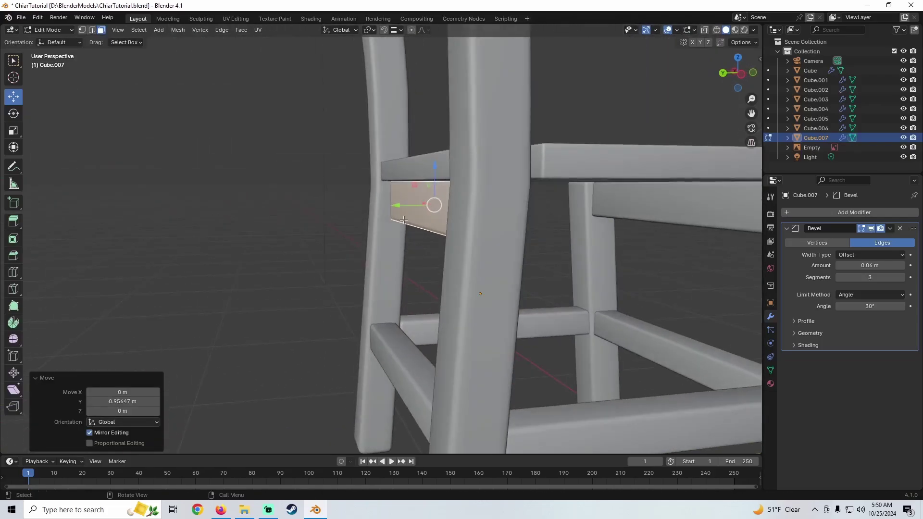
{"action": "scroll", "coordinate": [395, 204], "scroll_direction": "up", "scroll_amount": 3}
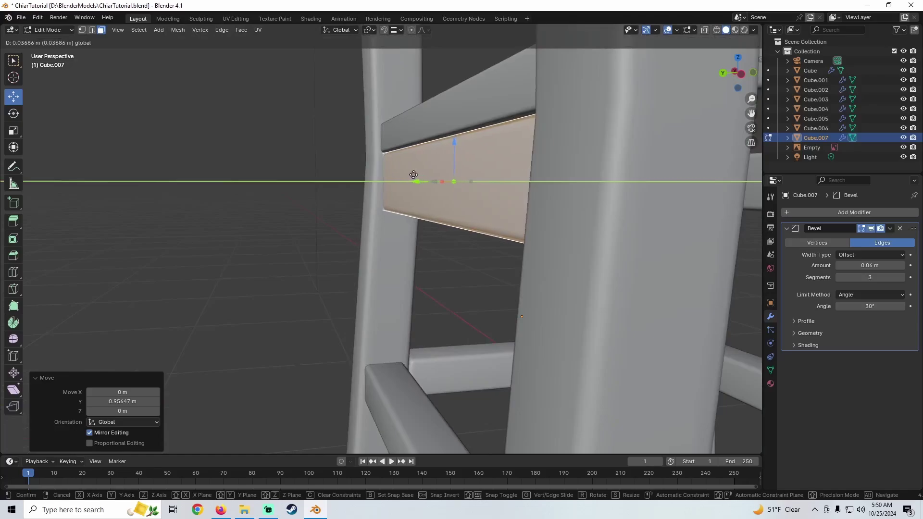
{"action": "left_click_drag", "start_coordinate": [411, 175], "coordinate": [411, 175]}
{"action": "scroll", "coordinate": [412, 176], "scroll_direction": "down", "scroll_amount": 5}
{"action": "middle_click_drag", "start_coordinate": [415, 180], "coordinate": [625, 187]}
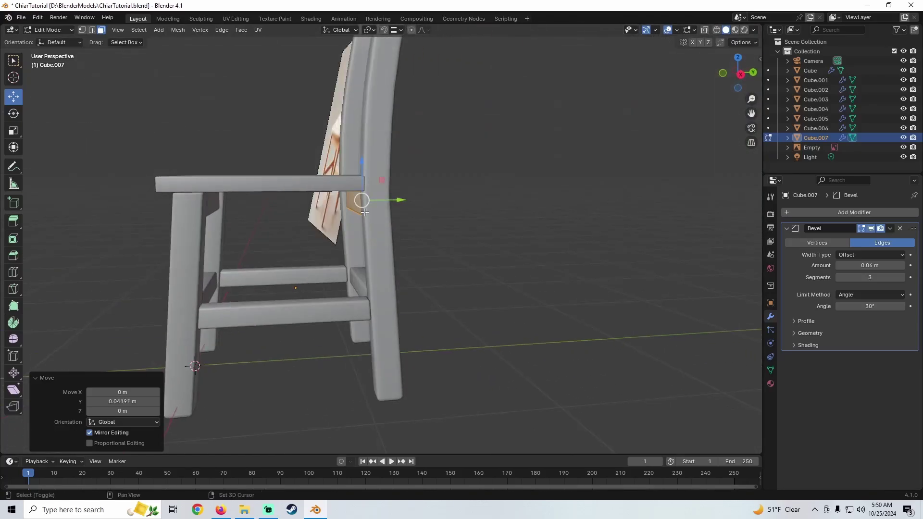
{"action": "middle_click_drag", "start_coordinate": [347, 214], "coordinate": [459, 221], "text": "shift"}
{"action": "middle_click_drag", "start_coordinate": [459, 222], "coordinate": [486, 233]}
{"action": "scroll", "coordinate": [472, 224], "scroll_direction": "up", "scroll_amount": 1}
{"action": "key", "text": "Tab"}
Duplicate the upper rear rail and move the copy forward along Y under the middle of the seat.
{"action": "middle_click_drag", "start_coordinate": [404, 240], "coordinate": [510, 234]}
{"action": "middle_click_drag", "start_coordinate": [405, 267], "coordinate": [359, 148]}
{"action": "mouse_move", "coordinate": [321, 188]}
{"action": "middle_mouse_down", "text": "shift"}
{"action": "mouse_move", "coordinate": [339, 201]}
{"action": "mouse_move", "coordinate": [309, 184]}
{"action": "middle_mouse_up", "text": "shift"}
{"action": "scroll", "coordinate": [339, 201], "scroll_direction": "up", "scroll_amount": 2}
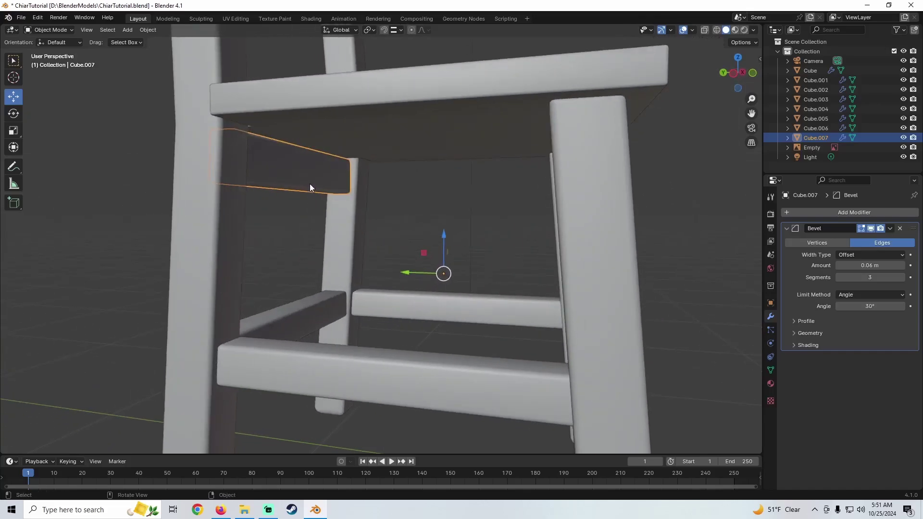
{"action": "middle_click_drag", "start_coordinate": [341, 210], "coordinate": [315, 162]}
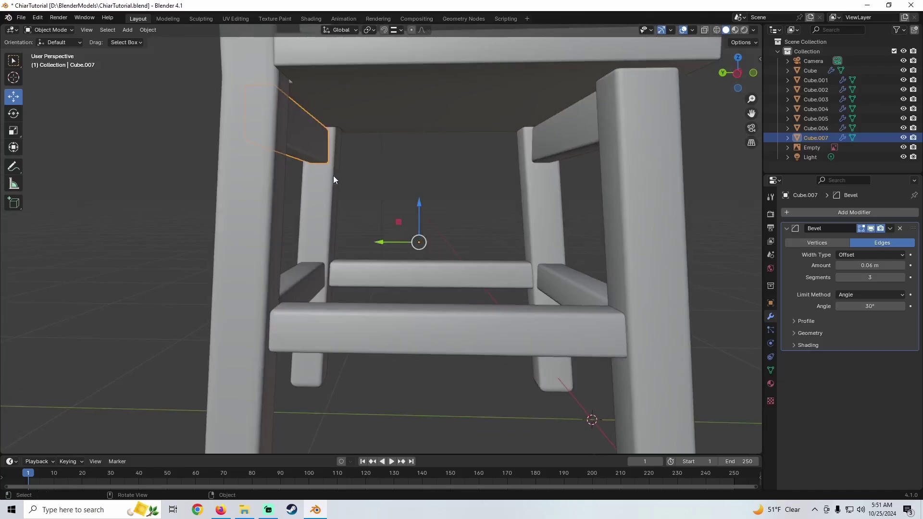
{"action": "key", "text": "shift+d"}
{"action": "key", "text": "Escape"}
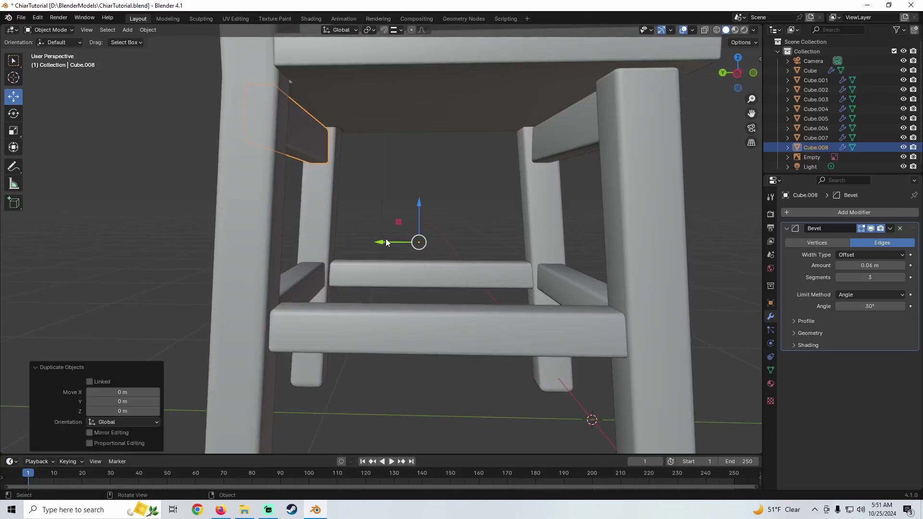
{"action": "left_click_drag", "start_coordinate": [386, 241], "coordinate": [474, 248]}
Rotate the copied rail's mesh 90° about the Z axis.
{"action": "key", "text": "Tab"}
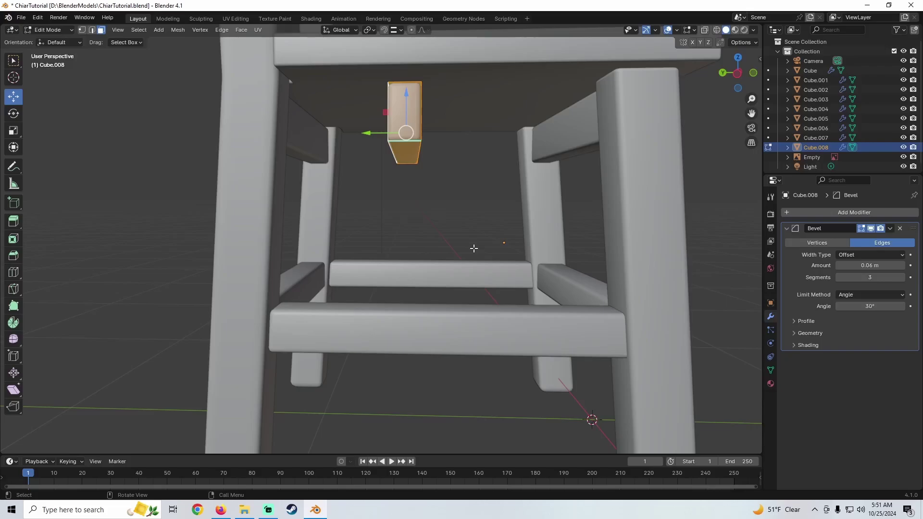
{"action": "type", "text": "rz"}
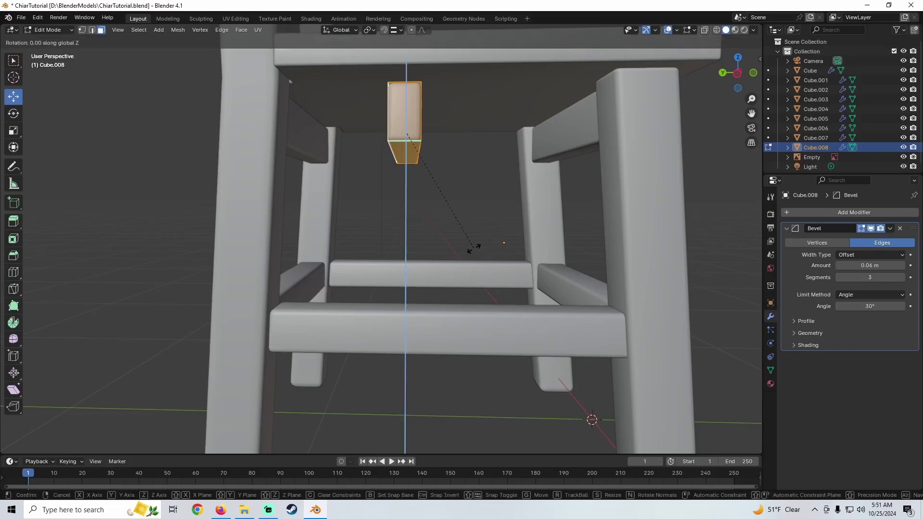
{"action": "type", "text": "90"}
{"action": "key", "text": "Return"}
Move the rotated rail's mesh about 0.539 m along X and -0.157 m along Y to line up with the side legs.
{"action": "middle_click_drag", "start_coordinate": [483, 247], "coordinate": [425, 164]}
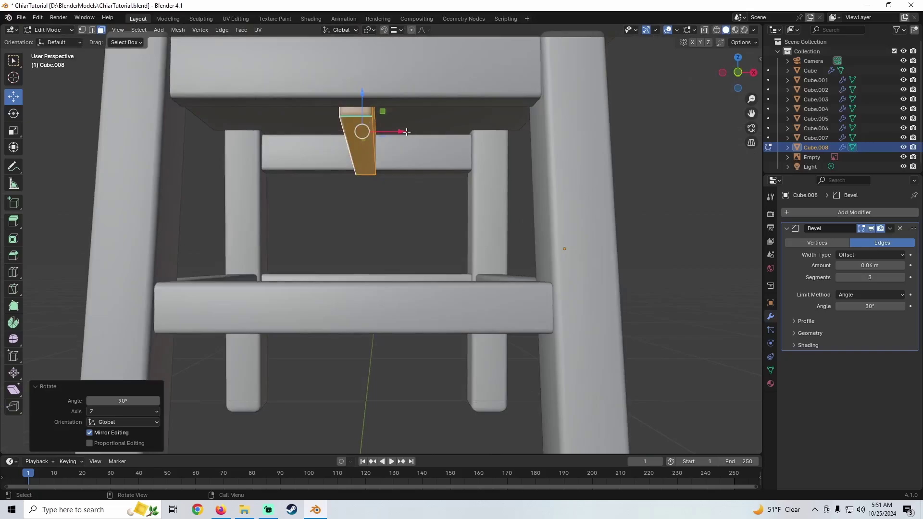
{"action": "left_click_drag", "start_coordinate": [406, 131], "coordinate": [548, 170]}
{"action": "middle_click_drag", "start_coordinate": [548, 170], "coordinate": [466, 222]}
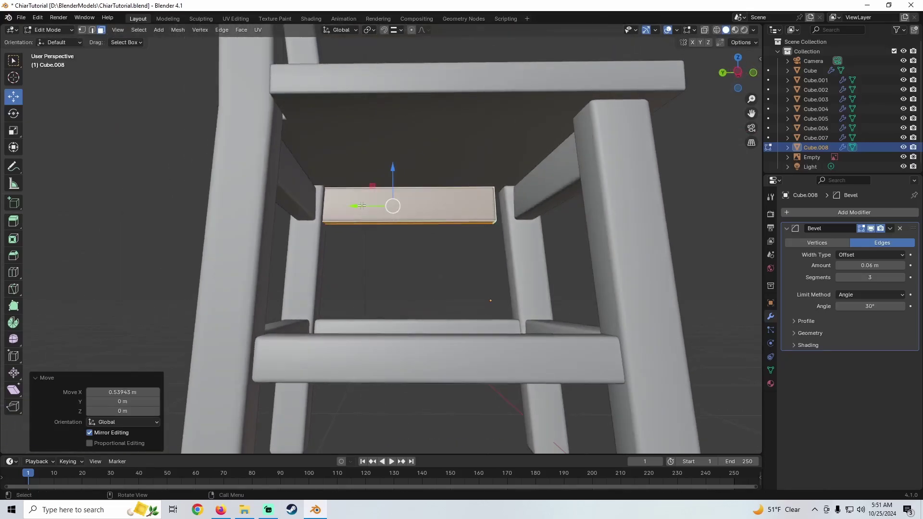
{"action": "left_click_drag", "start_coordinate": [362, 206], "coordinate": [394, 218]}
{"action": "scroll", "coordinate": [493, 282], "scroll_direction": "up", "scroll_amount": 6}
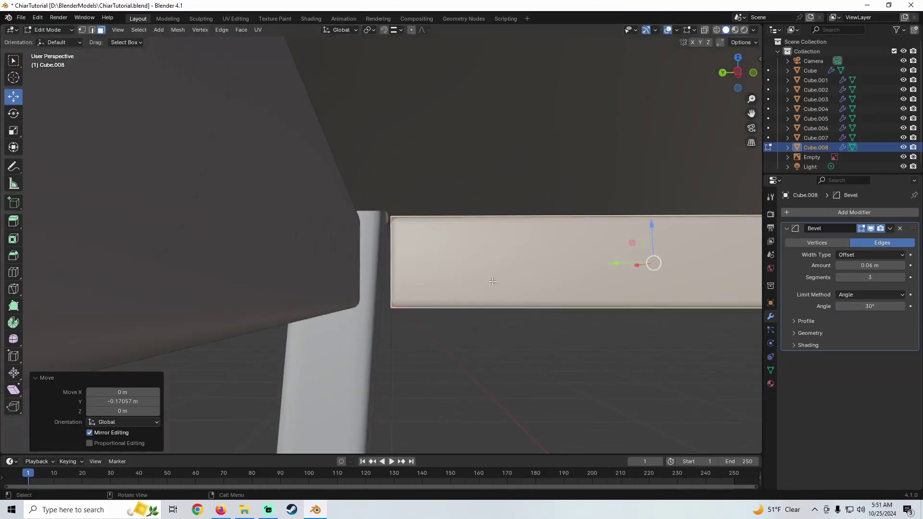
{"action": "left_click_drag", "start_coordinate": [611, 262], "coordinate": [601, 260]}
{"action": "middle_click_drag", "start_coordinate": [601, 260], "coordinate": [188, 266], "text": "shift"}
{"action": "middle_click_drag", "start_coordinate": [451, 244], "coordinate": [373, 242]}
{"action": "scroll", "coordinate": [375, 243], "scroll_direction": "down", "scroll_amount": 5}
{"action": "middle_click_drag", "start_coordinate": [568, 250], "coordinate": [448, 262], "text": "shift"}
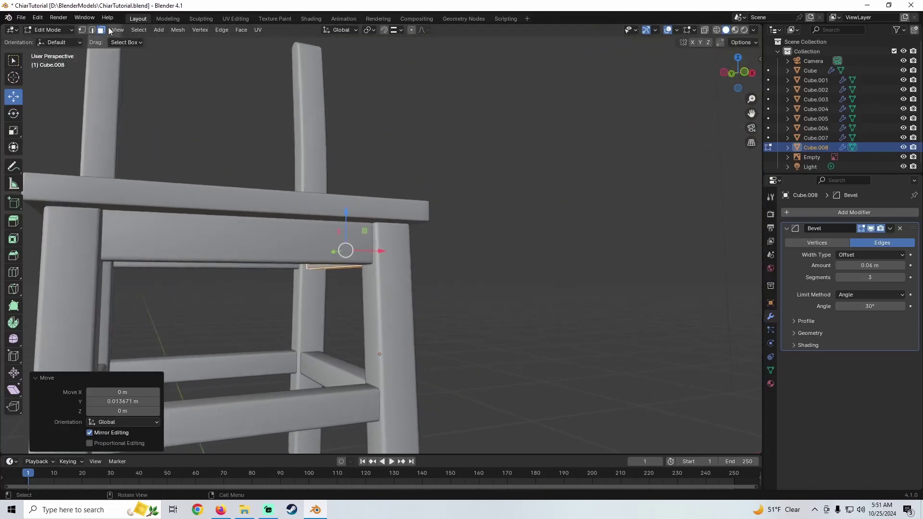
Move the front end face of the upper side rail about 0.115 m along Y to meet the front leg.
{"action": "scroll", "coordinate": [428, 313], "scroll_direction": "up", "scroll_amount": 10}
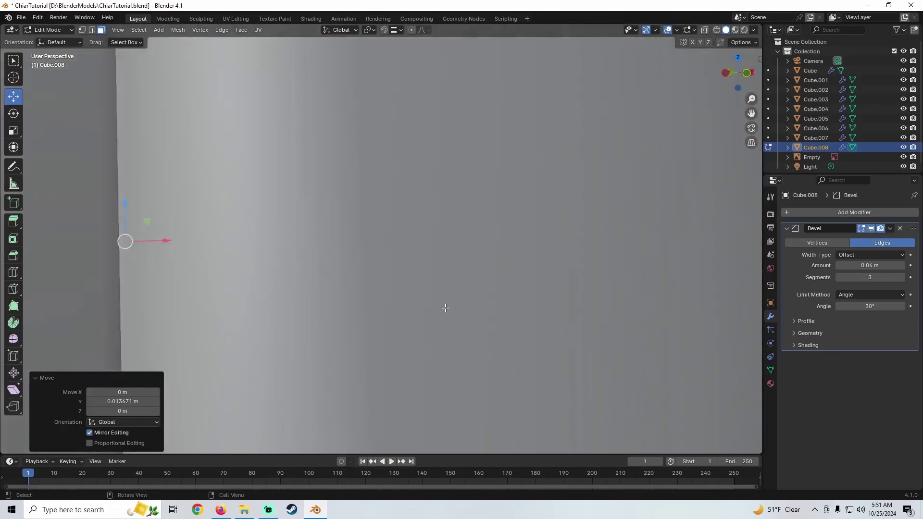
{"action": "middle_click_drag", "start_coordinate": [445, 308], "coordinate": [425, 263]}
{"action": "left_click", "coordinate": [406, 236]}
{"action": "scroll", "coordinate": [367, 280], "scroll_direction": "down", "scroll_amount": 3}
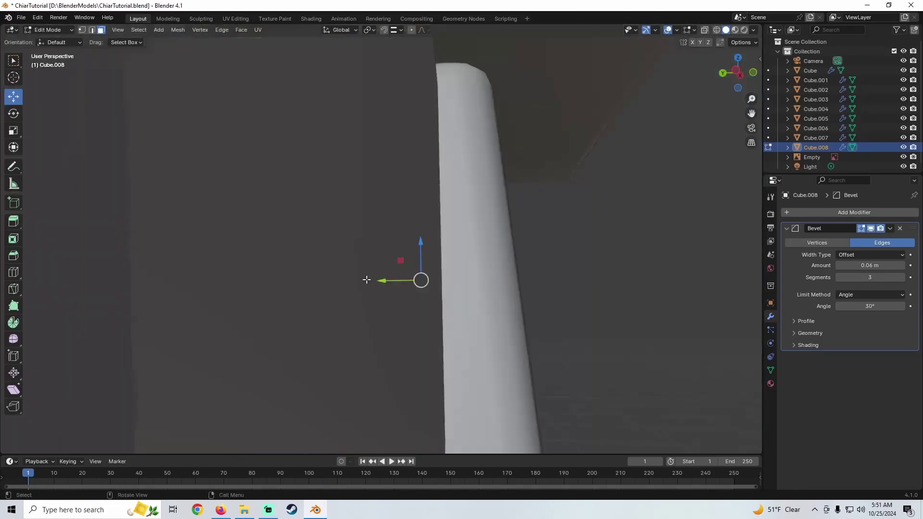
{"action": "middle_click_drag", "start_coordinate": [367, 280], "coordinate": [503, 268]}
{"action": "left_click_drag", "start_coordinate": [503, 229], "coordinate": [480, 230]}
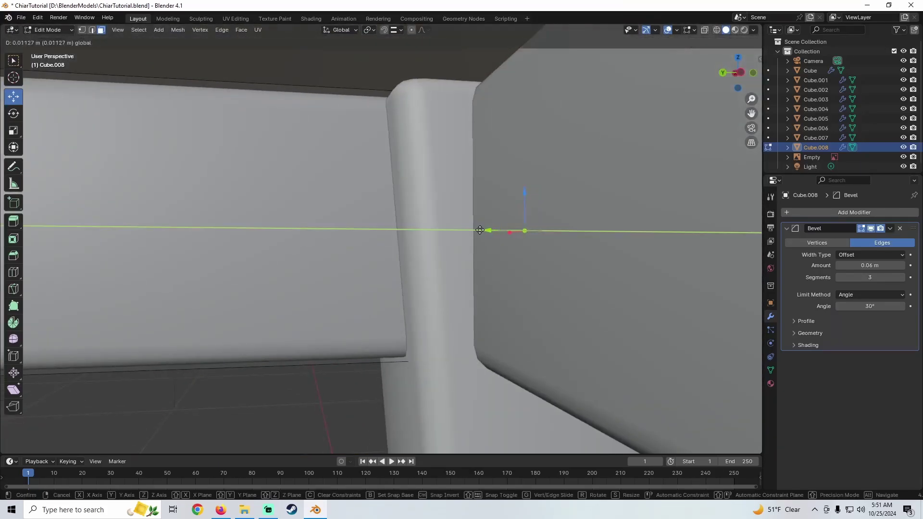
{"action": "left_click_drag", "start_coordinate": [358, 240], "coordinate": [339, 257]}
{"action": "middle_click_drag", "start_coordinate": [339, 258], "coordinate": [470, 307]}
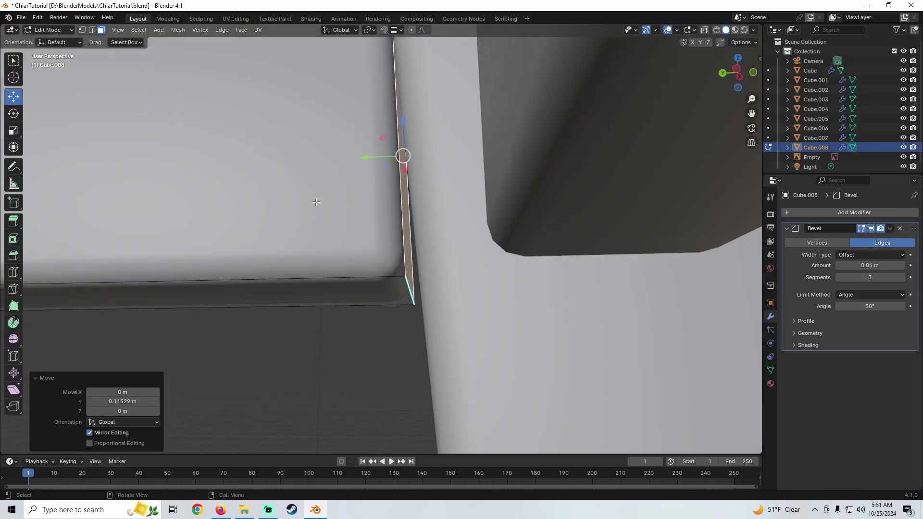
Move the lower edge of the side rail's front end about -0.006 m along Y to follow the leg's slant.
{"action": "left_click", "coordinate": [91, 30]}
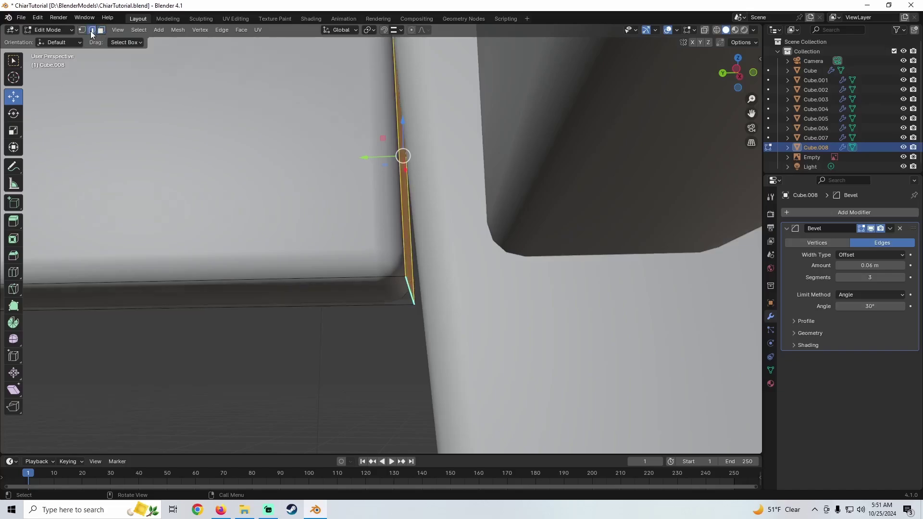
{"action": "left_click", "coordinate": [405, 288]}
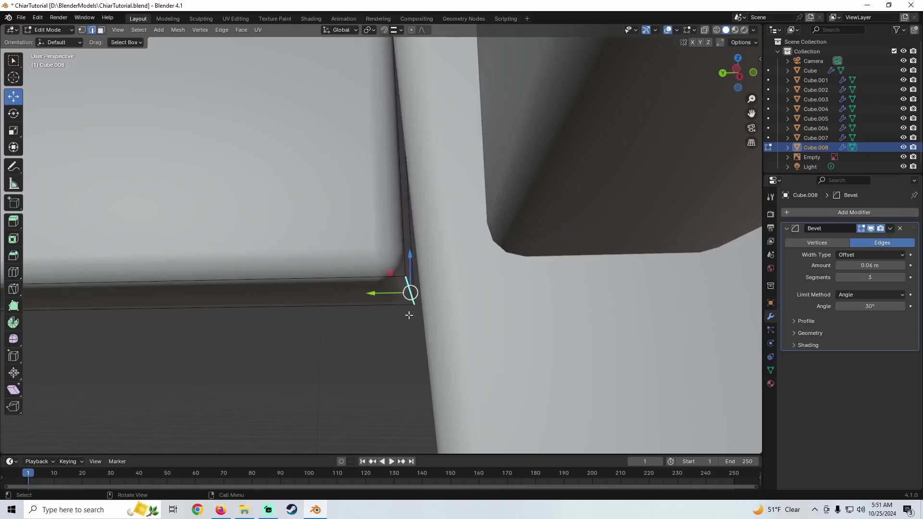
{"action": "middle_click_drag", "start_coordinate": [405, 287], "coordinate": [393, 313]}
{"action": "mouse_move", "coordinate": [377, 305]}
{"action": "left_mouse_down"}
{"action": "mouse_move", "coordinate": [394, 310]}
{"action": "mouse_move", "coordinate": [385, 311]}
{"action": "left_mouse_up"}
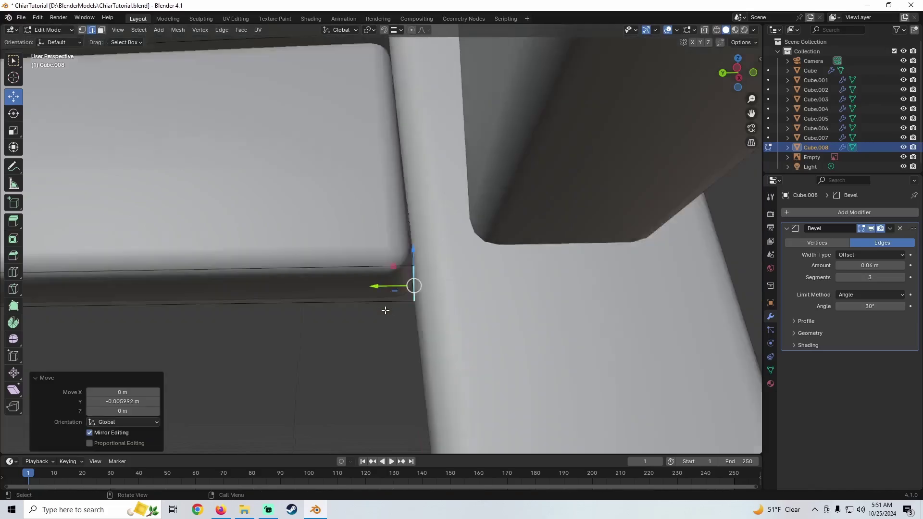
Move the lower edge of the upper side rail's rear end about 0.01 m along Y to follow the back leg's slant.
{"action": "mouse_move", "coordinate": [385, 311]}
{"action": "middle_mouse_down"}
{"action": "mouse_move", "coordinate": [555, 289]}
{"action": "mouse_move", "coordinate": [391, 284]}
{"action": "mouse_move", "coordinate": [356, 354]}
{"action": "mouse_move", "coordinate": [373, 301]}
{"action": "middle_mouse_up"}
{"action": "left_click", "coordinate": [379, 295]}
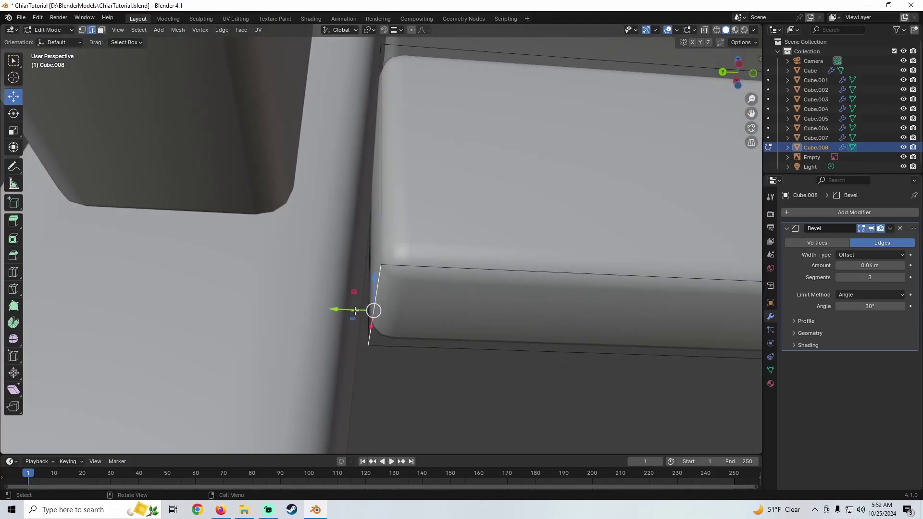
{"action": "left_click_drag", "start_coordinate": [343, 311], "coordinate": [335, 305]}
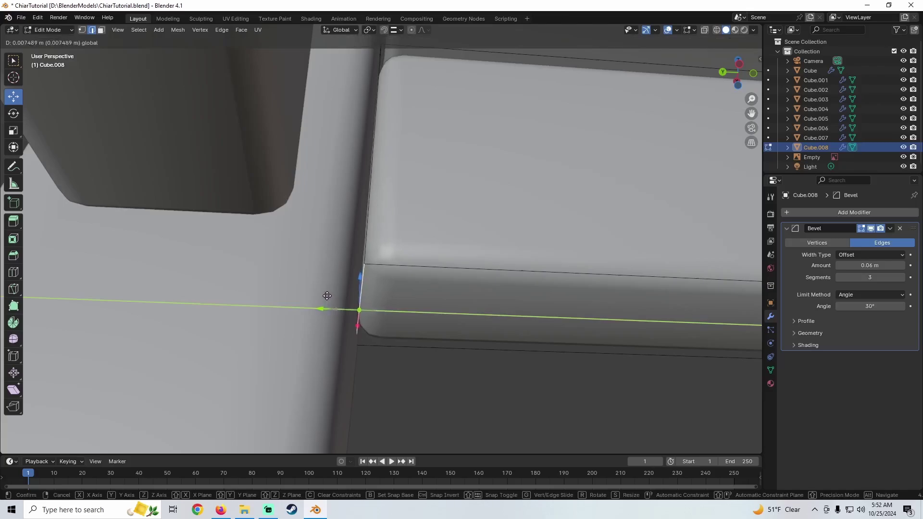
{"action": "left_click_drag", "start_coordinate": [322, 292], "coordinate": [321, 291]}
{"action": "scroll", "coordinate": [533, 276], "scroll_direction": "down", "scroll_amount": 8}
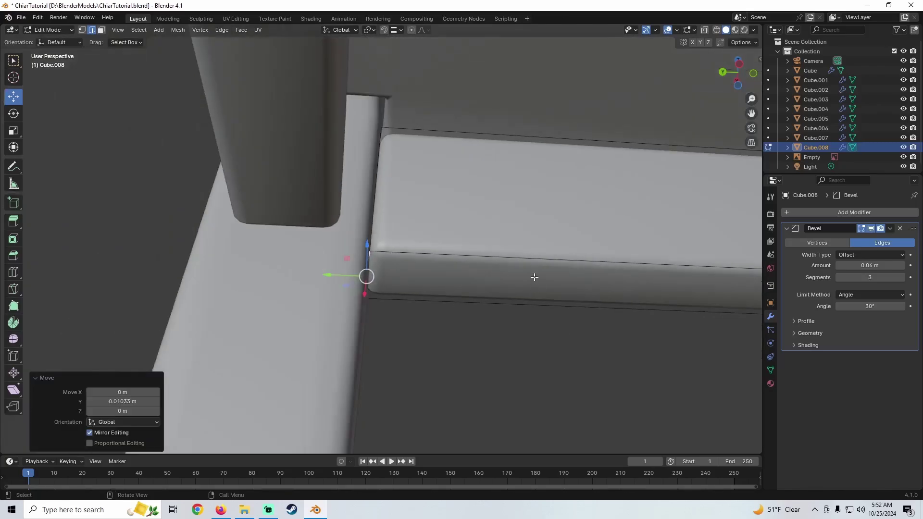
{"action": "middle_click_drag", "start_coordinate": [534, 276], "coordinate": [432, 274]}
{"action": "key", "text": "Tab"}
{"action": "scroll", "coordinate": [461, 307], "scroll_direction": "down", "scroll_amount": 4}
{"action": "scroll", "coordinate": [432, 274], "scroll_direction": "up", "scroll_amount": 3}
{"action": "middle_click_drag", "start_coordinate": [433, 274], "coordinate": [465, 278]}
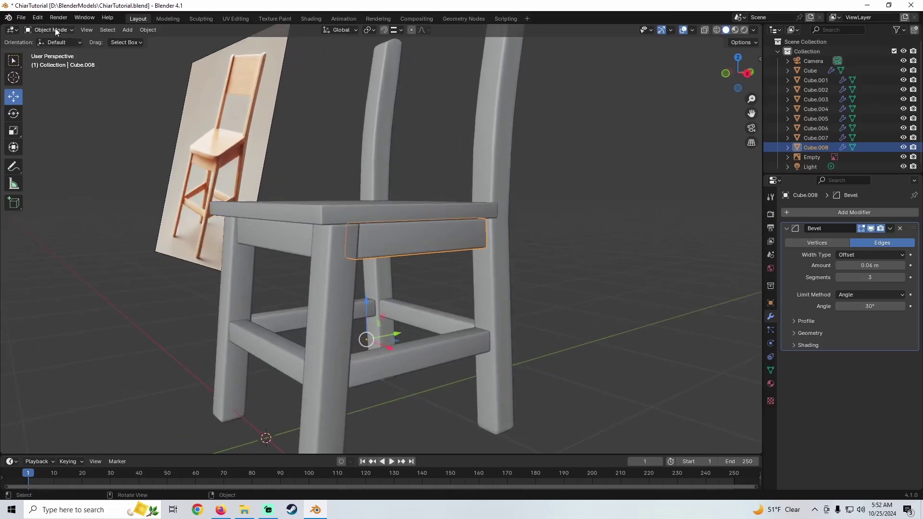
Duplicate the upper side rail and move the copy's mesh about -1.015 m along X to the opposite side of the chair.
{"action": "key", "text": "shift+d"}
{"action": "right_click", "coordinate": [446, 305]}
{"action": "middle_click_drag", "start_coordinate": [446, 305], "coordinate": [491, 290]}
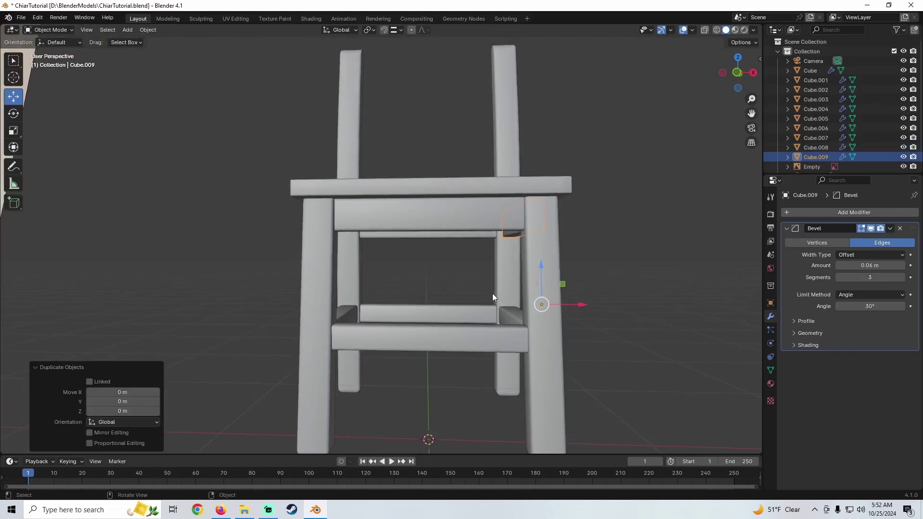
{"action": "key", "text": "Tab"}
{"action": "left_click_drag", "start_coordinate": [564, 221], "coordinate": [462, 210]}
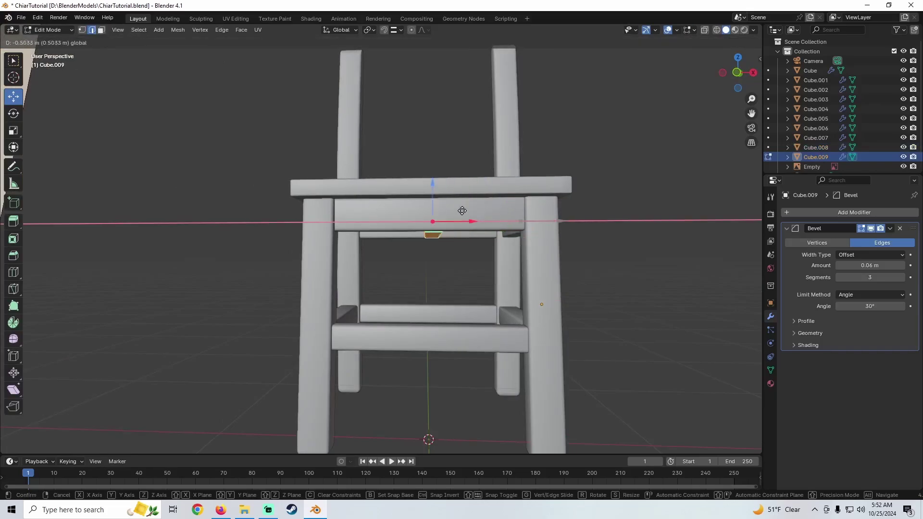
{"action": "left_click_drag", "start_coordinate": [387, 212], "coordinate": [387, 212]}
Shift the copied side rail's mesh about -0.06 m further along X to line up with the legs on that side.
{"action": "middle_click_drag", "start_coordinate": [387, 212], "coordinate": [423, 226], "text": "shift"}
{"action": "scroll", "coordinate": [599, 284], "scroll_direction": "up", "scroll_amount": 3}
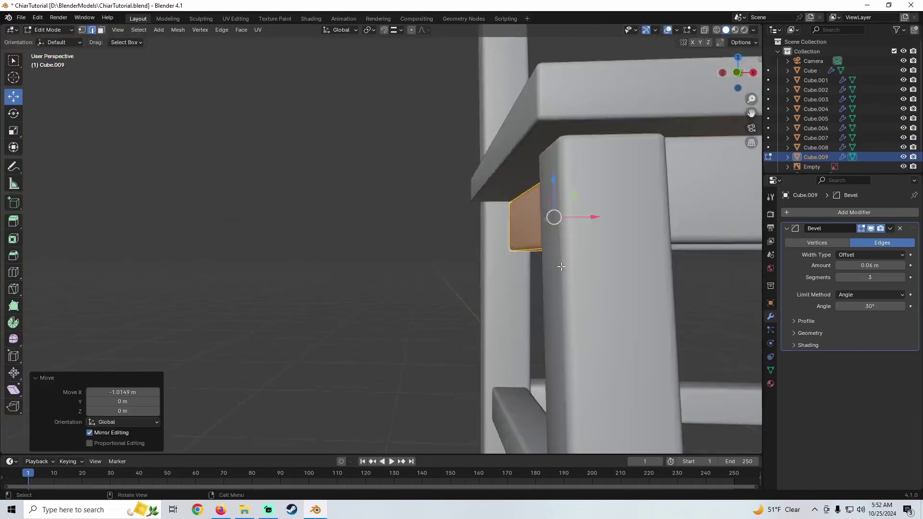
{"action": "scroll", "coordinate": [519, 248], "scroll_direction": "up", "scroll_amount": 2}
{"action": "mouse_move", "coordinate": [517, 247]}
{"action": "middle_mouse_down"}
{"action": "mouse_move", "coordinate": [528, 251]}
{"action": "mouse_move", "coordinate": [517, 251]}
{"action": "middle_mouse_up"}
{"action": "left_click_drag", "start_coordinate": [585, 210], "coordinate": [555, 197]}
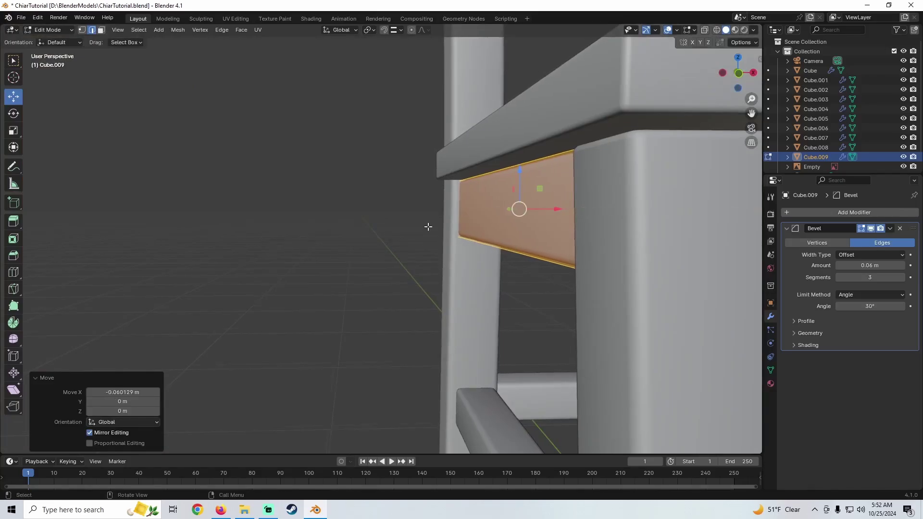
{"action": "scroll", "coordinate": [573, 224], "scroll_direction": "down", "scroll_amount": 5}
{"action": "middle_click_drag", "start_coordinate": [429, 226], "coordinate": [427, 275]}
{"action": "key", "text": "Tab"}
Duplicate the upper back rail beneath the seat and raise the copy's mesh about 0.728 m along Z between the back legs.
{"action": "scroll", "coordinate": [399, 243], "scroll_direction": "up", "scroll_amount": 4}
{"action": "scroll", "coordinate": [408, 254], "scroll_direction": "down", "scroll_amount": 7}
{"action": "scroll", "coordinate": [410, 271], "scroll_direction": "up", "scroll_amount": 3}
{"action": "middle_click_drag", "start_coordinate": [339, 192], "coordinate": [359, 235]}
{"action": "scroll", "coordinate": [386, 244], "scroll_direction": "up", "scroll_amount": 3}
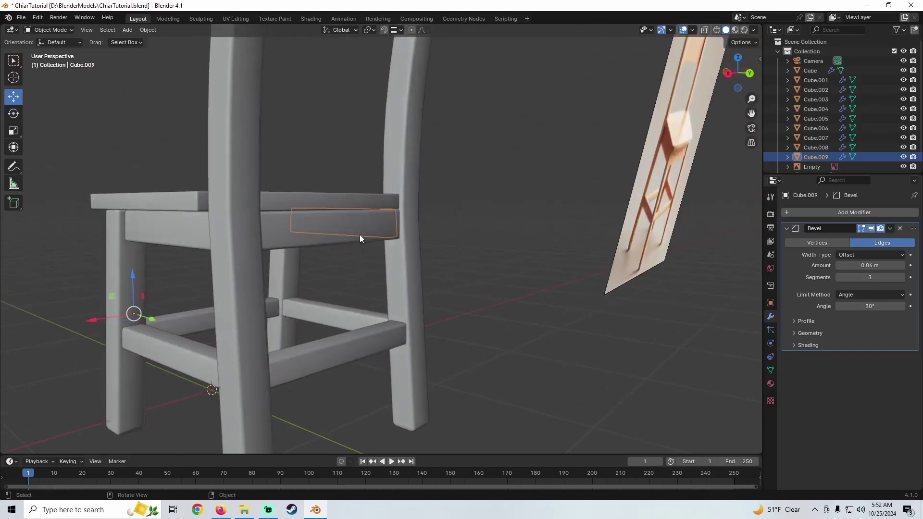
{"action": "left_click", "coordinate": [323, 225]}
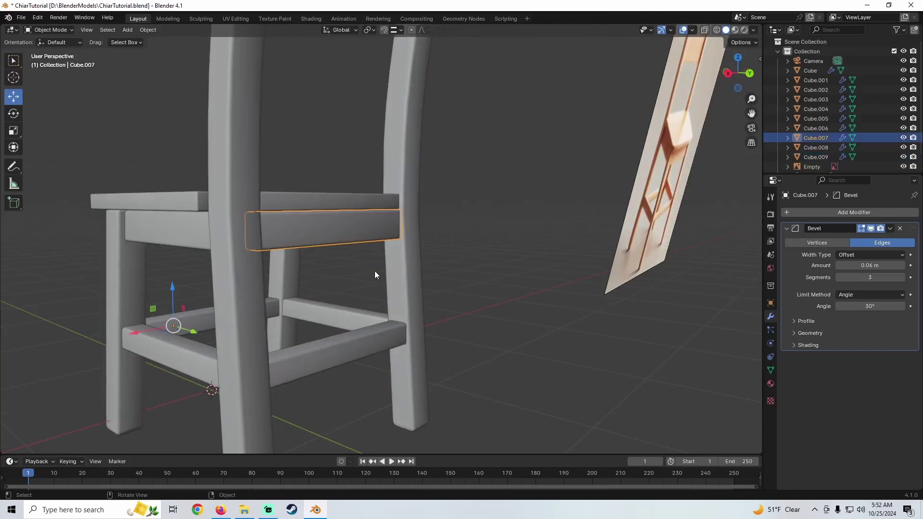
{"action": "scroll", "coordinate": [419, 316], "scroll_direction": "down", "scroll_amount": 5}
{"action": "middle_click_drag", "start_coordinate": [289, 251], "coordinate": [403, 257]}
{"action": "scroll", "coordinate": [372, 241], "scroll_direction": "up", "scroll_amount": 4}
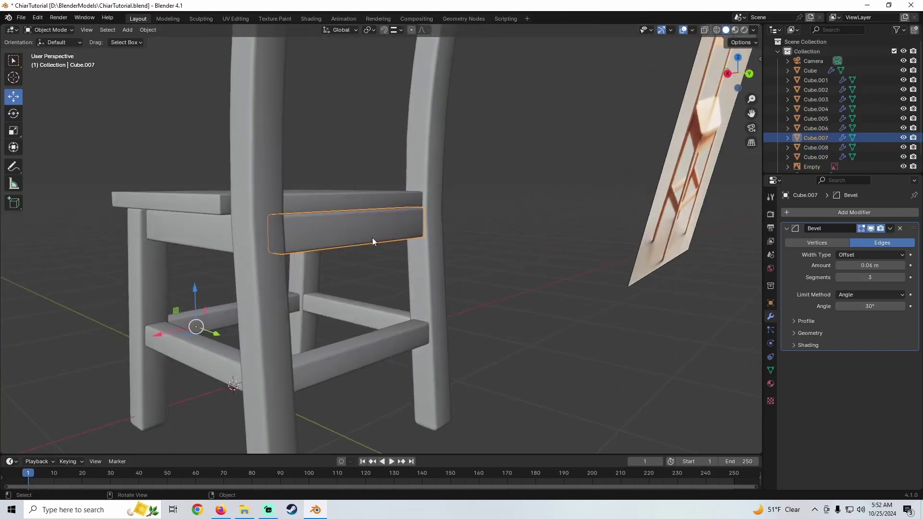
{"action": "key", "text": "shift+d"}
{"action": "right_click", "coordinate": [340, 232]}
{"action": "key", "text": "Tab"}
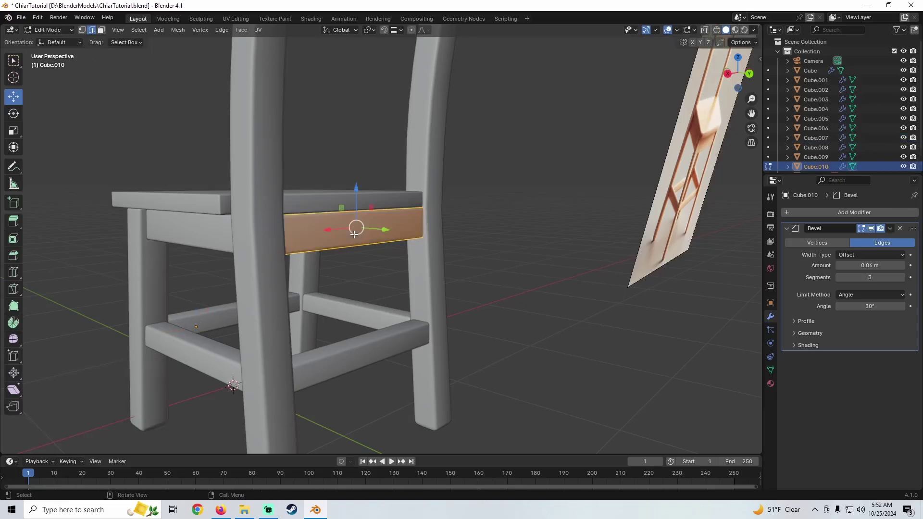
{"action": "left_click_drag", "start_coordinate": [356, 191], "coordinate": [356, 38]}
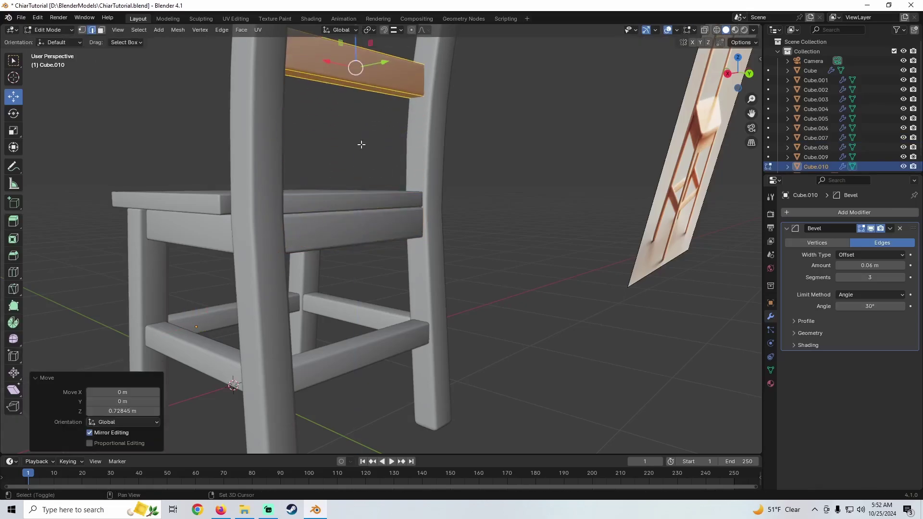
Reposition the copied rail's mesh near the upper ends of the back legs, including a move of about 0.125 m along Z.
{"action": "middle_click_drag", "start_coordinate": [361, 145], "coordinate": [368, 218]}
{"action": "left_click_drag", "start_coordinate": [397, 229], "coordinate": [402, 185]}
{"action": "middle_click_drag", "start_coordinate": [407, 190], "coordinate": [417, 229]}
{"action": "left_click_drag", "start_coordinate": [426, 232], "coordinate": [412, 154]}
{"action": "middle_click_drag", "start_coordinate": [413, 156], "coordinate": [473, 153]}
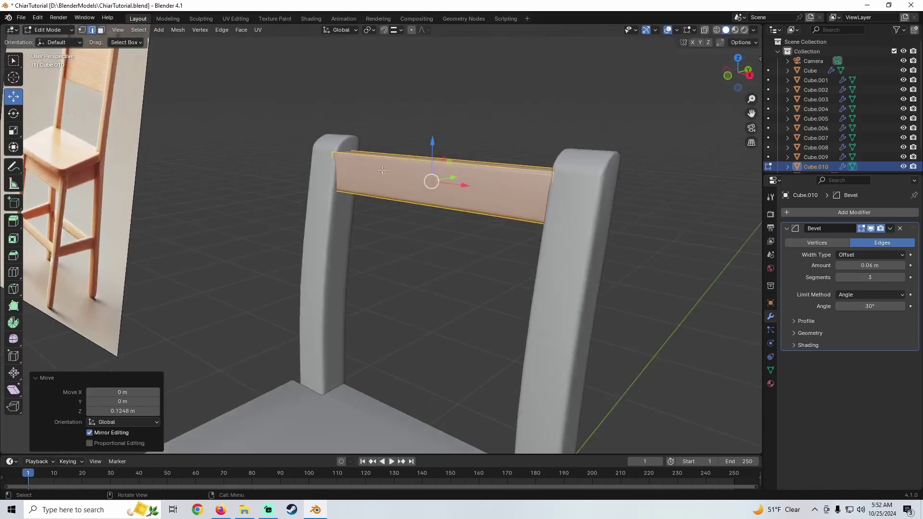
Following the reference image, fit the backrest mesh between the legs along Y and raise it about 0.031 m along Z.
{"action": "middle_click_drag", "start_coordinate": [173, 190], "coordinate": [440, 301], "text": "shift"}
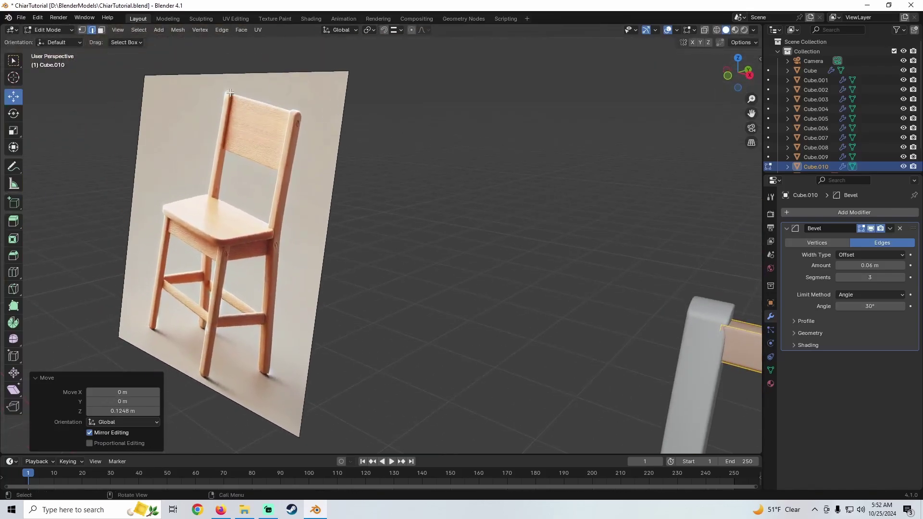
{"action": "middle_click_drag", "start_coordinate": [450, 225], "coordinate": [248, 167], "text": "shift"}
{"action": "scroll", "coordinate": [354, 219], "scroll_direction": "up", "scroll_amount": 1}
{"action": "middle_click_drag", "start_coordinate": [354, 219], "coordinate": [312, 221]}
{"action": "scroll", "coordinate": [399, 238], "scroll_direction": "up", "scroll_amount": 2}
{"action": "middle_click_drag", "start_coordinate": [401, 238], "coordinate": [421, 278]}
{"action": "left_click_drag", "start_coordinate": [422, 278], "coordinate": [435, 277]}
{"action": "left_click_drag", "start_coordinate": [396, 240], "coordinate": [394, 223]}
{"action": "mouse_move", "coordinate": [394, 223]}
{"action": "middle_mouse_down"}
{"action": "mouse_move", "coordinate": [426, 284]}
{"action": "mouse_move", "coordinate": [380, 227]}
{"action": "middle_mouse_up"}
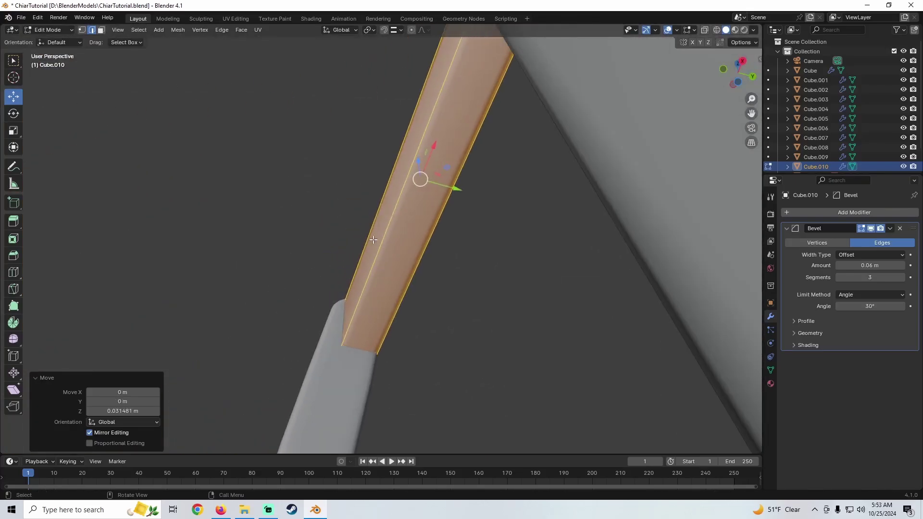
Move the backrest's bottom face about -0.379 m along Z and shift it toward the seat along Y to follow the legs' slant.
{"action": "left_click", "coordinate": [100, 30]}
{"action": "middle_click_drag", "start_coordinate": [365, 208], "coordinate": [409, 224]}
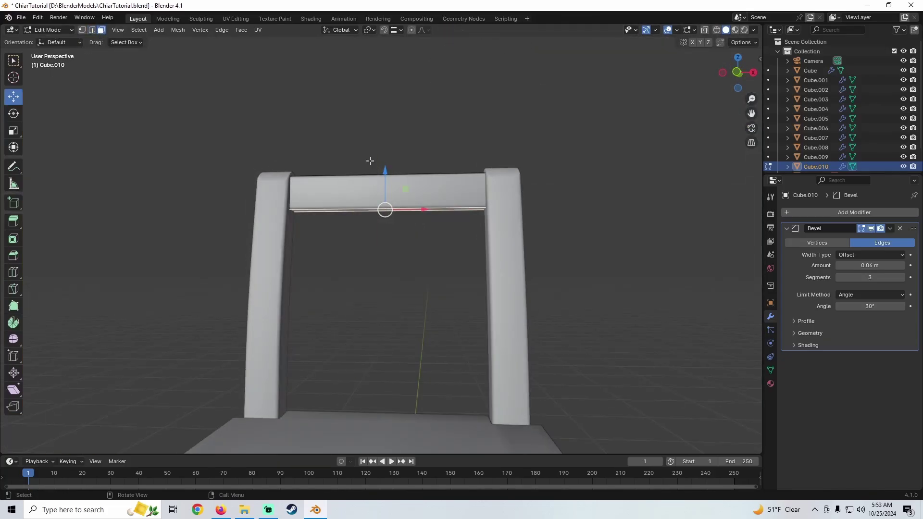
{"action": "left_click_drag", "start_coordinate": [385, 177], "coordinate": [385, 287]}
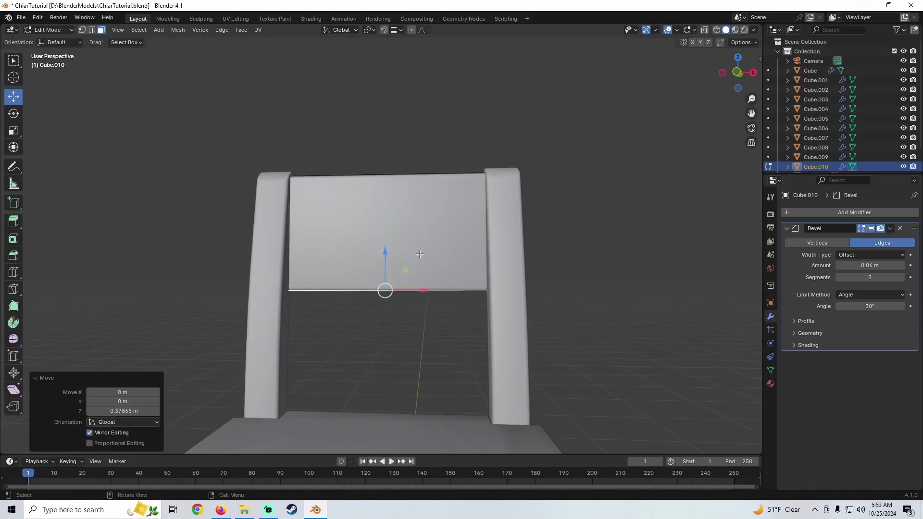
{"action": "middle_click_drag", "start_coordinate": [385, 288], "coordinate": [424, 275]}
{"action": "left_click_drag", "start_coordinate": [428, 279], "coordinate": [423, 280]}
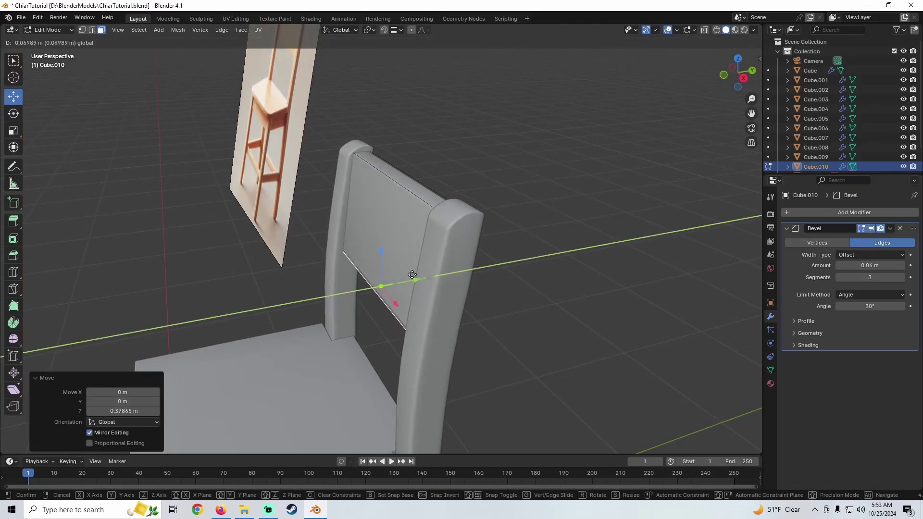
{"action": "left_click_drag", "start_coordinate": [411, 275], "coordinate": [409, 275]}
Raise the backrest's bottom face slightly along Z to match the reference proportions, then leave mesh editing and deselect it.
{"action": "key", "text": "Tab"}
{"action": "scroll", "coordinate": [337, 270], "scroll_direction": "down", "scroll_amount": 3}
{"action": "middle_click_drag", "start_coordinate": [323, 269], "coordinate": [378, 249]}
{"action": "key", "text": "Tab"}
{"action": "scroll", "coordinate": [382, 245], "scroll_direction": "up", "scroll_amount": 5}
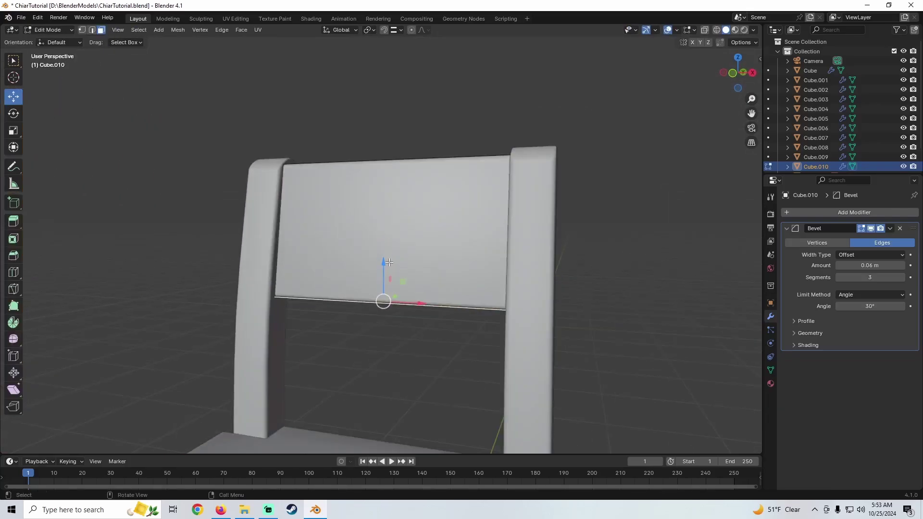
{"action": "left_click_drag", "start_coordinate": [384, 263], "coordinate": [399, 247]}
{"action": "scroll", "coordinate": [404, 247], "scroll_direction": "down", "scroll_amount": 5}
{"action": "middle_click_drag", "start_coordinate": [472, 274], "coordinate": [451, 278]}
{"action": "key", "text": "Tab"}
{"action": "left_click", "coordinate": [499, 258]}
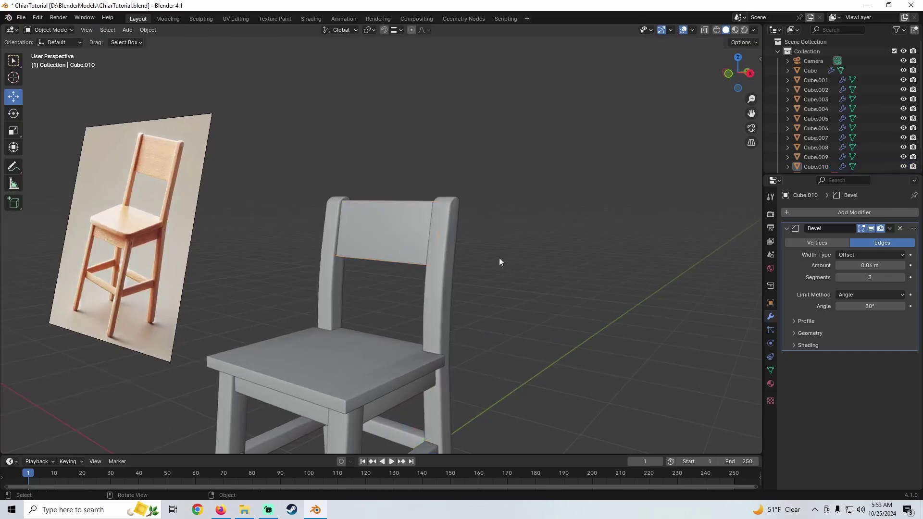
Save the chair model to its existing file.
{"action": "scroll", "coordinate": [480, 262], "scroll_direction": "down", "scroll_amount": 3}
{"action": "middle_click_drag", "start_coordinate": [370, 283], "coordinate": [378, 236]}
{"action": "scroll", "coordinate": [414, 251], "scroll_direction": "up", "scroll_amount": 3}
{"action": "left_click", "coordinate": [22, 17]}
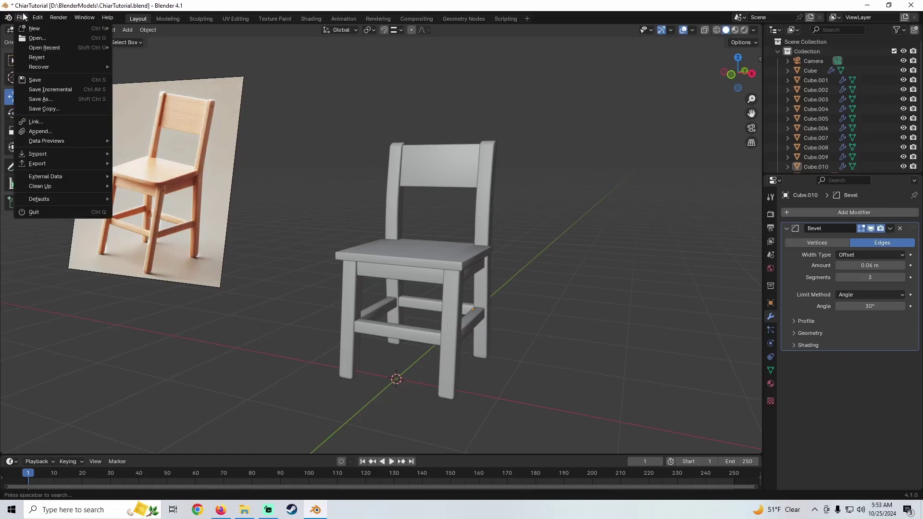
{"action": "left_click", "coordinate": [37, 78]}
Create a new material for the chair's seat.
{"action": "middle_click_drag", "start_coordinate": [314, 172], "coordinate": [401, 201]}
{"action": "scroll", "coordinate": [374, 236], "scroll_direction": "up", "scroll_amount": 4}
{"action": "scroll", "coordinate": [373, 236], "scroll_direction": "down", "scroll_amount": 4}
{"action": "scroll", "coordinate": [402, 201], "scroll_direction": "up", "scroll_amount": 2}
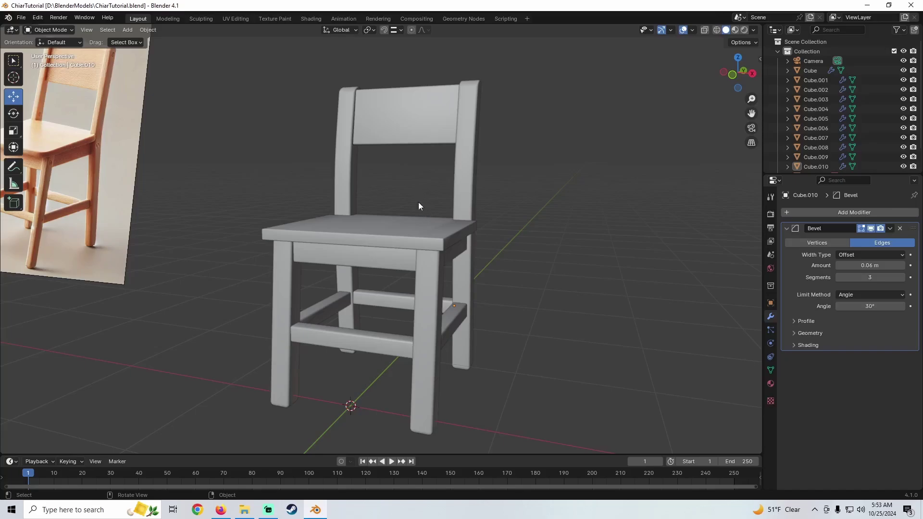
{"action": "left_click", "coordinate": [380, 230]}
{"action": "middle_click_drag", "start_coordinate": [362, 241], "coordinate": [358, 246]}
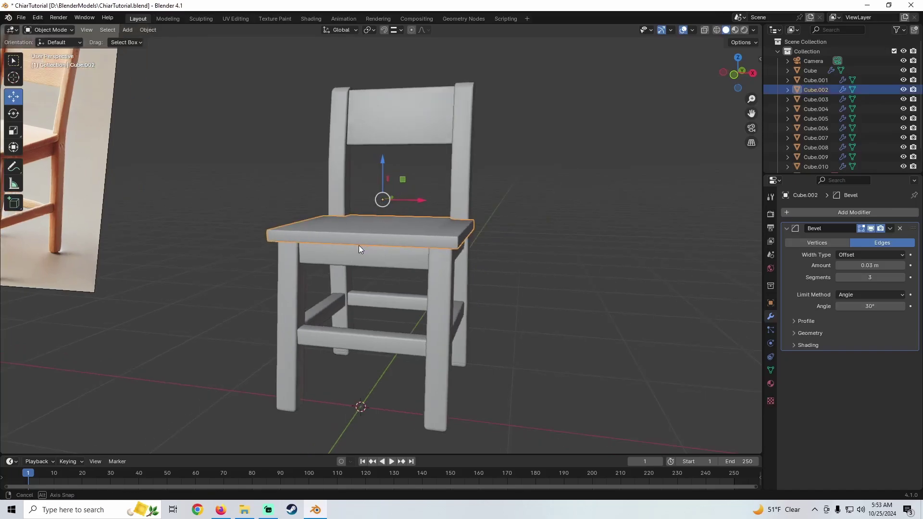
{"action": "left_click", "coordinate": [771, 384]}
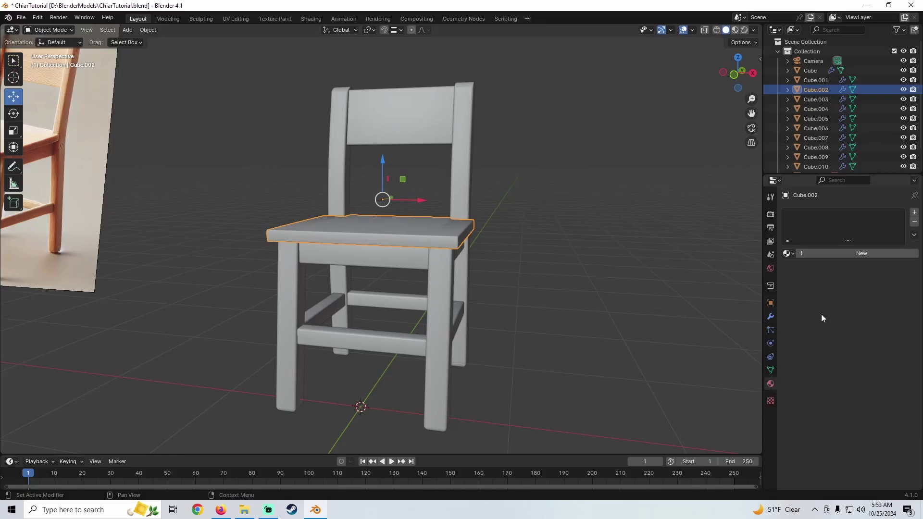
{"action": "left_click", "coordinate": [841, 254]}
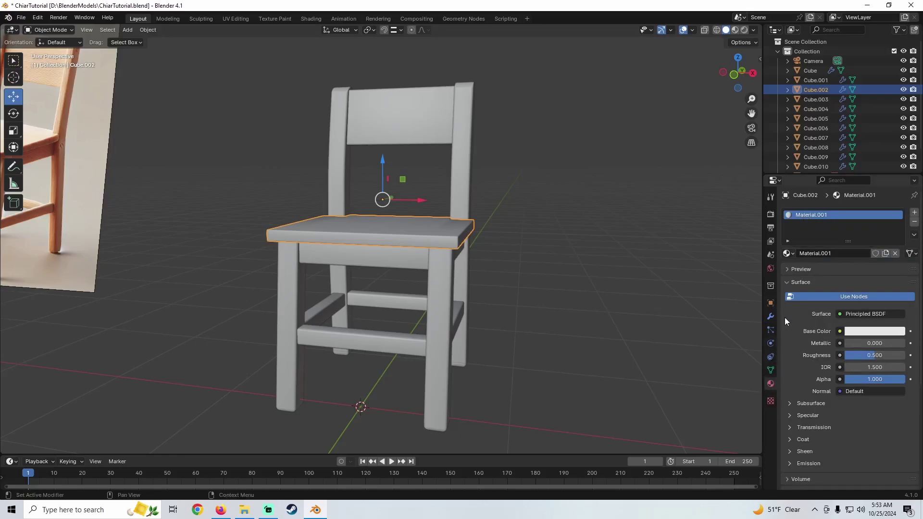
Set the seat material's base color to a brown sampled from the wooden chair in the reference image.
{"action": "middle_click_drag", "start_coordinate": [321, 257], "coordinate": [439, 217], "text": "shift"}
{"action": "scroll", "coordinate": [489, 246], "scroll_direction": "down", "scroll_amount": 3}
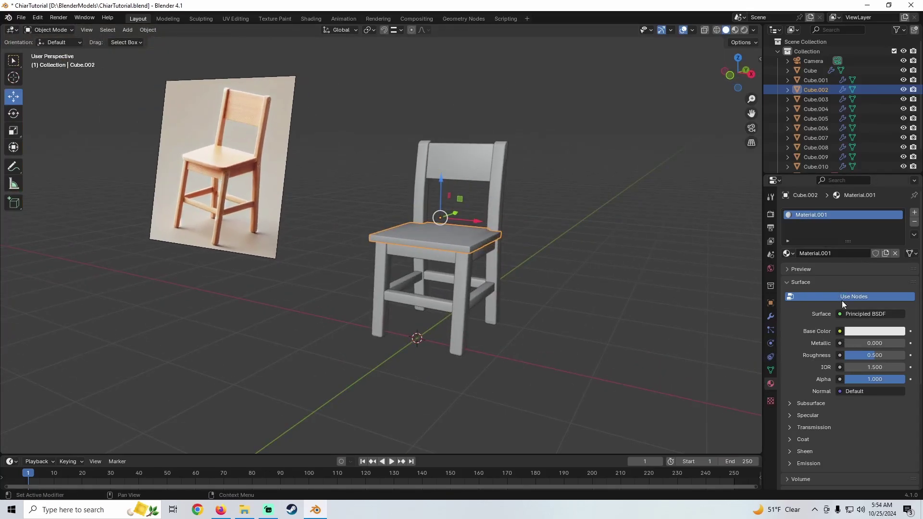
{"action": "left_click", "coordinate": [860, 331]}
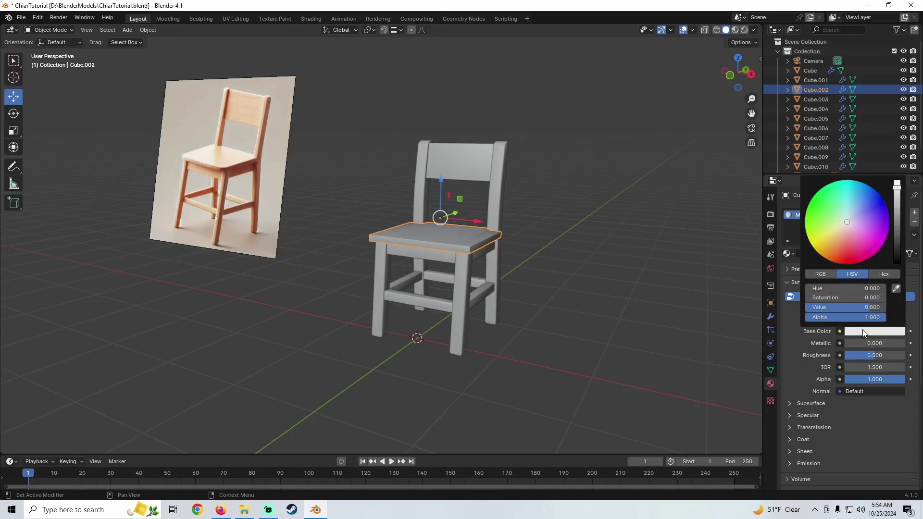
{"action": "left_click", "coordinate": [896, 288]}
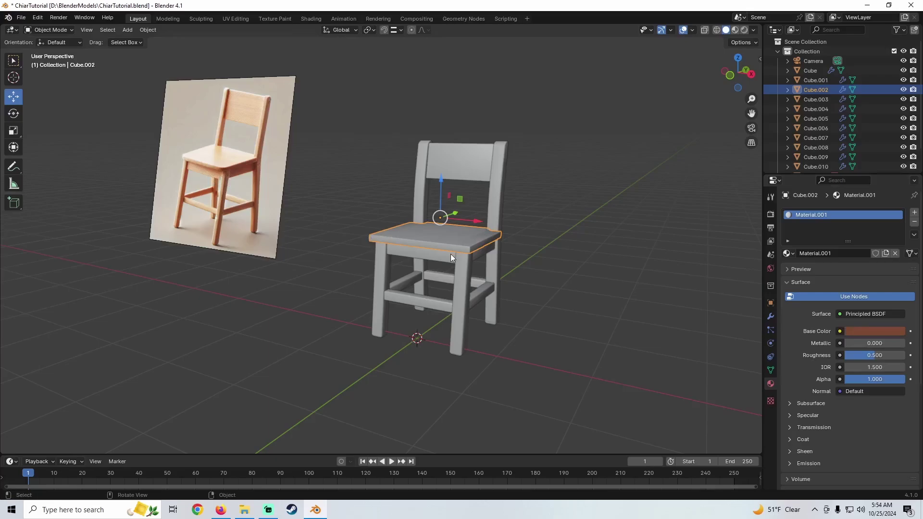
Compare the wireframe, material and rendered shading of the chair, and leave the viewport in Material Preview.
{"action": "scroll", "coordinate": [451, 258], "scroll_direction": "up", "scroll_amount": 5}
{"action": "middle_click_drag", "start_coordinate": [426, 262], "coordinate": [472, 251]}
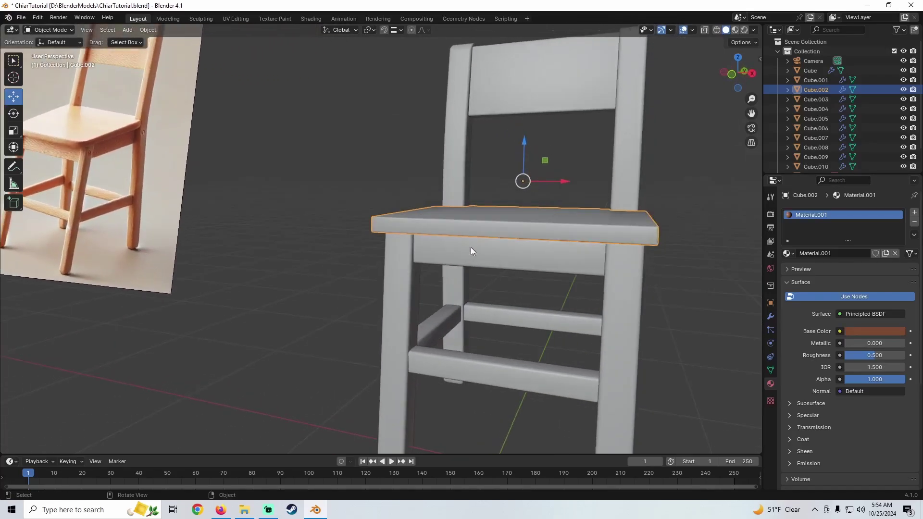
{"action": "left_click", "coordinate": [715, 30]}
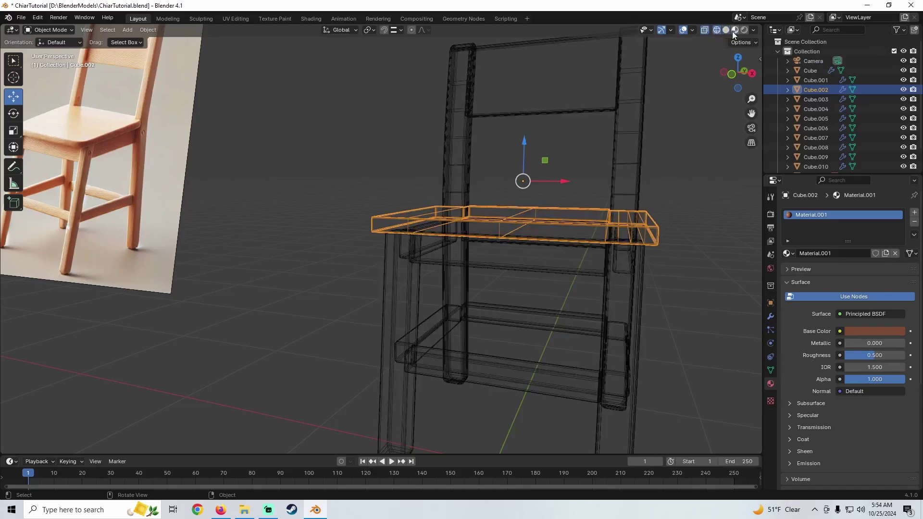
{"action": "left_click", "coordinate": [735, 29]}
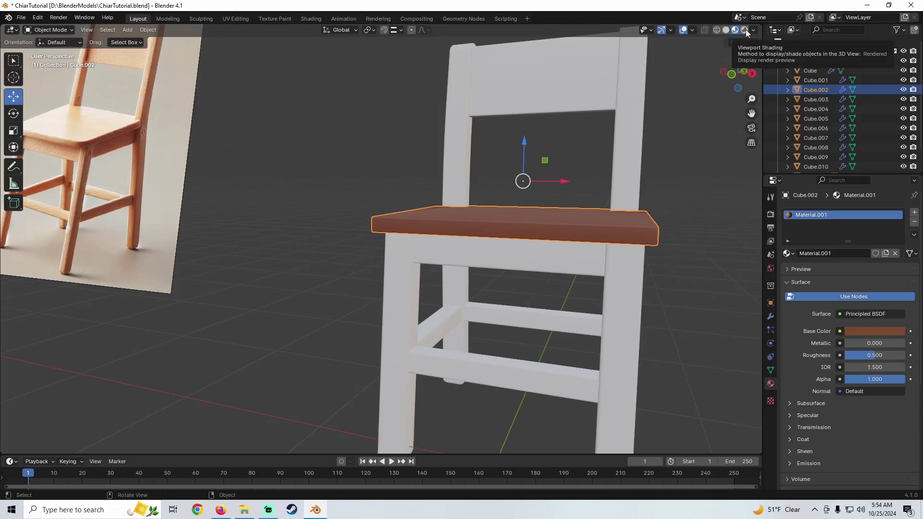
{"action": "left_click", "coordinate": [745, 30]}
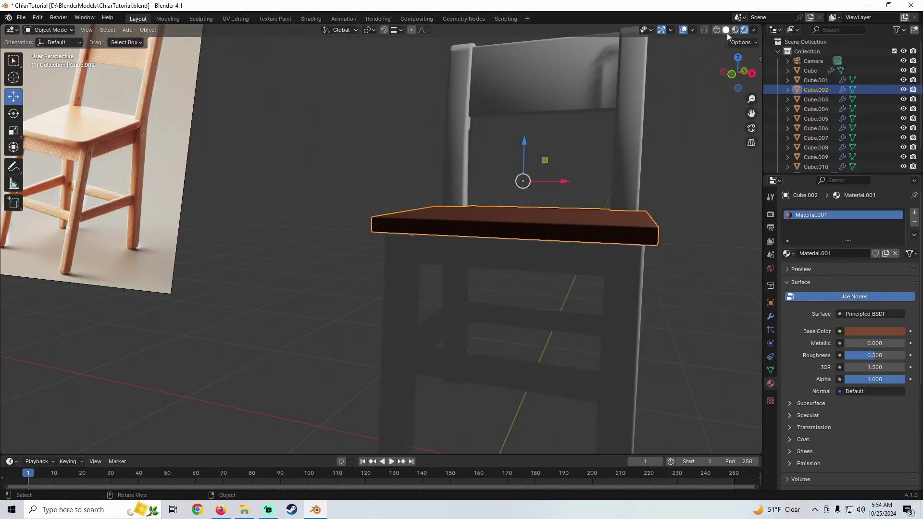
{"action": "left_click", "coordinate": [735, 30]}
{"action": "mouse_move", "coordinate": [601, 105]}
{"action": "middle_mouse_down"}
{"action": "mouse_move", "coordinate": [433, 205]}
{"action": "mouse_move", "coordinate": [420, 226]}
{"action": "mouse_move", "coordinate": [309, 215]}
{"action": "mouse_move", "coordinate": [294, 184]}
{"action": "mouse_move", "coordinate": [290, 216]}
{"action": "mouse_move", "coordinate": [431, 231]}
{"action": "middle_mouse_up"}
{"action": "scroll", "coordinate": [390, 222], "scroll_direction": "down", "scroll_amount": 3}
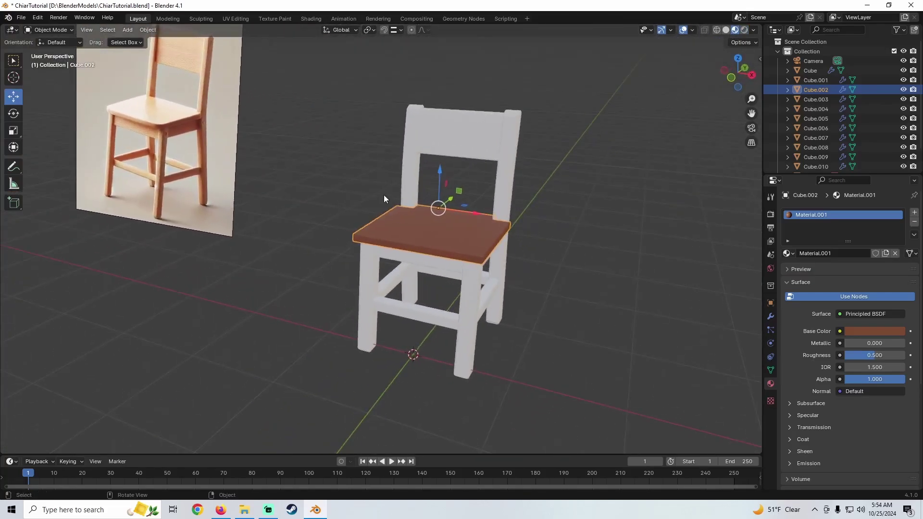
Assign the seat's brown material, Material.001, to the chair's back legs and the backrest panel.
{"action": "left_click", "coordinate": [407, 169]}
{"action": "scroll", "coordinate": [431, 205], "scroll_direction": "up", "scroll_amount": 3}
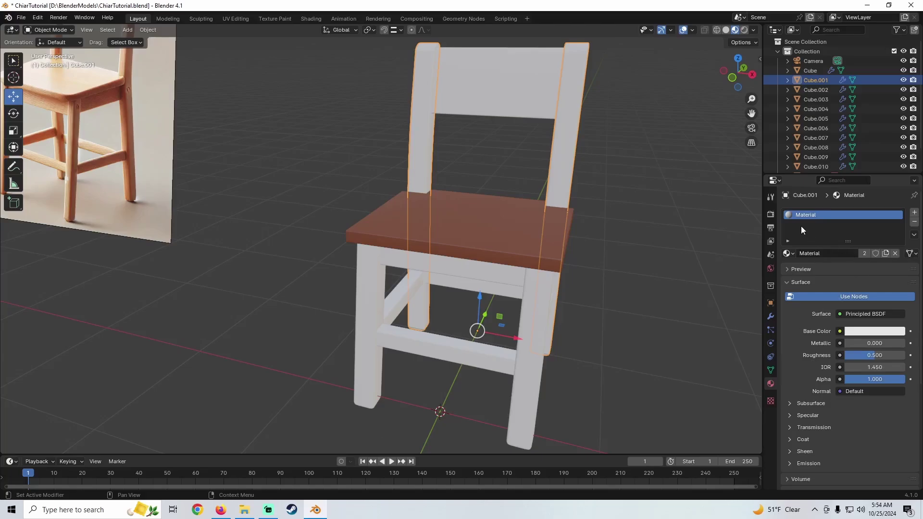
{"action": "left_click", "coordinate": [461, 225]}
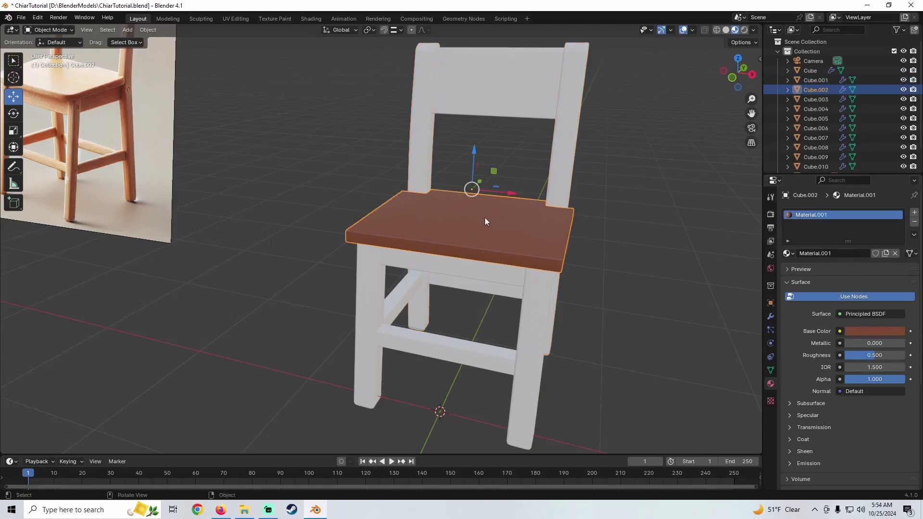
{"action": "left_click", "coordinate": [420, 148]}
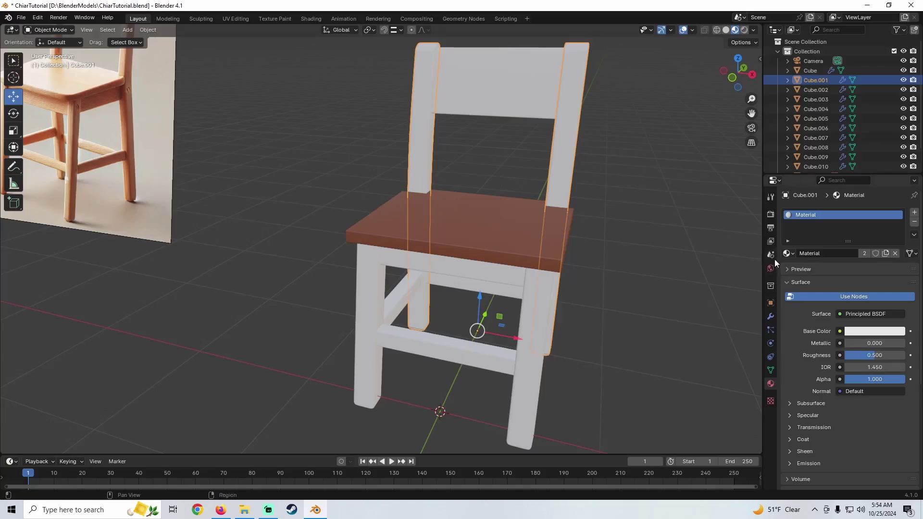
{"action": "left_click", "coordinate": [787, 254]}
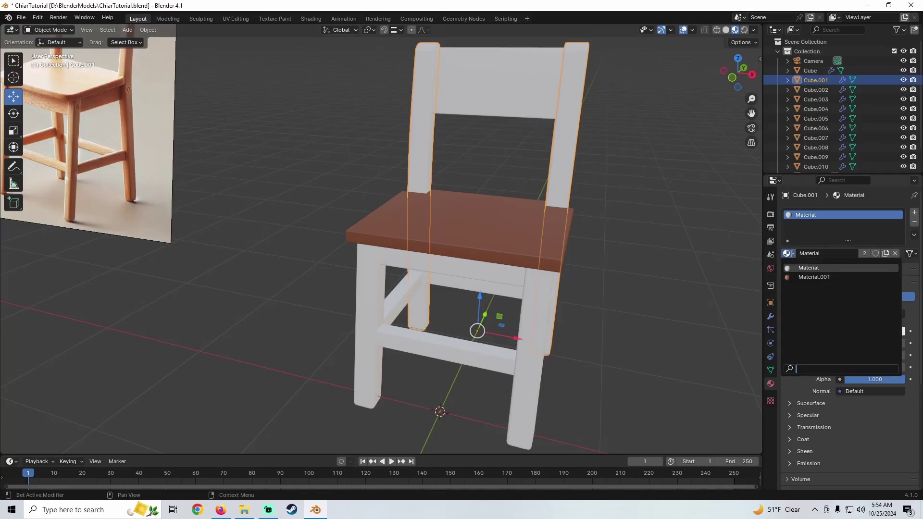
{"action": "left_click", "coordinate": [821, 277]}
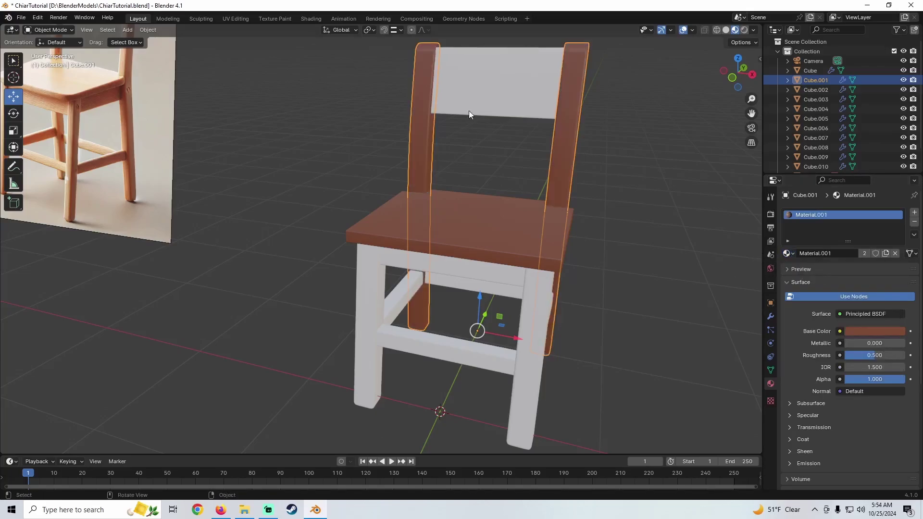
{"action": "left_click", "coordinate": [466, 94]}
{"action": "left_click", "coordinate": [787, 253]}
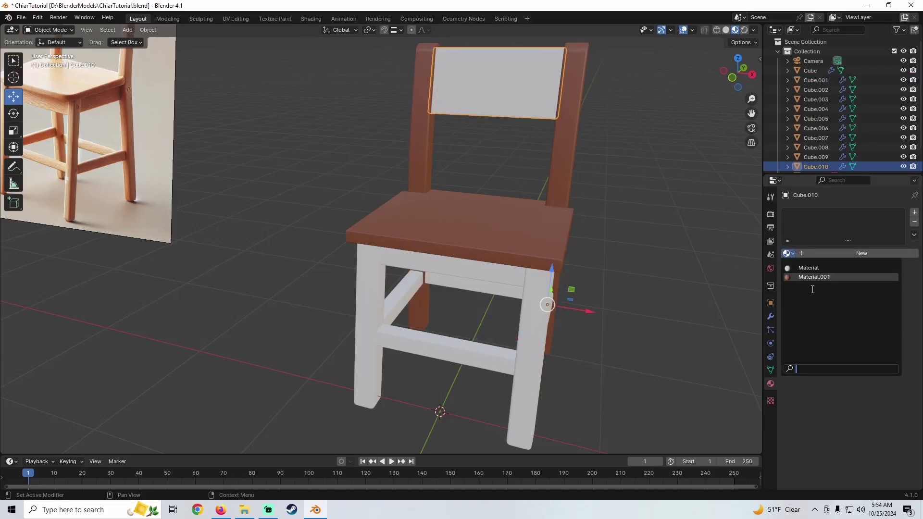
{"action": "left_click", "coordinate": [811, 278]}
Assign Material.001 to the front rail, the +X side rail and the rear rail directly under the seat.
{"action": "middle_click_drag", "start_coordinate": [454, 264], "coordinate": [426, 225]}
{"action": "left_click", "coordinate": [426, 225]}
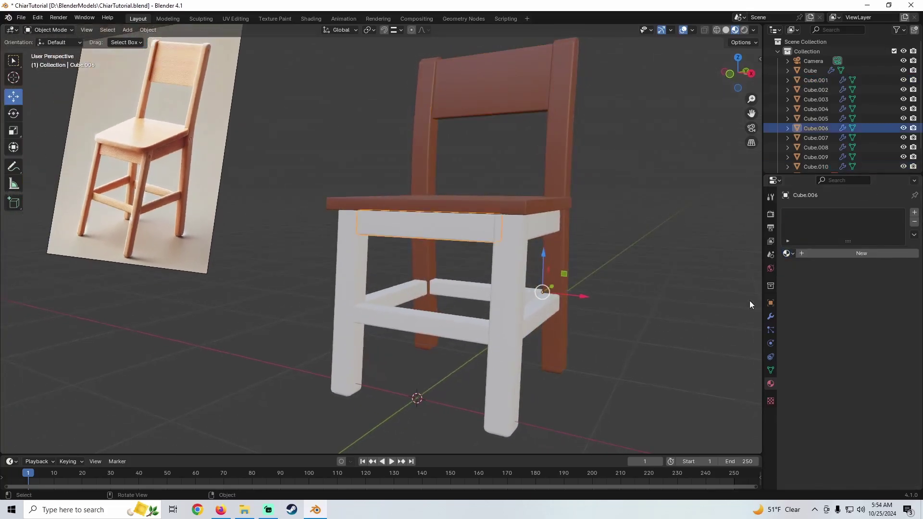
{"action": "left_click", "coordinate": [788, 253]}
{"action": "left_click", "coordinate": [814, 277]}
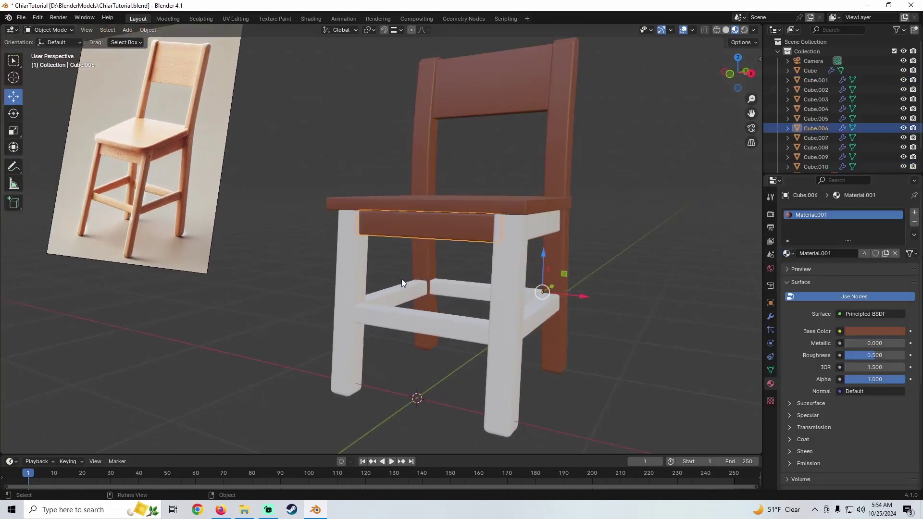
{"action": "middle_click_drag", "start_coordinate": [402, 279], "coordinate": [335, 271]}
{"action": "left_click", "coordinate": [339, 212]}
{"action": "left_click", "coordinate": [787, 253]}
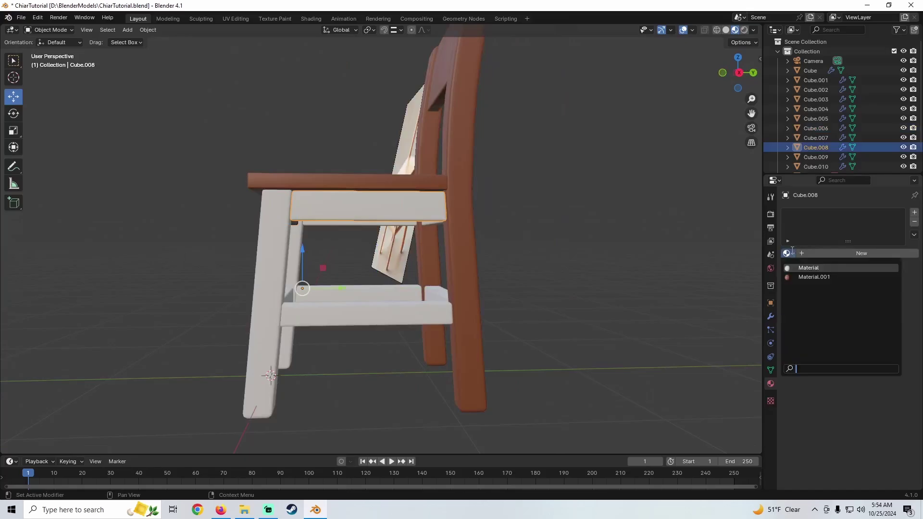
{"action": "left_click", "coordinate": [814, 277]}
{"action": "middle_click_drag", "start_coordinate": [423, 269], "coordinate": [374, 222]}
{"action": "left_click", "coordinate": [373, 220]}
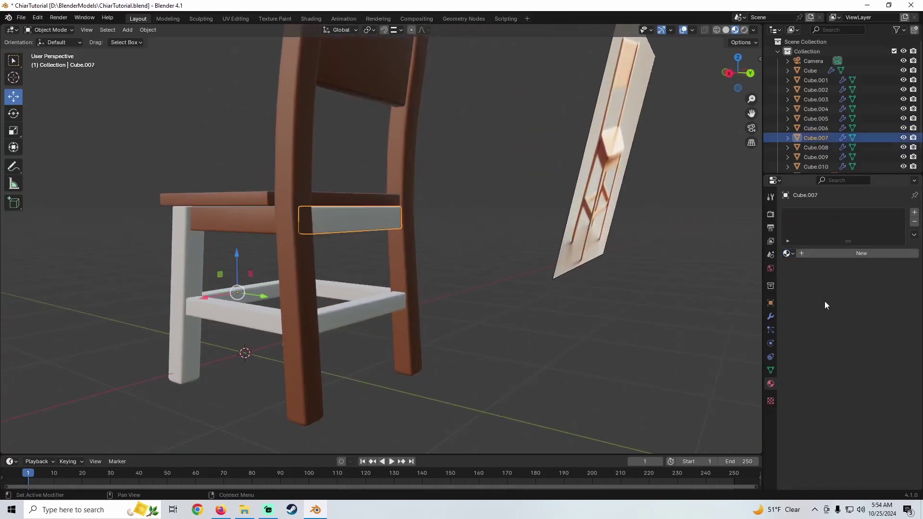
{"action": "left_click", "coordinate": [788, 253]}
{"action": "left_click", "coordinate": [814, 277]}
Replace the white material on the two front legs with Material.001.
{"action": "middle_click_drag", "start_coordinate": [336, 278], "coordinate": [371, 310]}
{"action": "left_click", "coordinate": [329, 310]}
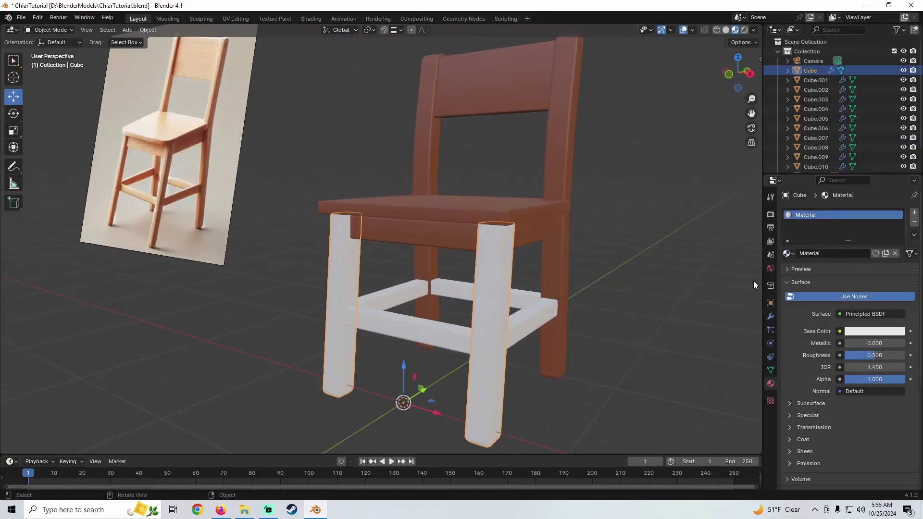
{"action": "left_click", "coordinate": [789, 253]}
{"action": "left_click", "coordinate": [814, 277]}
Assign Material.001 to the lower side stretchers and the lower front stretcher.
{"action": "left_click", "coordinate": [529, 320]}
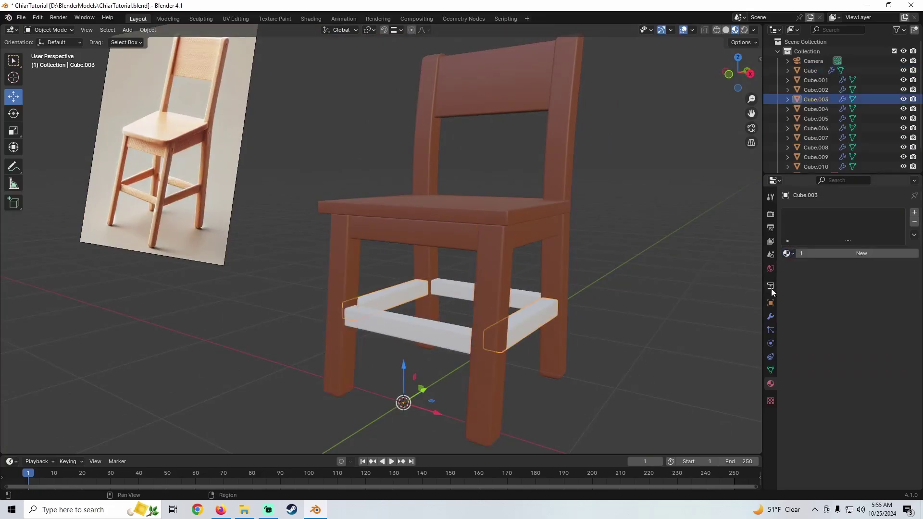
{"action": "left_click", "coordinate": [789, 253]}
{"action": "left_click", "coordinate": [814, 277]}
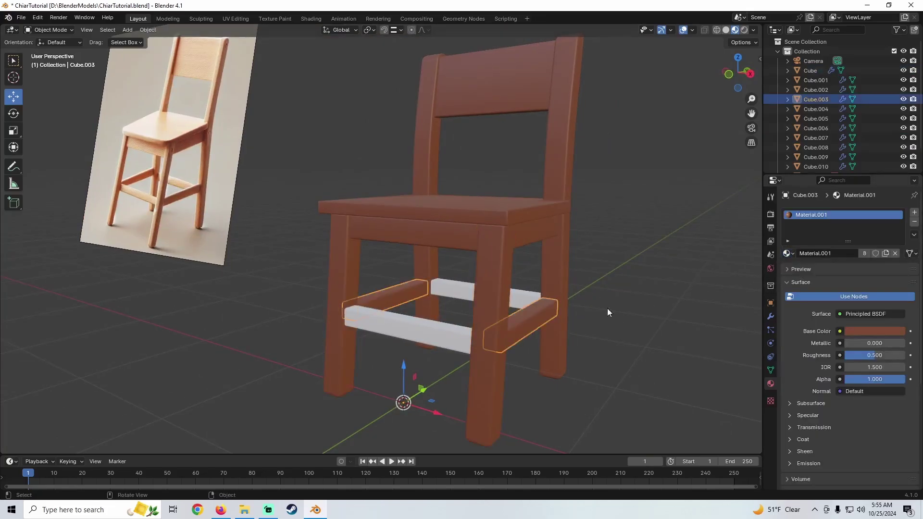
{"action": "left_click", "coordinate": [432, 332]}
{"action": "left_click", "coordinate": [788, 253]}
{"action": "left_click", "coordinate": [813, 277]}
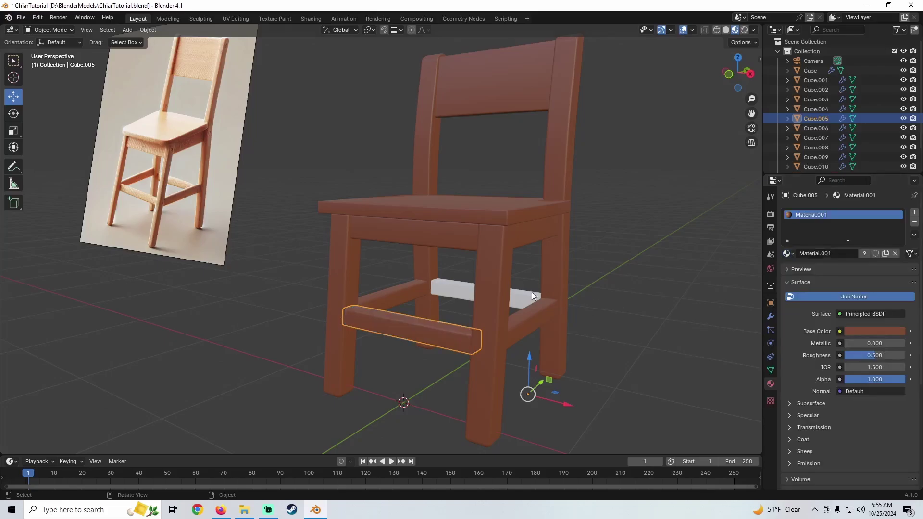
Assign Material.001 to the lower rear stretcher between the back legs.
{"action": "middle_click_drag", "start_coordinate": [432, 299], "coordinate": [477, 299]}
{"action": "left_click", "coordinate": [477, 299]}
{"action": "left_click", "coordinate": [788, 254]}
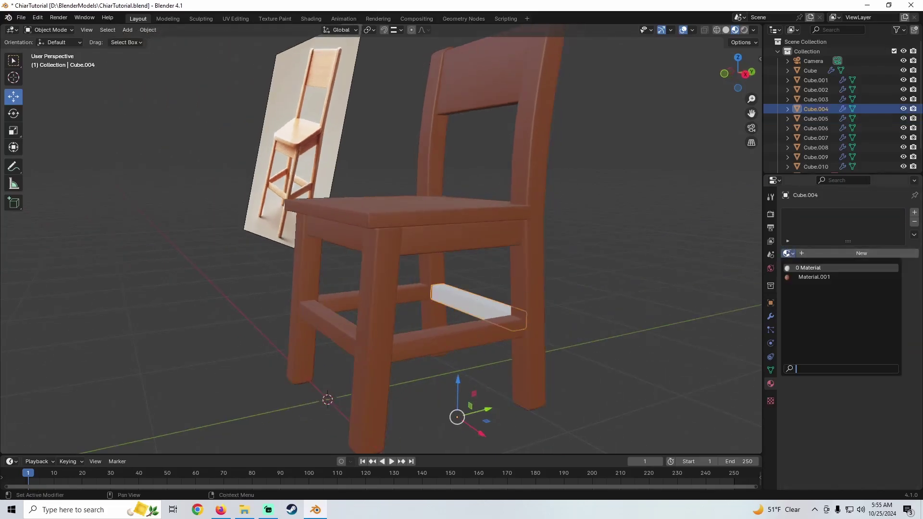
{"action": "left_click", "coordinate": [814, 277]}
{"action": "scroll", "coordinate": [380, 171], "scroll_direction": "down", "scroll_amount": 5}
{"action": "middle_click_drag", "start_coordinate": [380, 171], "coordinate": [409, 210]}
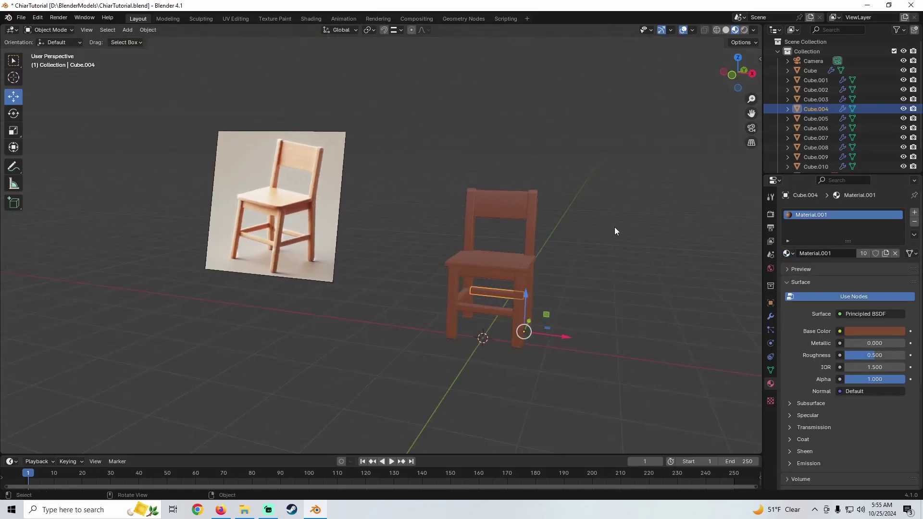
Hide the chair reference image in the scene.
{"action": "left_click", "coordinate": [614, 227]}
{"action": "scroll", "coordinate": [569, 212], "scroll_direction": "up", "scroll_amount": 3}
{"action": "middle_click_drag", "start_coordinate": [569, 212], "coordinate": [457, 215]}
{"action": "left_click", "coordinate": [186, 202]}
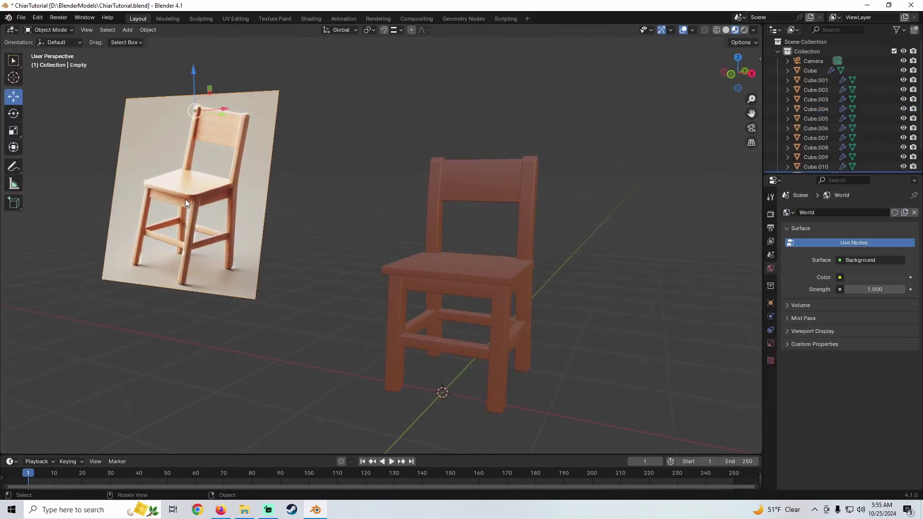
{"action": "key", "text": "h"}
Move the camera about -4.04 m along X, and shift it again to bring it in front of the chair.
{"action": "scroll", "coordinate": [474, 284], "scroll_direction": "down", "scroll_amount": 6}
{"action": "middle_click_drag", "start_coordinate": [474, 284], "coordinate": [529, 169]}
{"action": "left_click", "coordinate": [434, 183]}
{"action": "left_click_drag", "start_coordinate": [613, 154], "coordinate": [346, 156]}
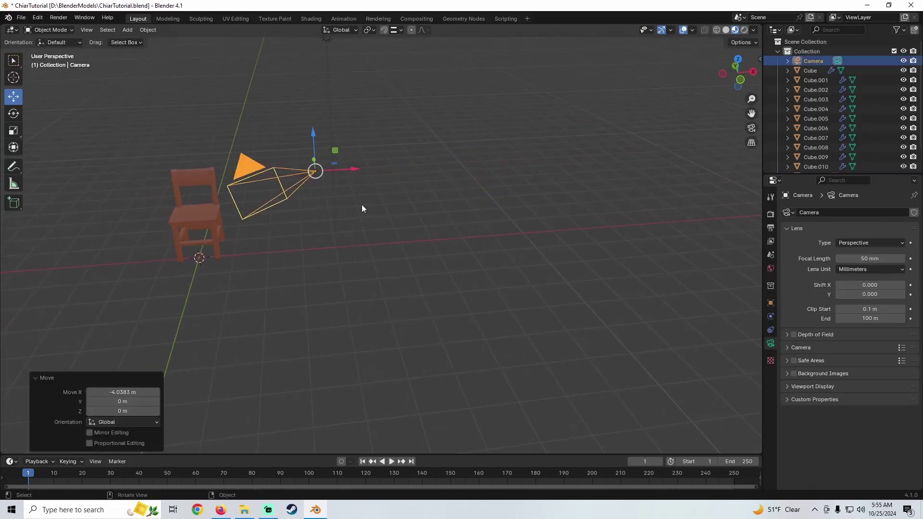
{"action": "middle_click_drag", "start_coordinate": [362, 205], "coordinate": [387, 222]}
{"action": "left_click_drag", "start_coordinate": [263, 206], "coordinate": [300, 194]}
Move the point light about -3.47 m along Y and about -4.03 m along X.
{"action": "middle_click_drag", "start_coordinate": [301, 195], "coordinate": [441, 146]}
{"action": "left_click", "coordinate": [440, 144]}
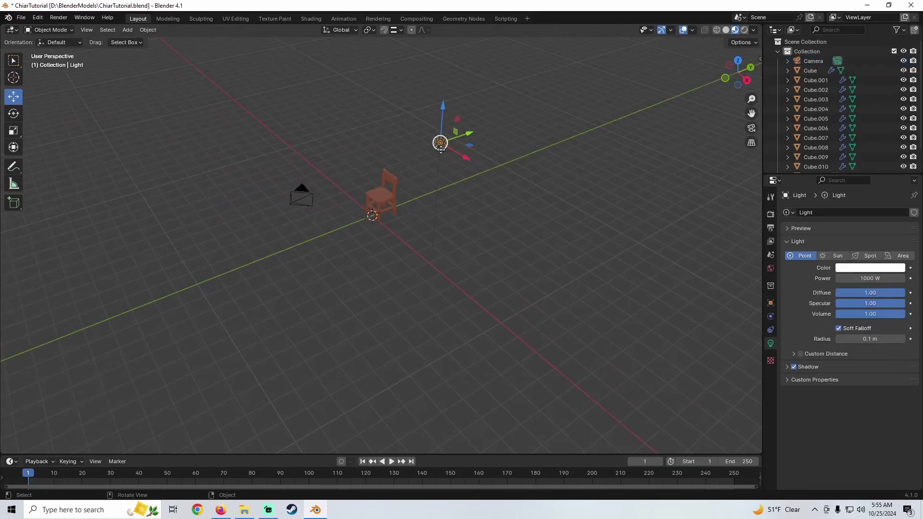
{"action": "left_click_drag", "start_coordinate": [467, 135], "coordinate": [402, 171]}
{"action": "middle_click_drag", "start_coordinate": [402, 171], "coordinate": [460, 215]}
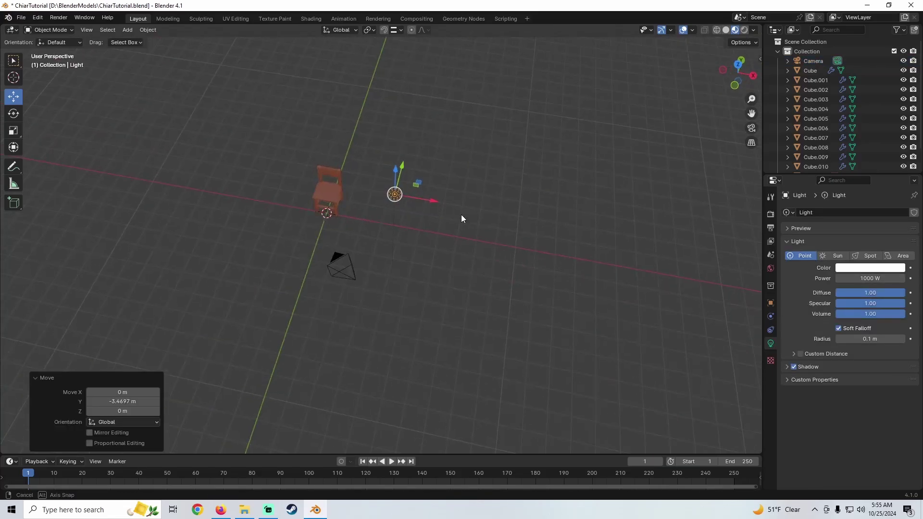
{"action": "left_click_drag", "start_coordinate": [441, 203], "coordinate": [331, 180]}
{"action": "middle_click_drag", "start_coordinate": [332, 180], "coordinate": [380, 171]}
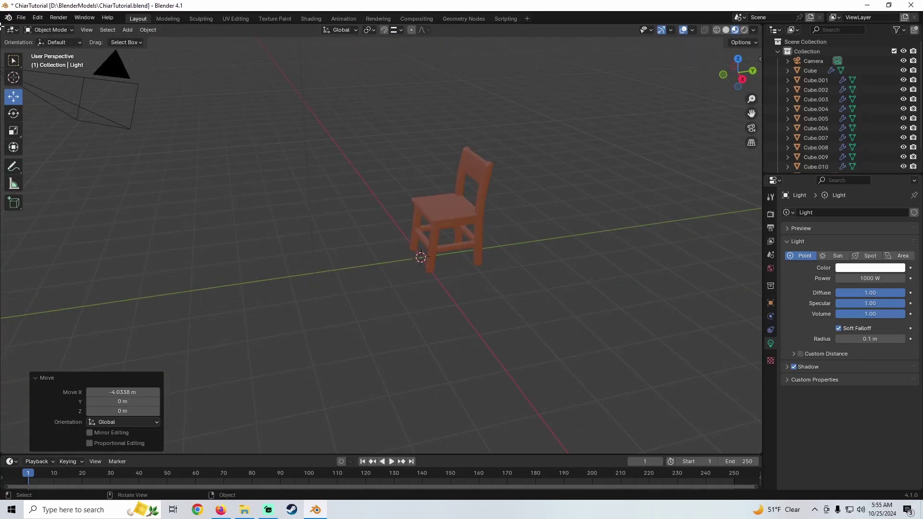
Split the 3D viewport in two side by side and show the active camera's view in the left one.
{"action": "left_click_drag", "start_coordinate": [2, 27], "coordinate": [378, 77]}
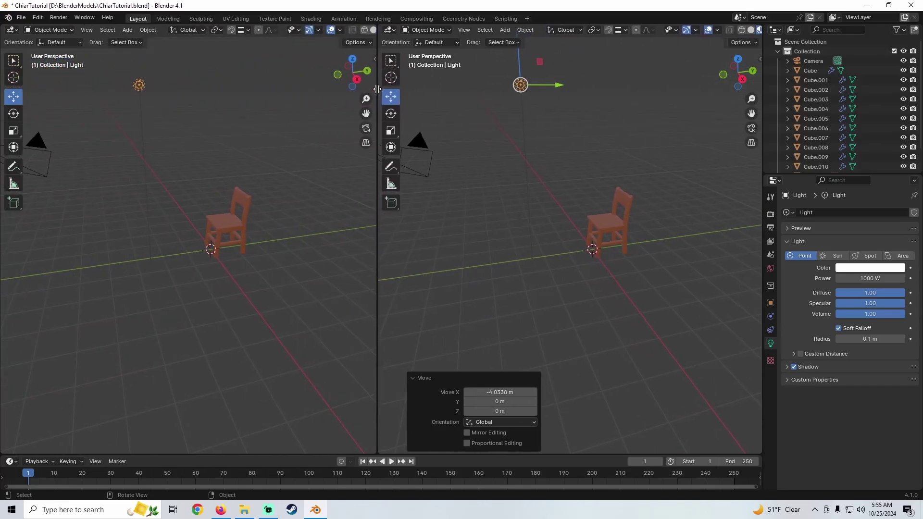
{"action": "left_click", "coordinate": [85, 28]}
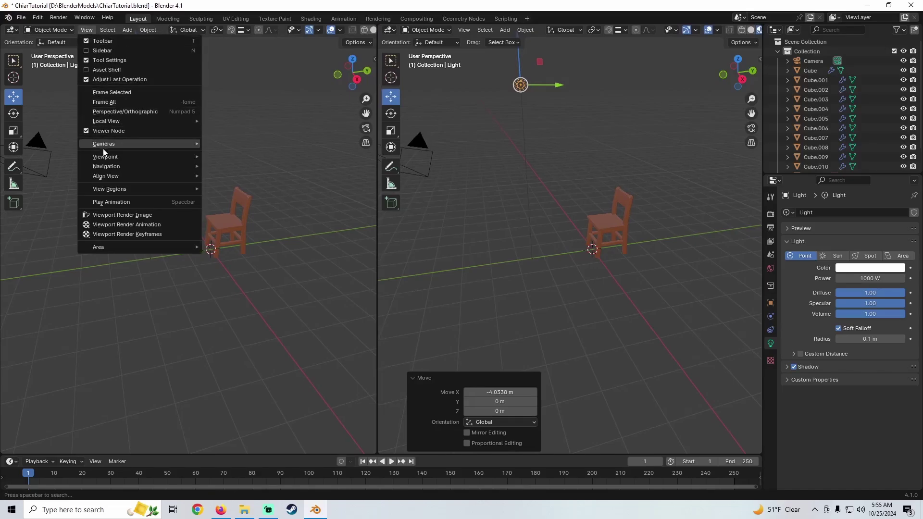
{"action": "mouse_move", "coordinate": [126, 144]}
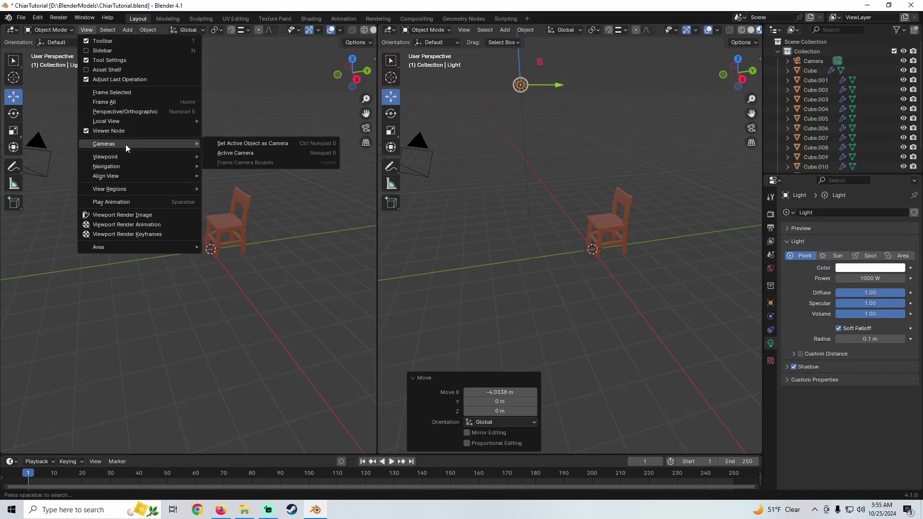
{"action": "left_click", "coordinate": [241, 153]}
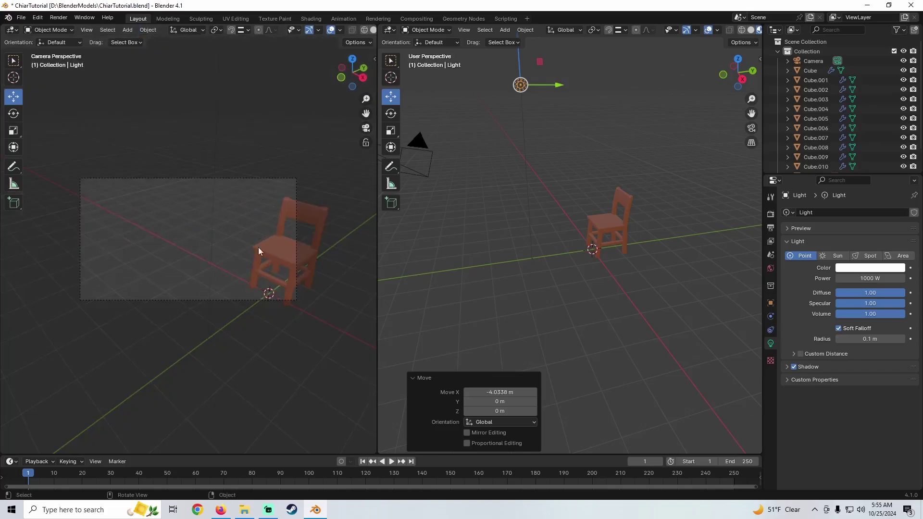
Shift the light along Y toward the chair, and move the camera closer along Y and slightly lower.
{"action": "left_click_drag", "start_coordinate": [549, 86], "coordinate": [574, 86]}
{"action": "scroll", "coordinate": [553, 95], "scroll_direction": "down", "scroll_amount": 3}
{"action": "left_click", "coordinate": [498, 197]}
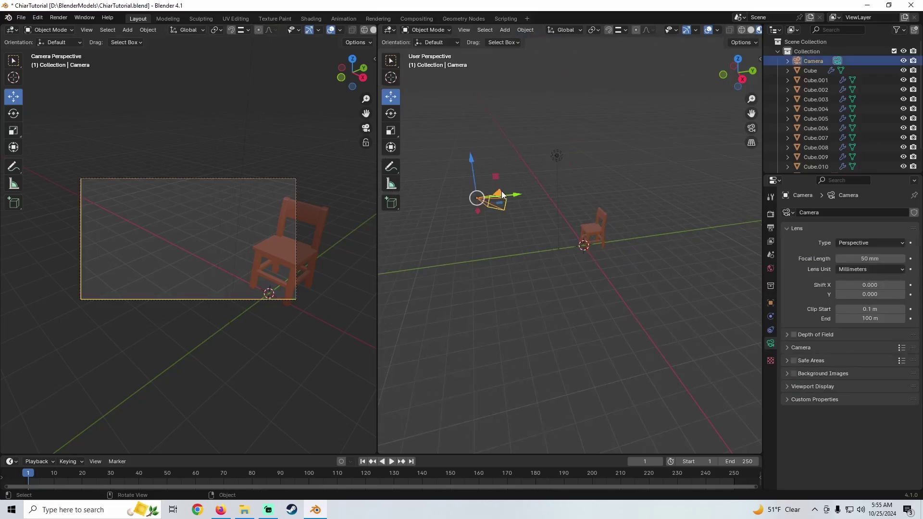
{"action": "left_click_drag", "start_coordinate": [515, 191], "coordinate": [544, 190]}
{"action": "left_click_drag", "start_coordinate": [500, 159], "coordinate": [513, 186]}
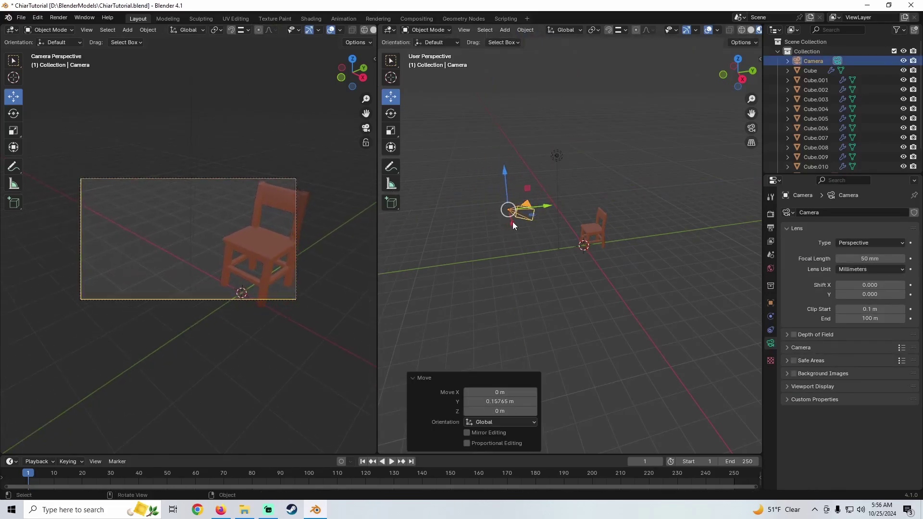
Fine-tune the camera's position until the whole chair sits centrally in its frame, and merge the two viewports back into one.
{"action": "left_click_drag", "start_coordinate": [514, 226], "coordinate": [528, 237]}
{"action": "left_click_drag", "start_coordinate": [507, 190], "coordinate": [508, 181]}
{"action": "left_click_drag", "start_coordinate": [515, 231], "coordinate": [521, 238]}
{"action": "left_click_drag", "start_coordinate": [506, 189], "coordinate": [506, 177]}
{"action": "middle_click_drag", "start_coordinate": [507, 177], "coordinate": [588, 239]}
{"action": "left_click_drag", "start_coordinate": [603, 250], "coordinate": [606, 252]}
{"action": "mouse_move", "coordinate": [580, 197]}
{"action": "left_mouse_down"}
{"action": "mouse_move", "coordinate": [581, 250]}
{"action": "mouse_move", "coordinate": [581, 192]}
{"action": "left_mouse_up"}
{"action": "left_click_drag", "start_coordinate": [611, 221], "coordinate": [615, 220]}
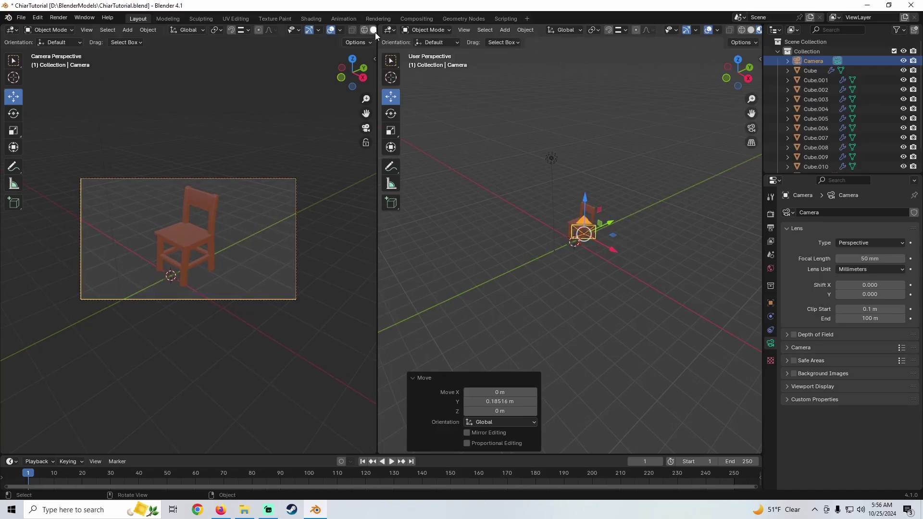
{"action": "left_click_drag", "start_coordinate": [379, 26], "coordinate": [119, 203]}
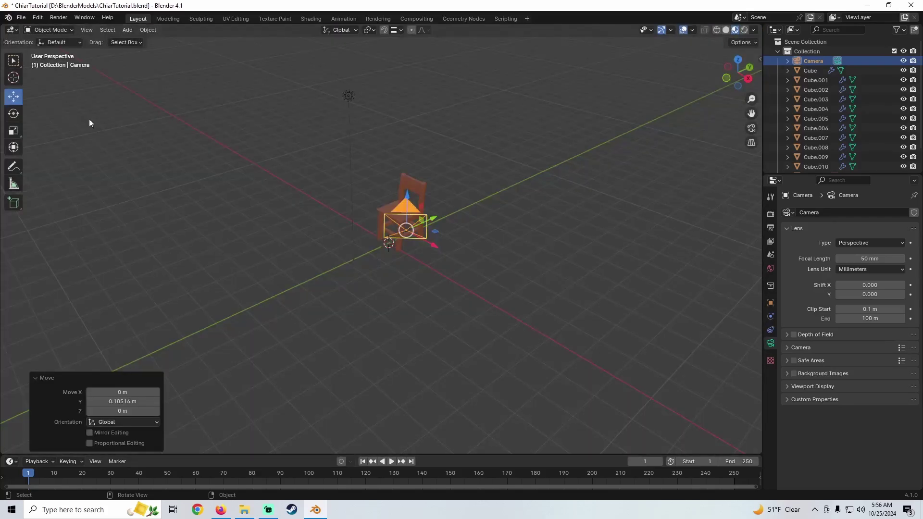
Assign Material.001 to the remaining white side rail under the seat.
{"action": "middle_click_drag", "start_coordinate": [325, 230], "coordinate": [568, 194]}
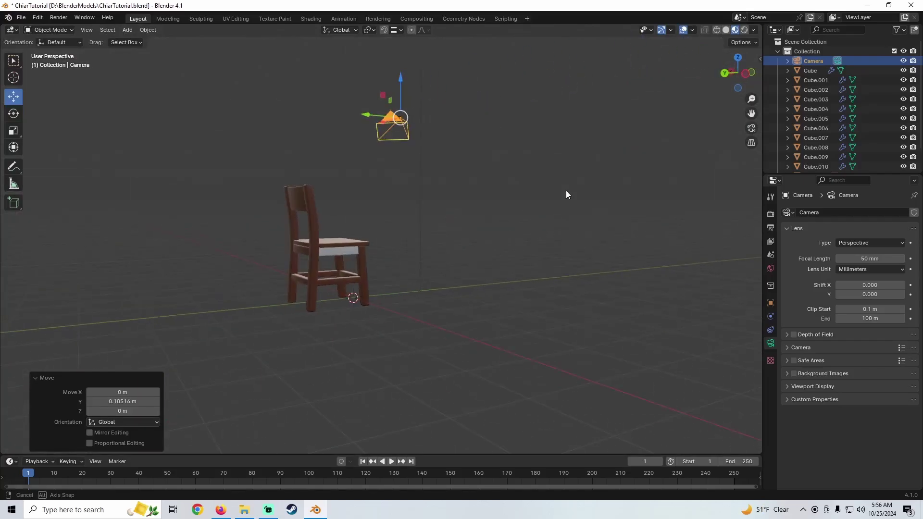
{"action": "middle_click_drag", "start_coordinate": [361, 190], "coordinate": [382, 184]}
{"action": "scroll", "coordinate": [381, 146], "scroll_direction": "up", "scroll_amount": 2}
{"action": "left_click", "coordinate": [376, 191]}
{"action": "scroll", "coordinate": [376, 191], "scroll_direction": "up", "scroll_amount": 5}
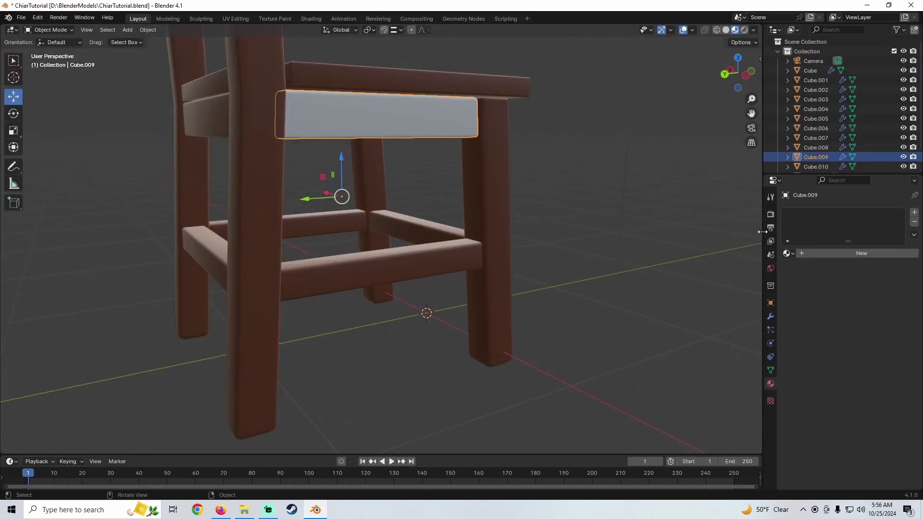
{"action": "left_click", "coordinate": [786, 253]}
{"action": "left_click", "coordinate": [807, 277]}
{"action": "scroll", "coordinate": [457, 171], "scroll_direction": "down", "scroll_amount": 5}
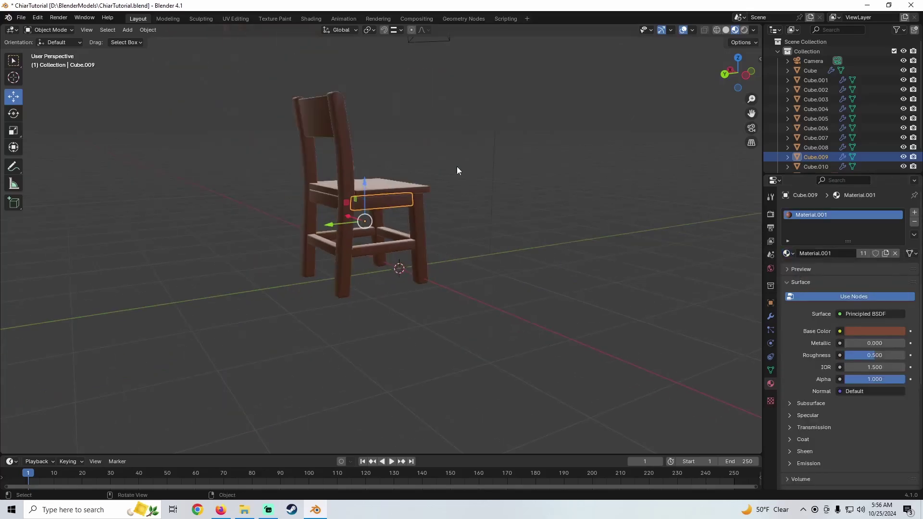
Switch the viewport to Rendered shading, and render a still image of the chair from the camera.
{"action": "mouse_move", "coordinate": [456, 171]}
{"action": "middle_mouse_down"}
{"action": "mouse_move", "coordinate": [291, 175]}
{"action": "mouse_move", "coordinate": [340, 173]}
{"action": "mouse_move", "coordinate": [436, 218]}
{"action": "mouse_move", "coordinate": [438, 202]}
{"action": "mouse_move", "coordinate": [276, 255]}
{"action": "mouse_move", "coordinate": [461, 228]}
{"action": "mouse_move", "coordinate": [411, 256]}
{"action": "mouse_move", "coordinate": [457, 212]}
{"action": "middle_mouse_up"}
{"action": "left_click", "coordinate": [744, 31]}
{"action": "left_click", "coordinate": [461, 238]}
{"action": "scroll", "coordinate": [460, 238], "scroll_direction": "up", "scroll_amount": 4}
{"action": "scroll", "coordinate": [457, 212], "scroll_direction": "down", "scroll_amount": 6}
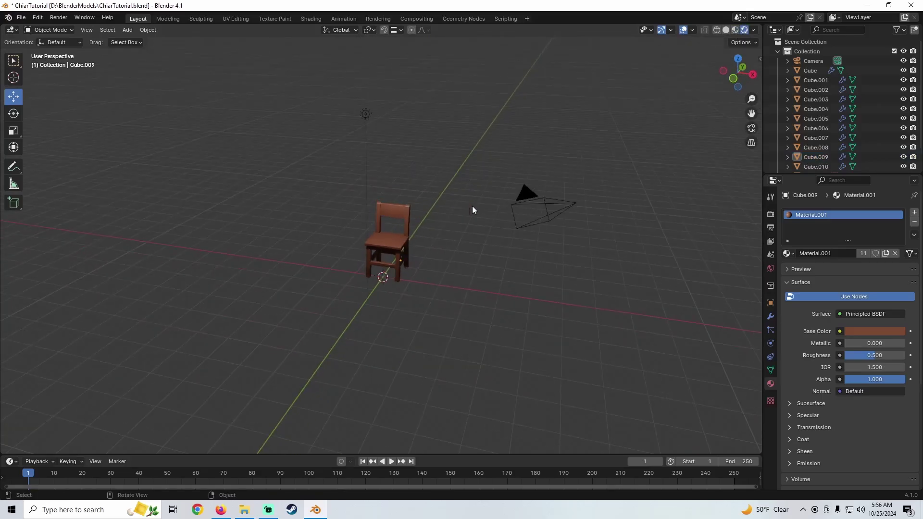
{"action": "key", "text": "F12"}
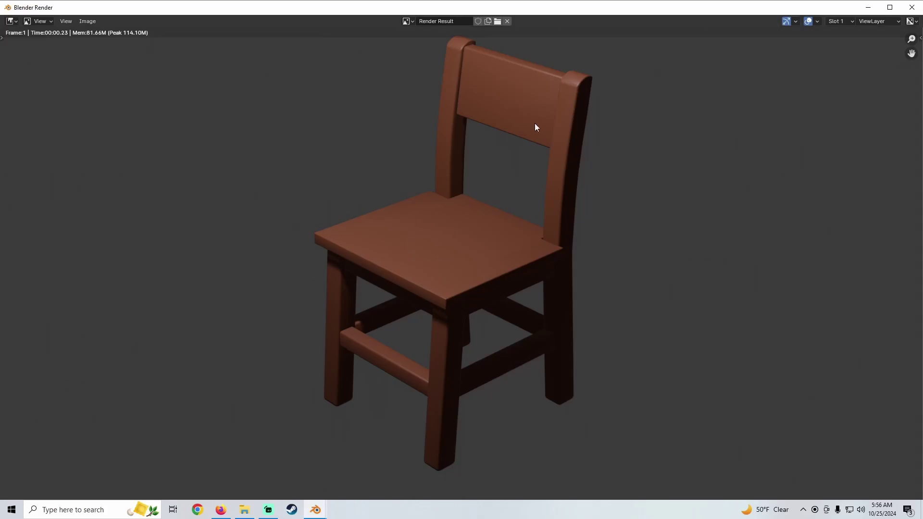
{"action": "left_click", "coordinate": [912, 8]}
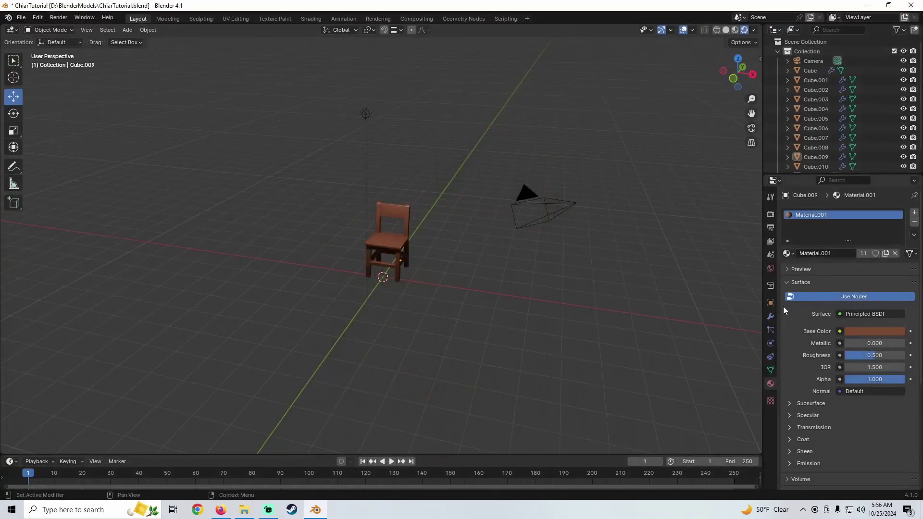
Switch the scene's render engine to Cycles, and render a still image of the chair from the camera.
{"action": "left_click", "coordinate": [771, 216]}
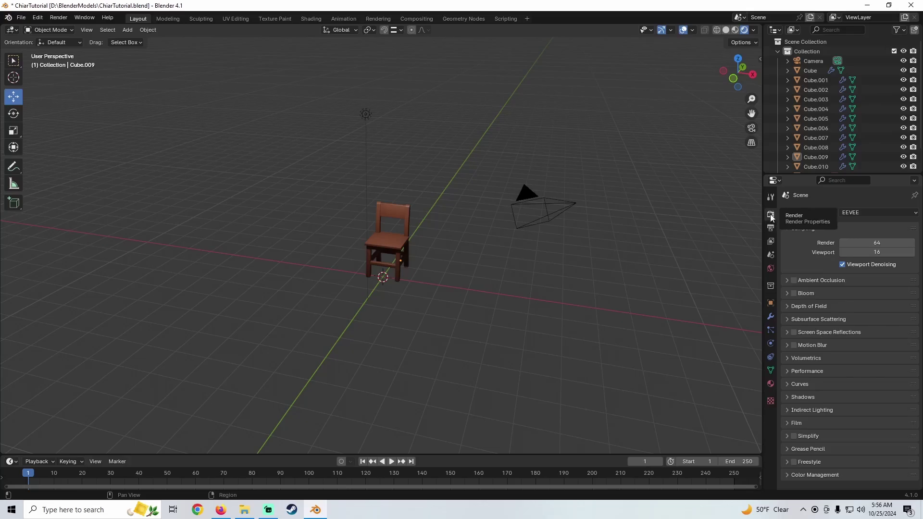
{"action": "left_click", "coordinate": [857, 214]}
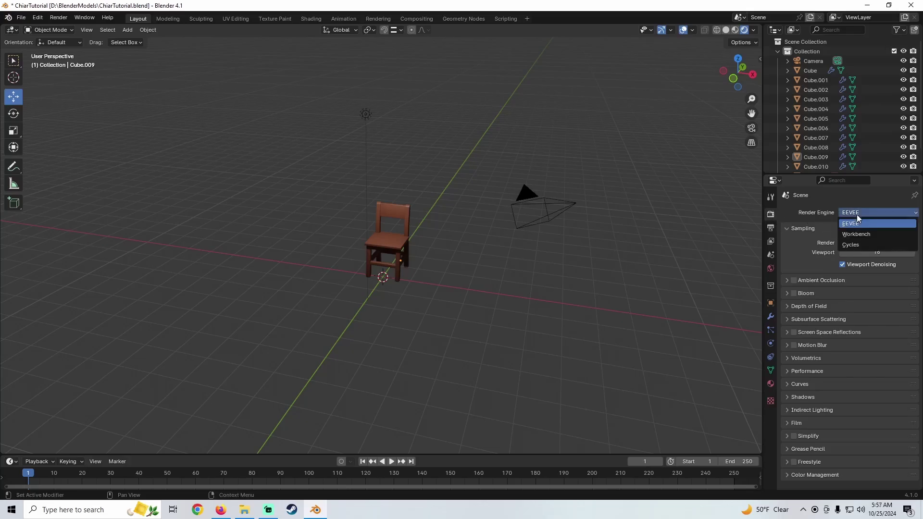
{"action": "left_click", "coordinate": [847, 244]}
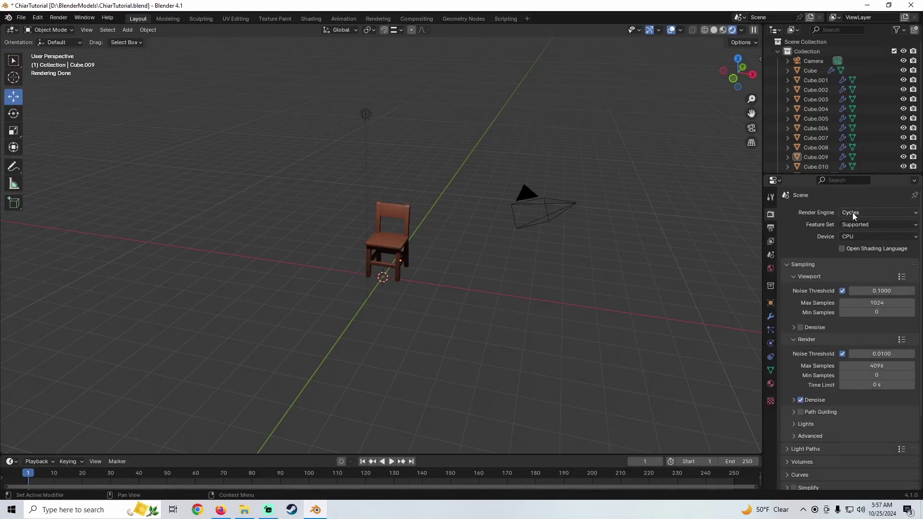
{"action": "mouse_move", "coordinate": [534, 248]}
{"action": "middle_mouse_down"}
{"action": "mouse_move", "coordinate": [515, 243]}
{"action": "mouse_move", "coordinate": [501, 253]}
{"action": "mouse_move", "coordinate": [564, 249]}
{"action": "mouse_move", "coordinate": [538, 253]}
{"action": "middle_mouse_up"}
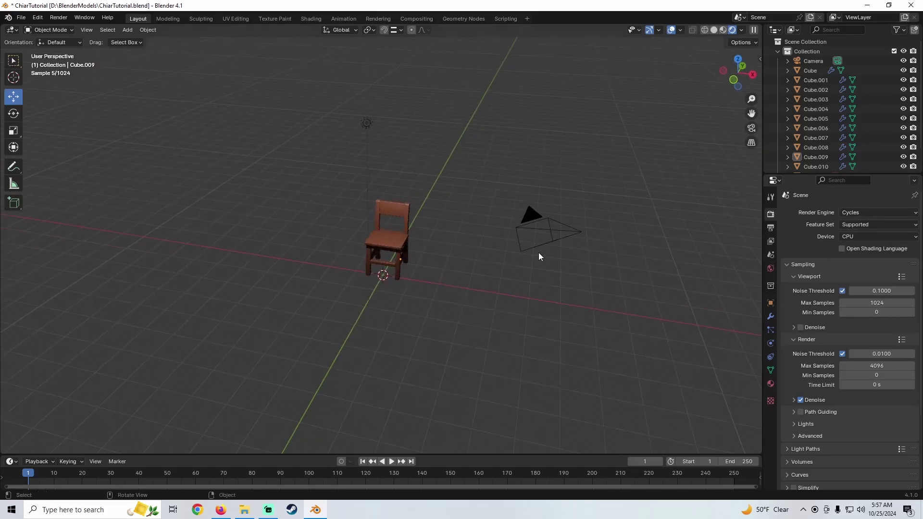
{"action": "middle_click_drag", "start_coordinate": [438, 251], "coordinate": [427, 243]}
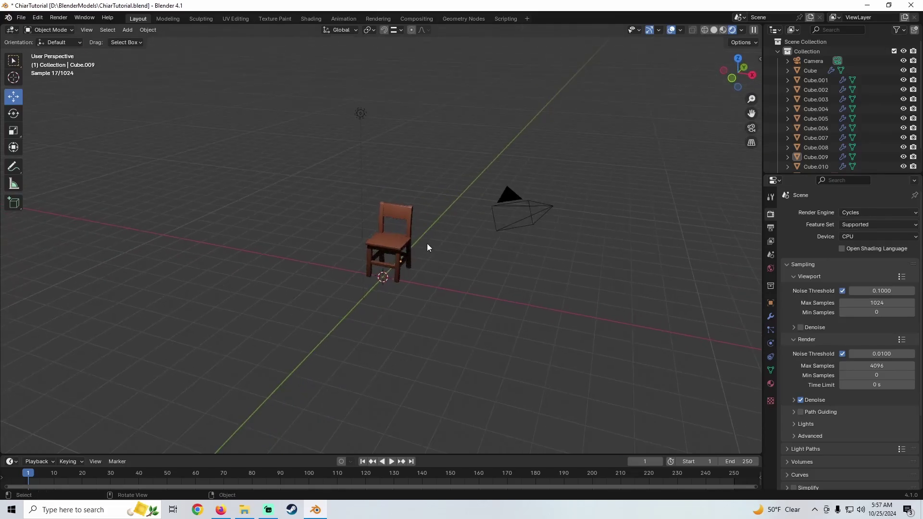
{"action": "key", "text": "F12"}
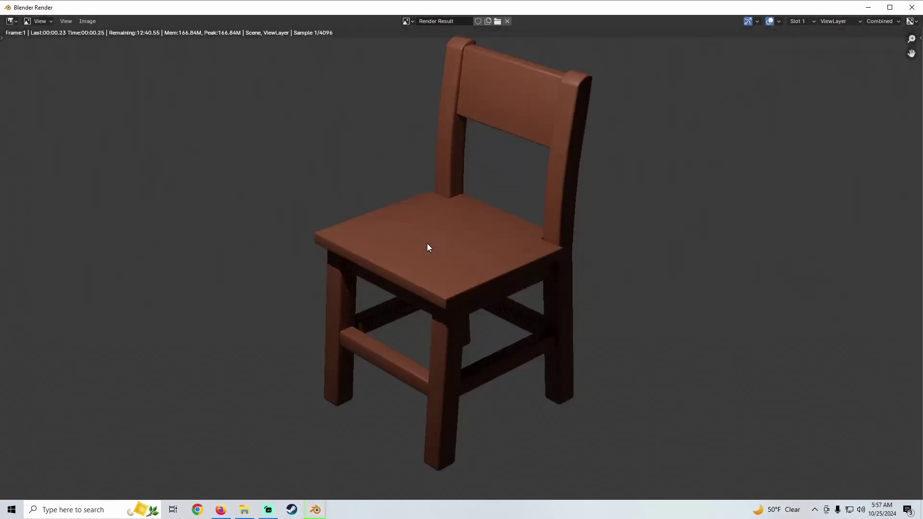